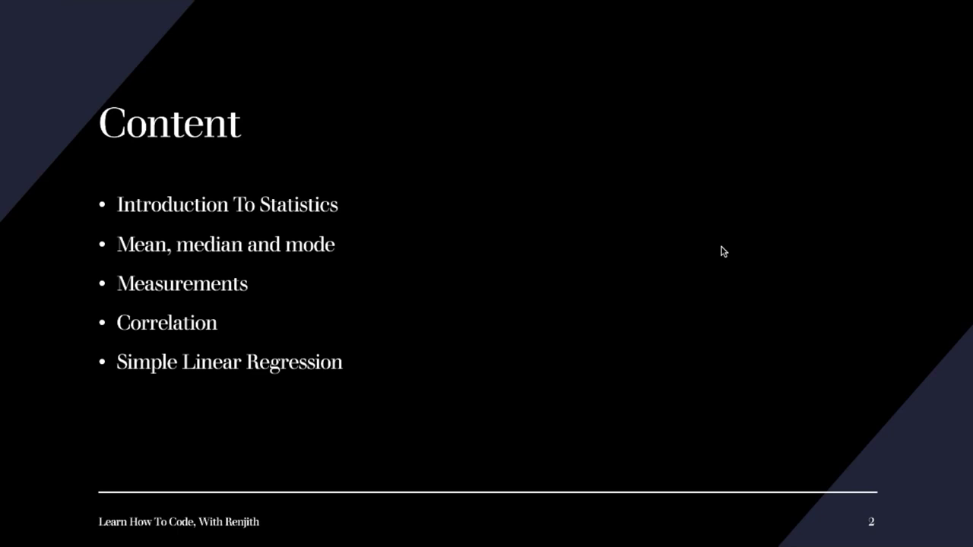
- Advance the slideshow through Introduction To Statistics to the Mean, Median And Mode slide
key("Right")
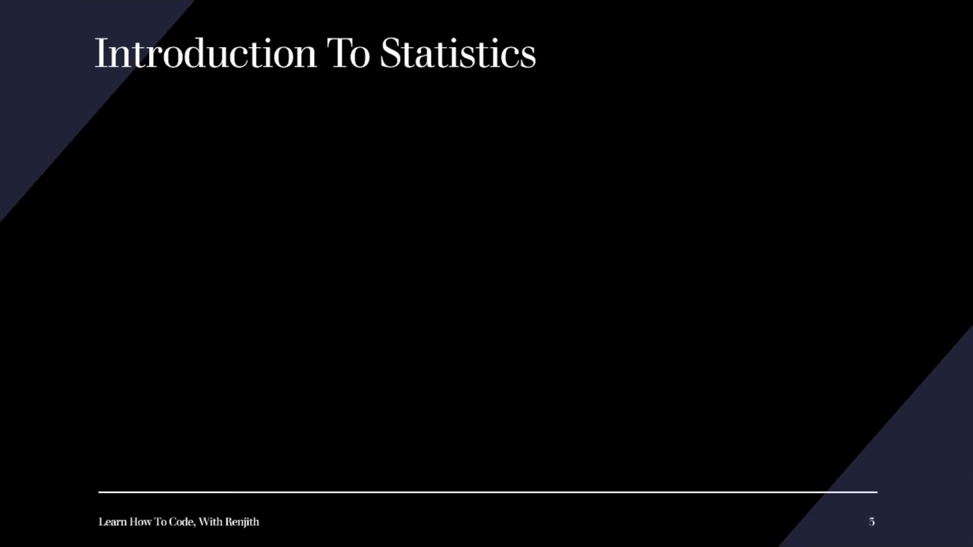
key("Right")
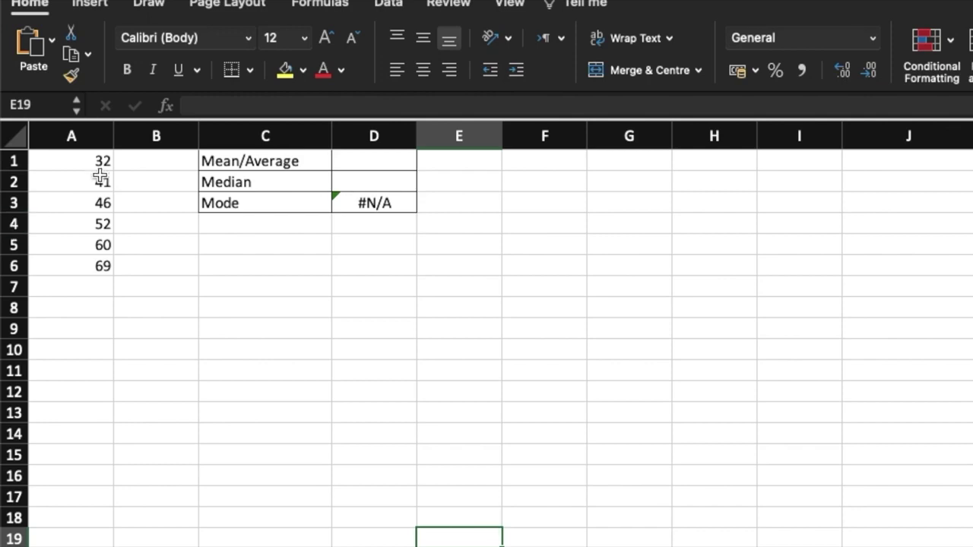
left_click_drag(98, 164, 104, 270)
left_click(266, 169)
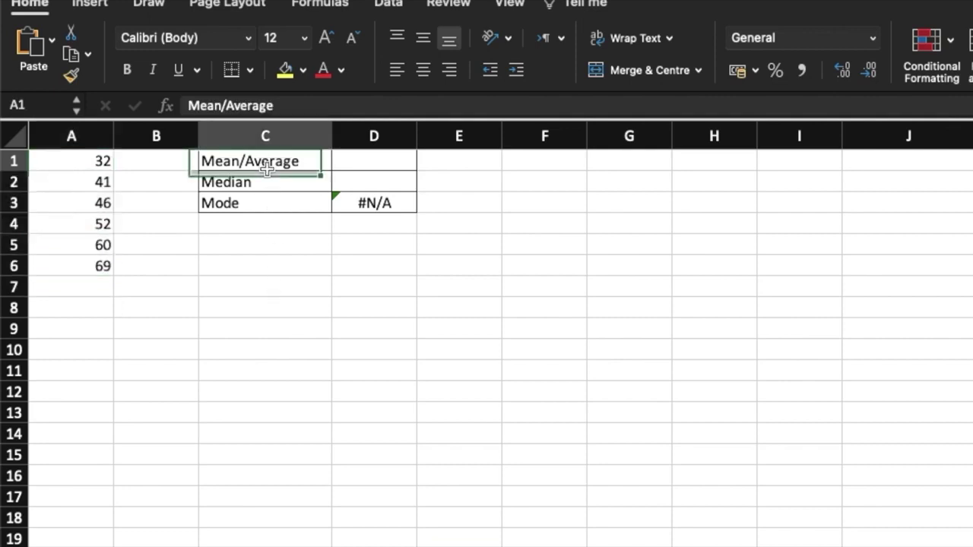
left_click(358, 162)
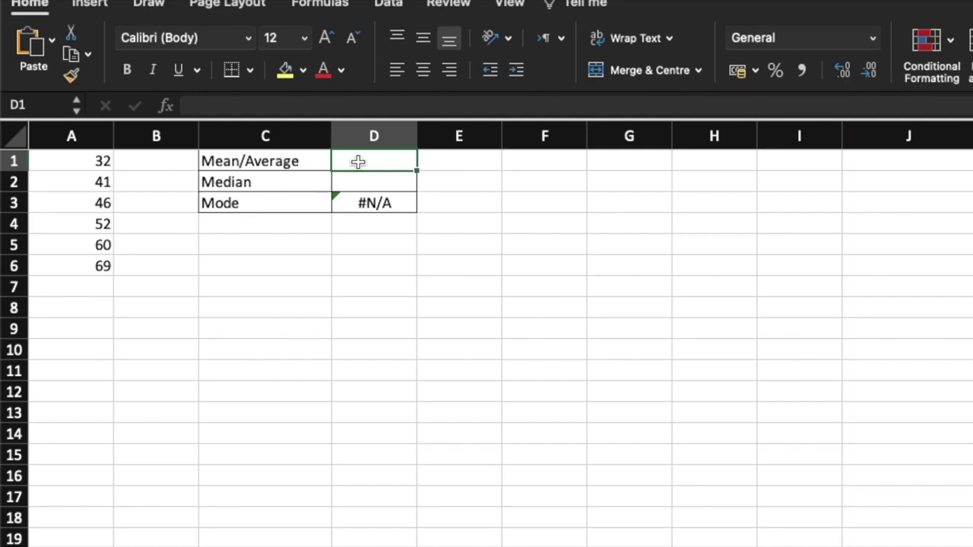
left_click(455, 161)
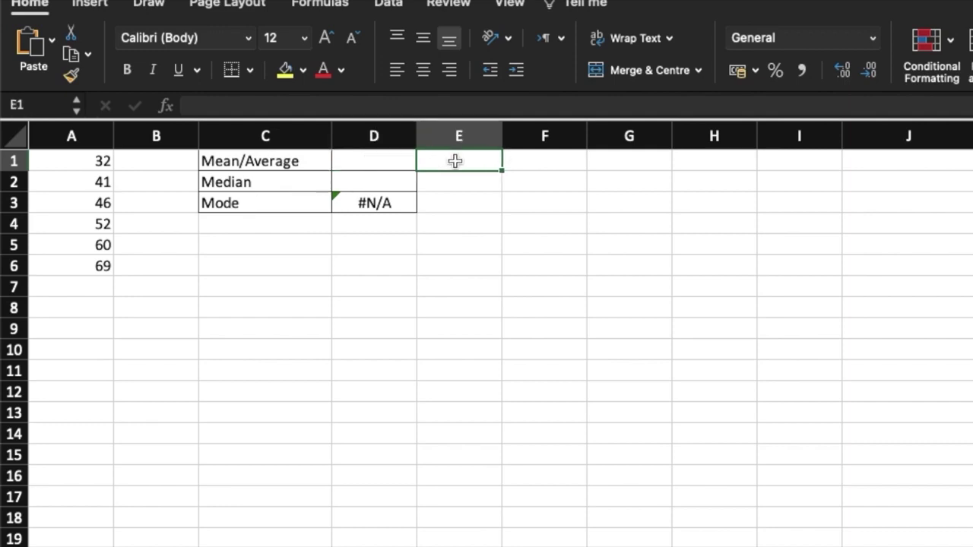
type("=sunm")
- Enter =SUM(A1:A6)/COUNT(A1:A6) in E1 to get the mean of 50
key("BackSpace")
key("BackSpace")
type("m(")
key("Left")
key("Left")
key("Left")
key("Left")
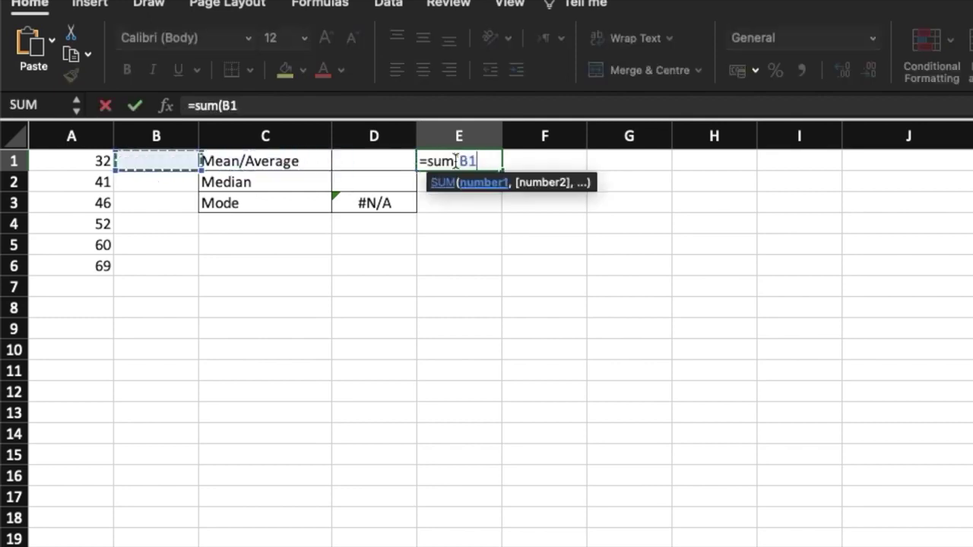
key("shift+Down")
key("shift+Down")
key("shift+Down")
key("shift+Down")
key("shift+Down")
type(")")
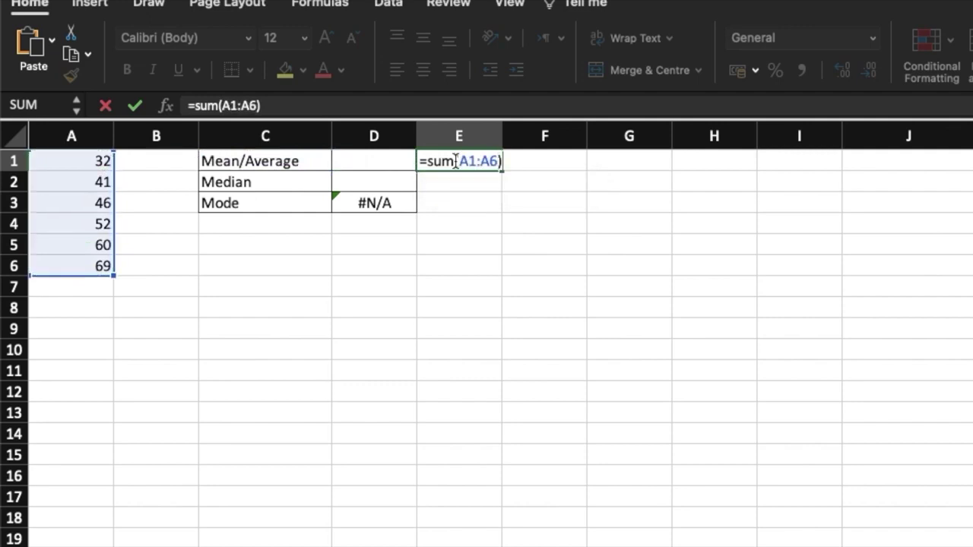
type("/count(")
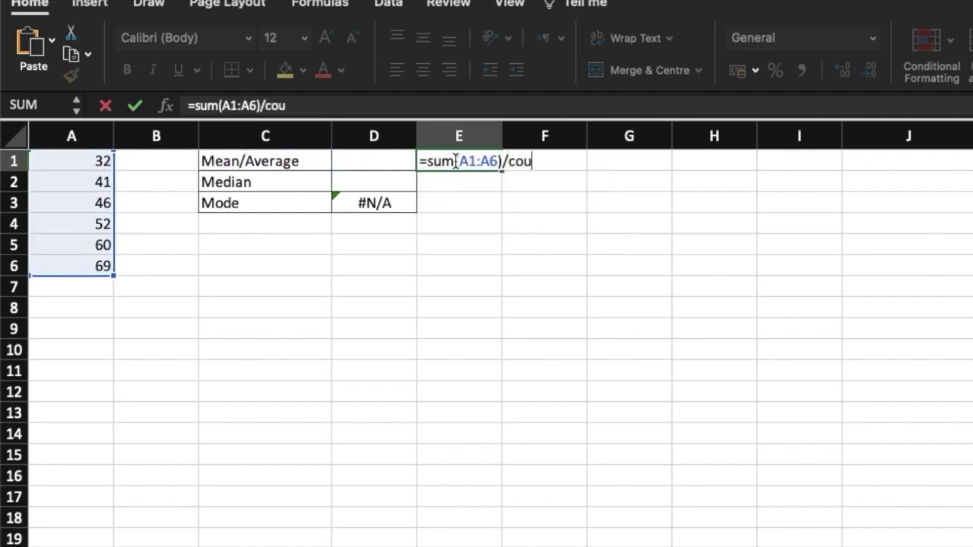
key("Left")
key("Left")
key("Left")
key("Left")
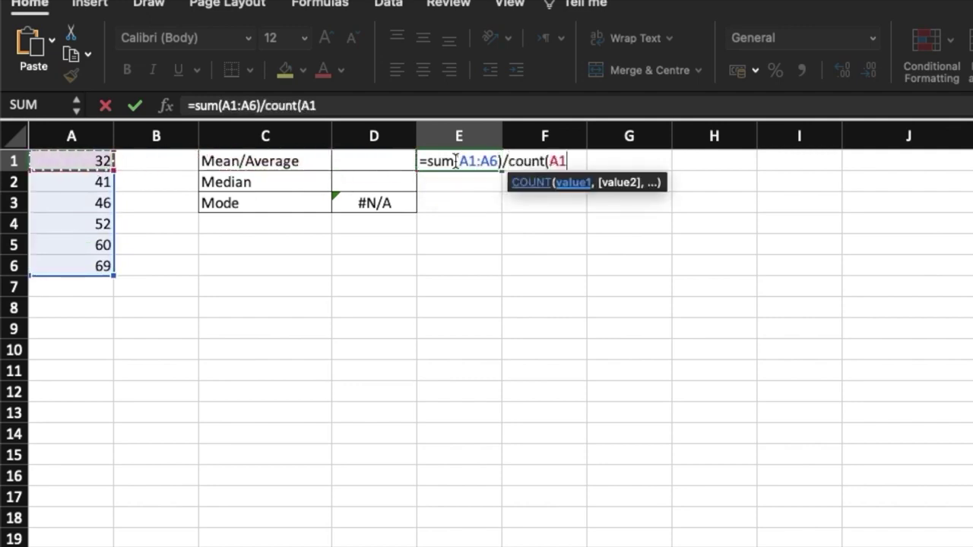
key("shift+Down")
key("shift+Down")
key("shift+Down")
key("shift+Down")
key("shift+Down")
type(")")
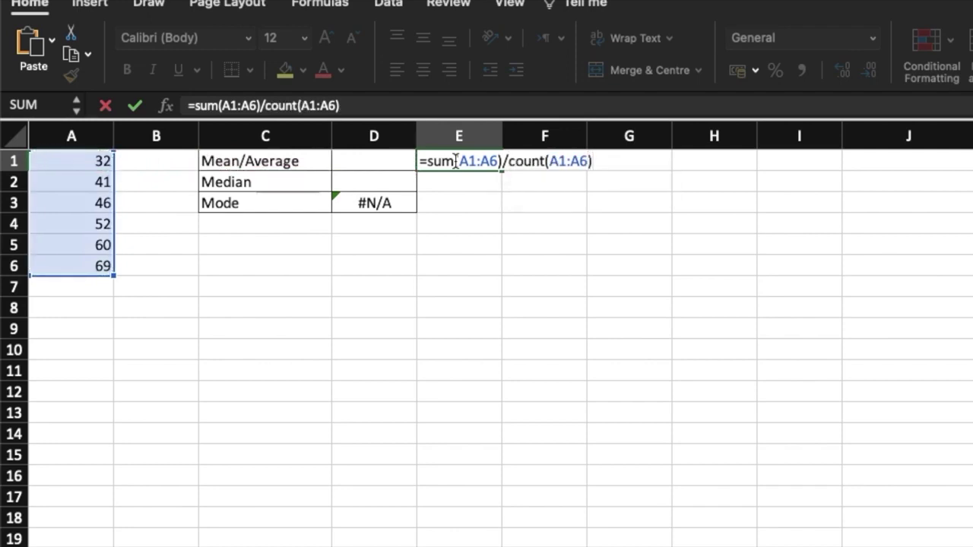
key("Return")
- Review E1's formula against the six scores in A1:A6
left_click(454, 162)
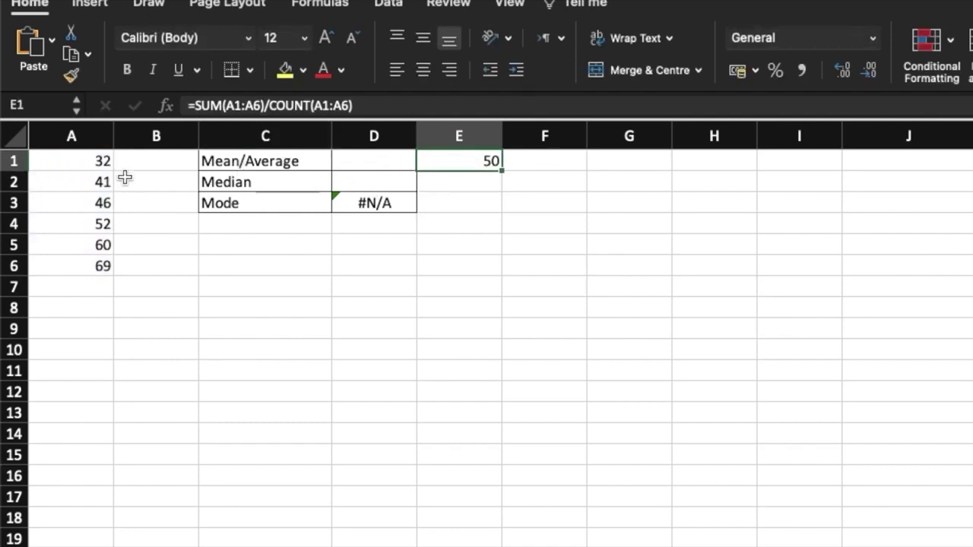
left_click_drag(91, 158, 89, 267)
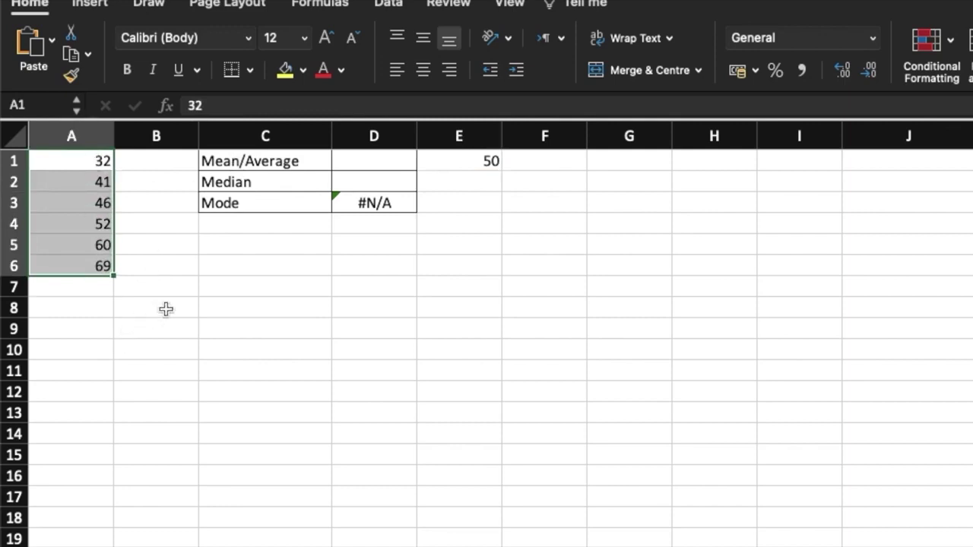
left_click(464, 162)
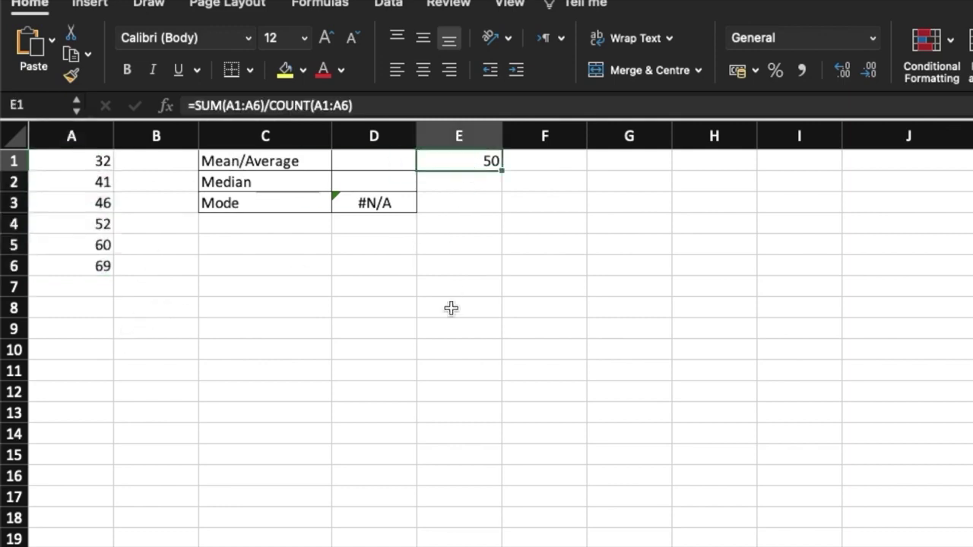
- Enter =AVERAGE(A1:A6) in D1 beside Mean/Average, giving 50
left_click(391, 164)
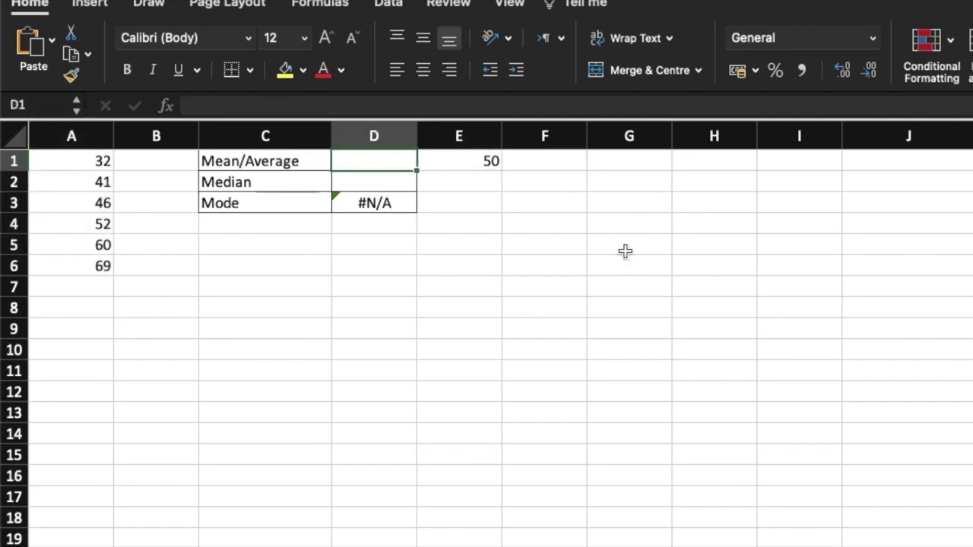
type("=average(")
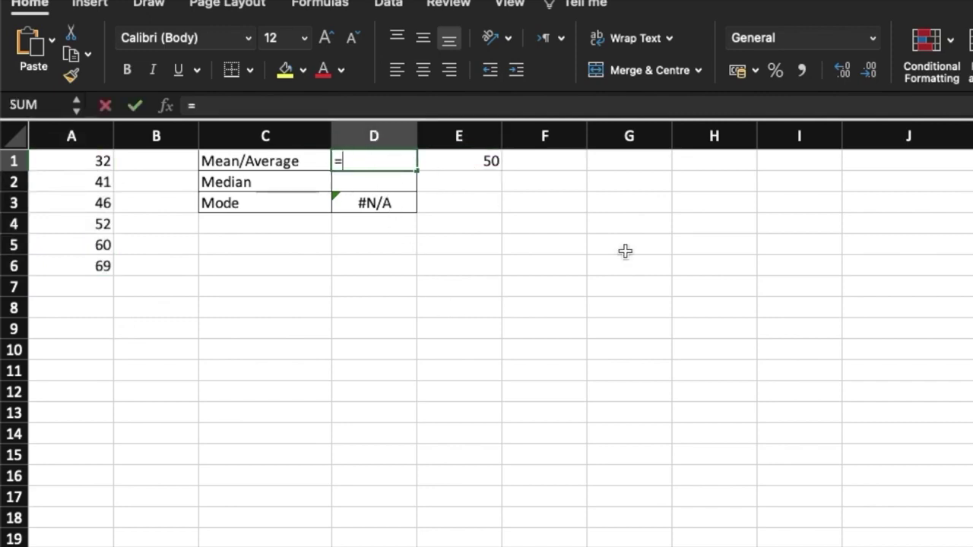
key("Left")
key("Left")
key("Left")
key("shift+Down")
key("shift+Down")
key("shift+Down")
key("shift+Down")
key("shift+Down")
type(")")
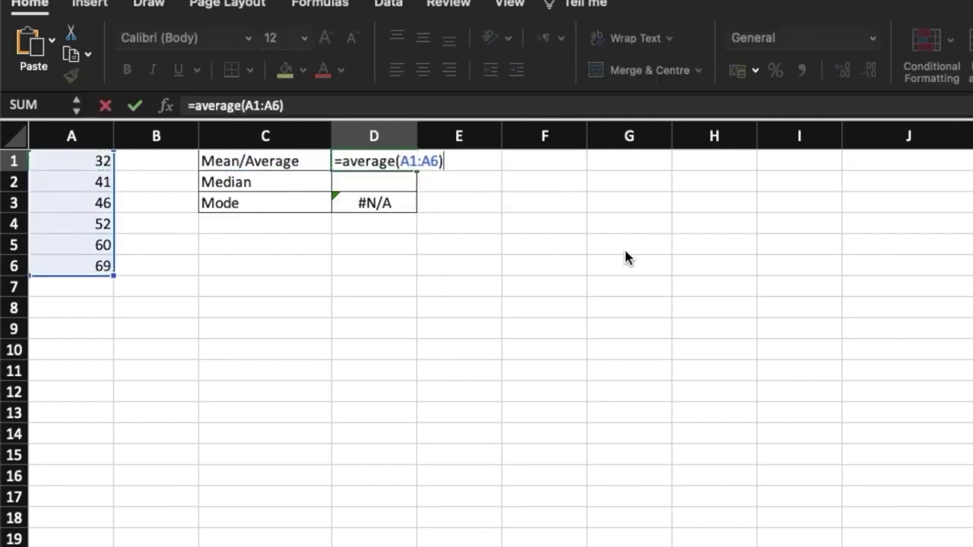
key("Return")
left_click(367, 160)
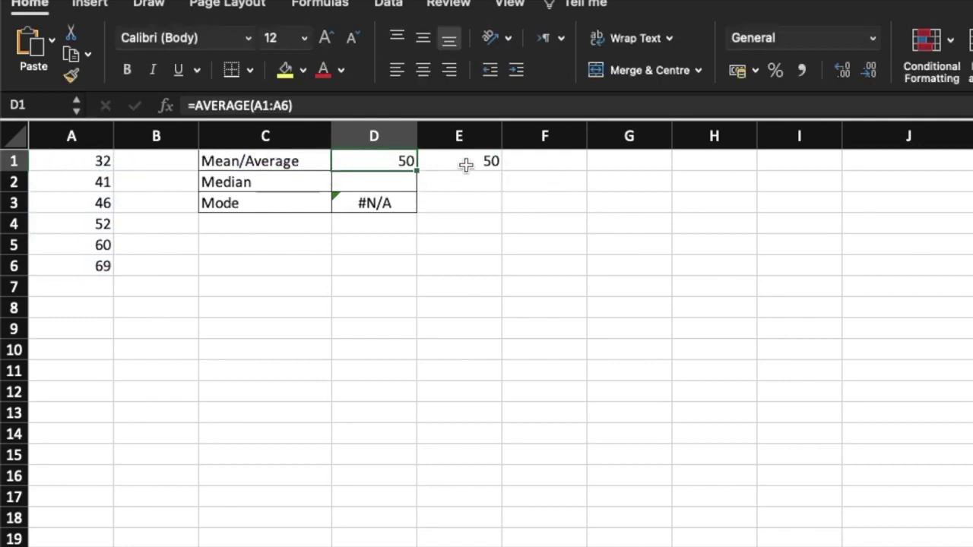
- Clear the earlier sum-over-count result from E1
left_click(470, 164)
key("Delete")
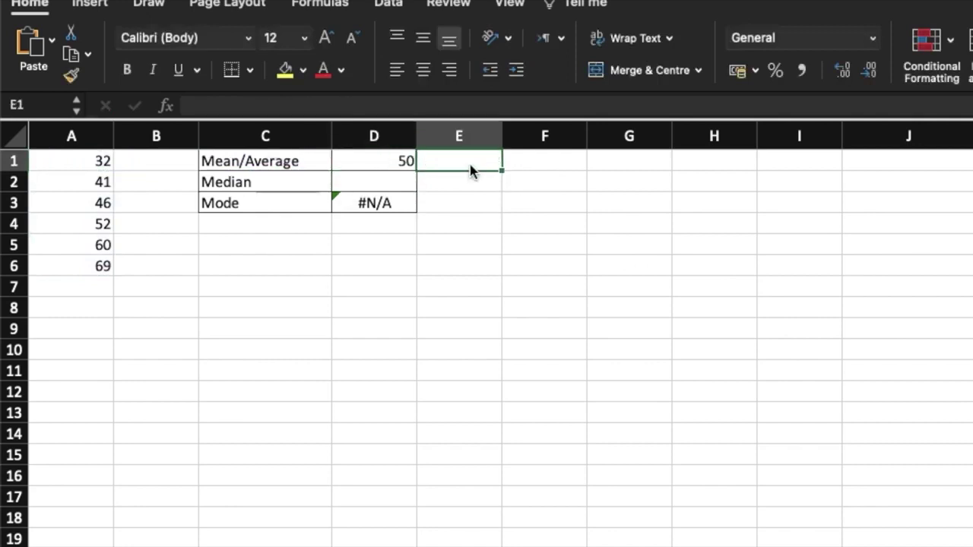
left_click(344, 181)
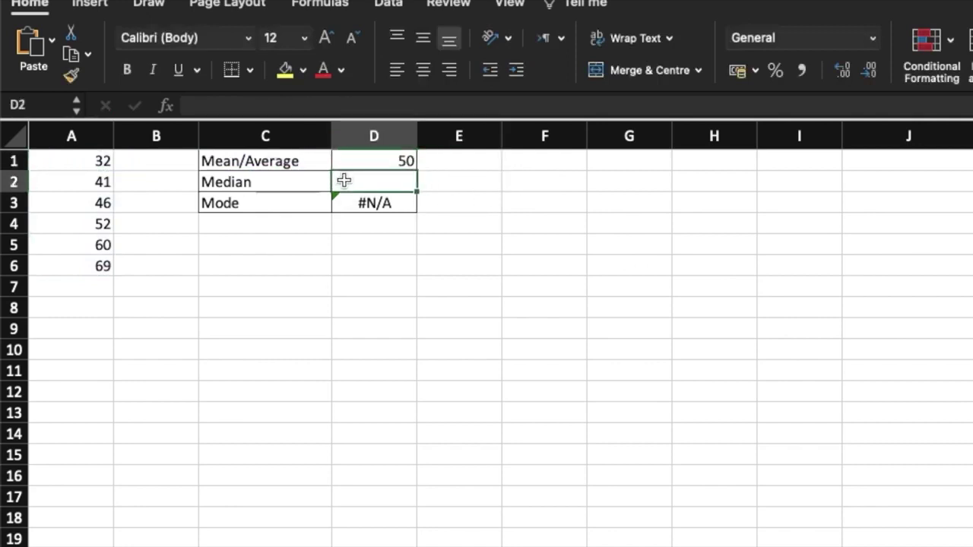
- Re-enter D3's formula as =MODE(A1:A6), which returns #N/A
left_click(391, 205)
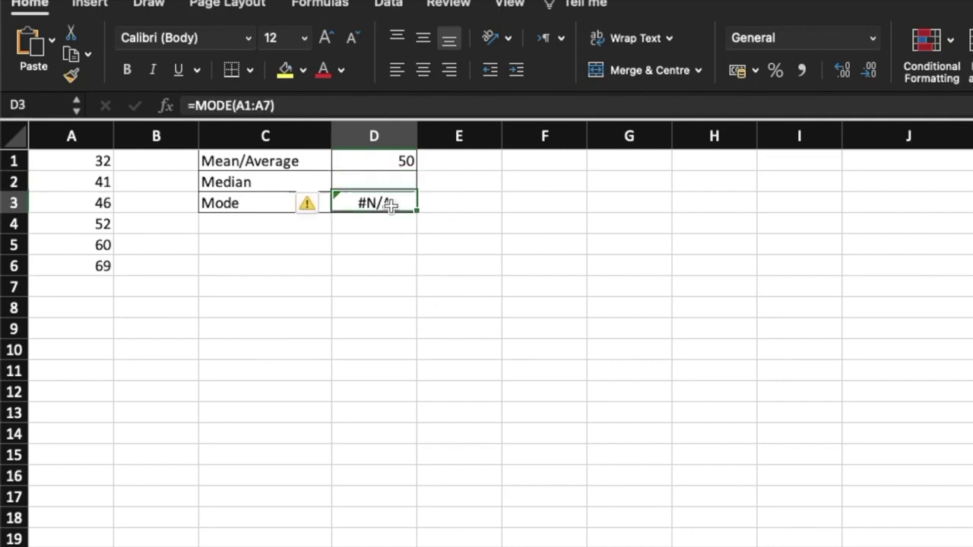
key("Delete")
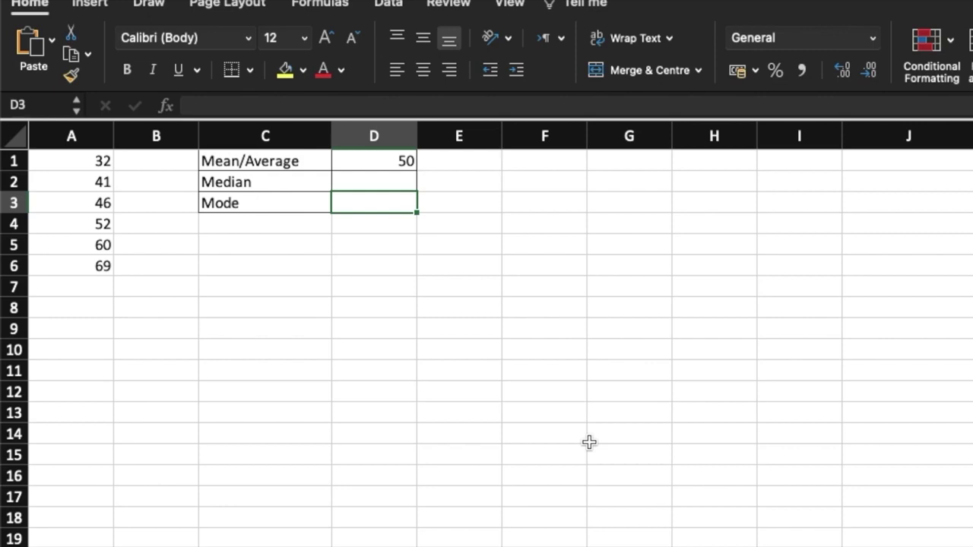
type("=mode(")
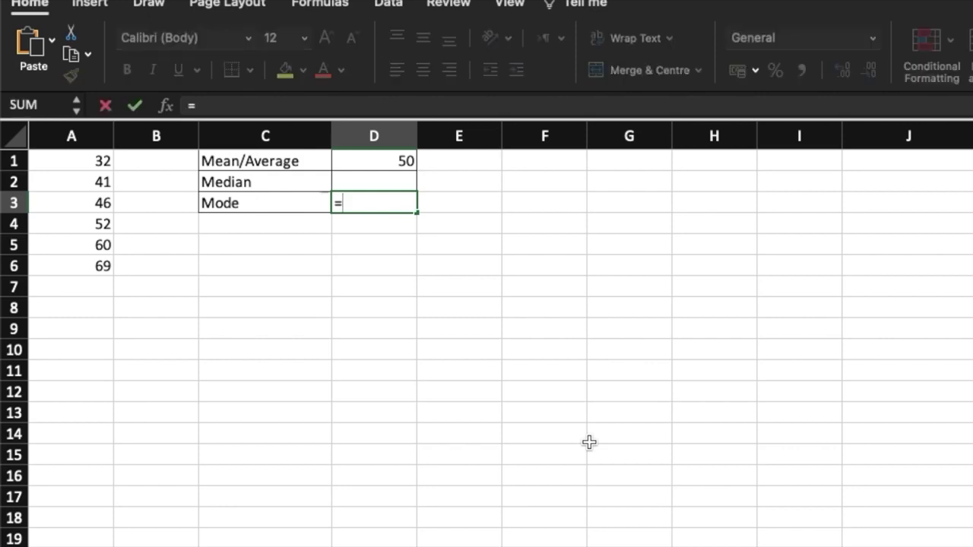
key("Left")
key("Left")
key("Left")
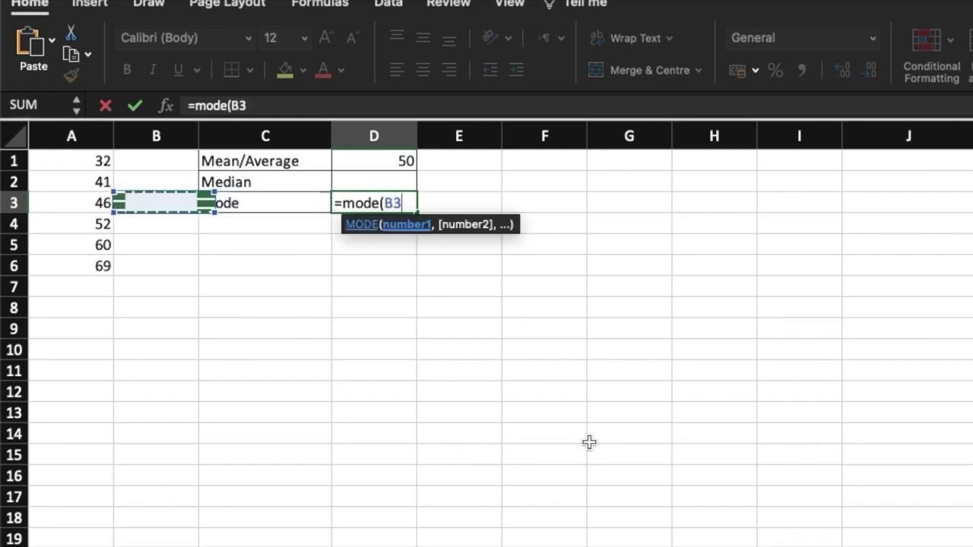
key("Up")
key("Up")
key("shift+Down")
key("shift+Down")
key("shift+Down")
key("shift+Down")
key("shift+Down")
type(")")
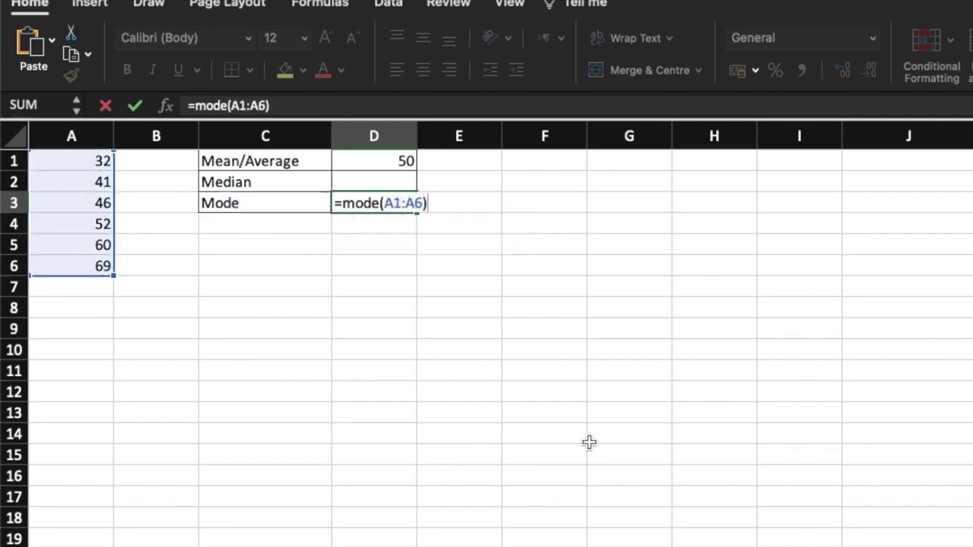
key("Return")
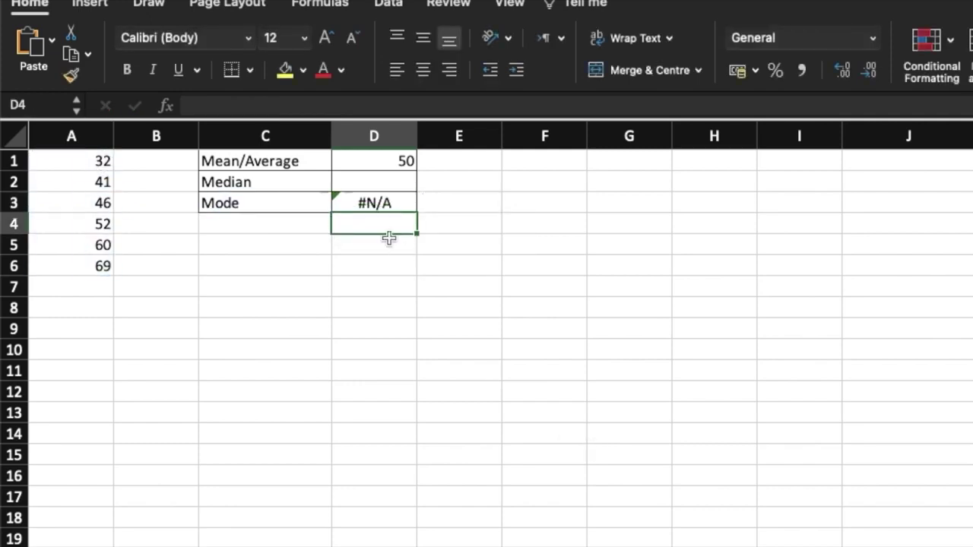
left_click(376, 197)
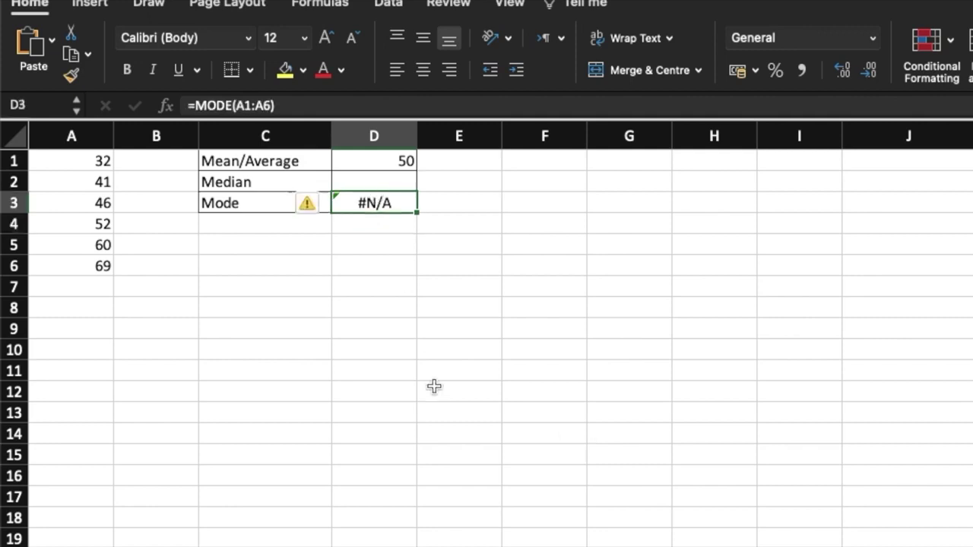
- Add a duplicate score of 41 in A7
left_click(84, 286)
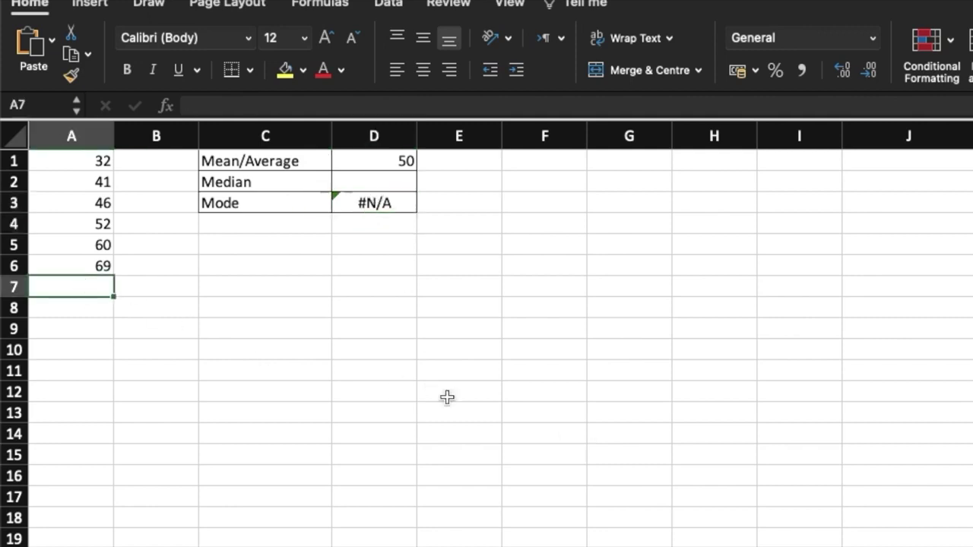
type("41")
key("Return")
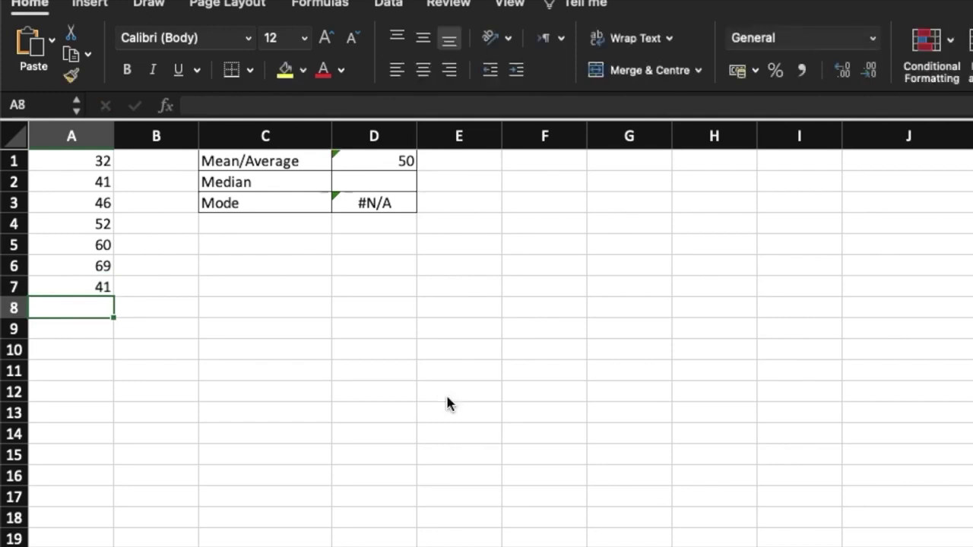
- Extend D3's formula to =MODE(A1:A7) so the Mode returns 41
left_click(398, 217)
left_click(400, 200)
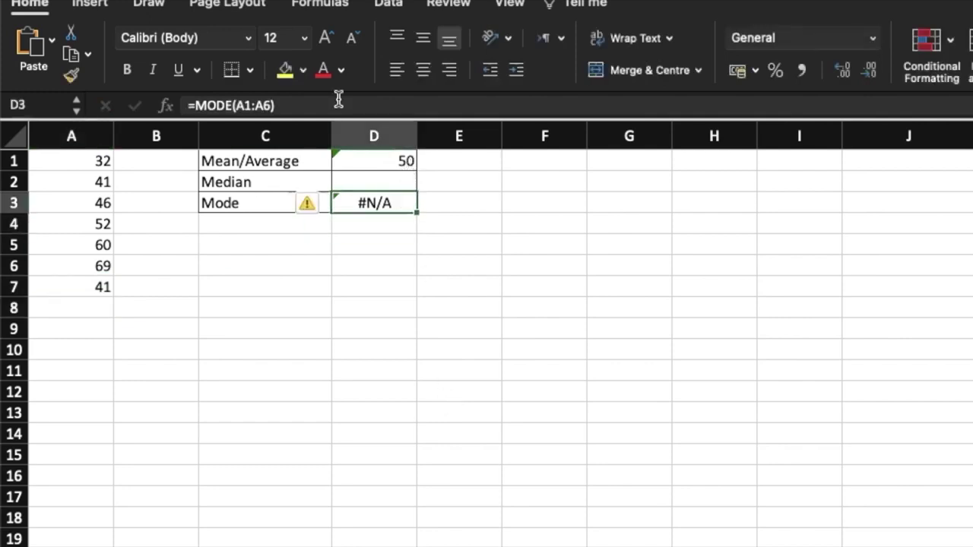
left_click(272, 106)
key("BackSpace")
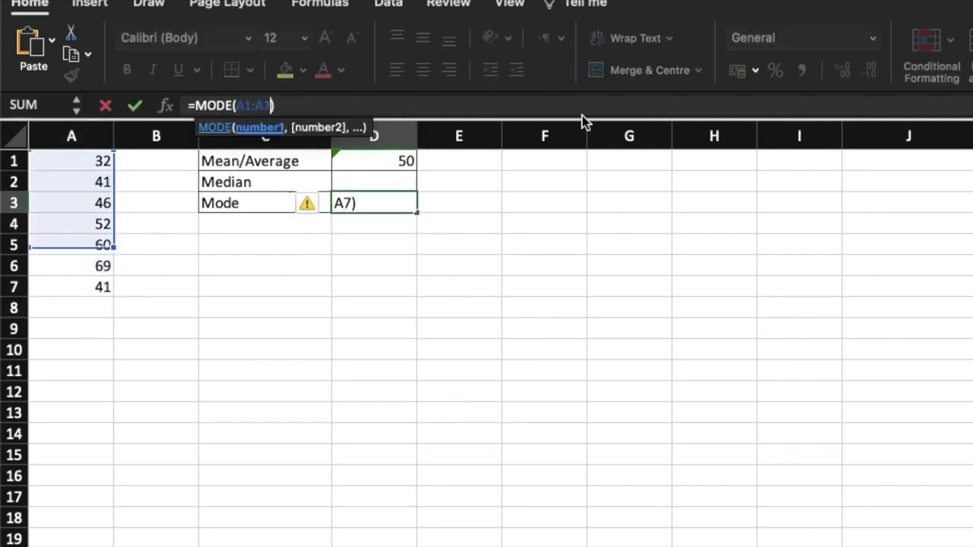
type("7")
key("Return")
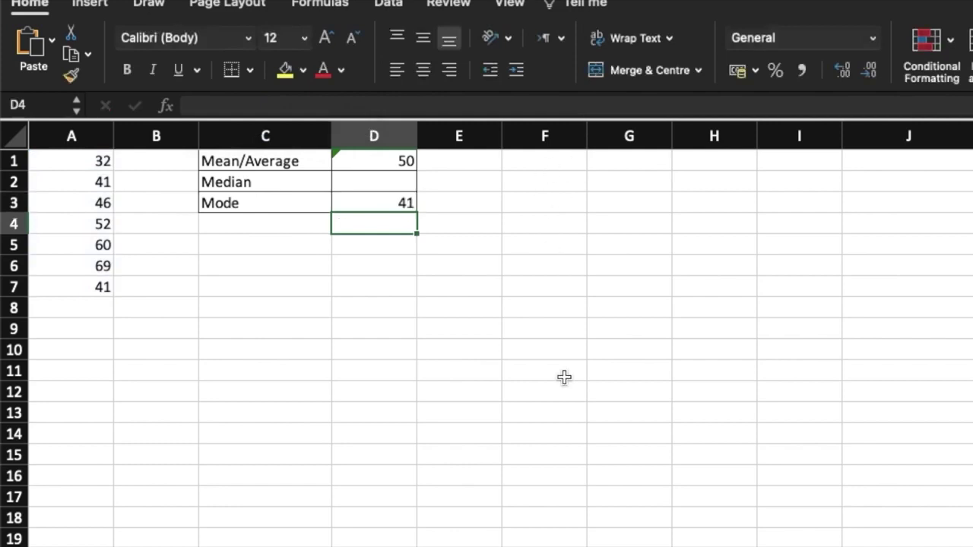
left_click(382, 203)
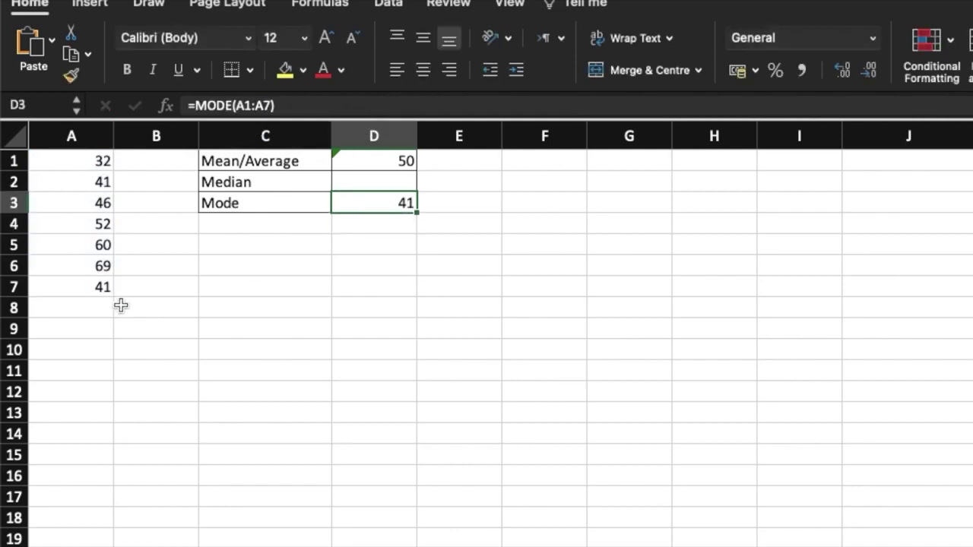
left_click(99, 306)
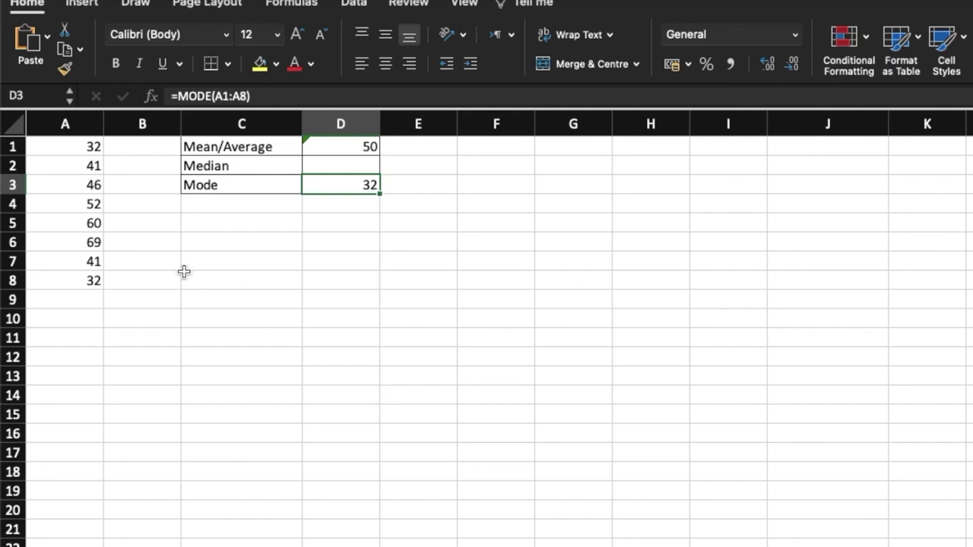
- Review the scores, including the added 32 in A8, and D3's =MODE(A1:A8) result of 32
left_click_drag(85, 144, 92, 287)
left_click_drag(87, 145, 82, 168)
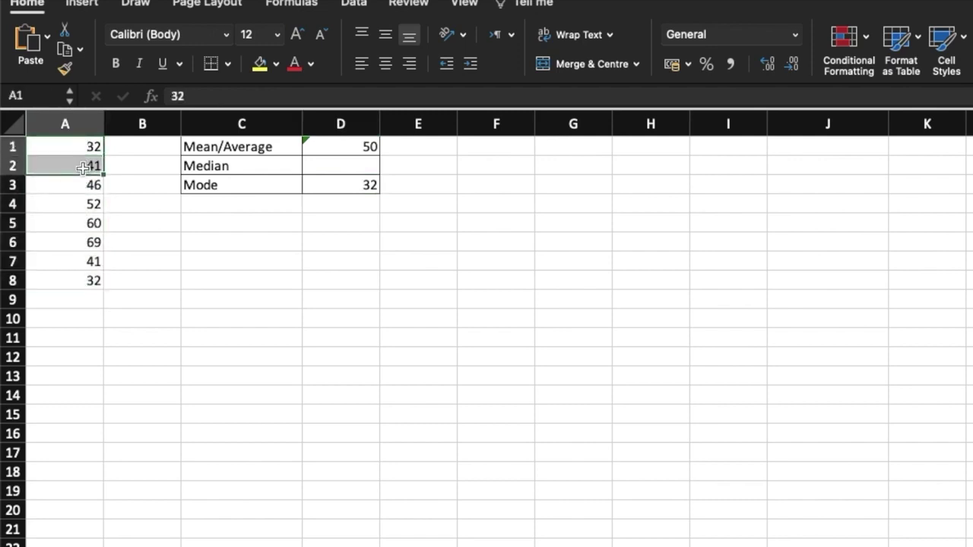
left_click(88, 249)
left_click(87, 279)
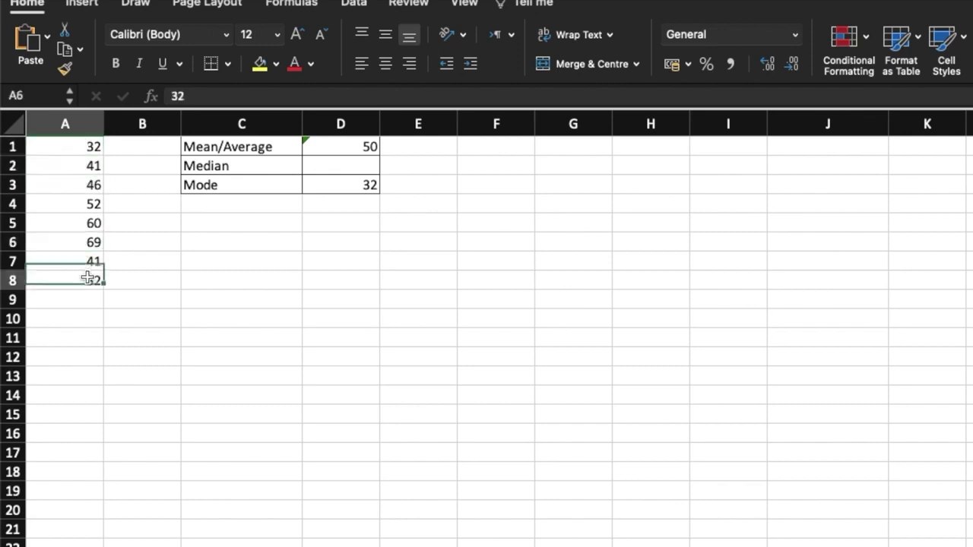
left_click(341, 184)
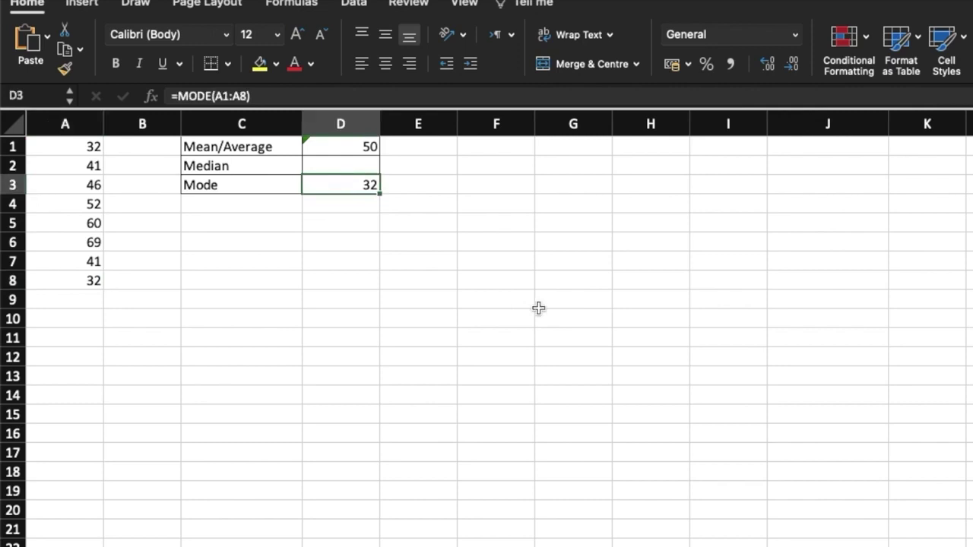
left_click(92, 148)
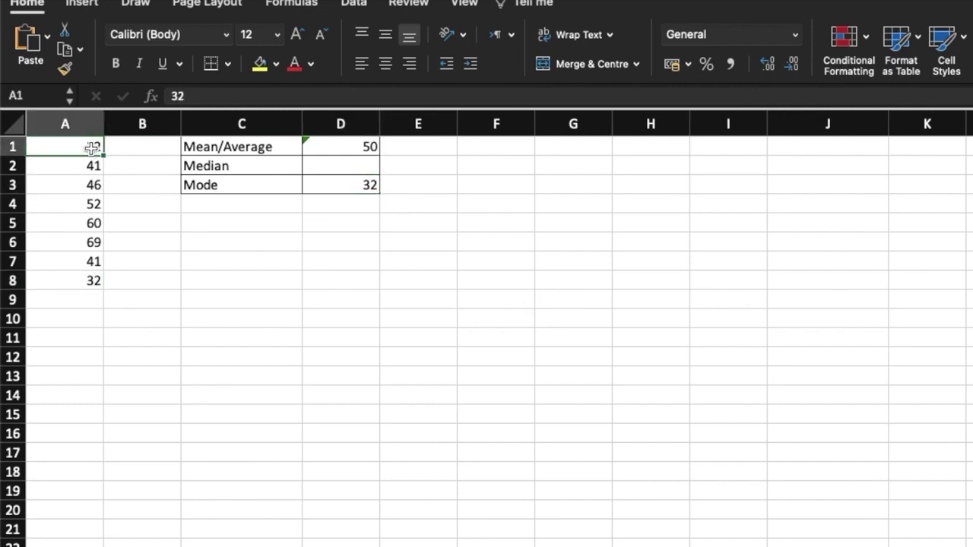
left_click(353, 186)
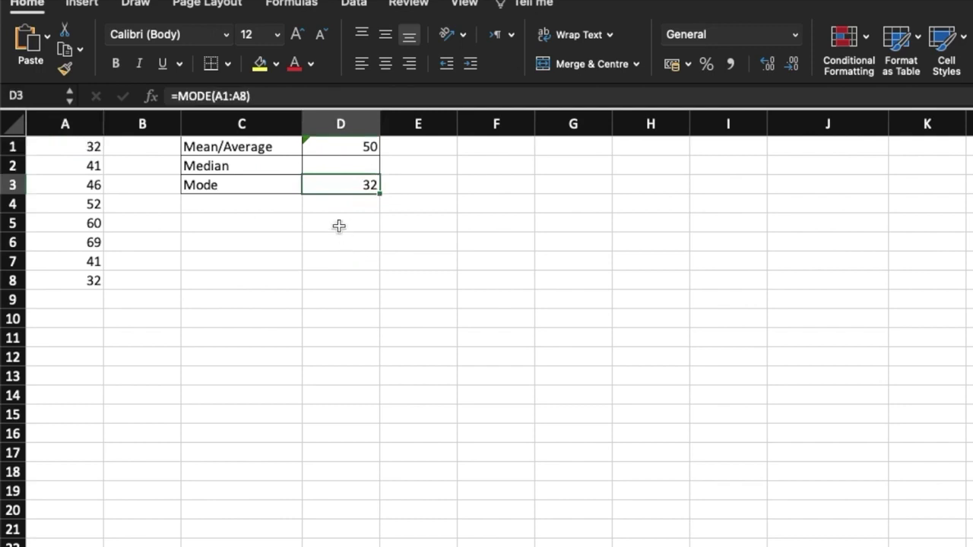
left_click(245, 166)
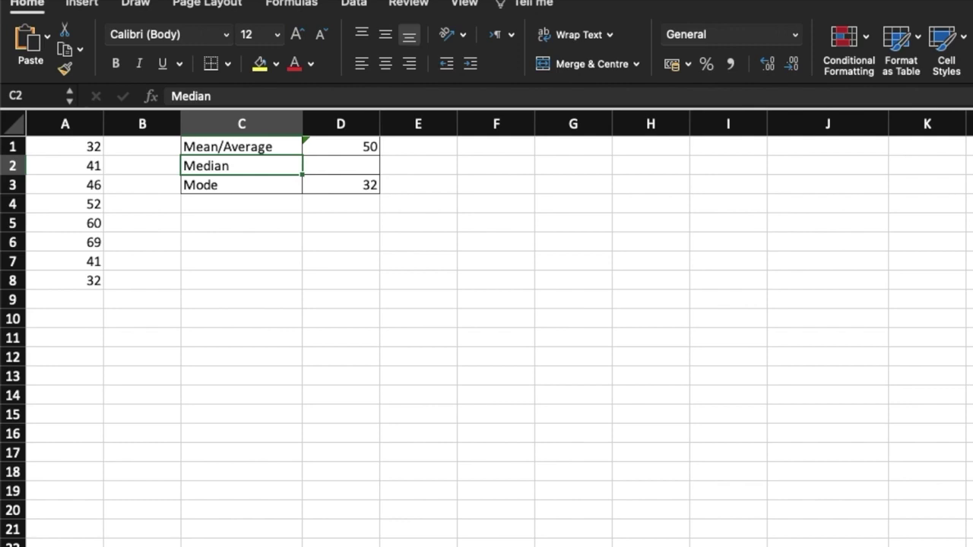
- Delete the added 32 from A8 and the 41 from A7
left_click(142, 358)
left_click(87, 281)
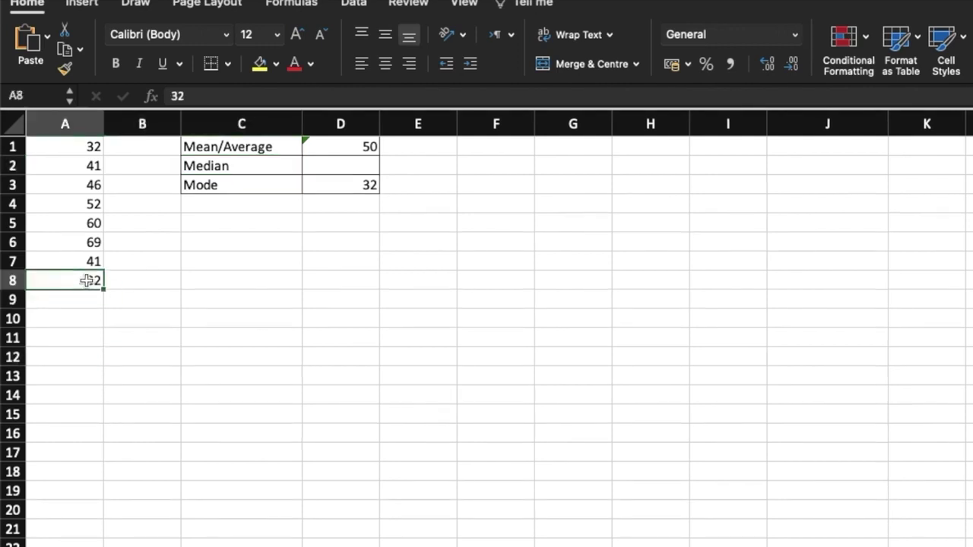
key("Delete")
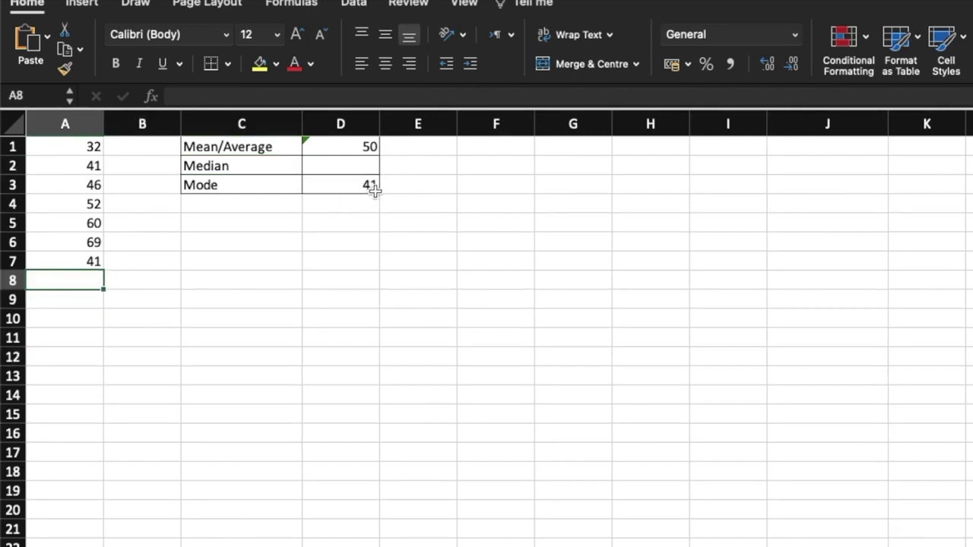
left_click(97, 260)
key("Delete")
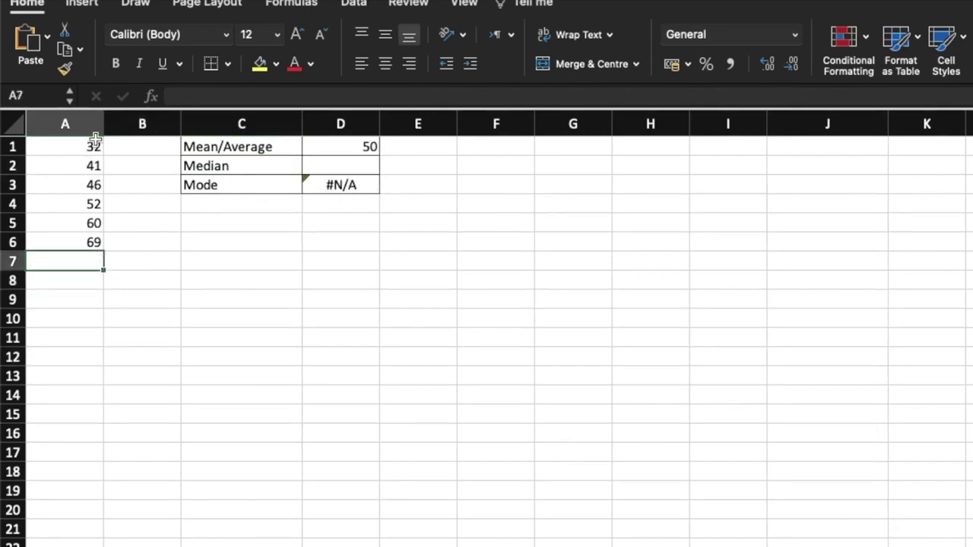
- Review the six remaining scores and the #N/A Mode result in D3
left_click_drag(91, 148, 89, 244)
left_click(255, 240)
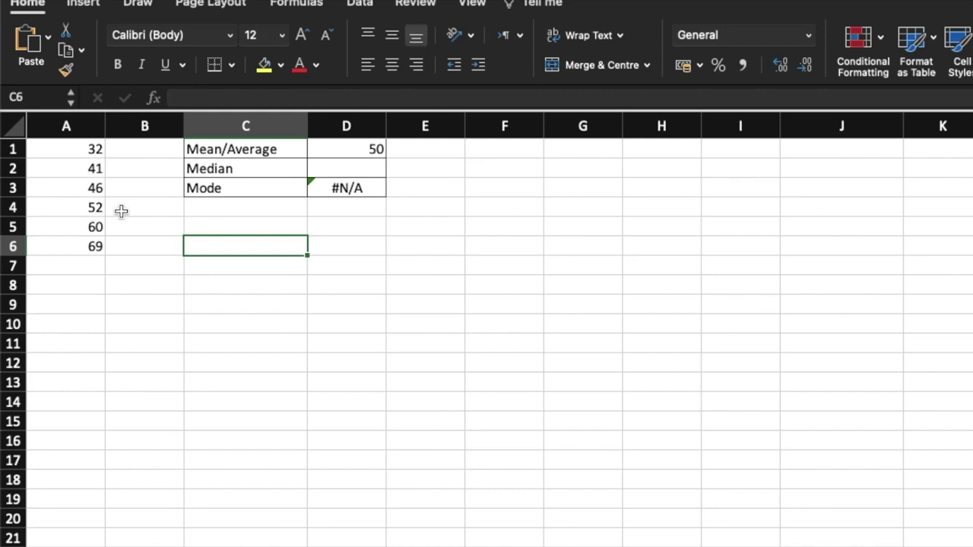
left_click(341, 191)
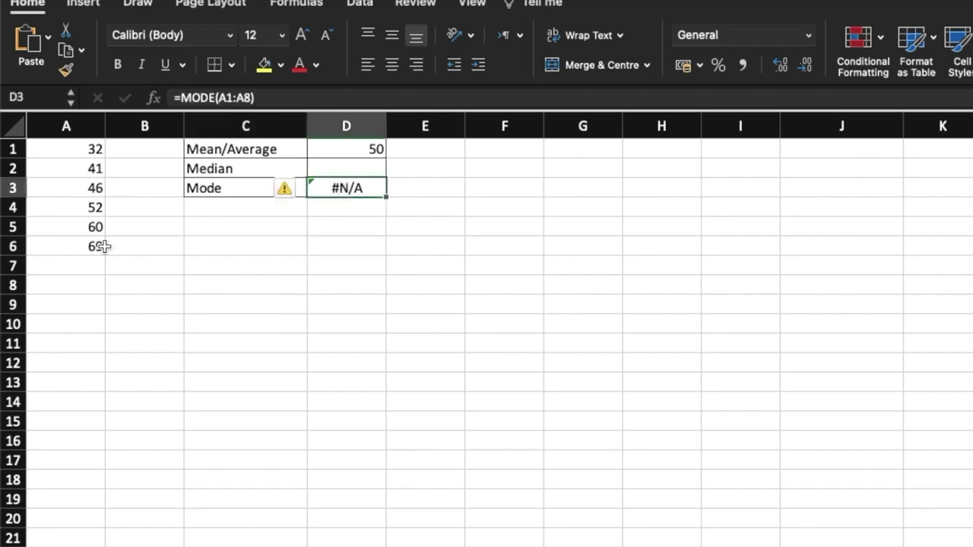
left_click_drag(93, 147, 92, 256)
left_click(199, 243)
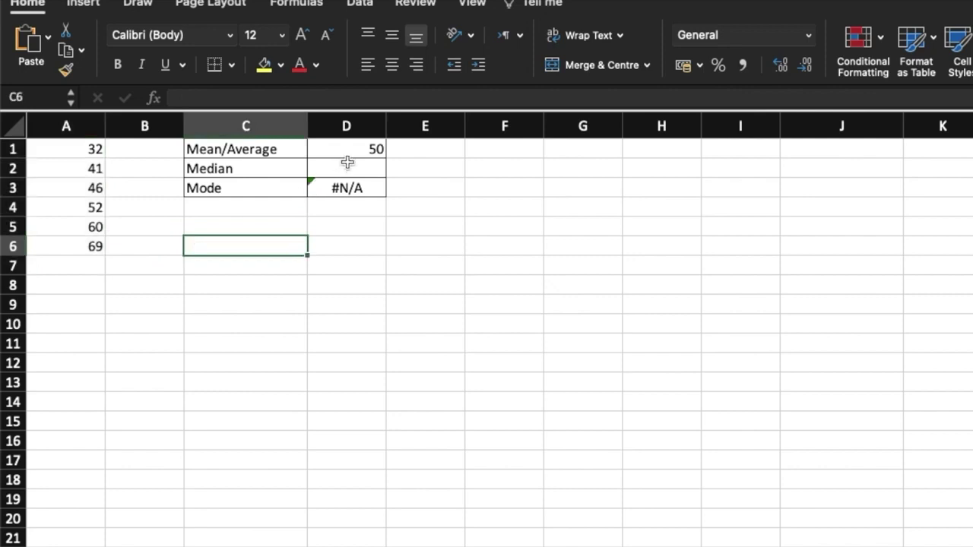
left_click(348, 164)
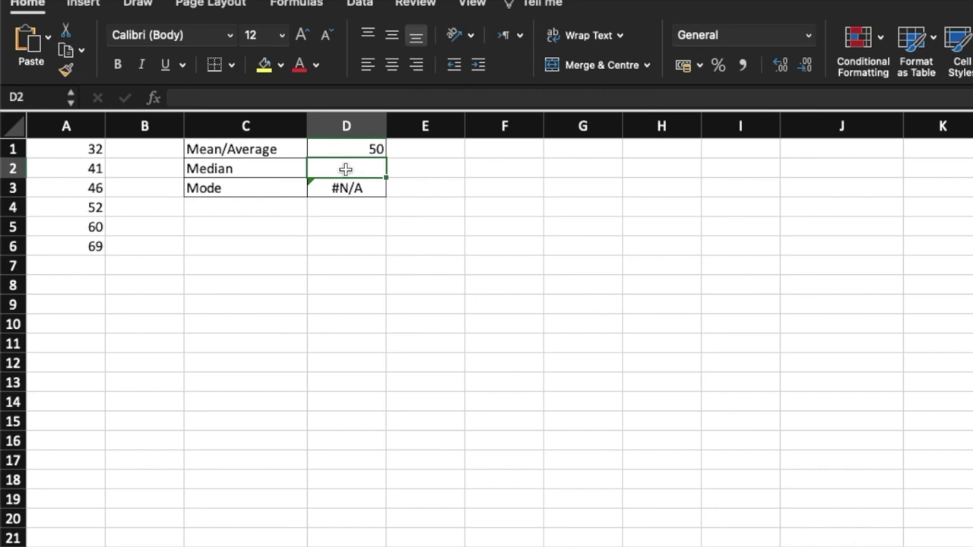
- Enter =MEDIAN(A1:A6) in D2, giving 49
type("=media")
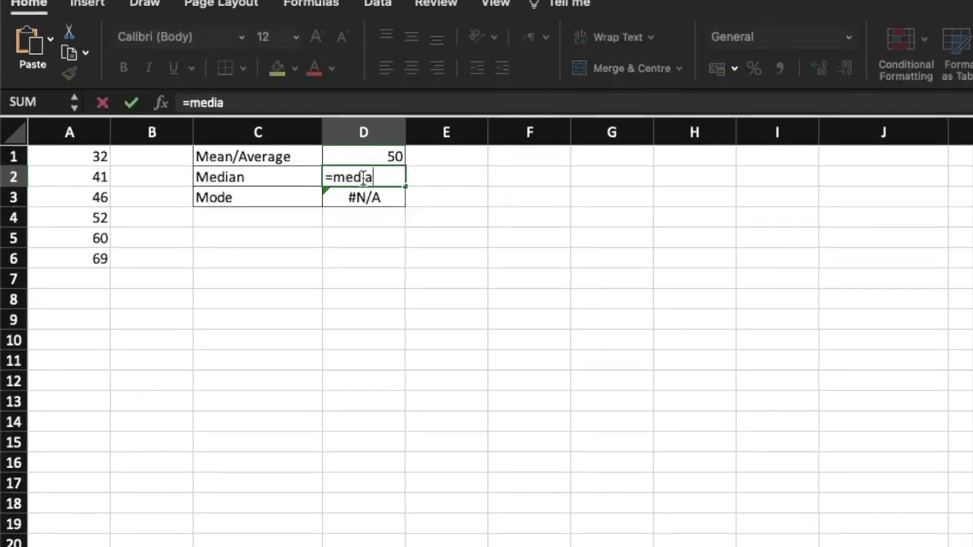
type("n(")
key("Left")
key("Left")
key("Left")
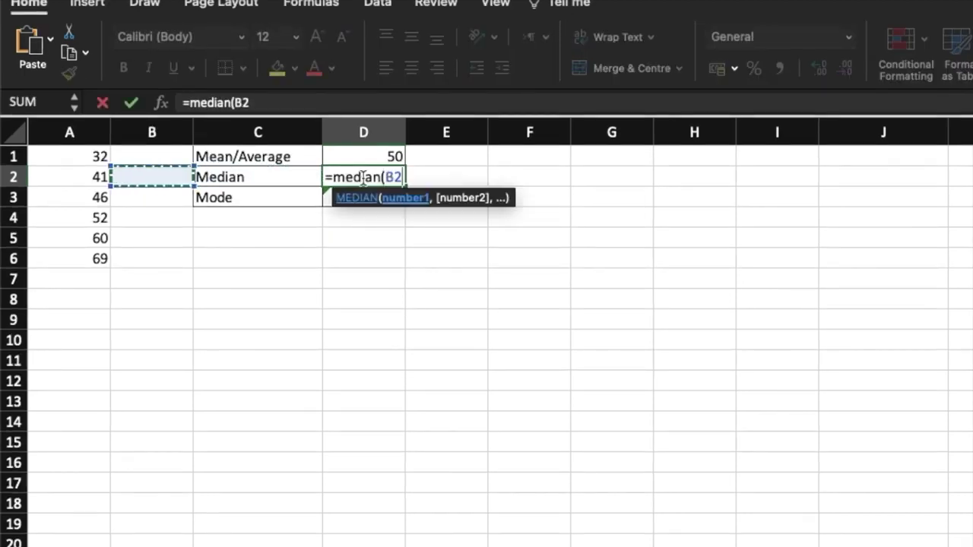
key("Up")
key("shift+Down")
key("shift+Down")
key("shift+Down")
key("shift+Down")
key("shift+Down")
type(")")
key("Return")
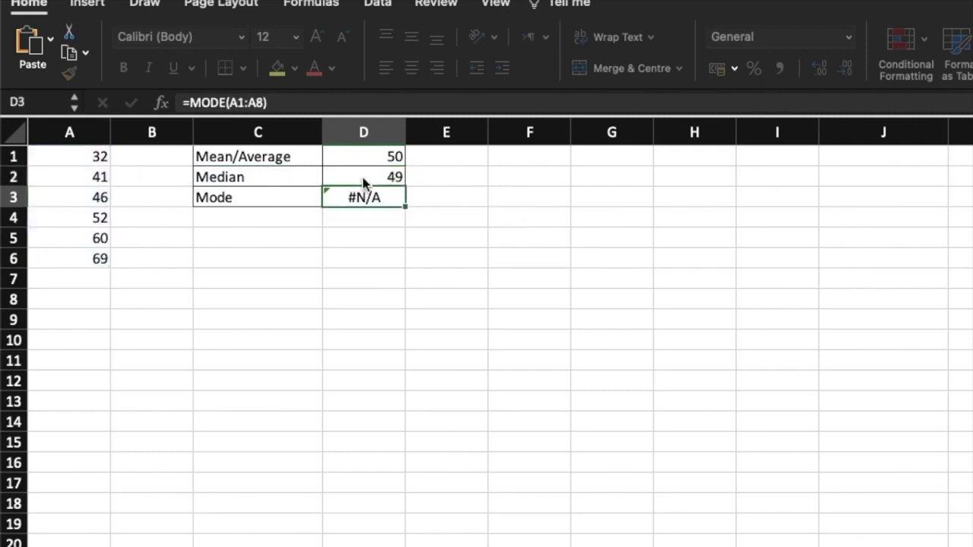
- Inspect the median formula and highlight the six scores to see where 49 comes from
left_click(368, 174)
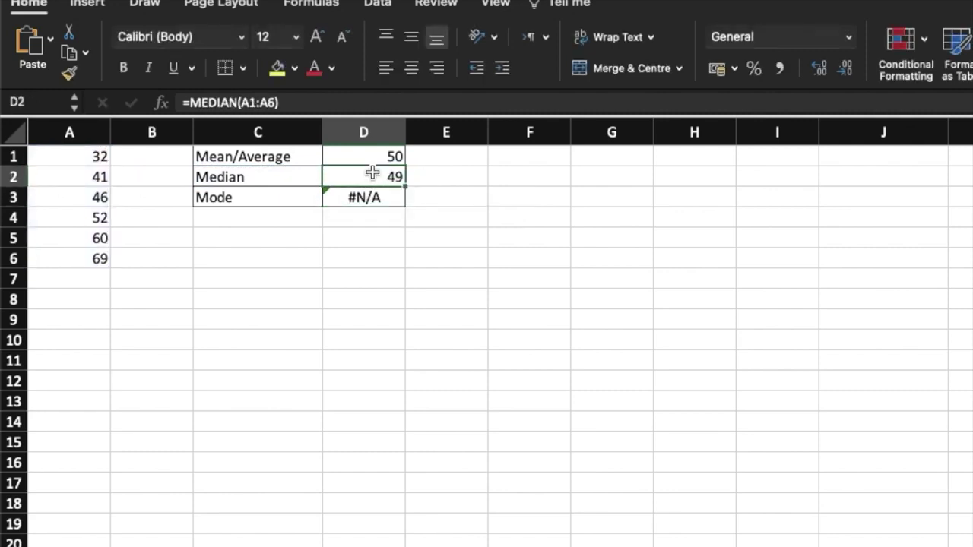
left_click_drag(101, 158, 95, 263)
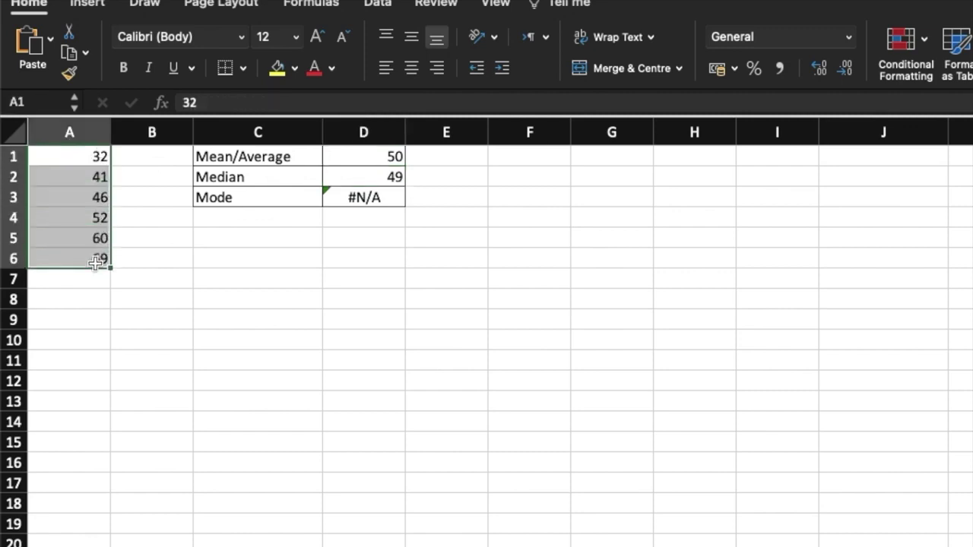
left_click(241, 294)
left_click_drag(91, 158, 82, 263)
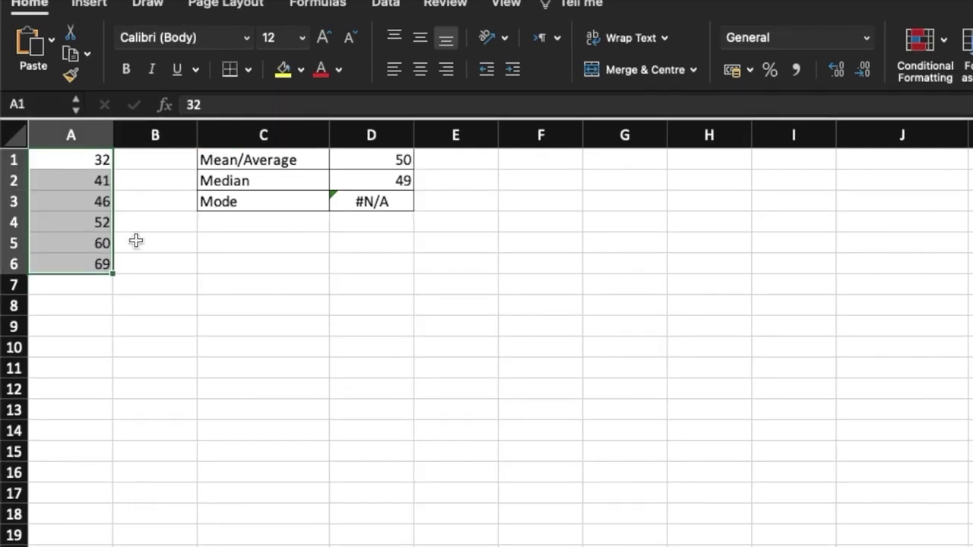
left_click(88, 162)
left_click_drag(89, 163, 92, 265)
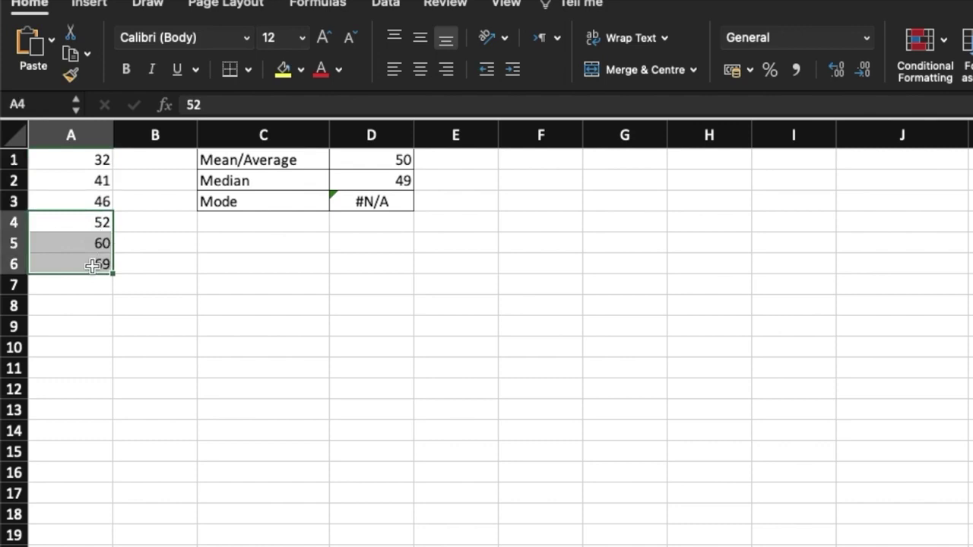
left_click(140, 207)
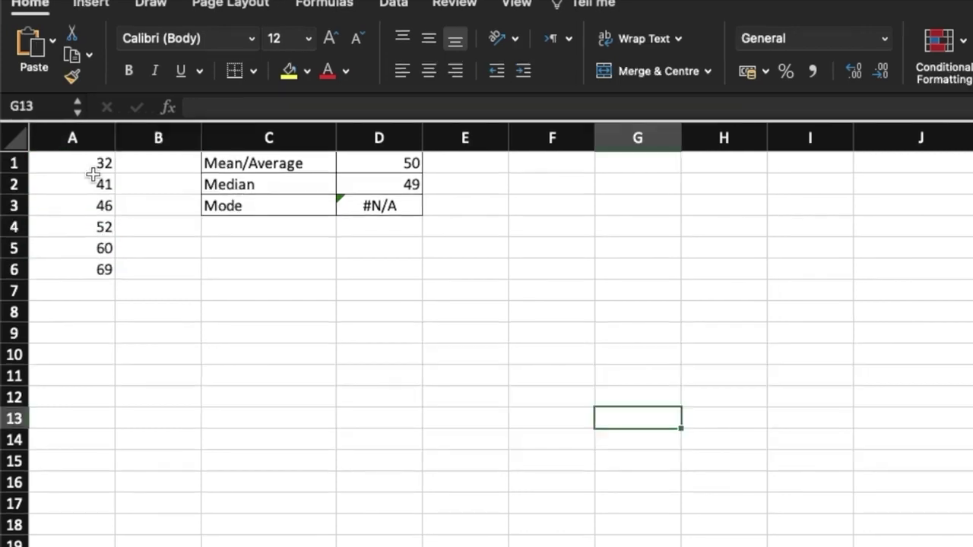
left_click_drag(94, 162, 96, 272)
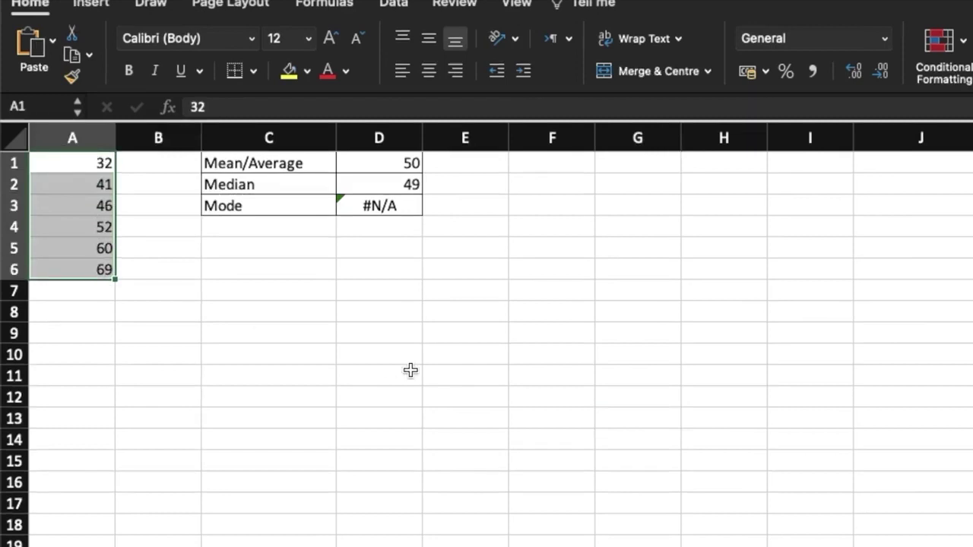
left_click(471, 355)
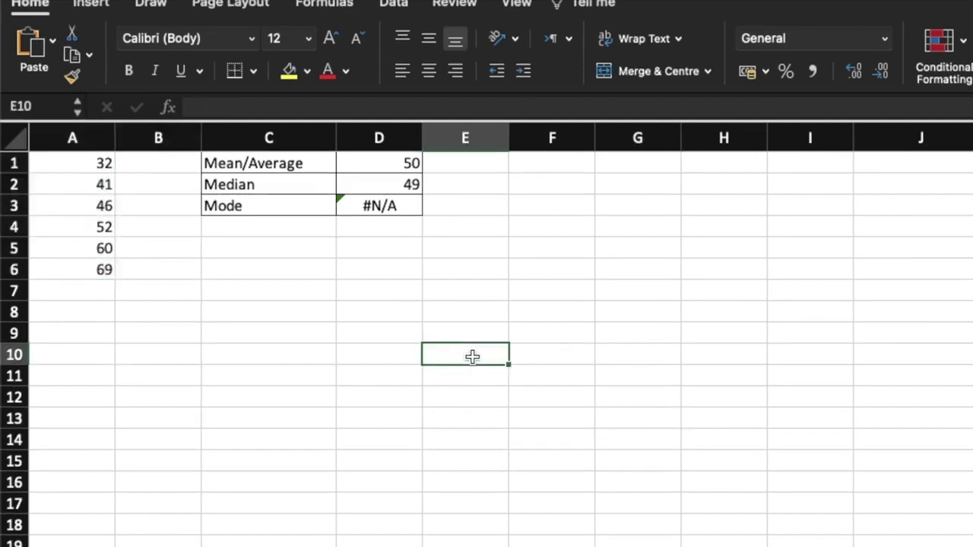
- Enter =COUNT(A1:A6)/2 in F1, giving 3
left_click(544, 163)
type("=count")
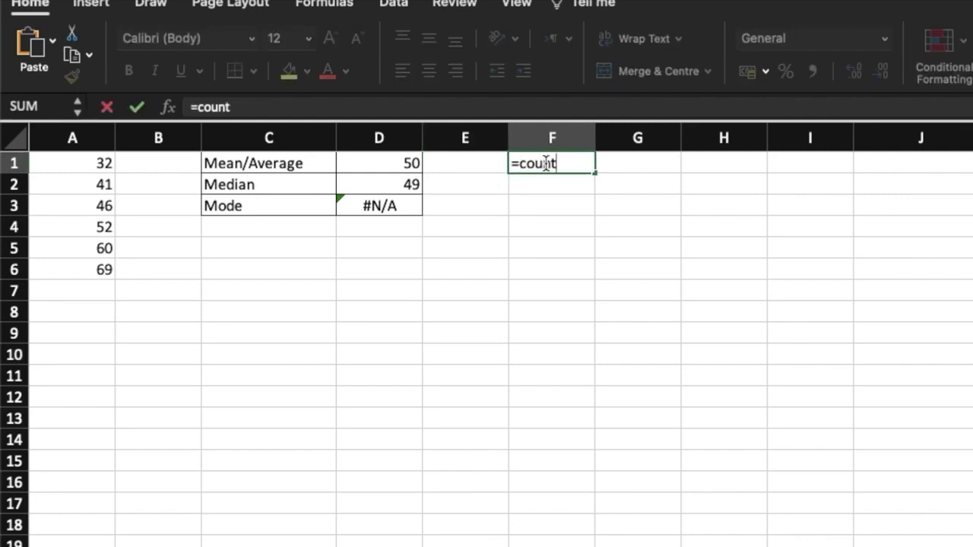
type("(A1:A6)/")
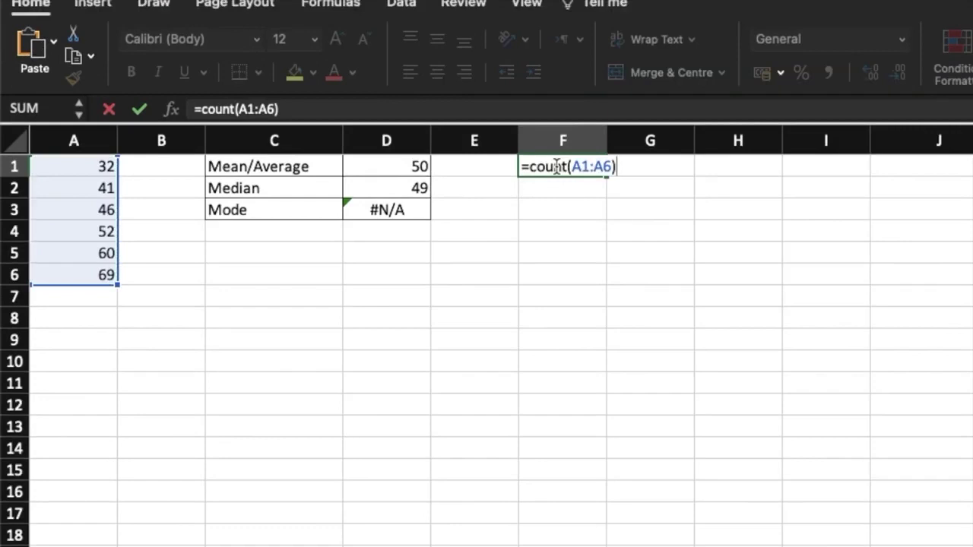
key("Return")
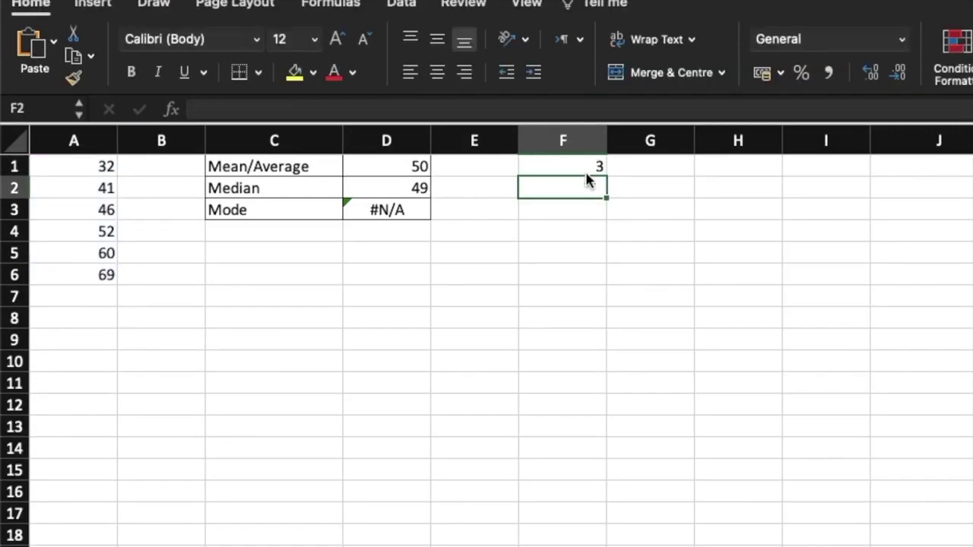
- Enter =(COUNT(A1:A6)/2)+1 in F2, giving 4
type("=")
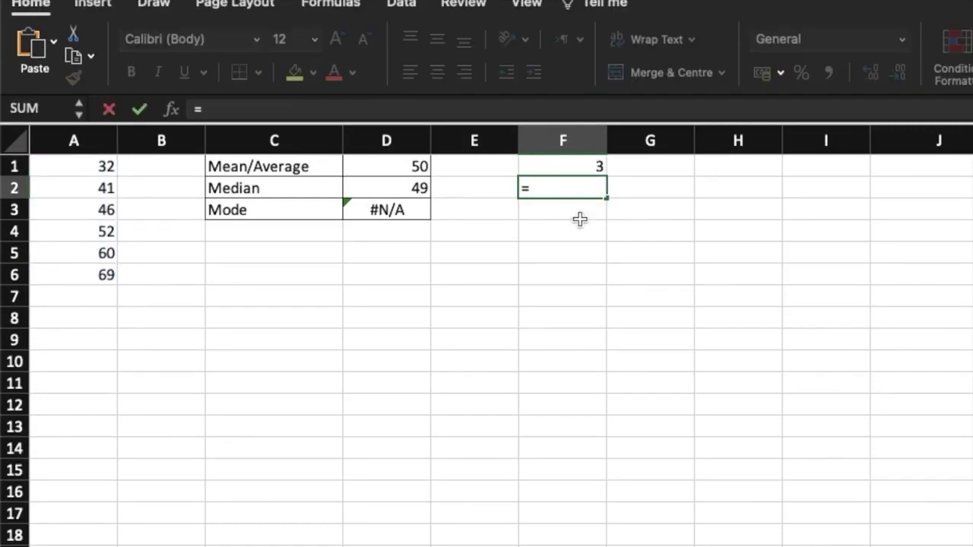
type("(COUNT(A1:A6)/2")
key("Return")
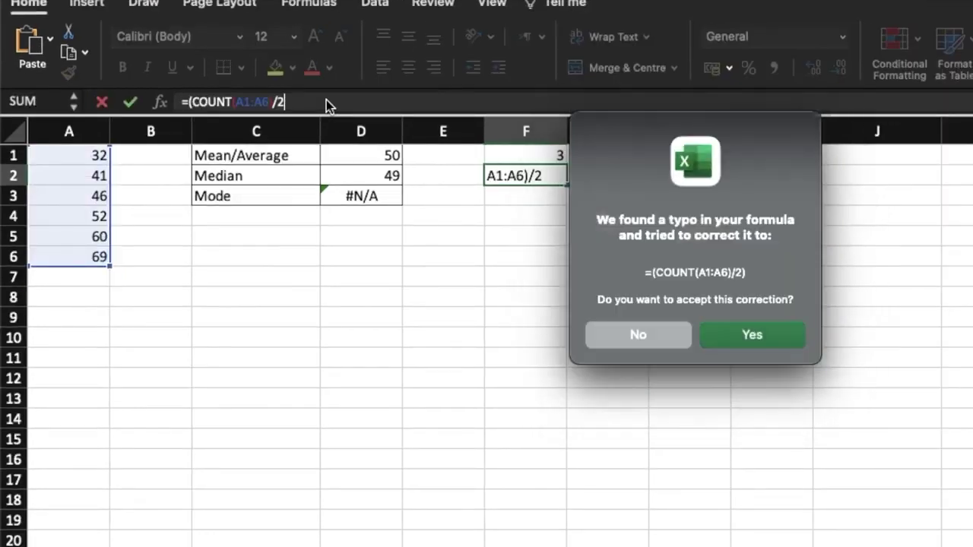
key("Return")
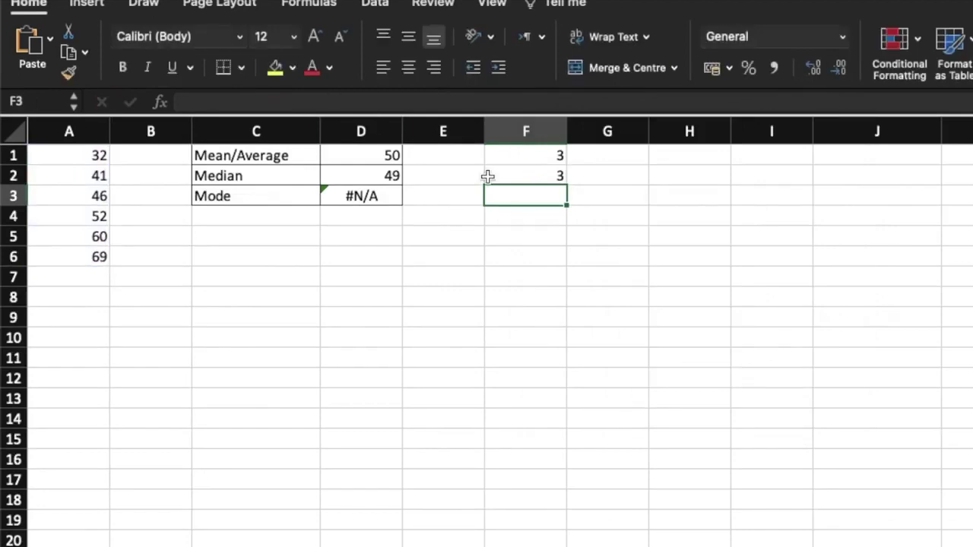
left_click(521, 175)
left_click(510, 102)
type("+1")
key("Return")
- Compare the helper value in F1 with the six scores in A1:A6
left_click(518, 158)
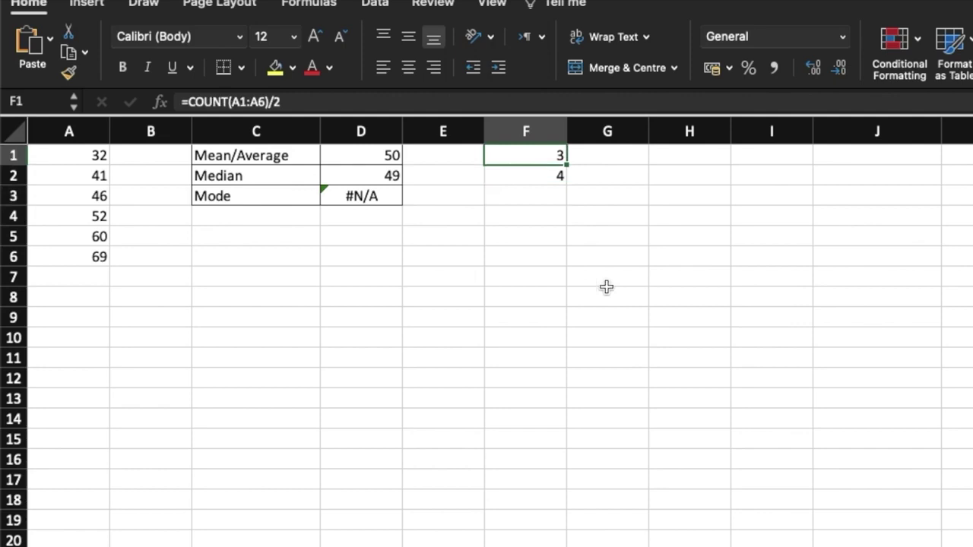
left_click_drag(89, 156, 95, 256)
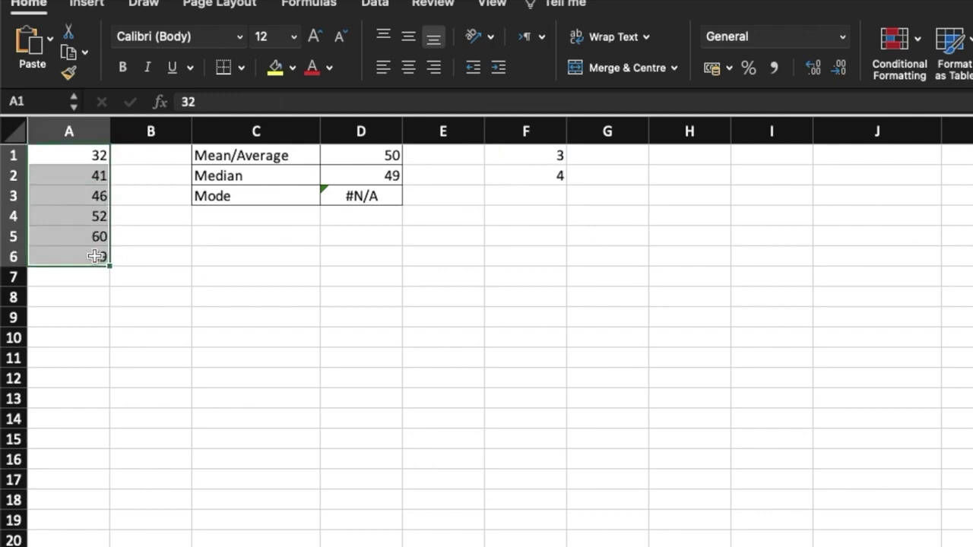
left_click(550, 156)
- Fill A3 (46) and A4 (52) yellow to mark the two middle scores
left_click_drag(549, 156, 551, 173)
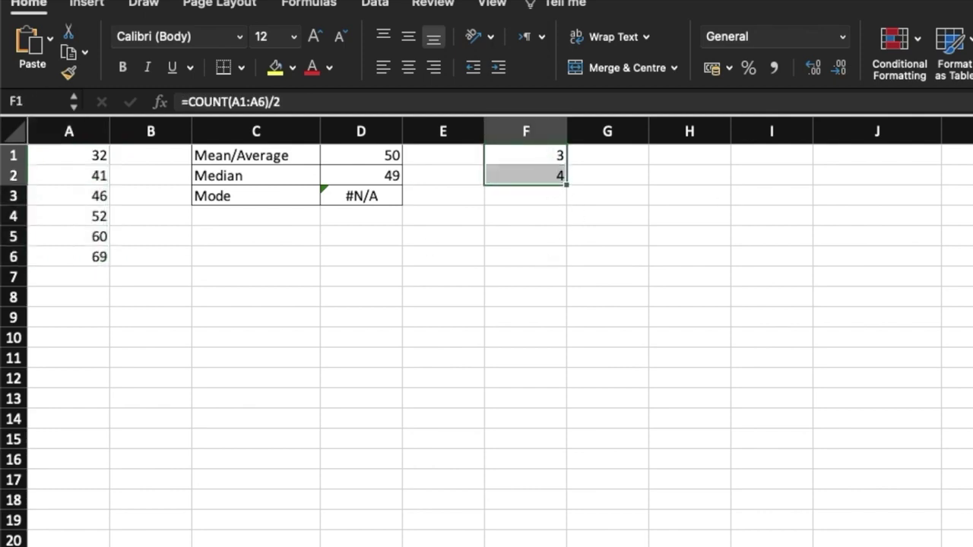
left_click(79, 198)
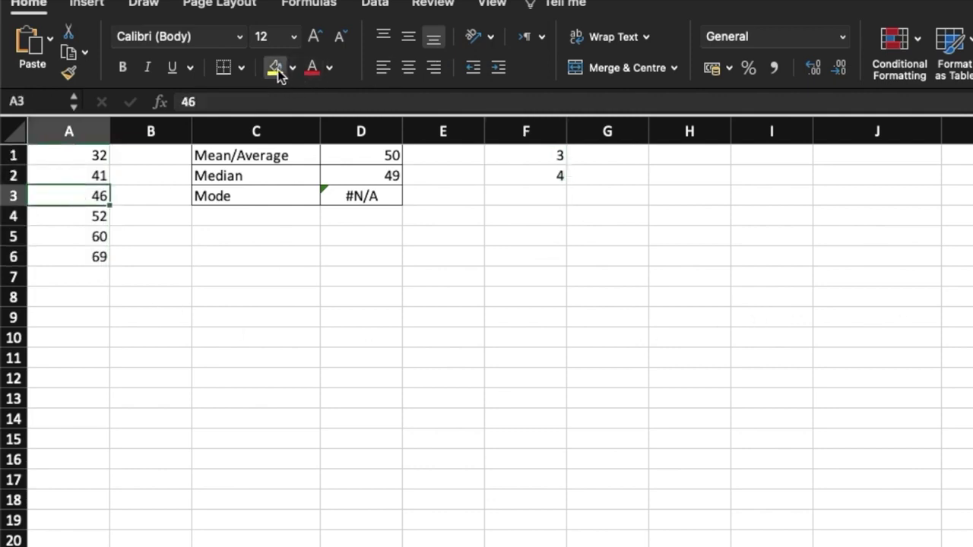
left_click(98, 218)
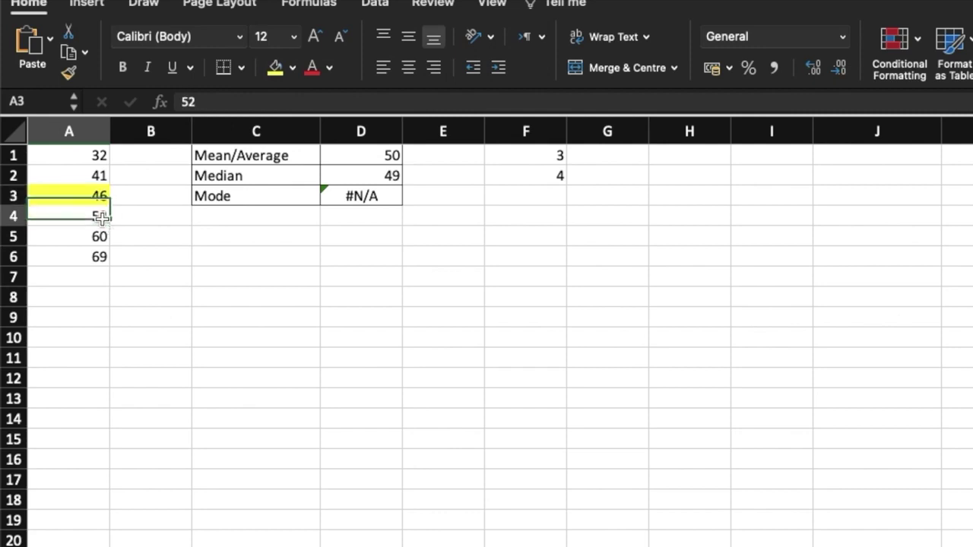
left_click(276, 73)
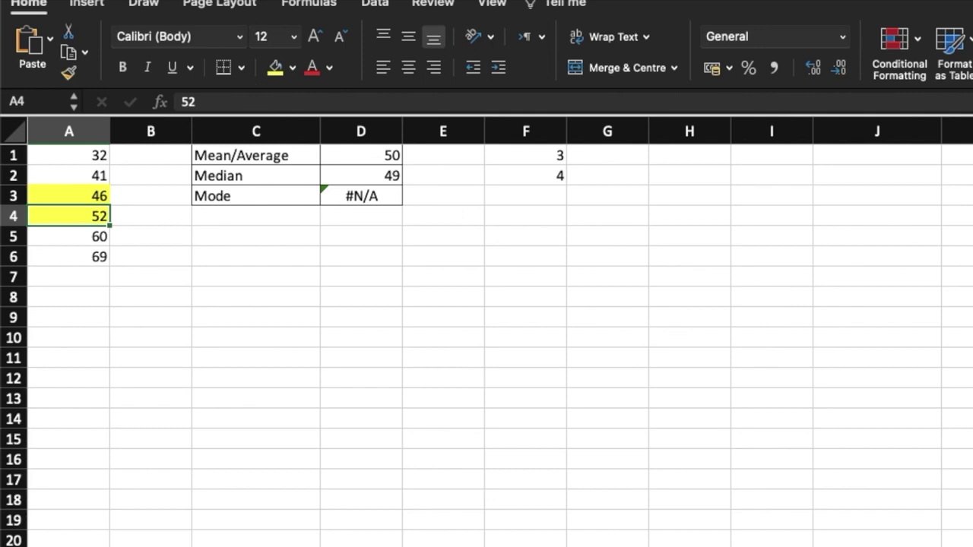
left_click(572, 500)
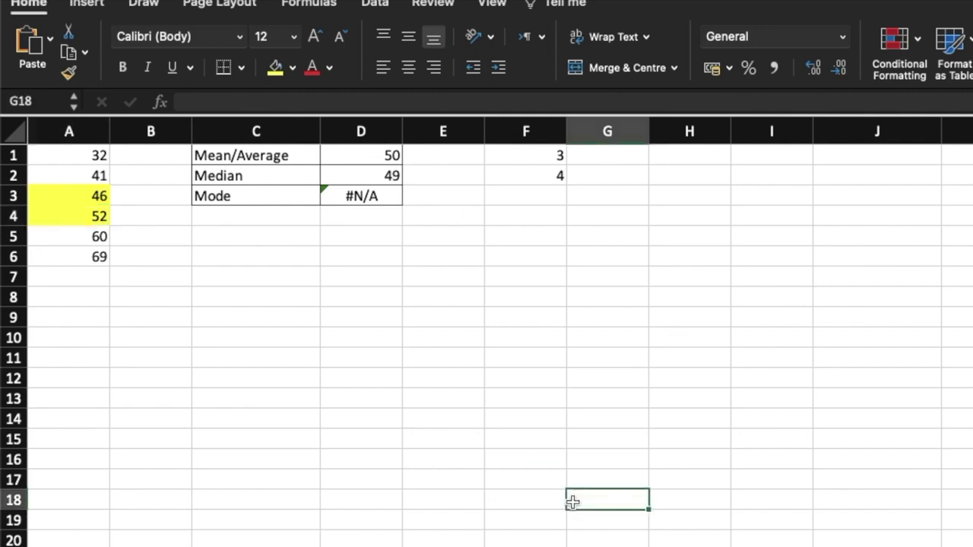
left_click(388, 175)
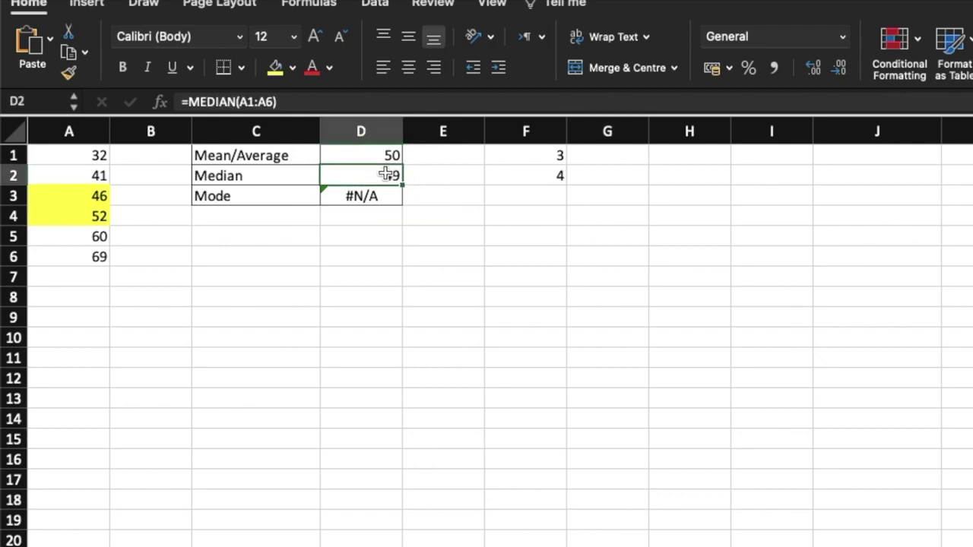
- Replace D2's median with =SUM(A3:A4)/2, still returning 49
type("=")
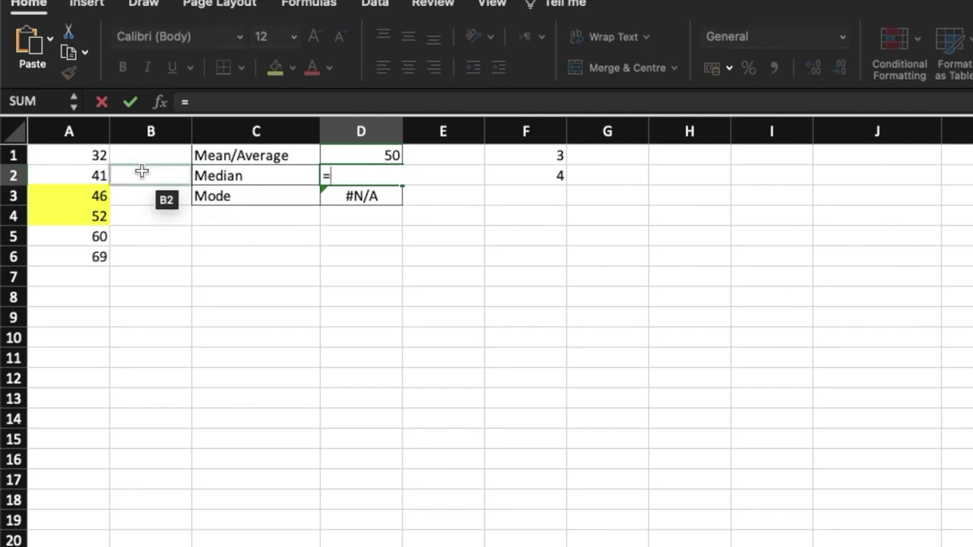
type("sum(")
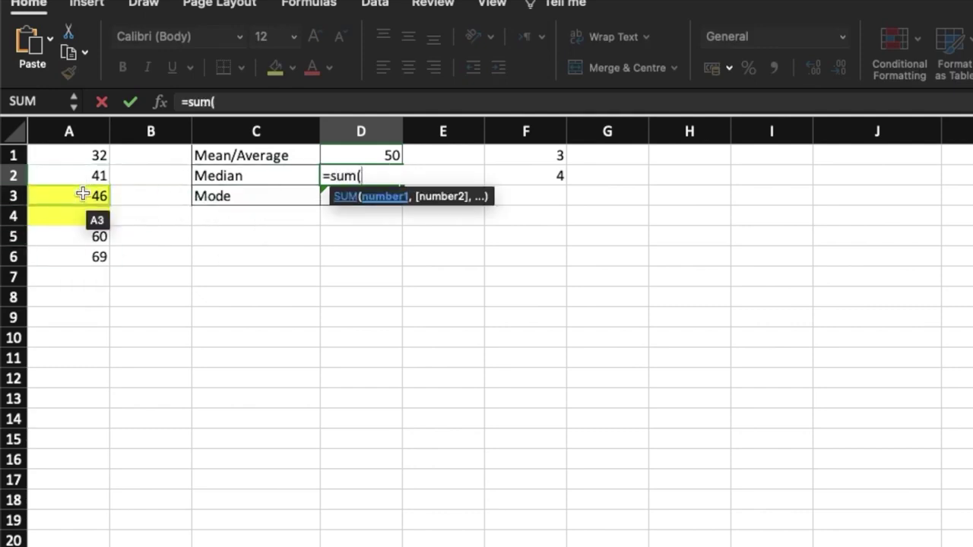
left_click_drag(82, 194, 82, 215)
type(")")
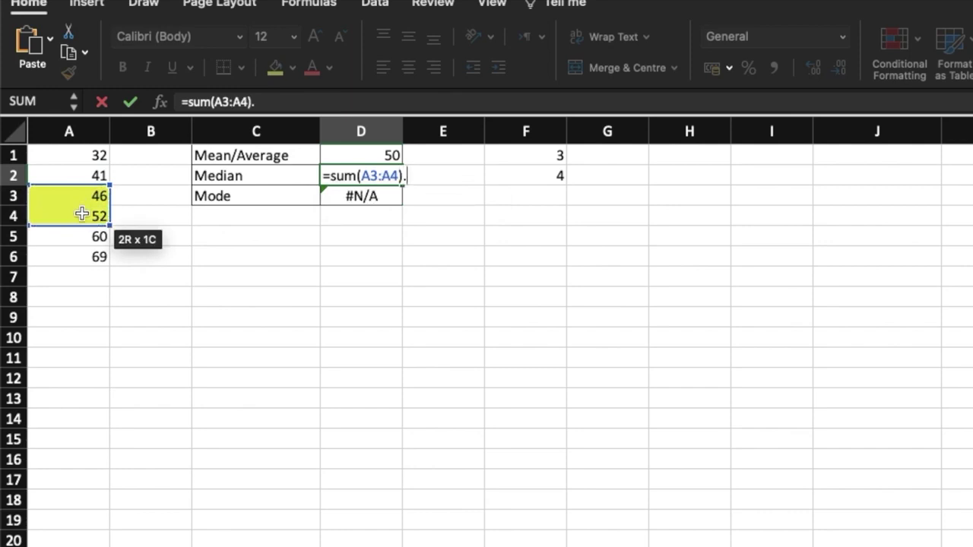
type("/2")
key("Return")
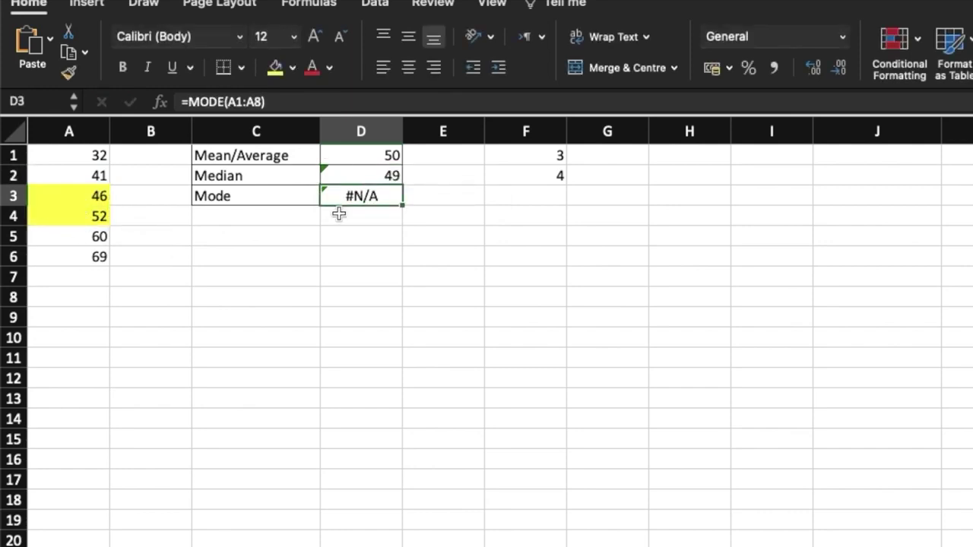
left_click(391, 177)
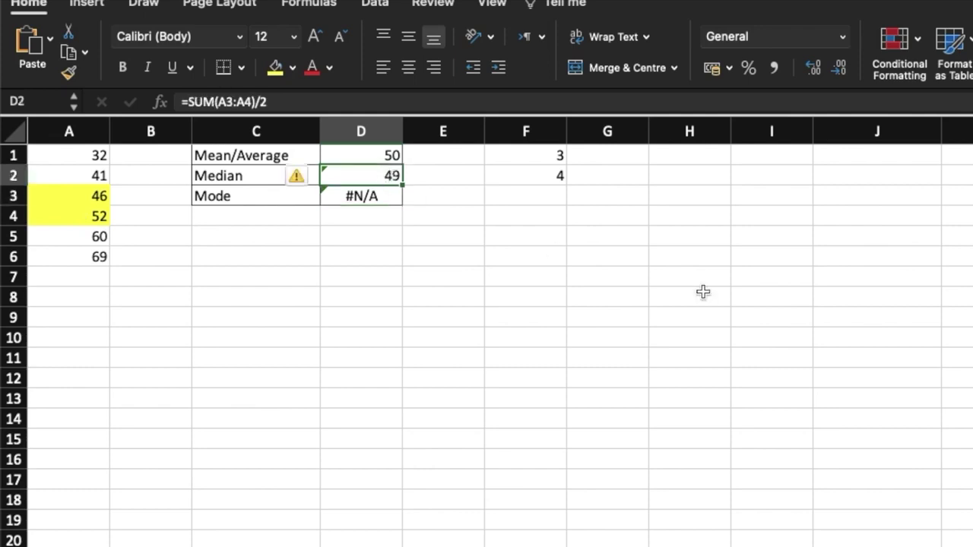
left_click(448, 174)
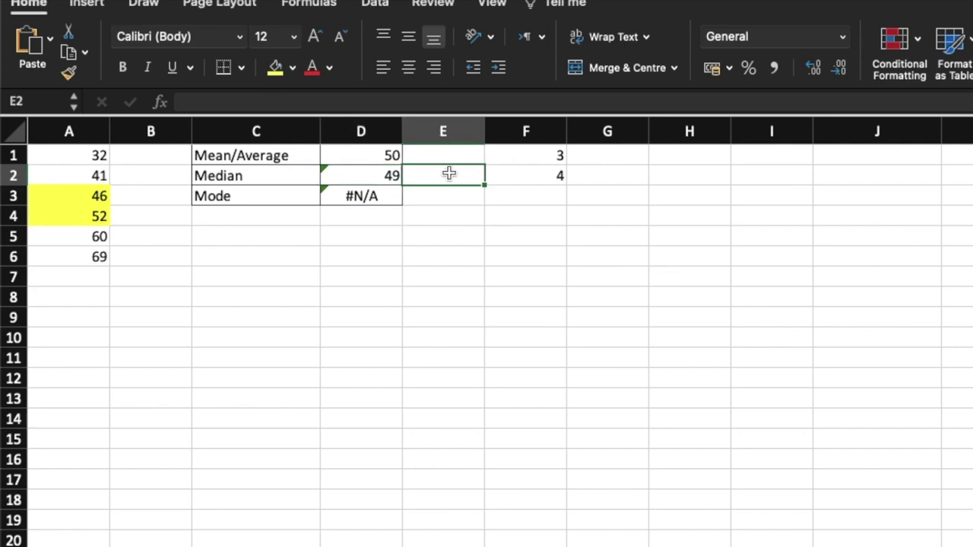
- Enter =MEDIAN(A1:A6) in E2, returning 49, and compare it with D2's manual median
type("=median")
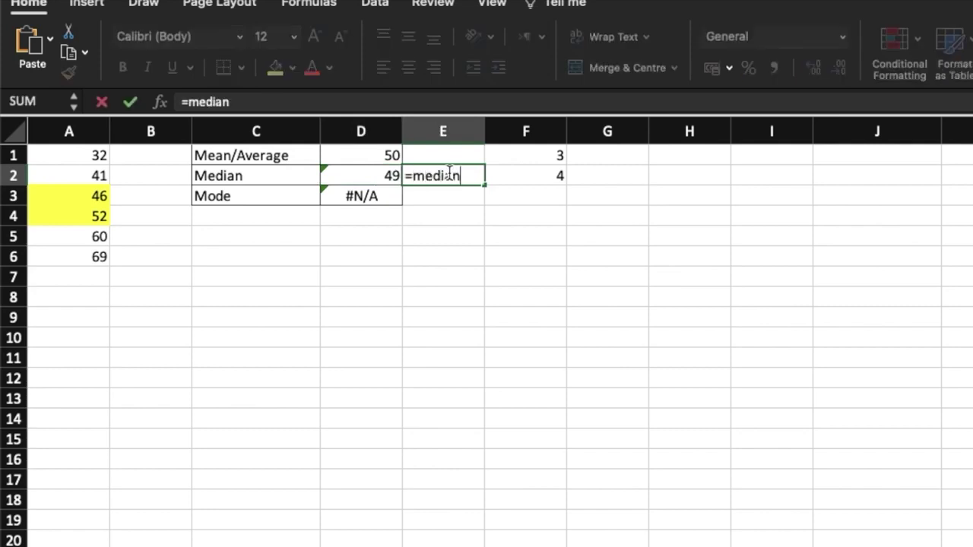
type("(")
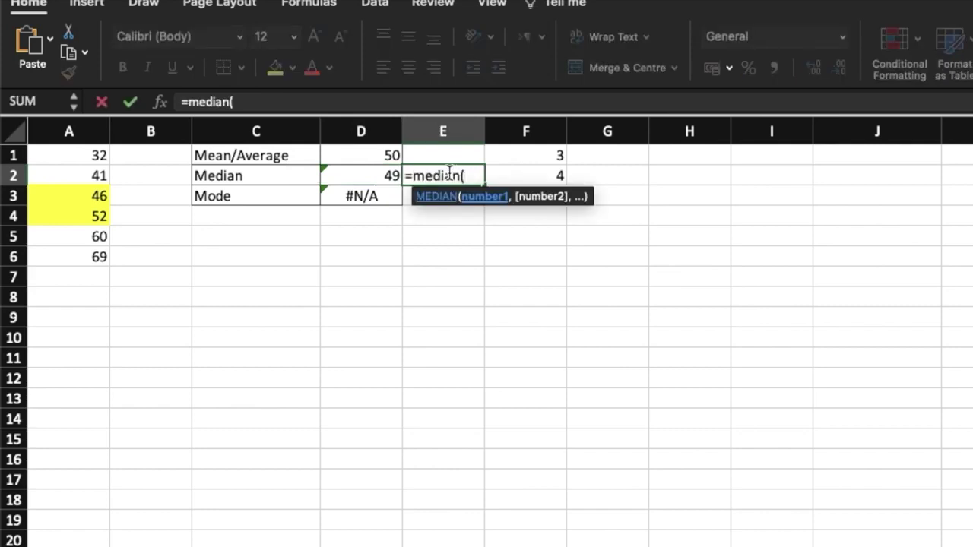
left_click_drag(81, 158, 75, 257)
type(")")
key("Return")
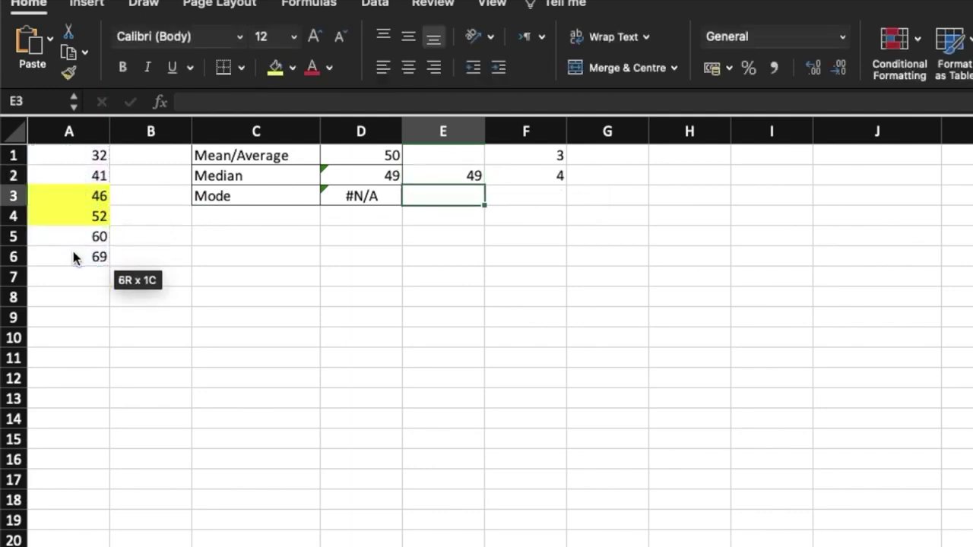
left_click(472, 175)
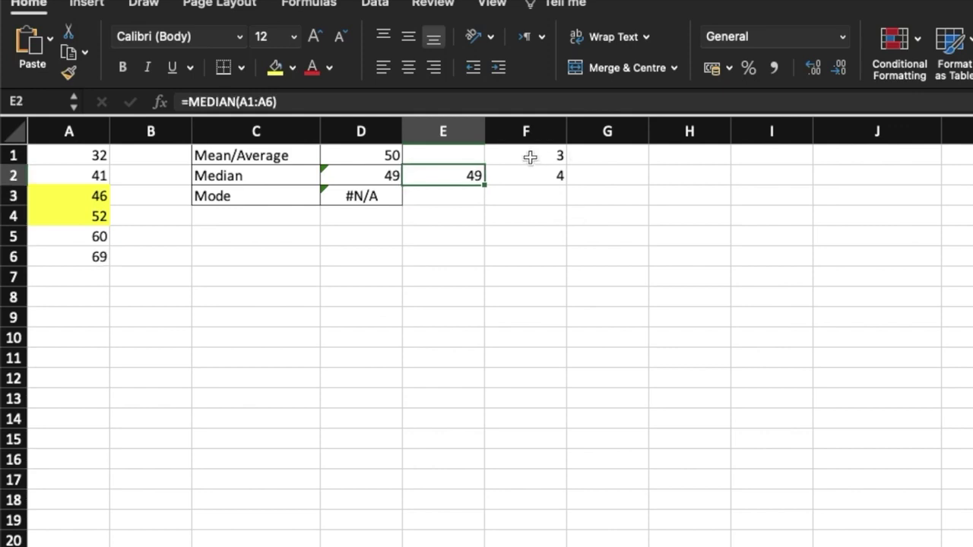
left_click(365, 178)
- Add 70 as a seventh score in A7
left_click(79, 275)
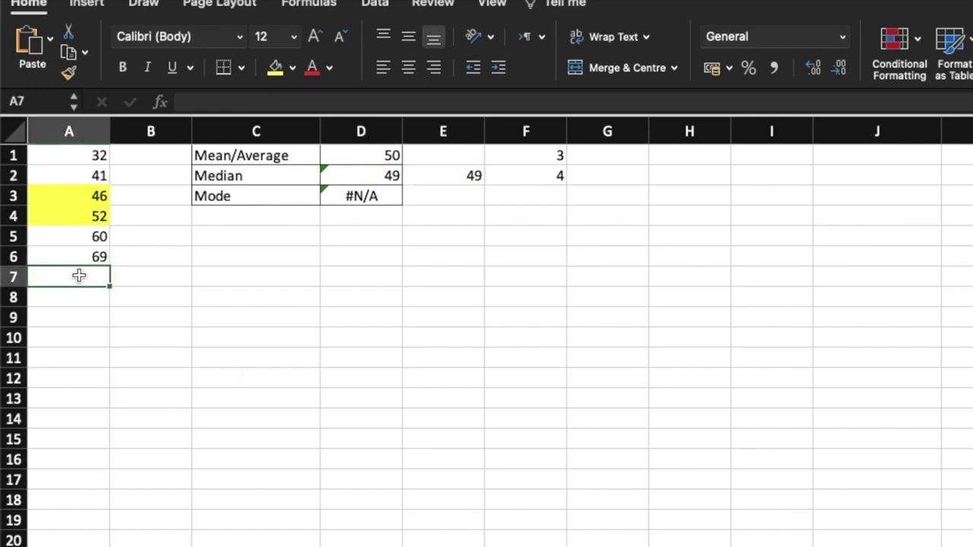
type("70")
key("Return")
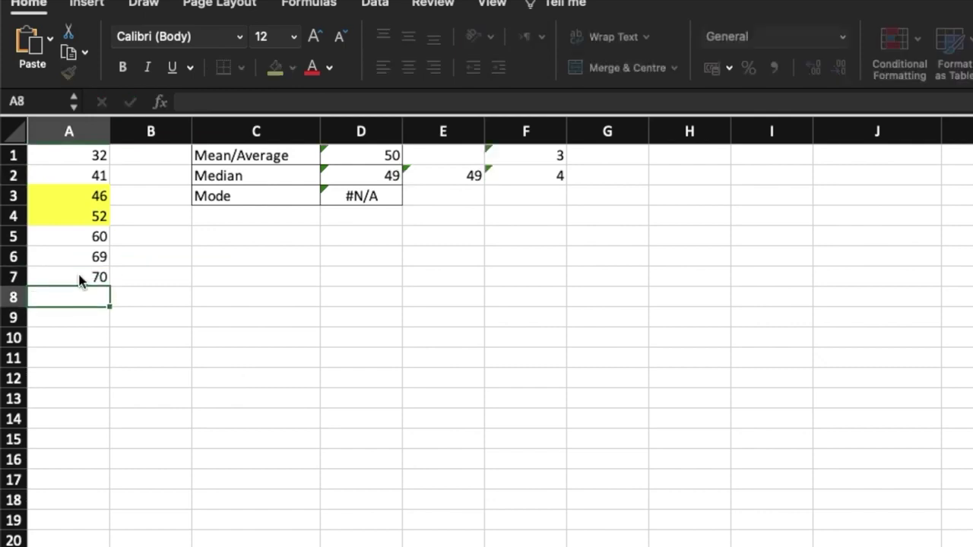
- Move the MEDIAN formula from E2 into D2
left_click(443, 168)
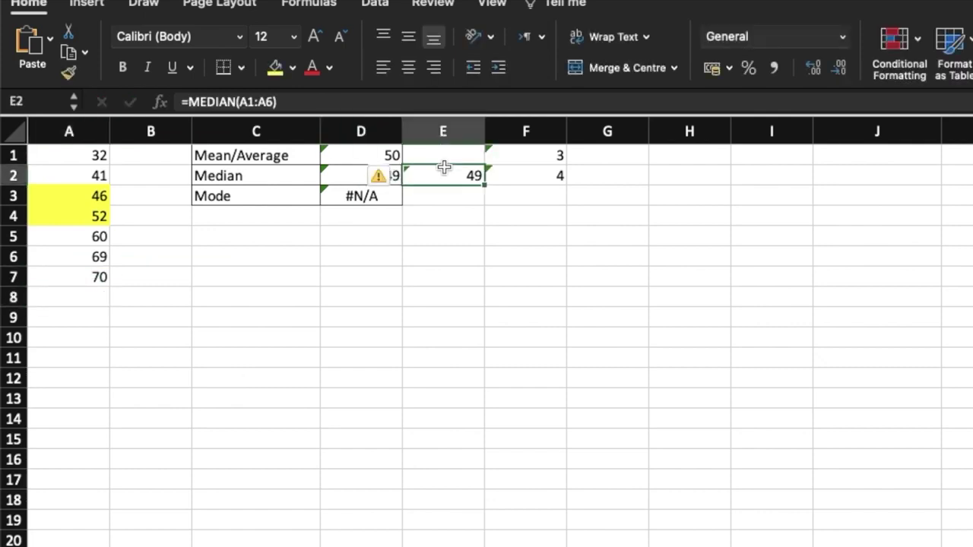
key("super+c")
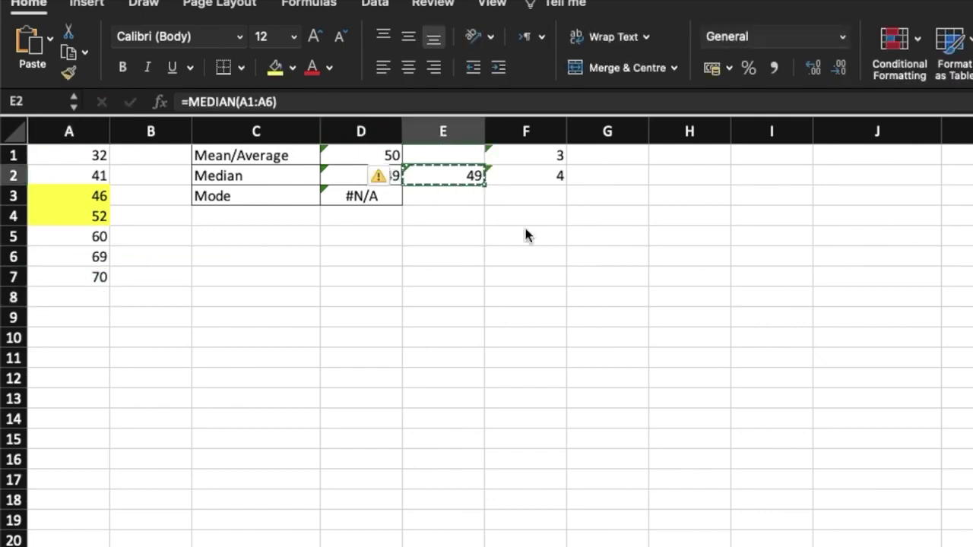
left_click(342, 173)
key("super+v")
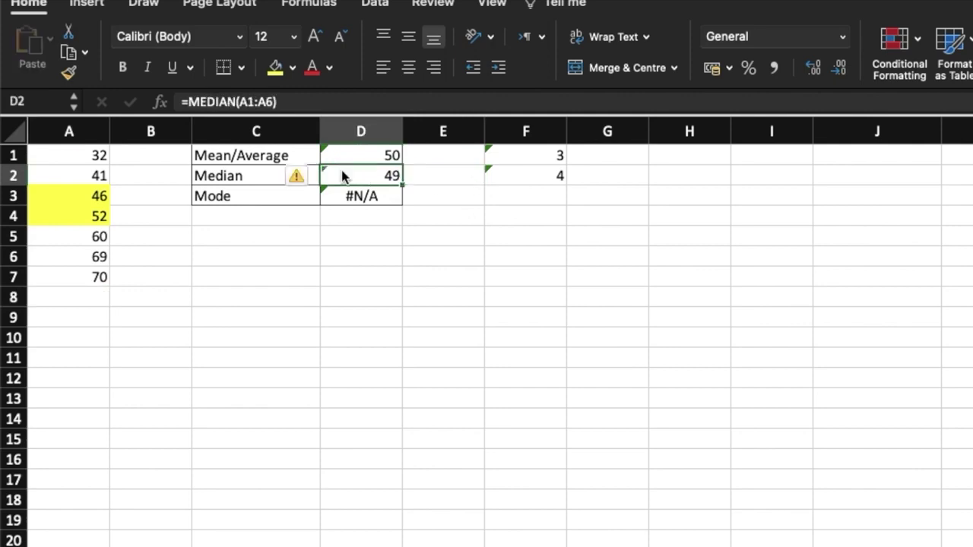
left_click(106, 277)
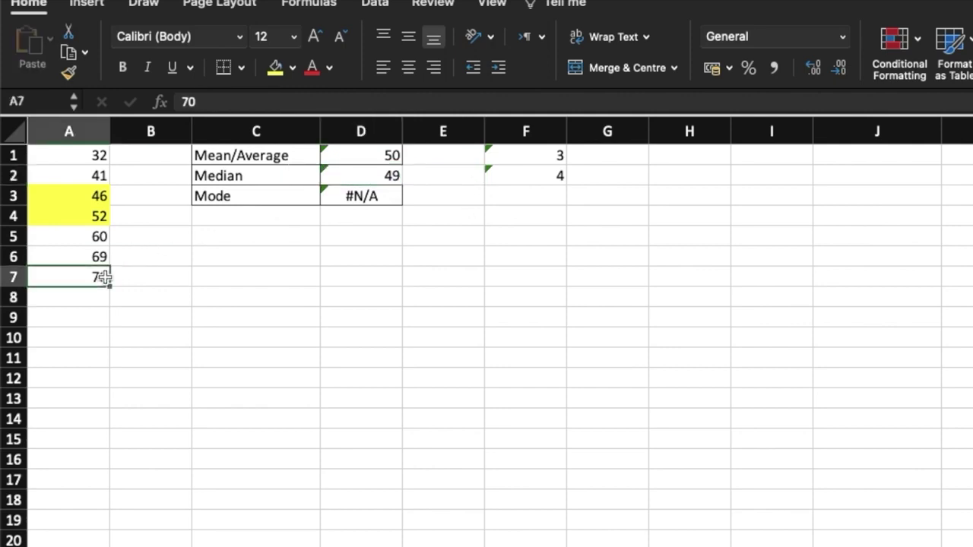
left_click(374, 178)
- Change D2's median range to A1:A7, now showing 52
left_click(272, 99)
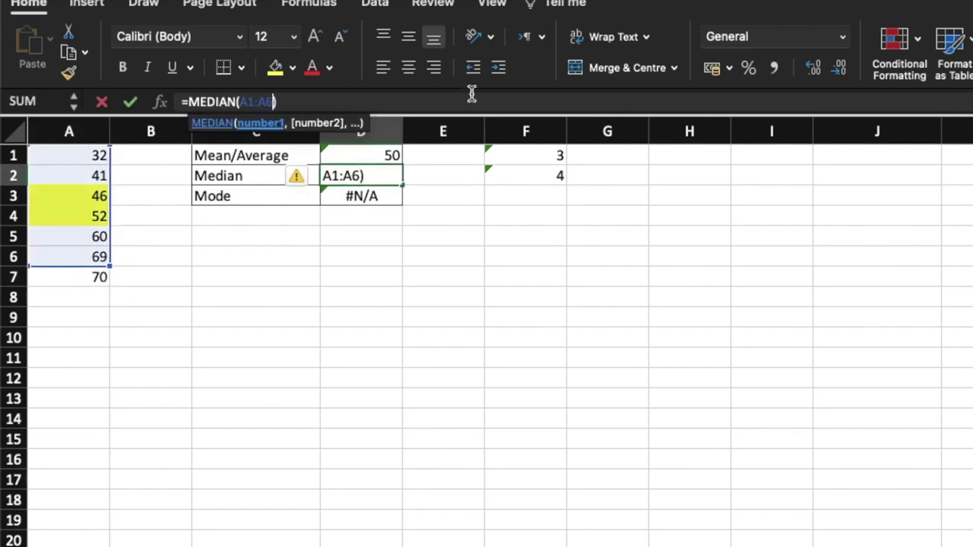
key("BackSpace")
type("7")
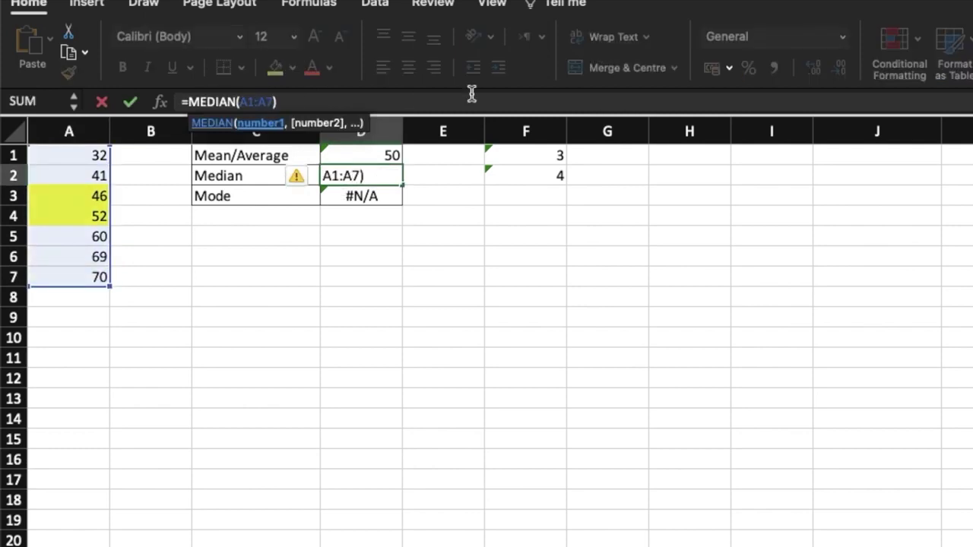
key("Return")
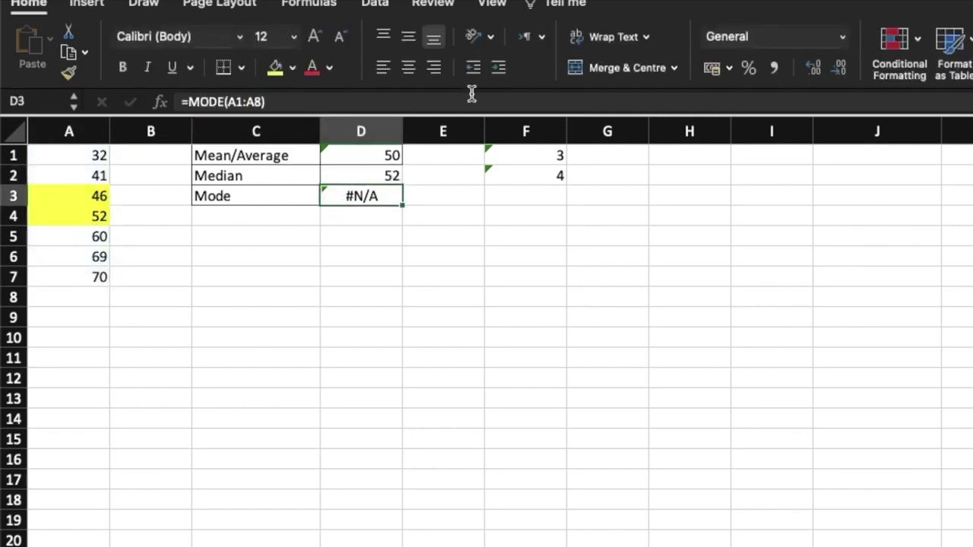
left_click(378, 175)
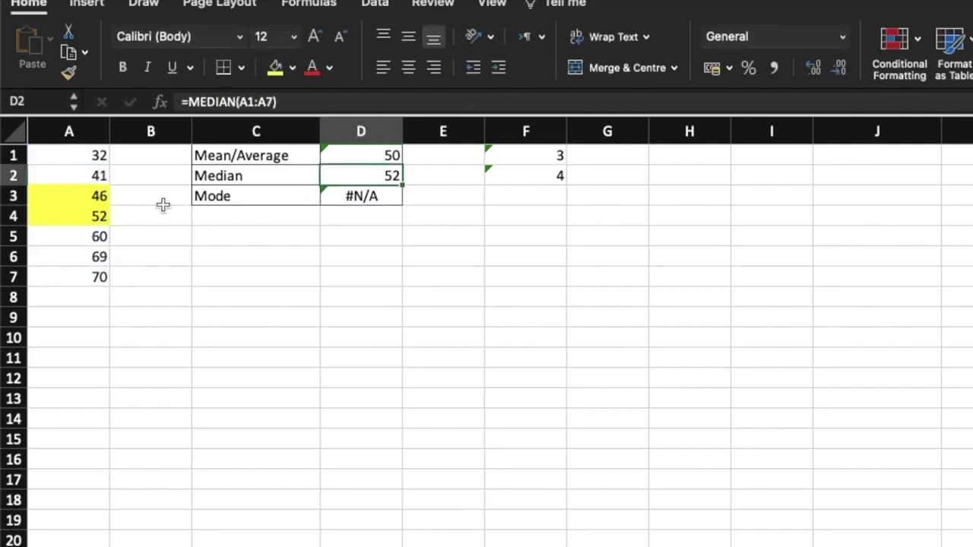
- Highlight the three lowest, three highest and middle score 52, then all seven scores
left_click_drag(86, 156, 89, 188)
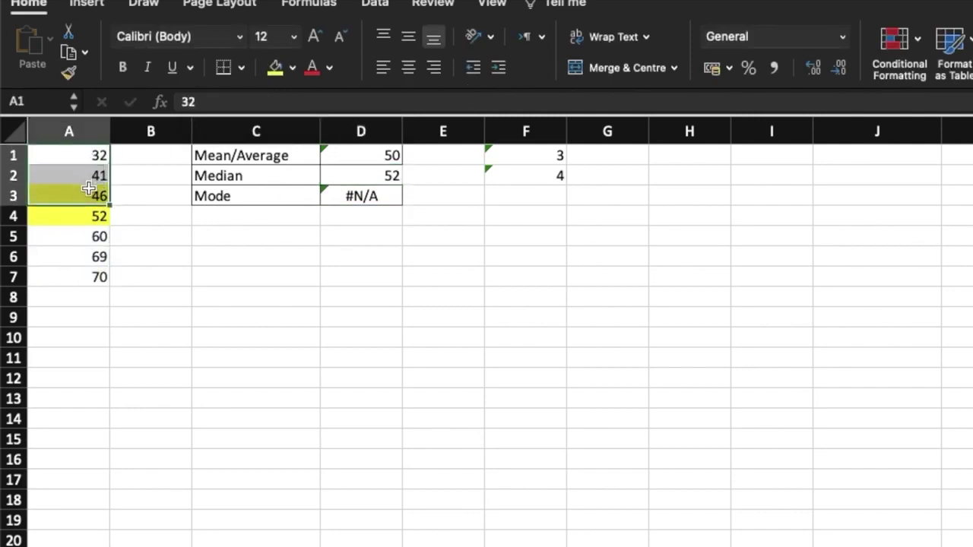
left_click_drag(87, 236, 98, 281)
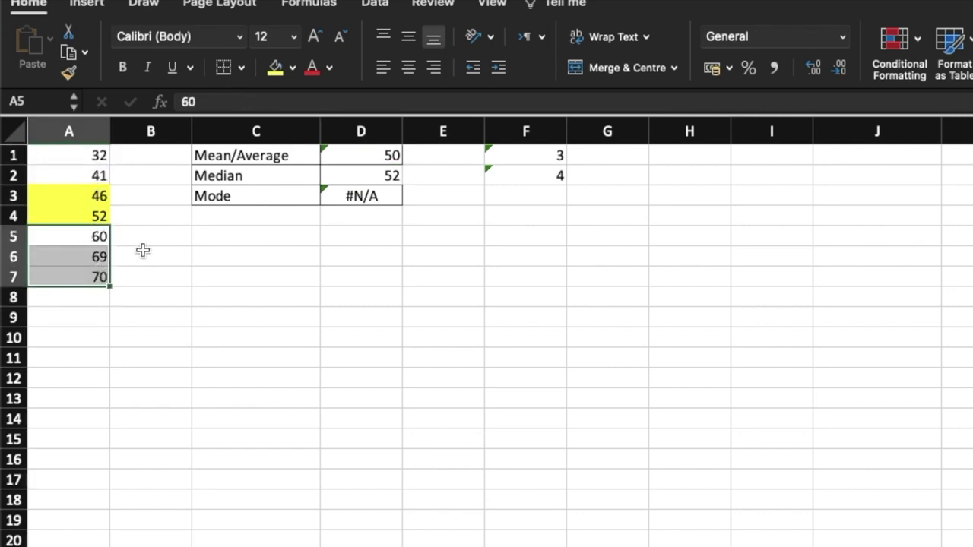
left_click(76, 216)
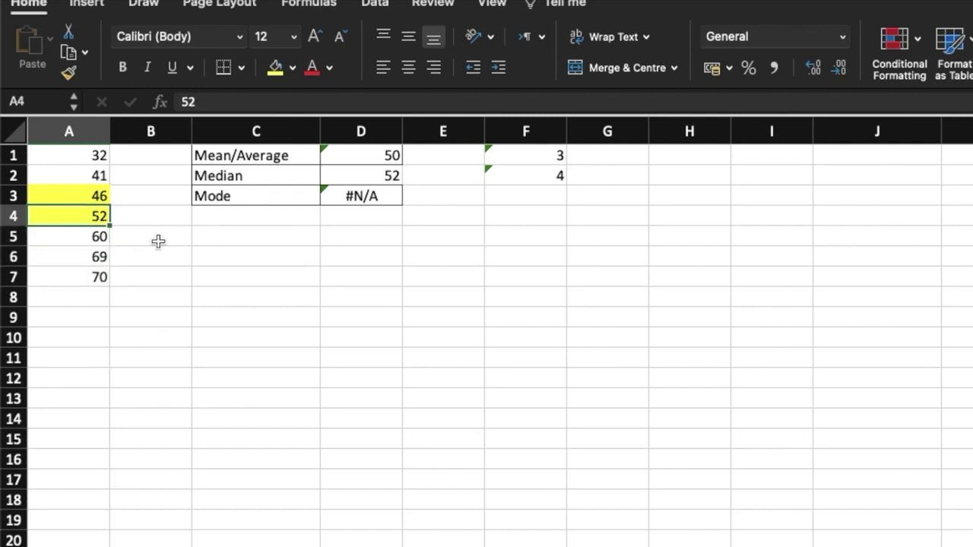
left_click(88, 157)
left_click_drag(87, 157, 87, 283)
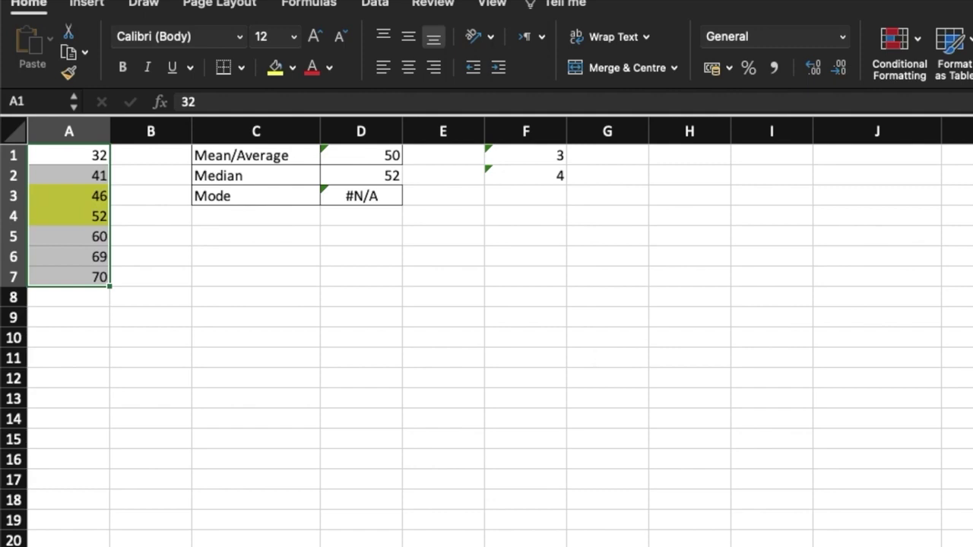
left_click(322, 478)
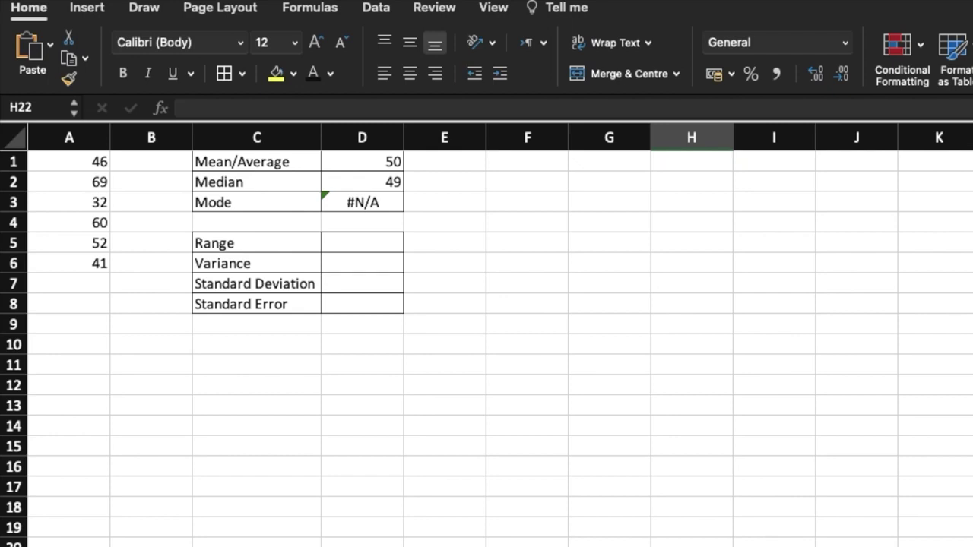
- Check the Range, Variance, Standard Deviation and Standard Error labels in C5:C8 and begin a formula in D5
left_click_drag(245, 241, 245, 265)
left_click(255, 283)
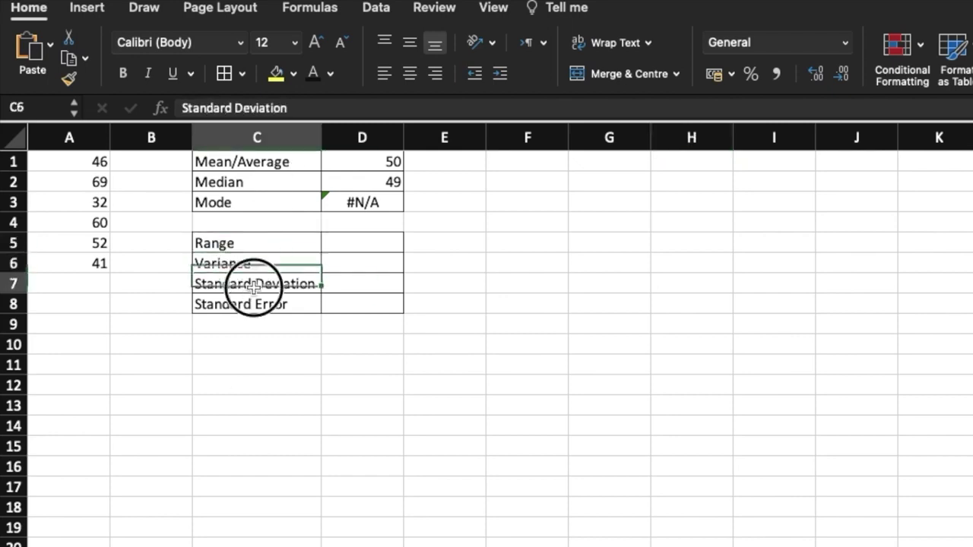
left_click(251, 307)
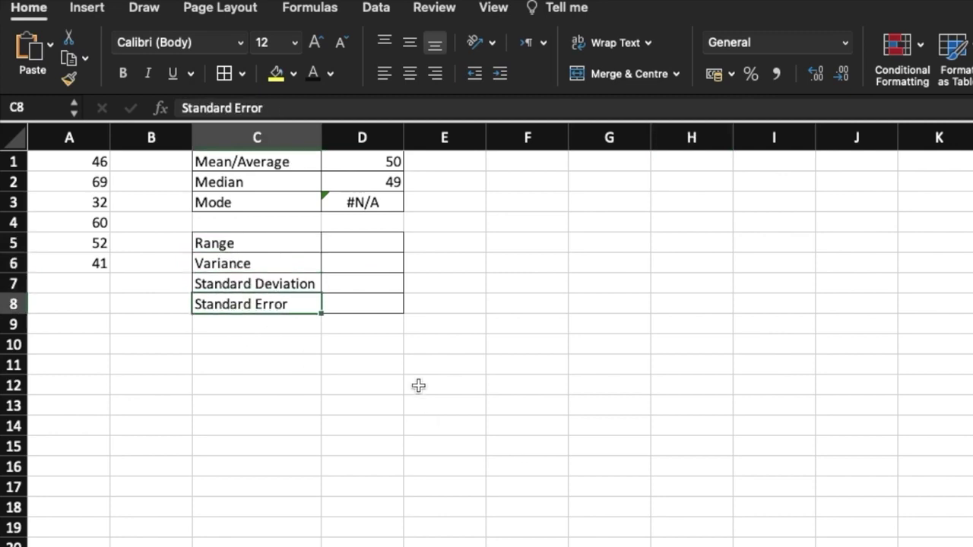
scroll(446, 499, "down", 3)
scroll(446, 499, "up", 3)
left_click(350, 250)
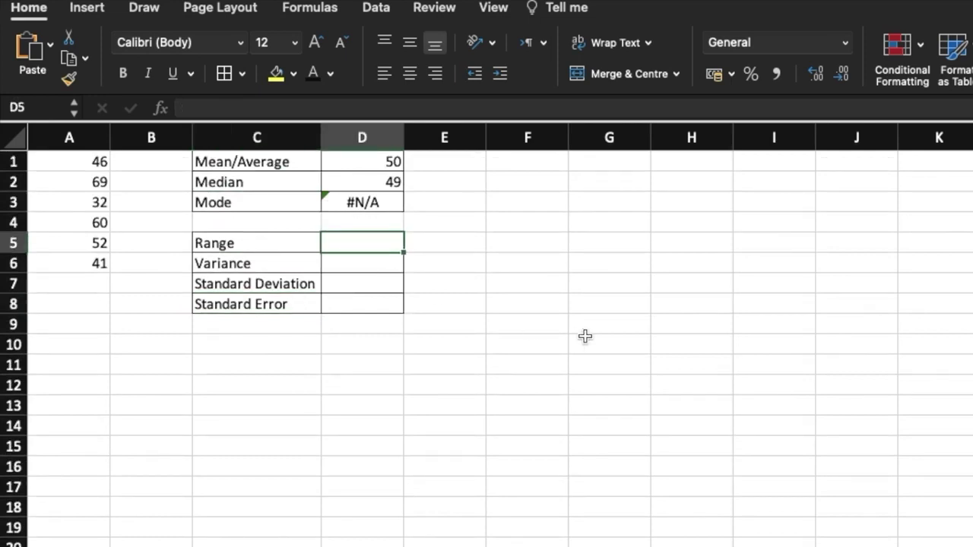
type("=")
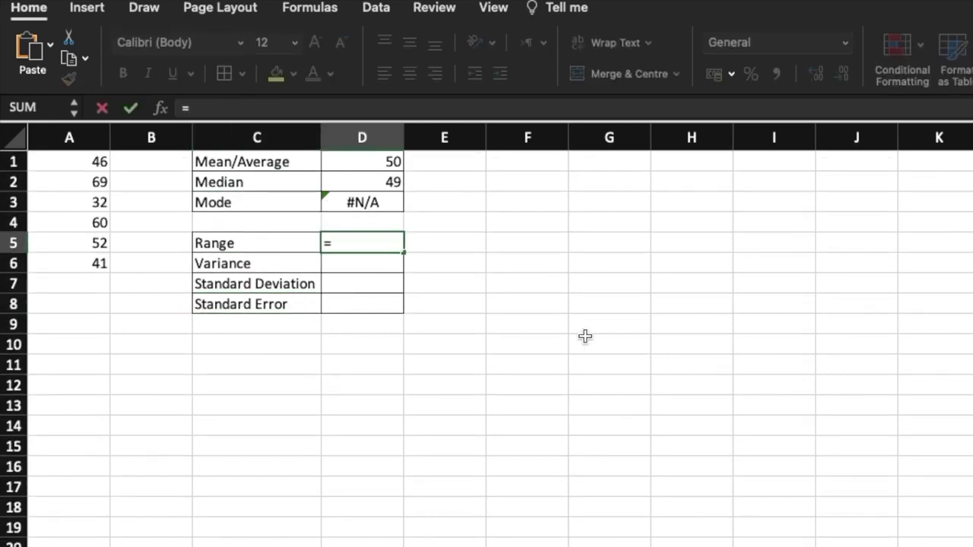
type("max(")
- Enter =MAX(A1:A6)-MIN(A1:A6) in D5, giving 37, and begin the VAR formula in D6
key("Left")
key("Left")
key("Left")
key("Up")
key("Up")
key("Up")
key("Up")
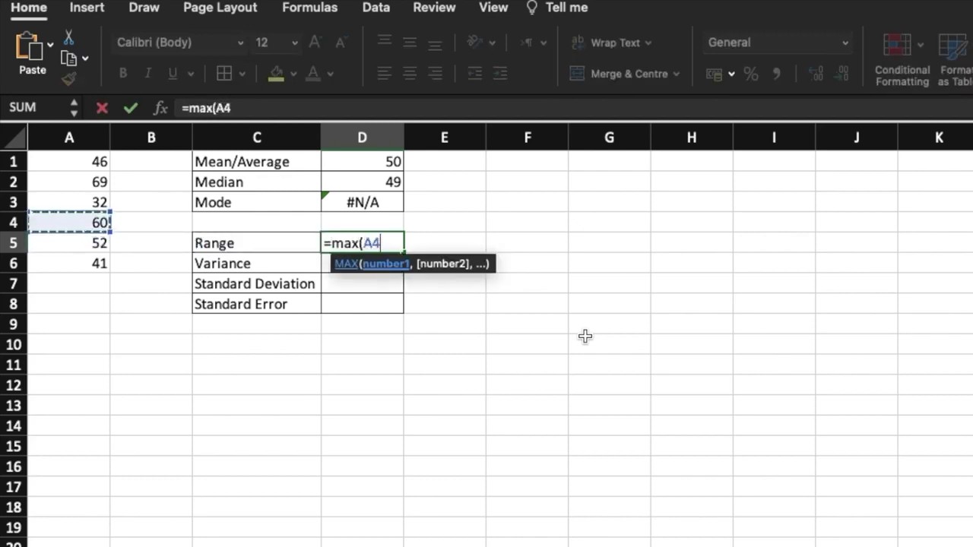
key("shift+Down")
key("shift+Down")
key("shift+Down")
key("shift+Down")
key("shift+Down")
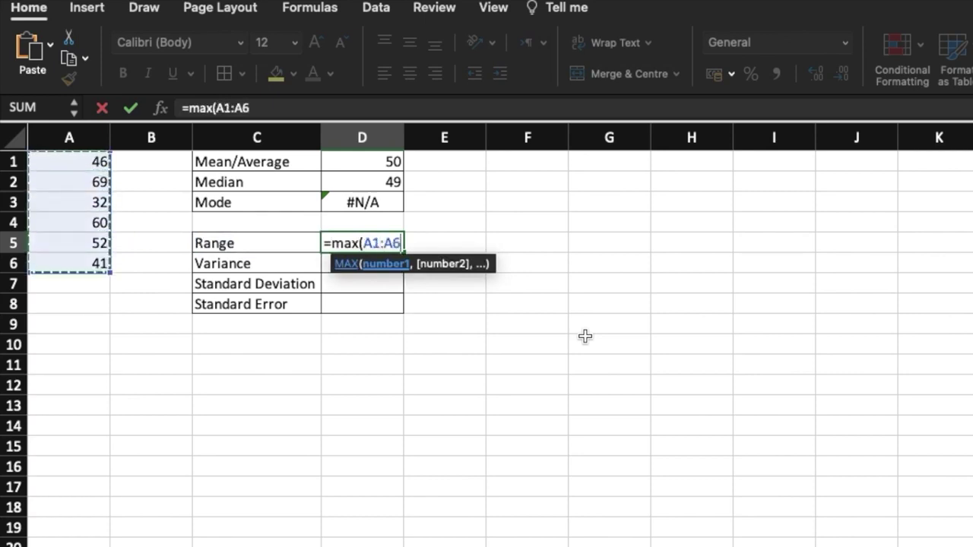
type(")-")
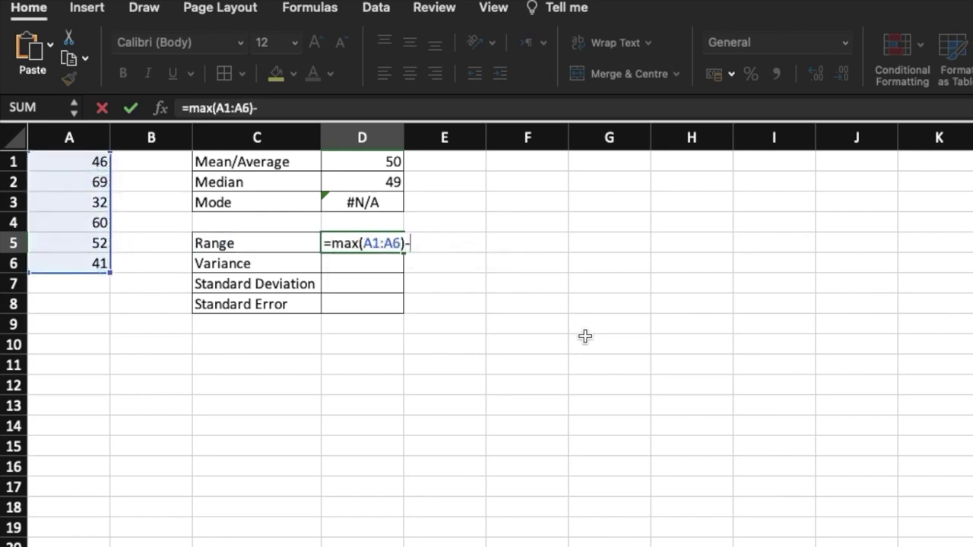
type("min(")
key("Left")
key("Left")
key("Left")
key("Up")
key("Up")
key("Up")
key("Up")
key("shift+Down")
key("shift+Down")
key("shift+Down")
key("shift+Down")
key("shift+Down")
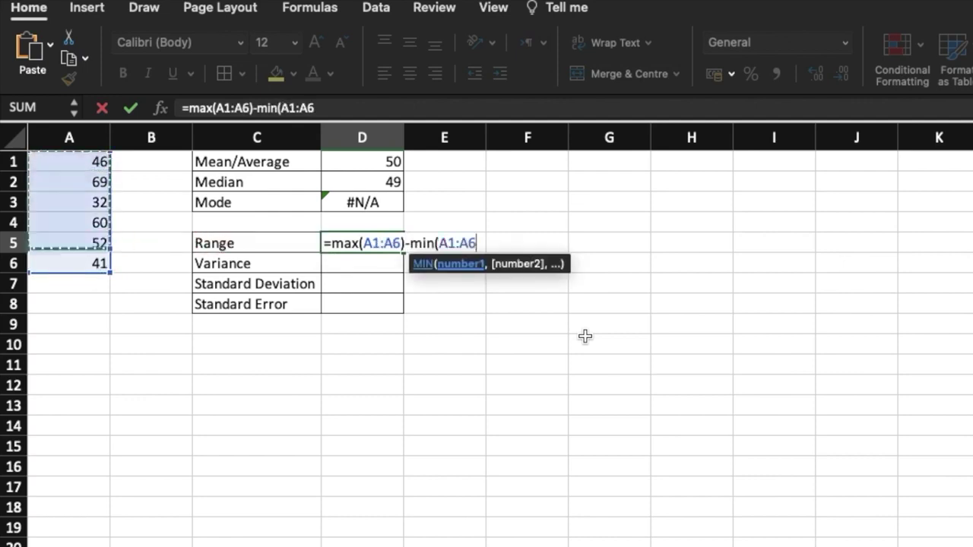
type(")")
key("Return")
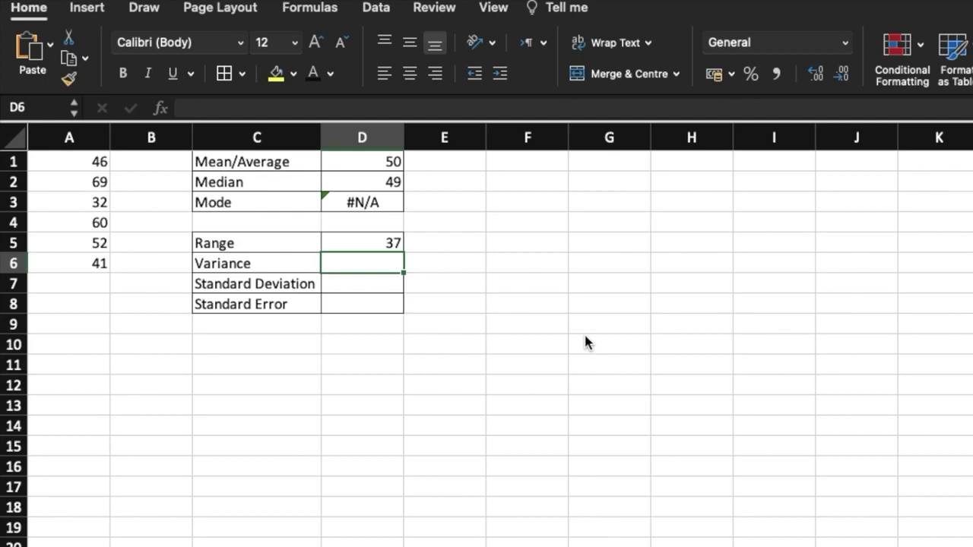
type("=")
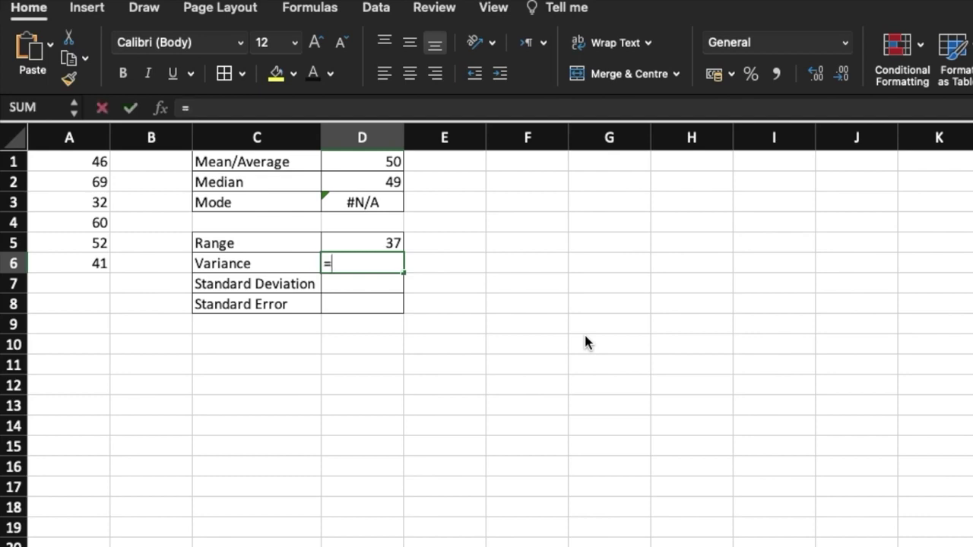
type("var(")
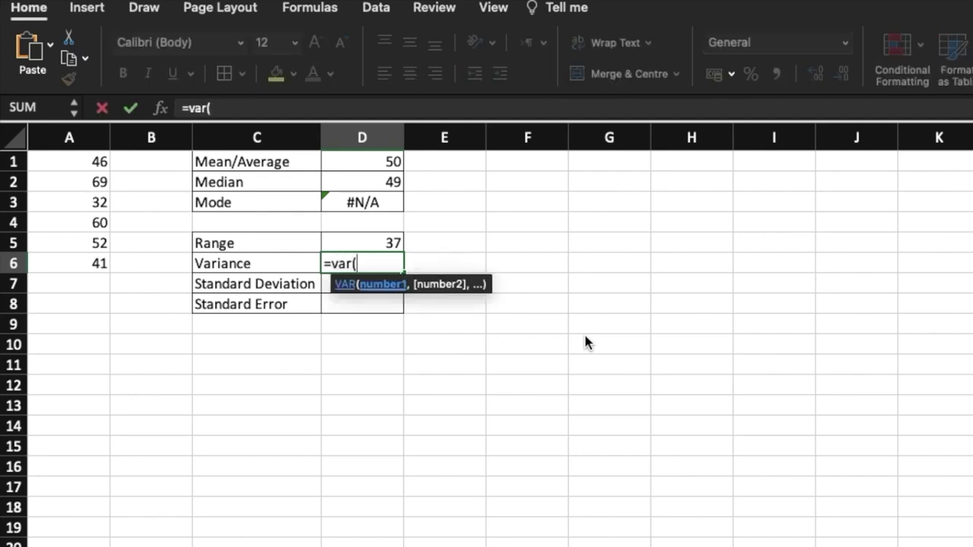
- Complete =VAR(A1:A6) in D6, giving a variance of 177.2
key("Left")
key("Left")
key("Left")
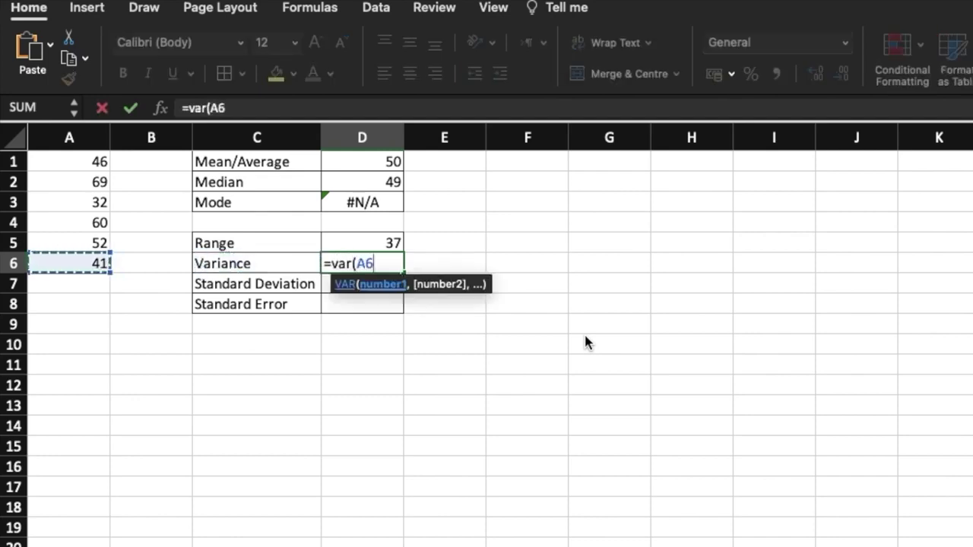
key("shift+Up")
key("shift+Up")
key("shift+Up")
key("shift+Up")
key("shift+Up")
type(")")
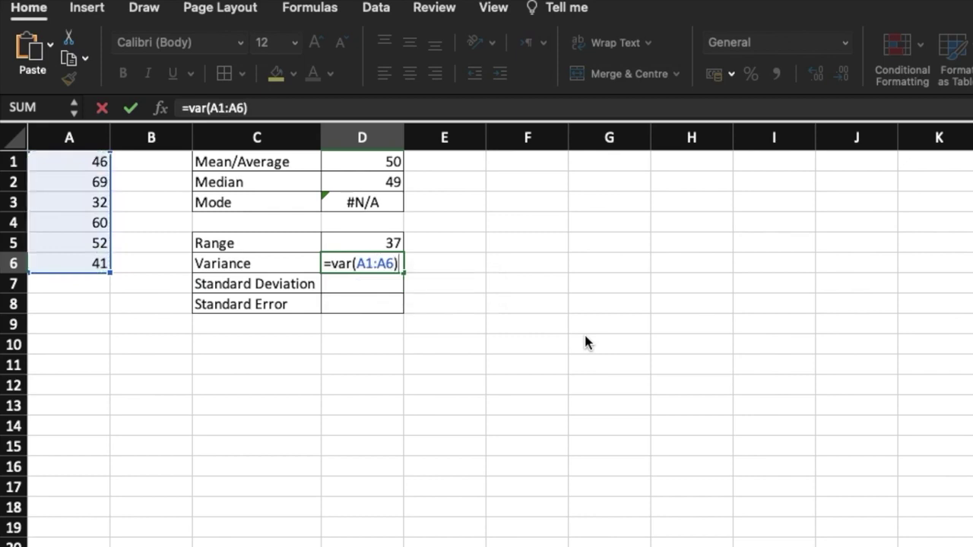
key("Return")
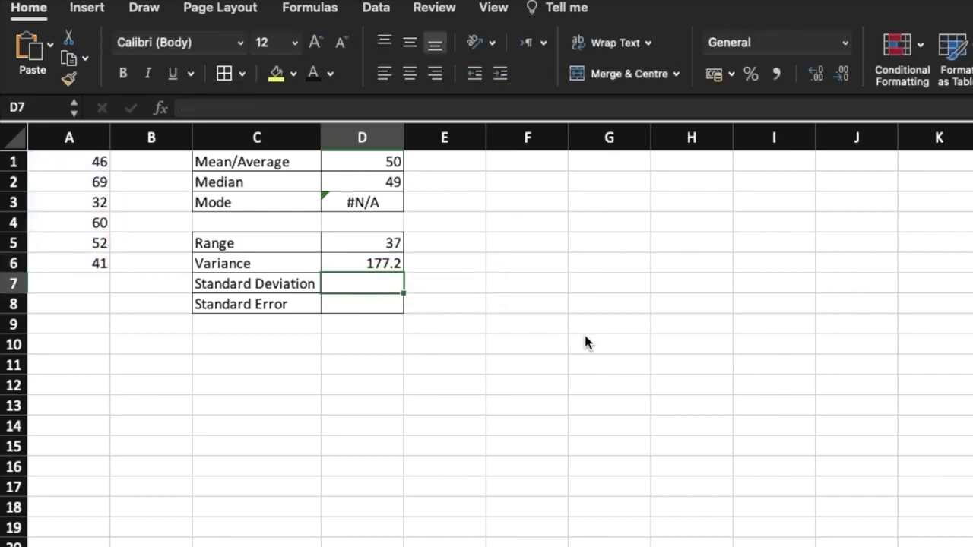
key("Up")
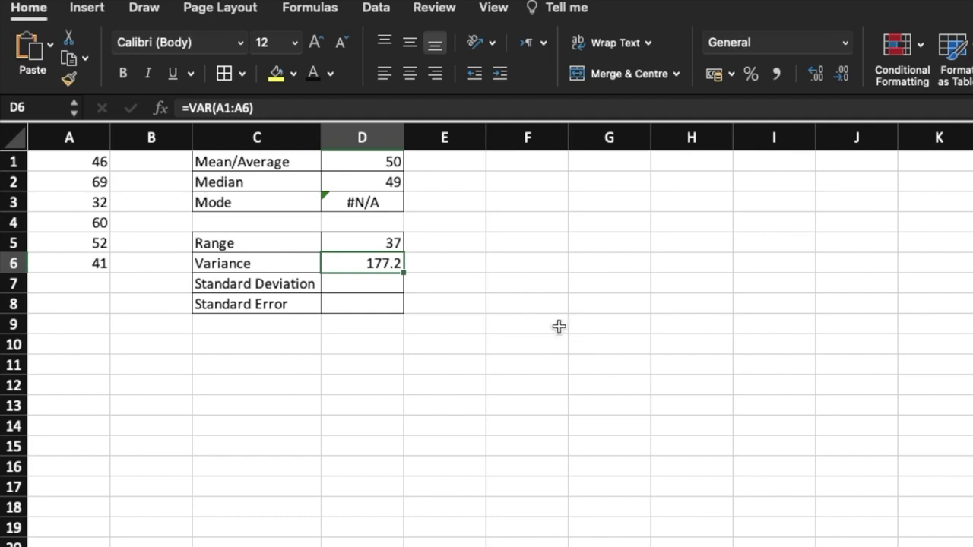
- Review the variance formula against the column A scores and start =STDEV( in D7
left_click_drag(97, 161, 90, 266)
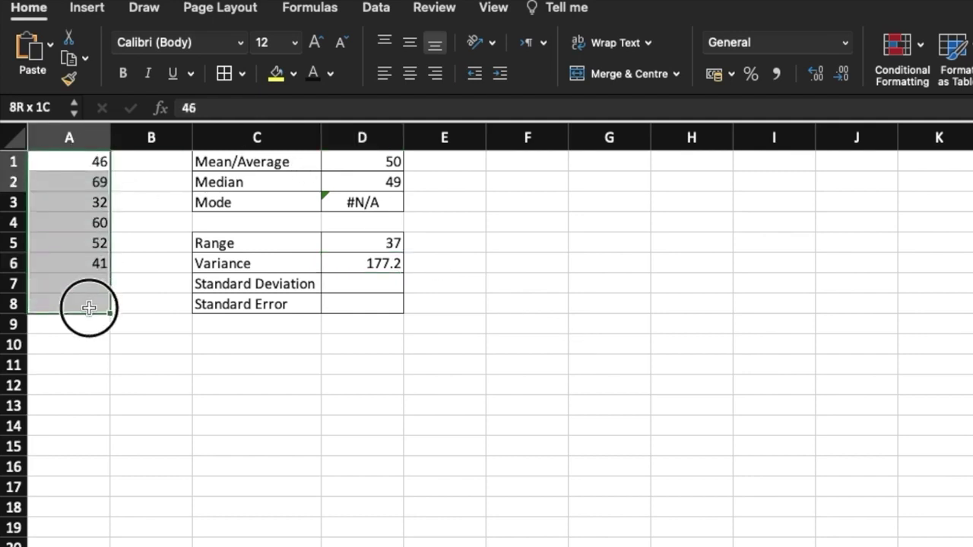
left_click(348, 284)
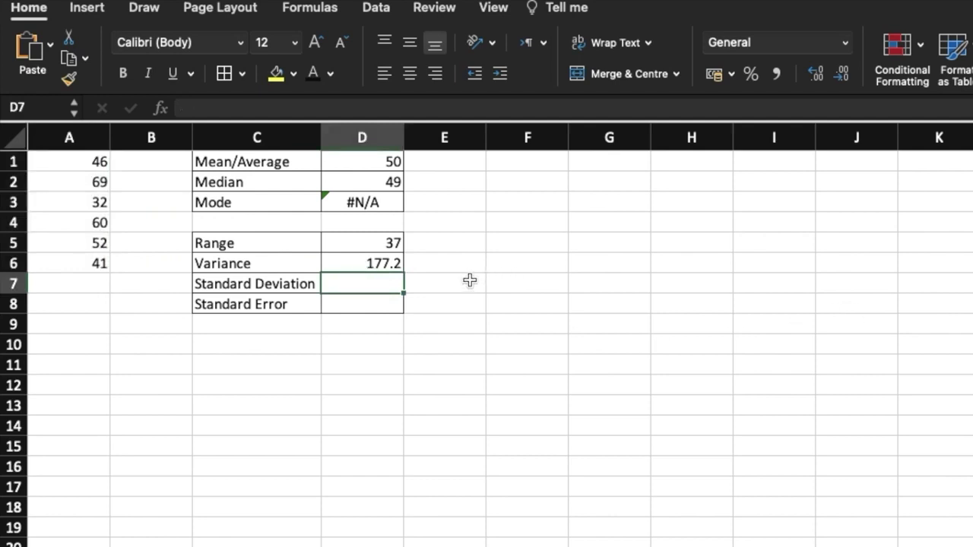
left_click(366, 263)
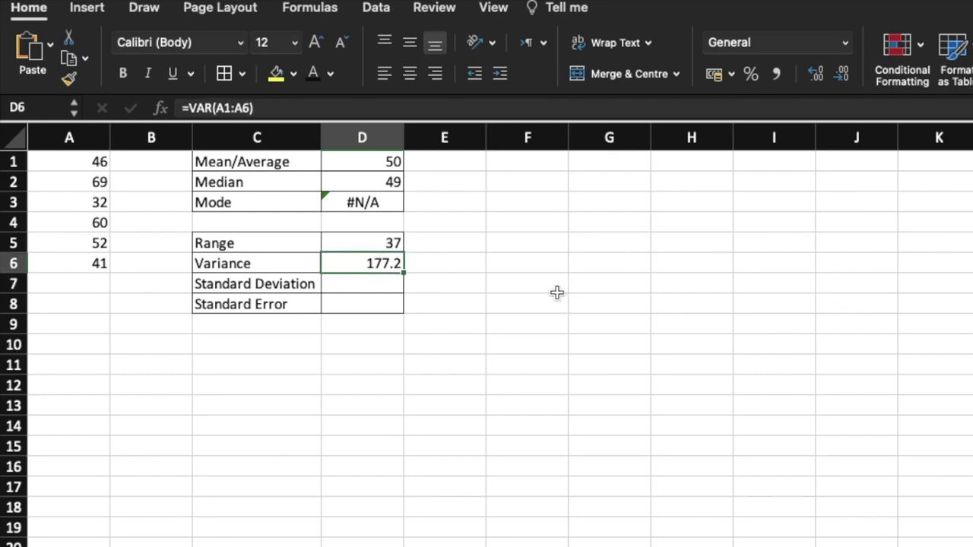
left_click(360, 286)
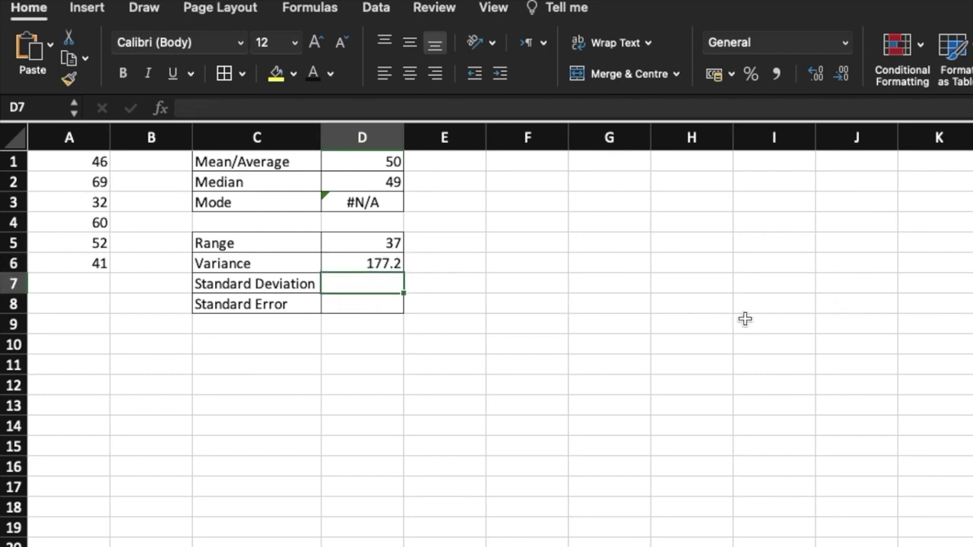
type("=")
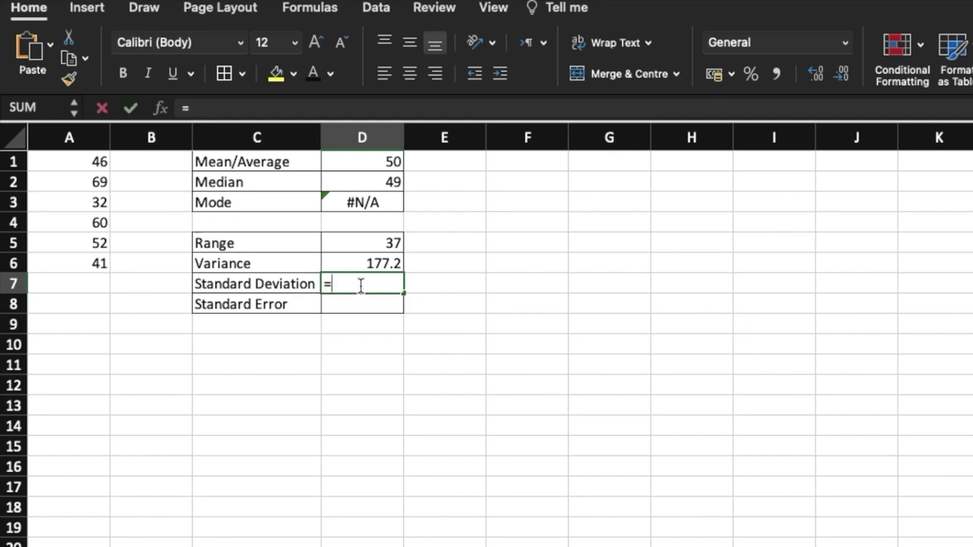
type("stdev(")
- Complete =STDEV(A1:A6) in D7, giving a standard deviation of 13.311649
key("Left")
key("Left")
key("Left")
key("Up")
key("shift+Up")
key("shift+Up")
key("shift+Up")
key("shift+Up")
key("shift+Up")
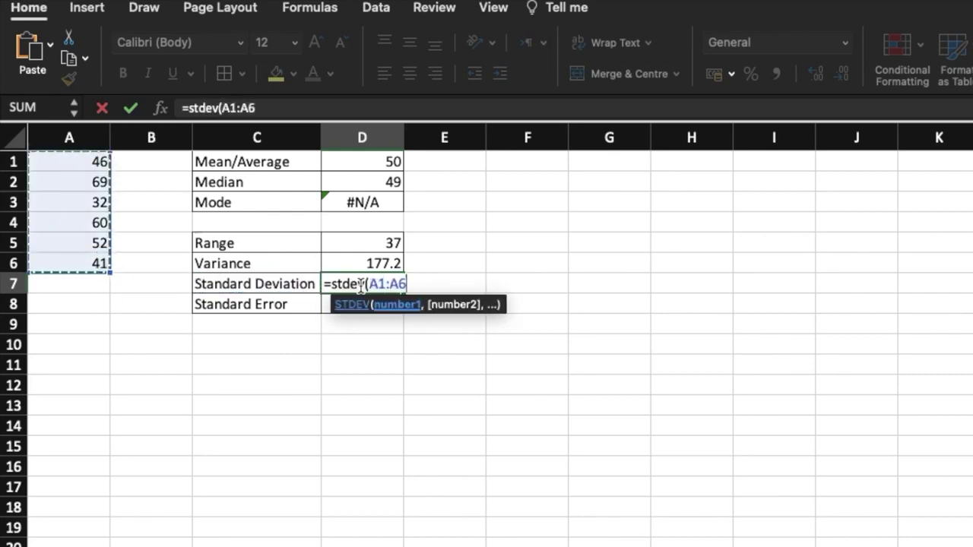
type(")")
key("Return")
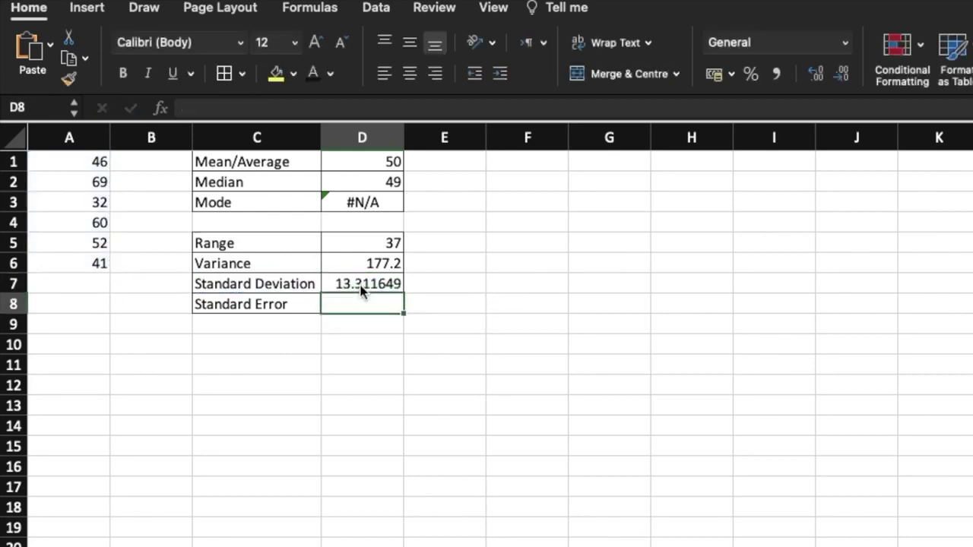
- Enter =D7/SQRT(COUNT(A1:A6)) in D8 for a standard error of 5.43445796, then review the statistics
type("=")
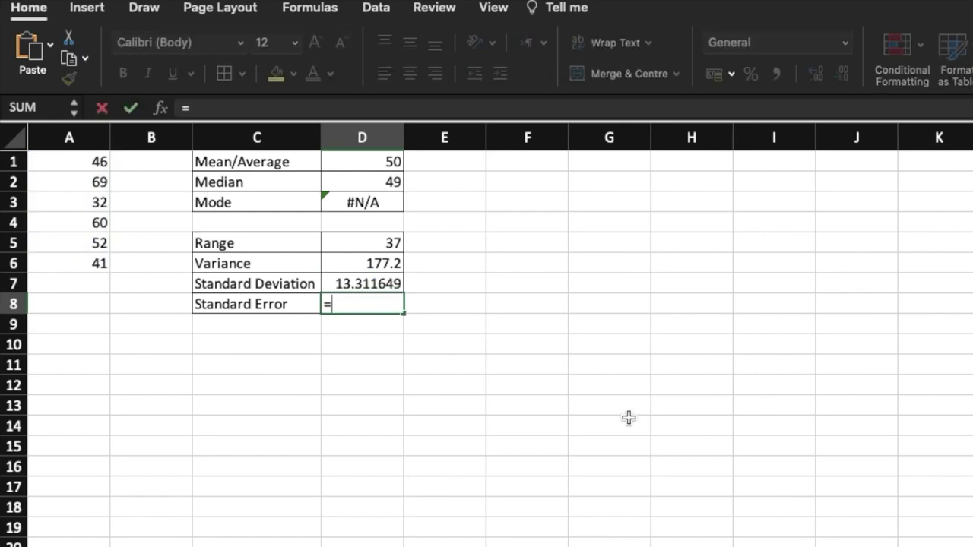
key("Up")
type("/")
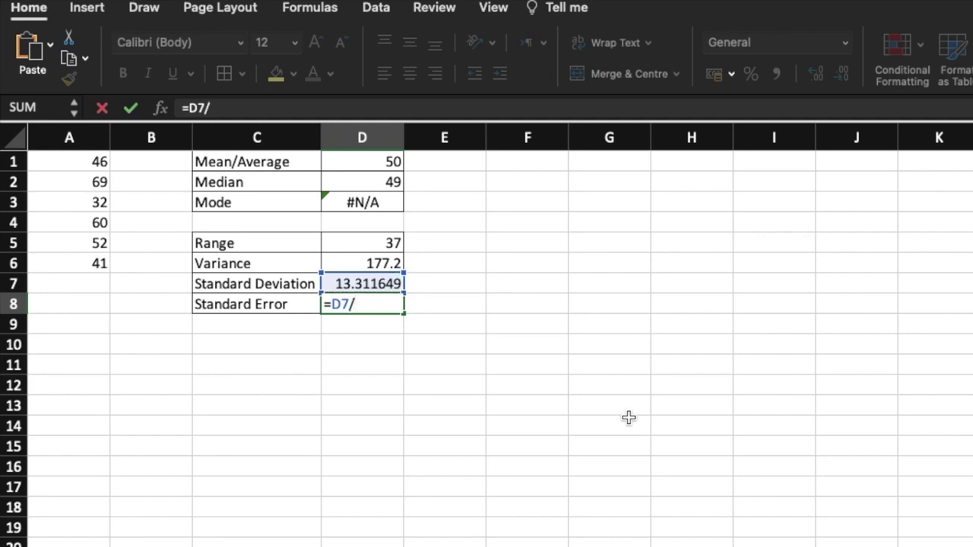
type("sqrt(count(")
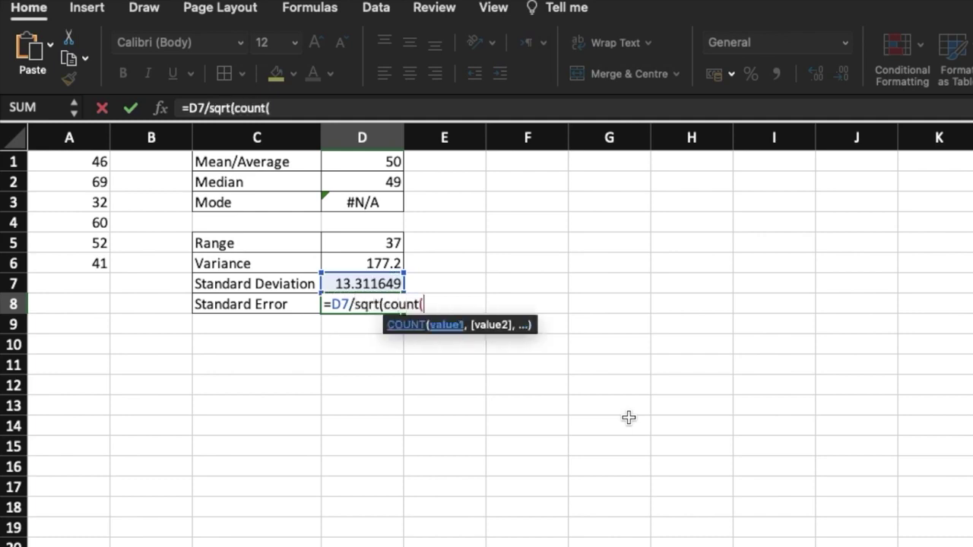
key("Left")
key("Left")
key("Left")
key("Up")
key("Up")
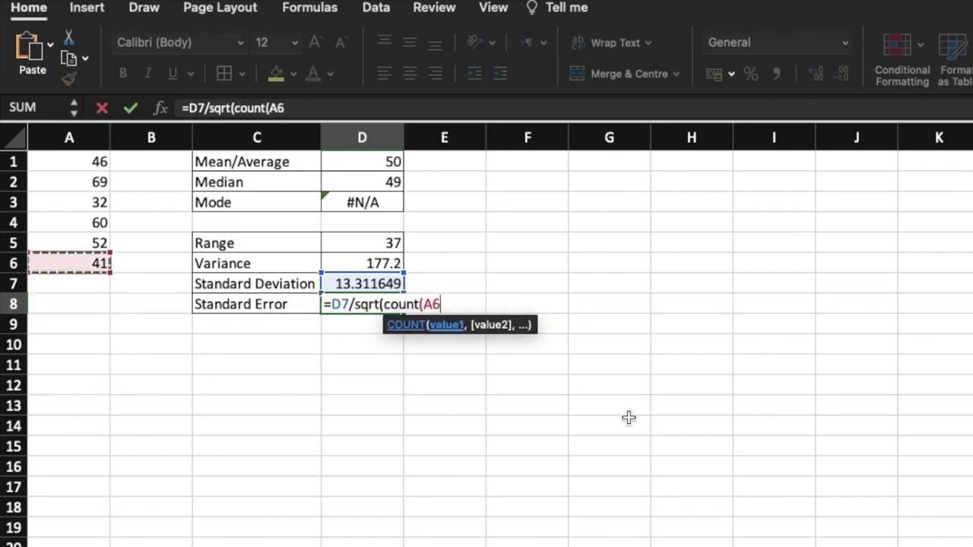
key("shift+Up")
key("shift+Up")
key("shift+Up")
key("shift+Up")
key("shift+Up")
type(")")
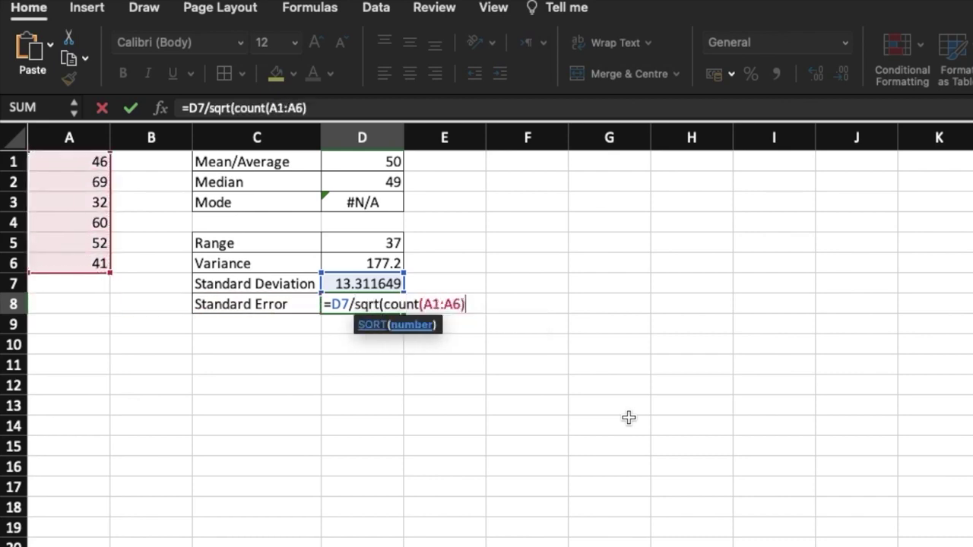
type(")")
key("Return")
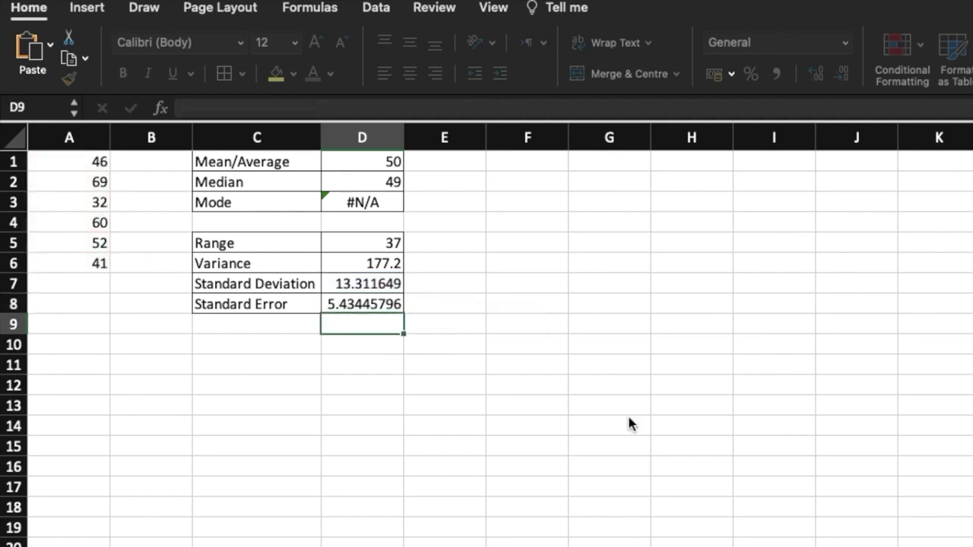
key("Up")
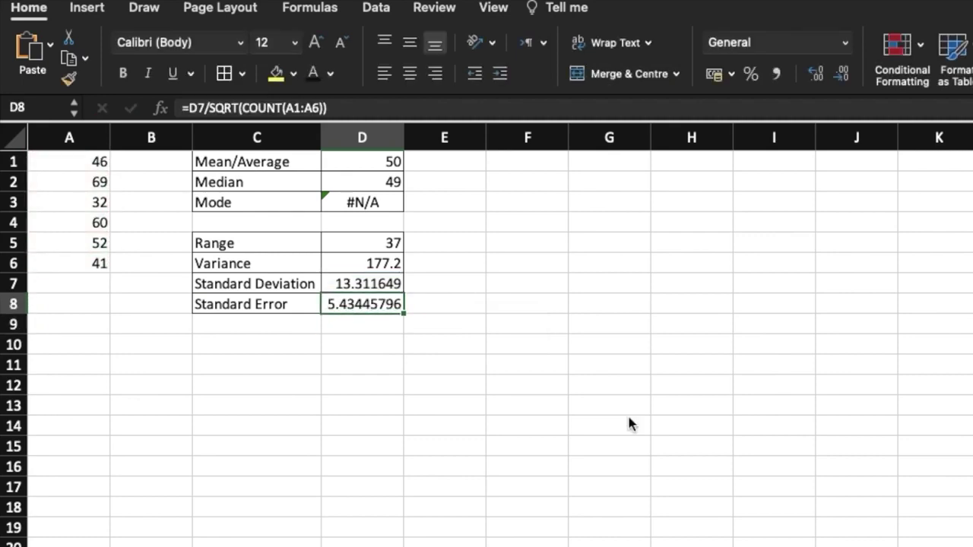
key("Up")
key("Up")
key("Up")
key("Down")
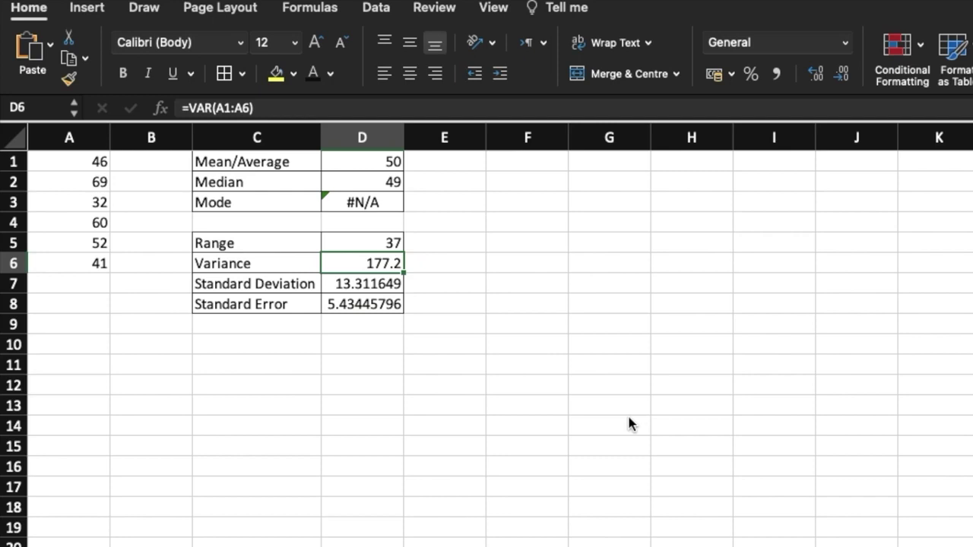
key("Down")
key("Down")
key("Up")
key("Up")
key("Up")
key("Down")
key("Down")
key("Up")
key("Down")
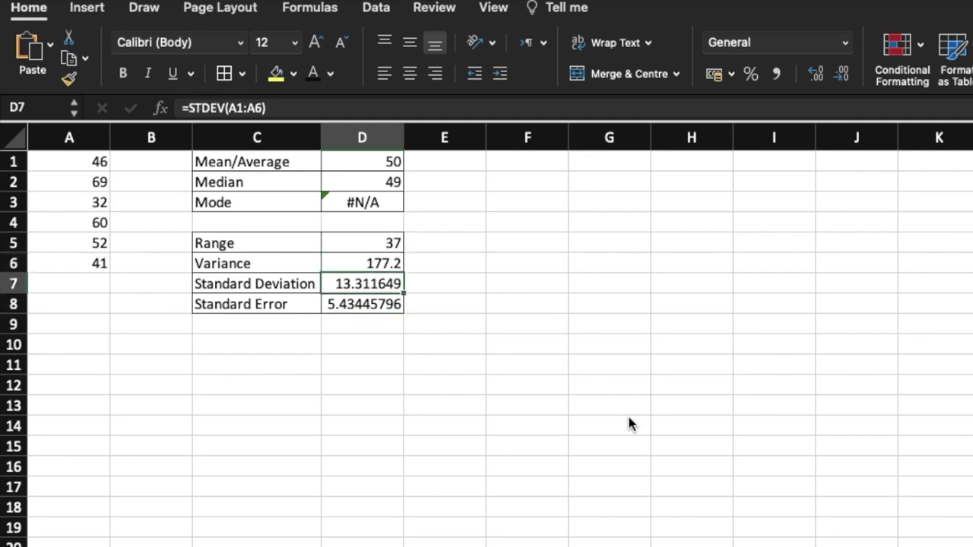
key("Up")
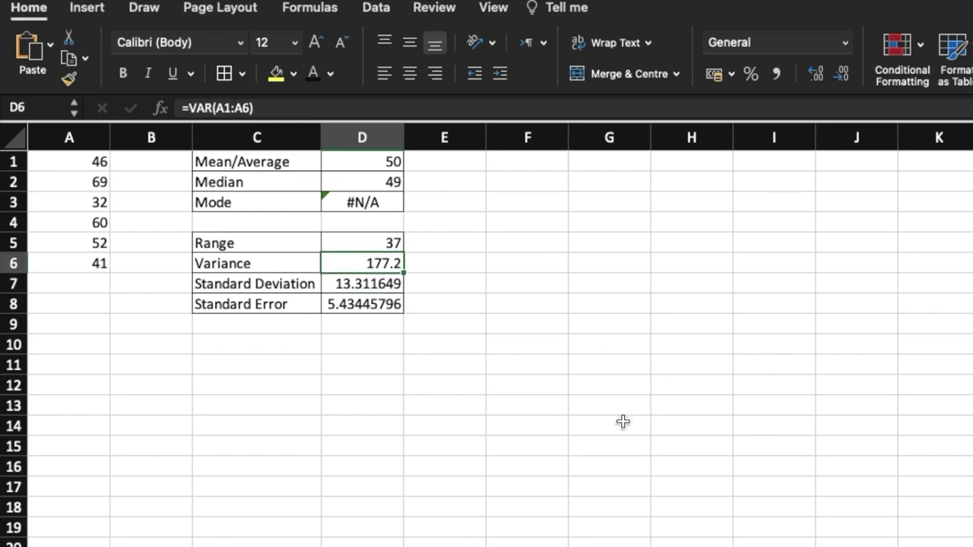
left_click(597, 161)
left_click_drag(78, 160, 81, 273)
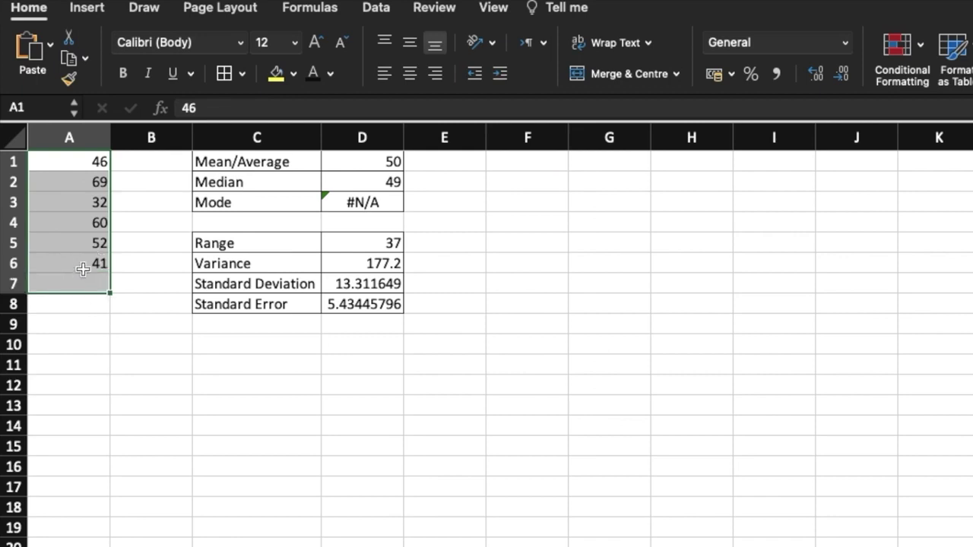
left_click_drag(92, 161, 94, 258)
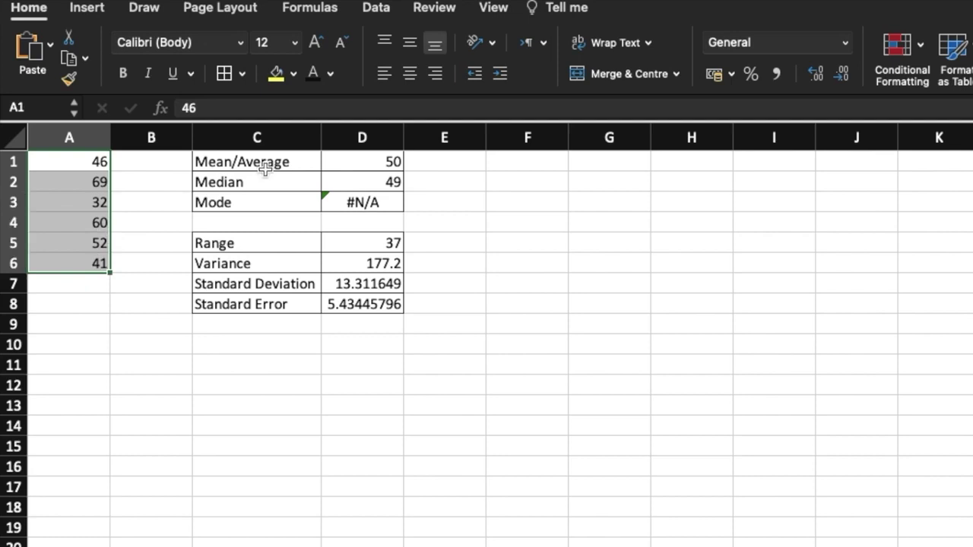
left_click(350, 166)
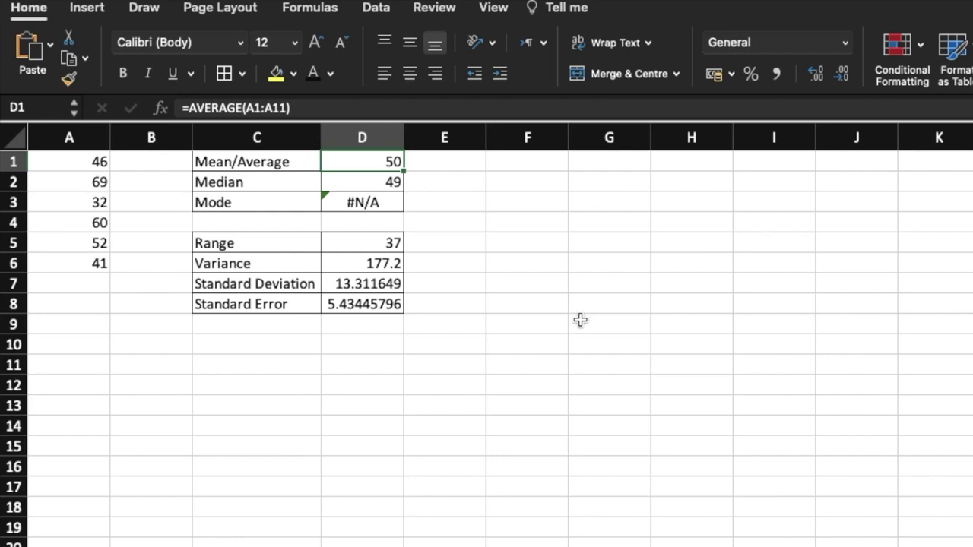
left_click_drag(84, 161, 76, 263)
left_click(585, 160)
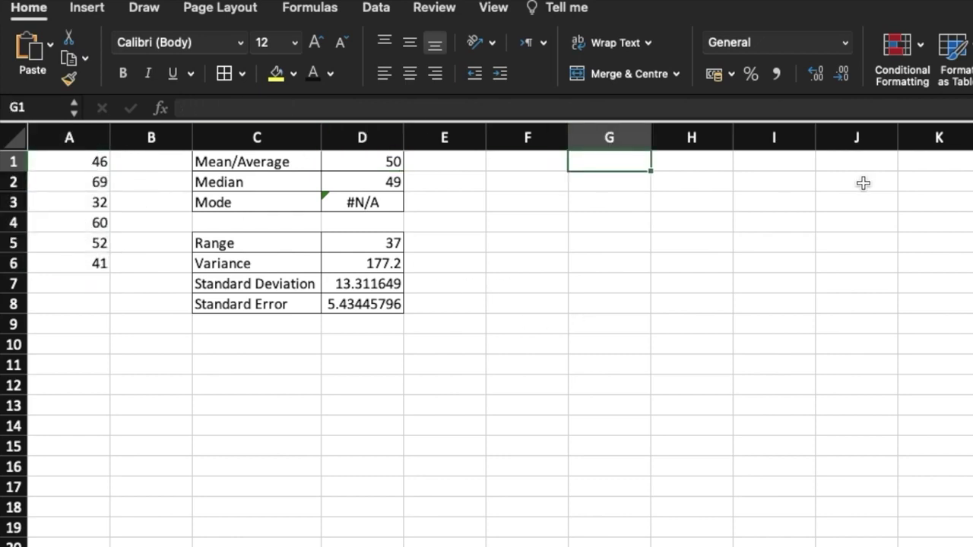
- Type the heading 'Deviation' in G1
type("Decviatio")
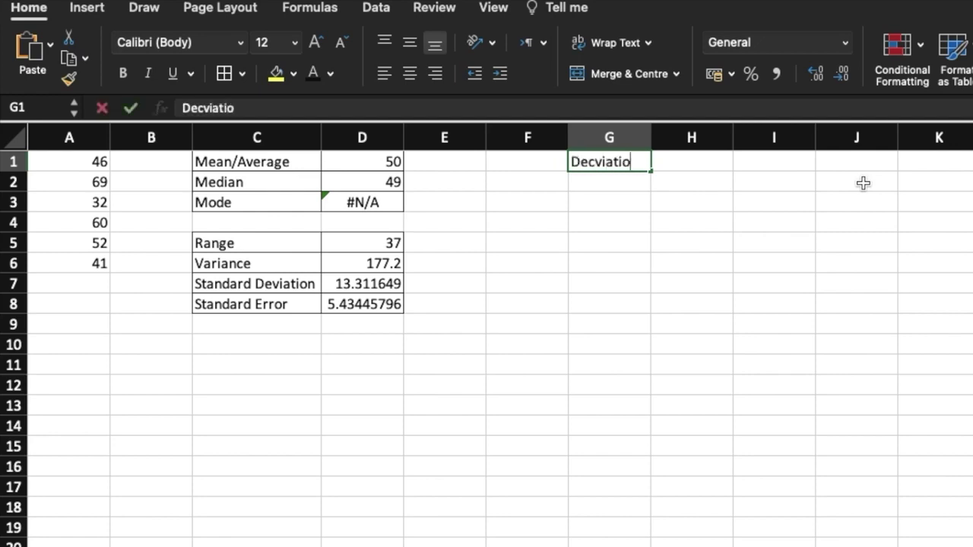
key("BackSpace")
key("BackSpace")
key("BackSpace")
key("BackSpace")
key("BackSpace")
key("BackSpace")
key("BackSpace")
type("viatop")
key("BackSpace")
key("BackSpace")
type("ion")
key("Return")
- Enter =A1-D1 in G2, giving a deviation of -4
type("=")
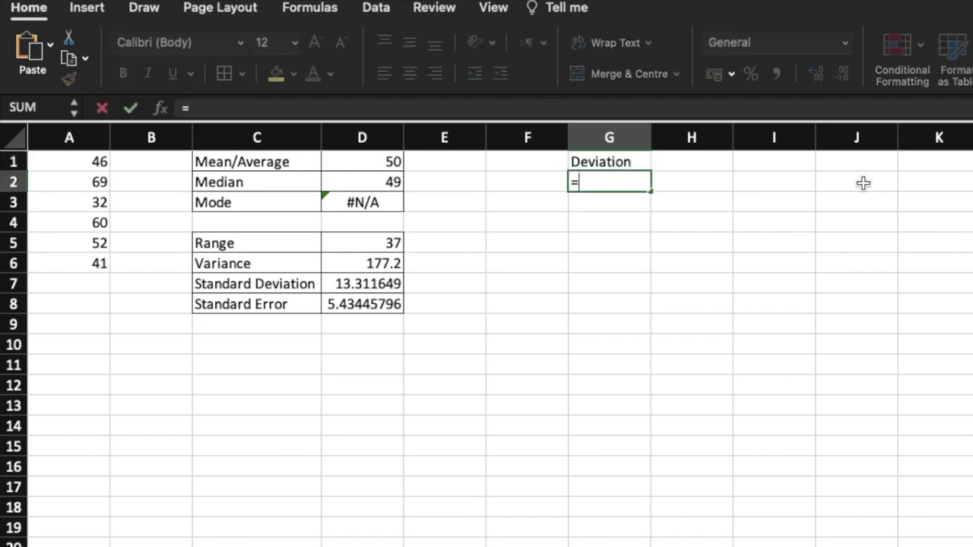
key("Escape")
key("Left")
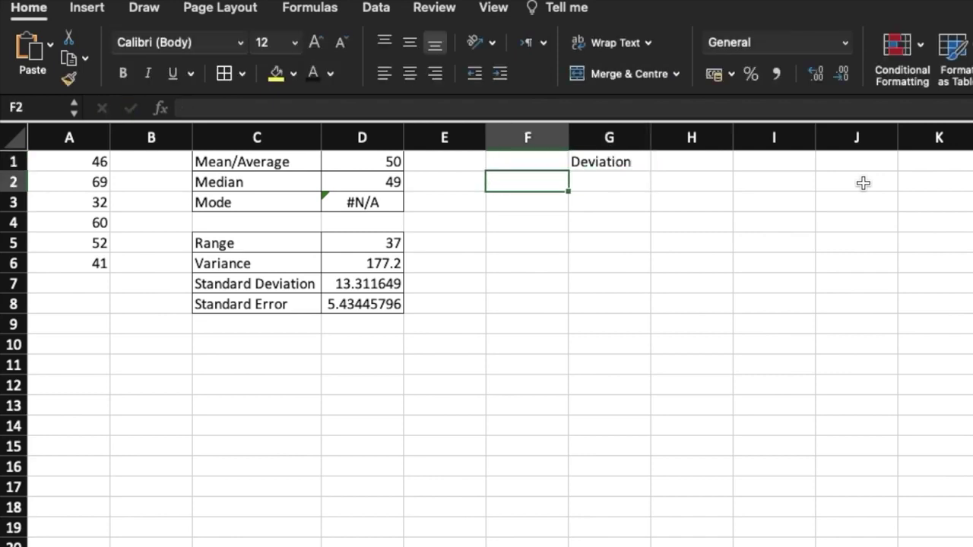
key("Right")
type("=")
key("Left")
key("Left")
key("Left")
key("Left")
key("Left")
key("Up")
key("Left")
type("-")
key("Up")
key("Left")
key("Left")
key("Left")
key("Return")
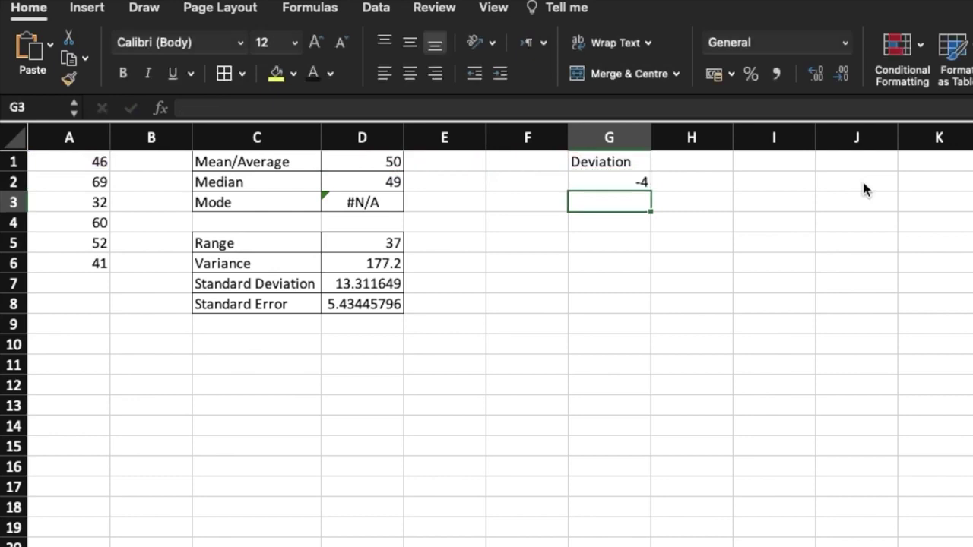
- Copy the deviation formula into G3 and G4, yielding 20 and #N/A, then return to G2
key("ctrl+d")
key("Return")
key("ctrl+d")
key("Return")
key("Up")
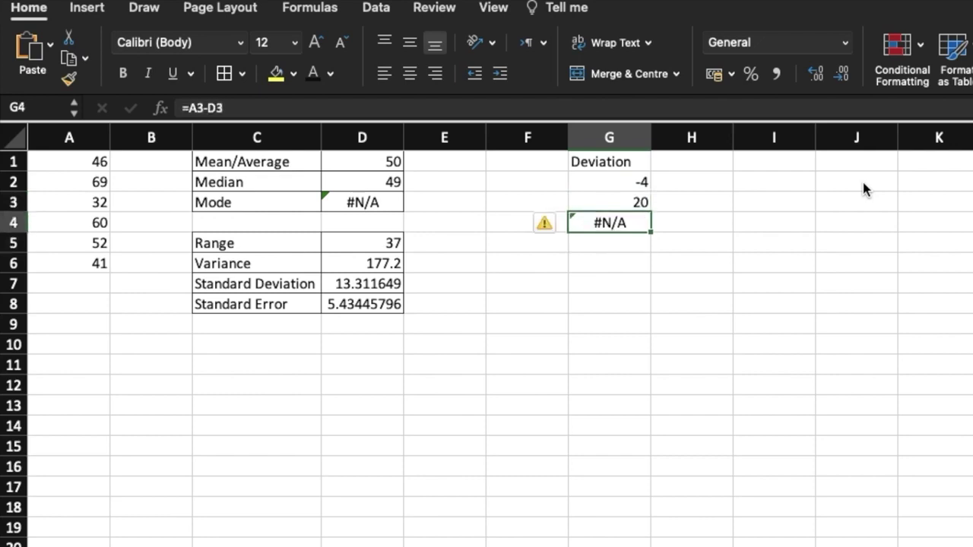
key("Up")
key("Up")
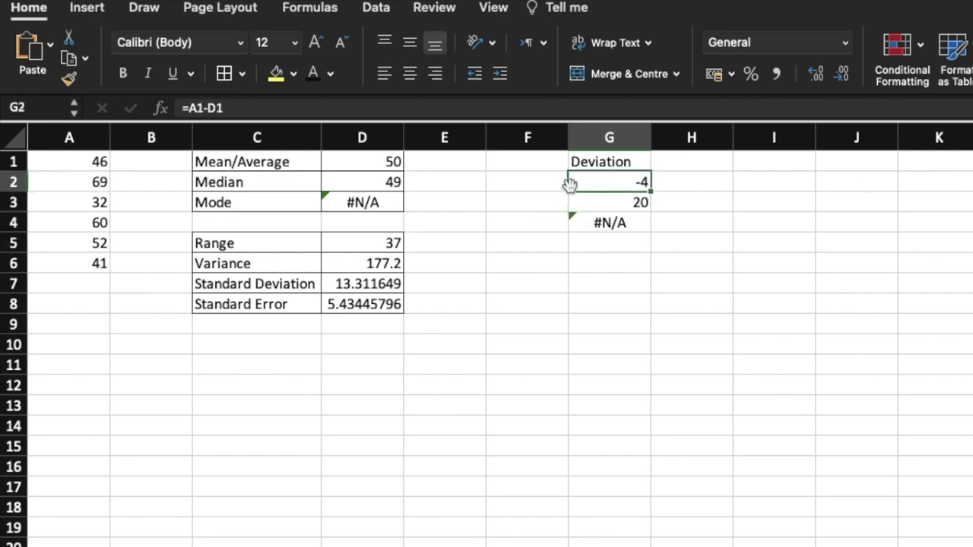
left_click(235, 105)
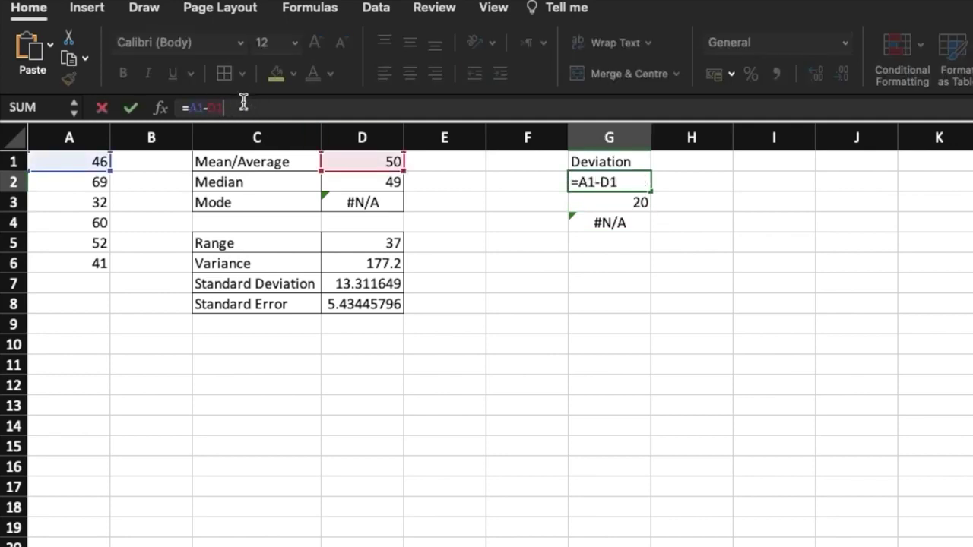
- Change G2 to =A1-$D$1 and fill it down to G7: -4, 19, -18, 10, 2, -9
key("F4")
key("Return")
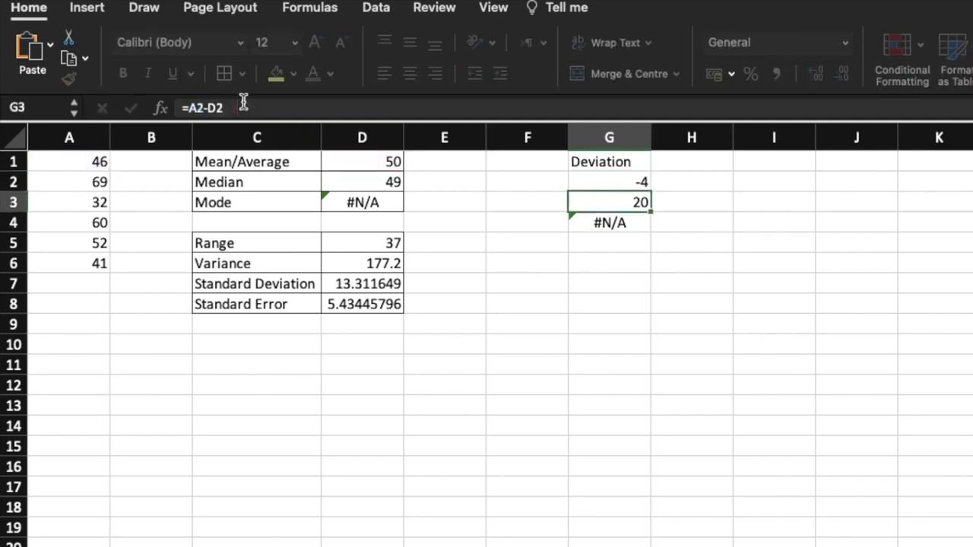
key("F4")
key("Return")
key("F4")
key("Return")
key("F4")
key("Return")
key("ctrl+d")
key("Return")
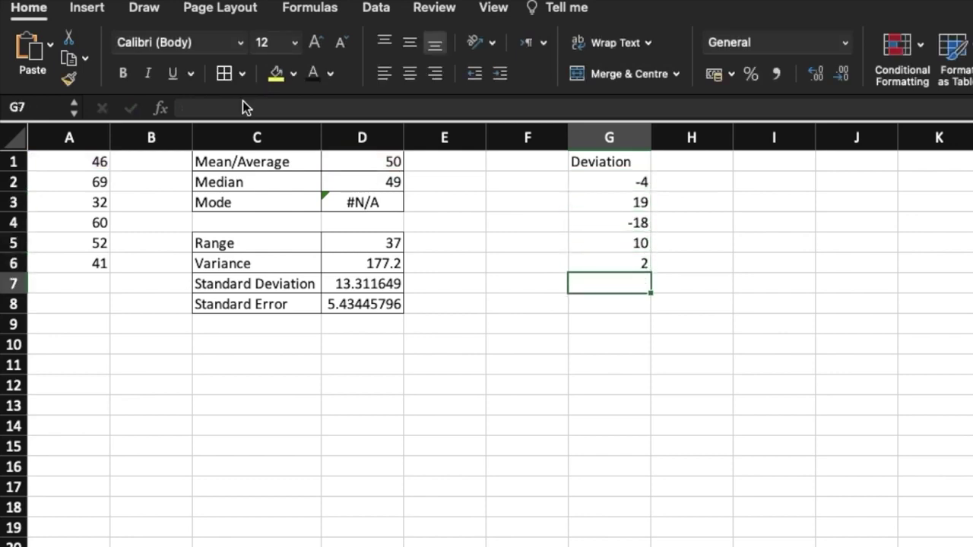
key("ctrl+d")
key("Return")
- Clear the surplus deviation results from G8:G10, leaving one deviation per score
key("ctrl+d")
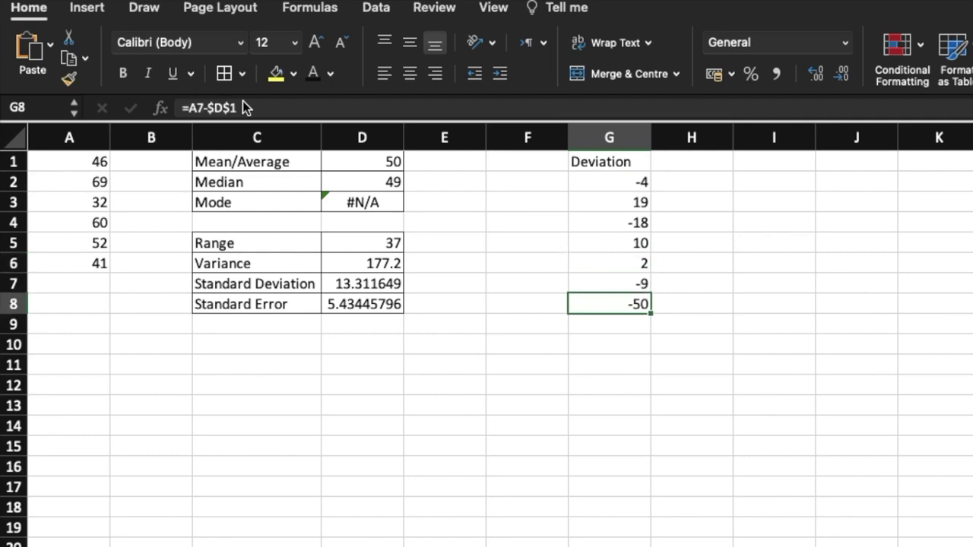
key("Return")
key("ctrl+d")
key("Return")
key("ctrl+d")
key("Up")
key("Up")
key("Up")
key("Down")
key("shift+Down")
key("shift+Down")
key("Delete")
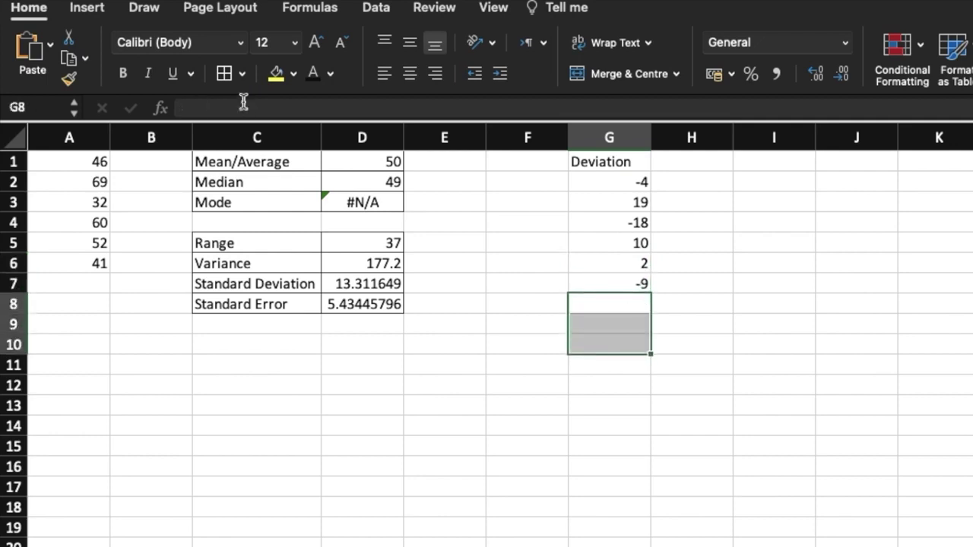
key("Up")
key("Up")
key("Down")
key("ctrl+shift+Up")
key("shift+Down")
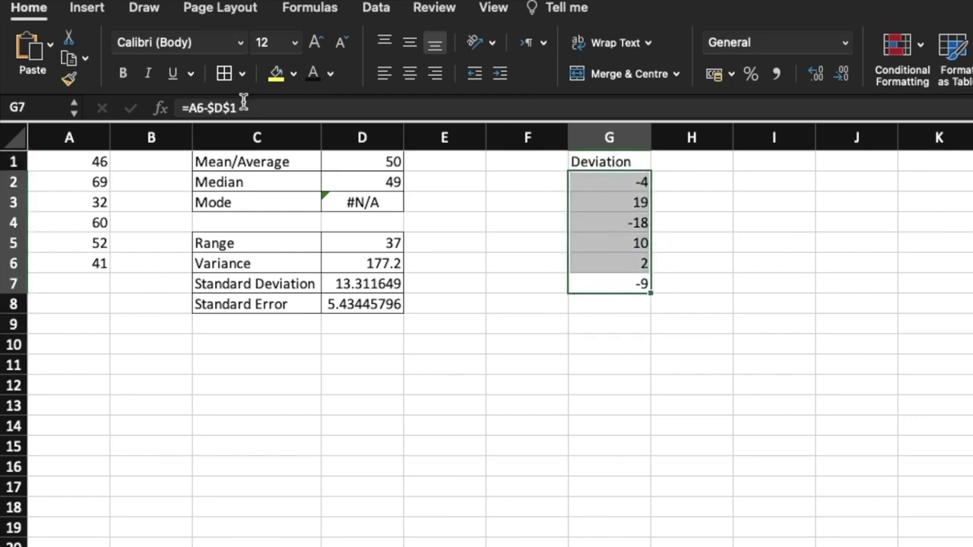
key("Down")
key("Up")
key("Up")
key("Up")
key("Up")
key("Up")
key("Up")
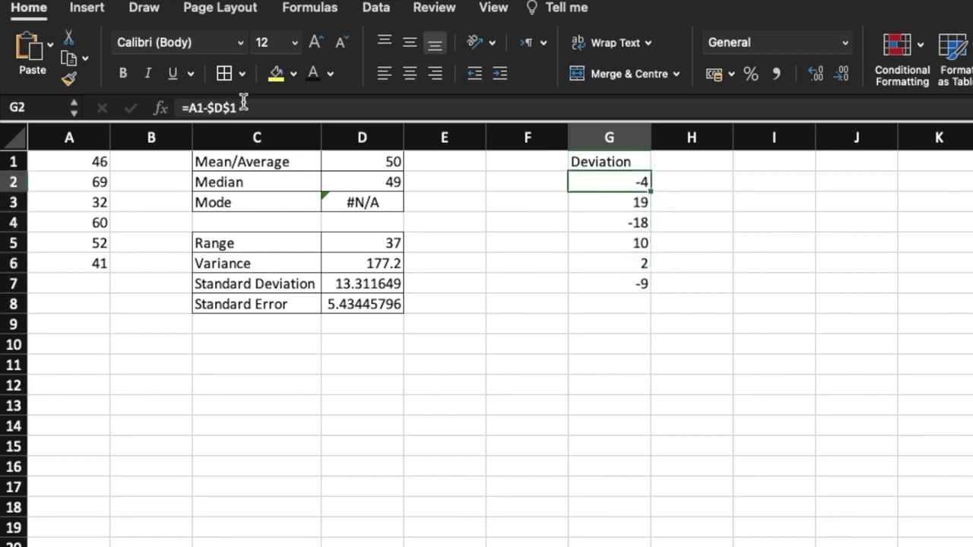
- Compare the deviations with the scores and the variance formula in D6, then select H1
left_click_drag(66, 160, 76, 261)
left_click(609, 238)
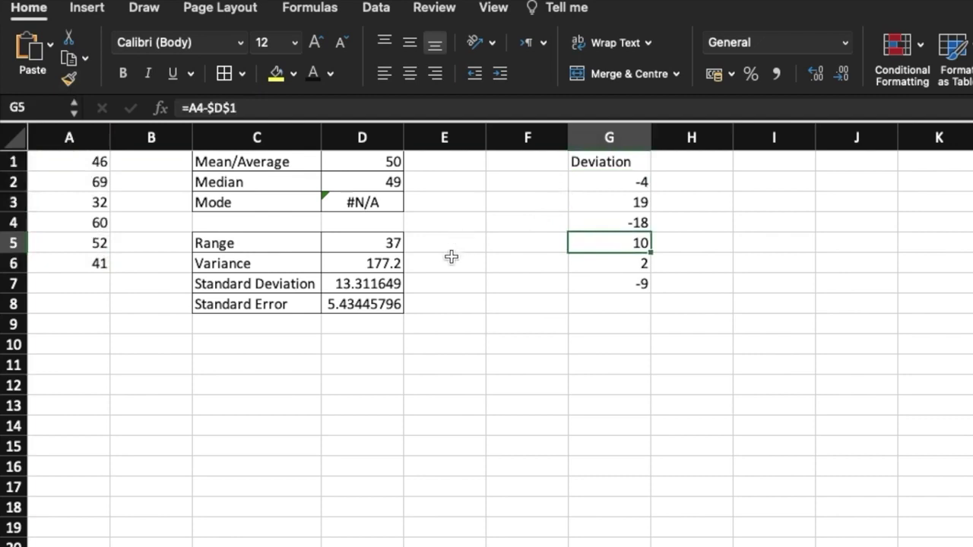
left_click(365, 263)
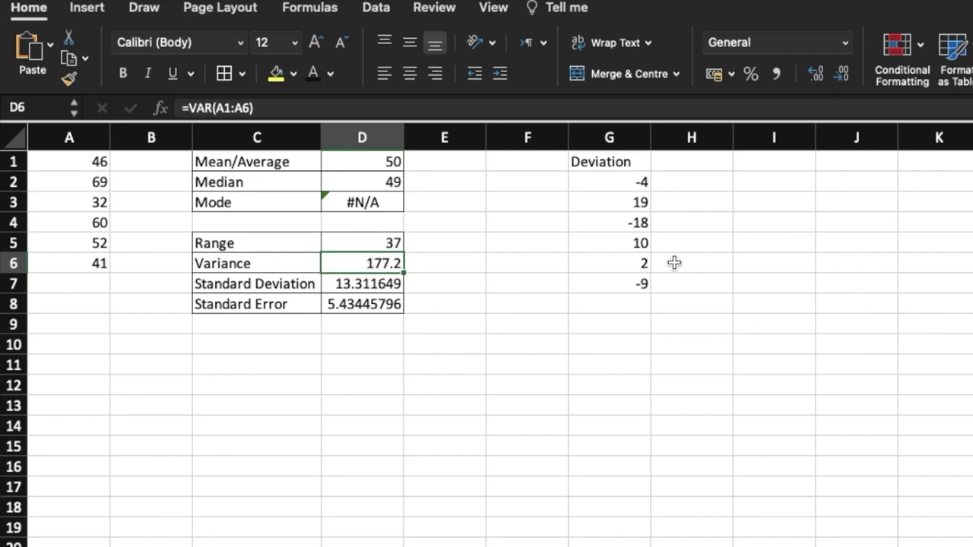
left_click_drag(616, 190, 628, 297)
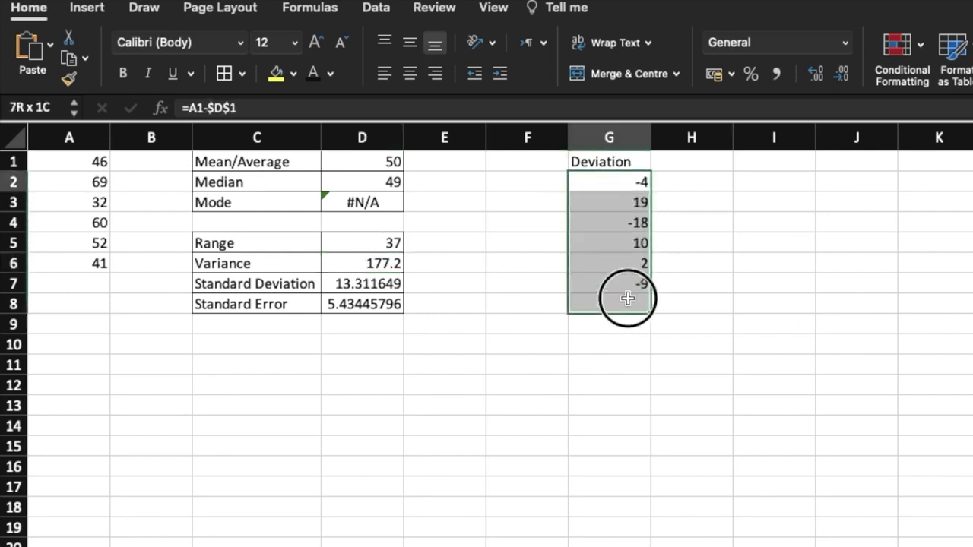
left_click(694, 160)
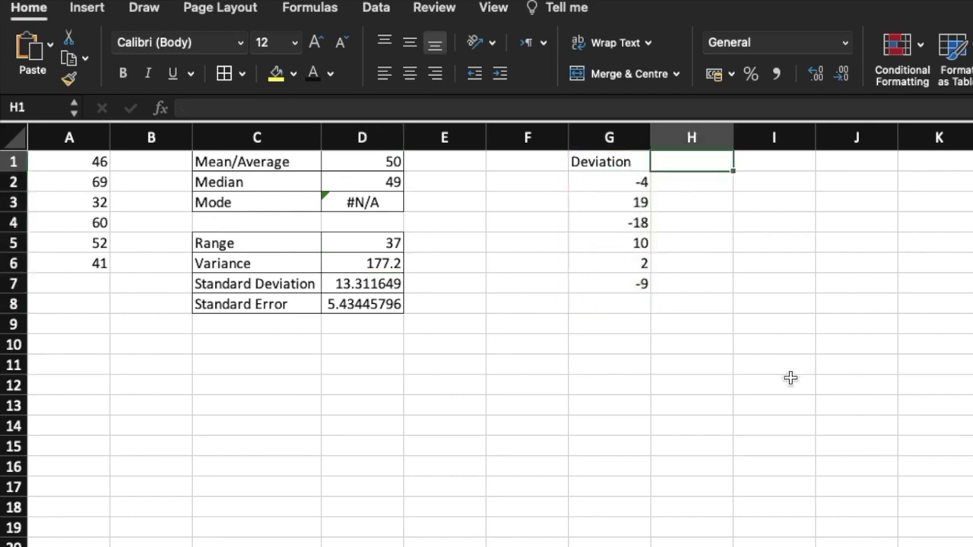
- Replace the #NAME? formula in H2 with =POWER(G2,2)
key("Down")
key("ctrl+v")
key("Return")
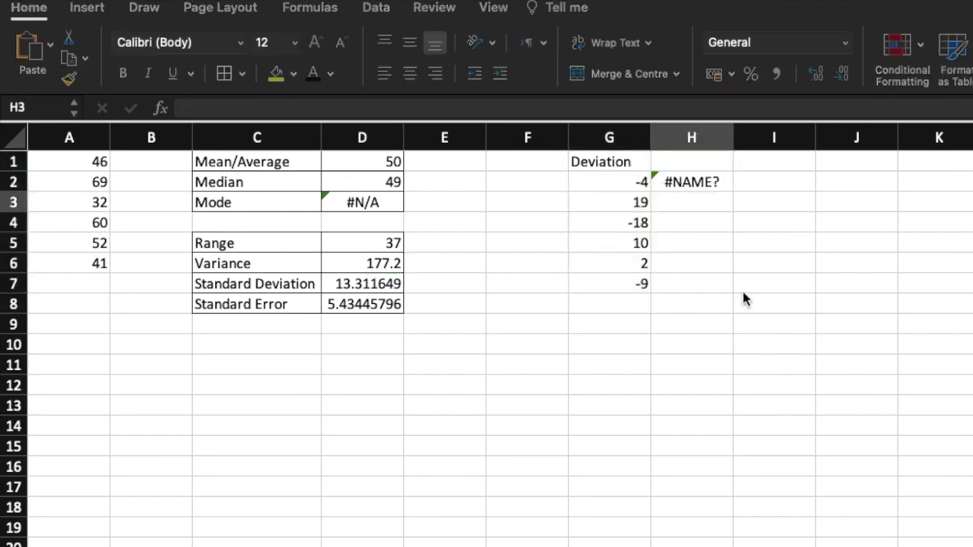
left_click(701, 185)
key("Delete")
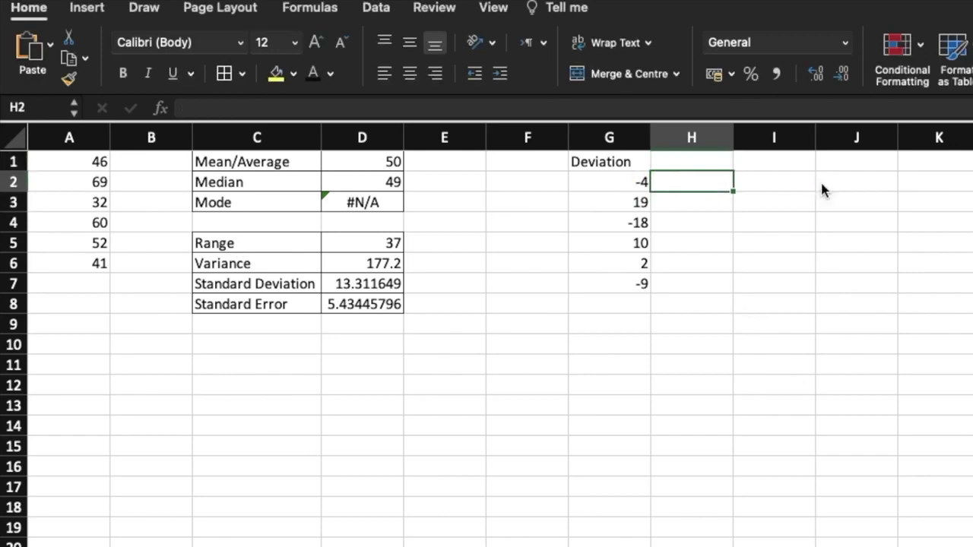
type("=")
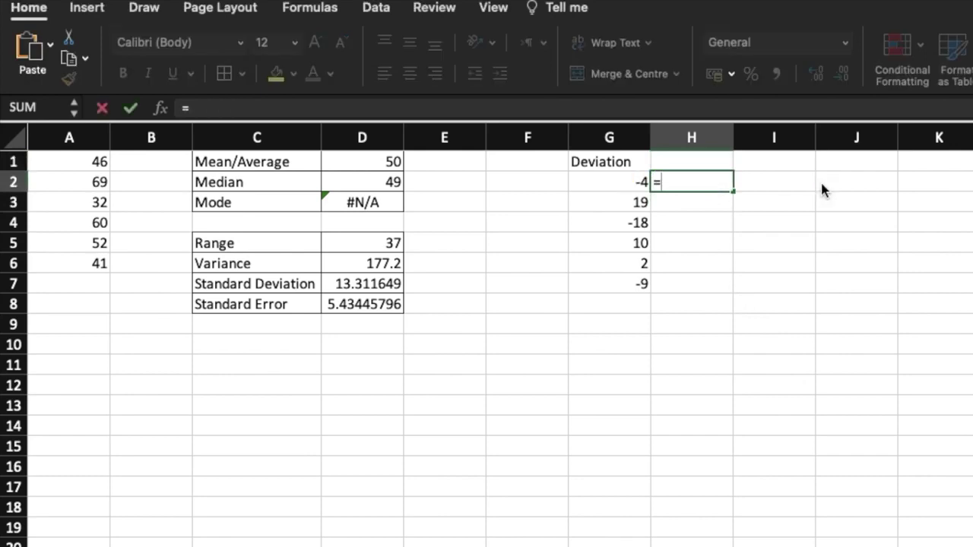
type("power(")
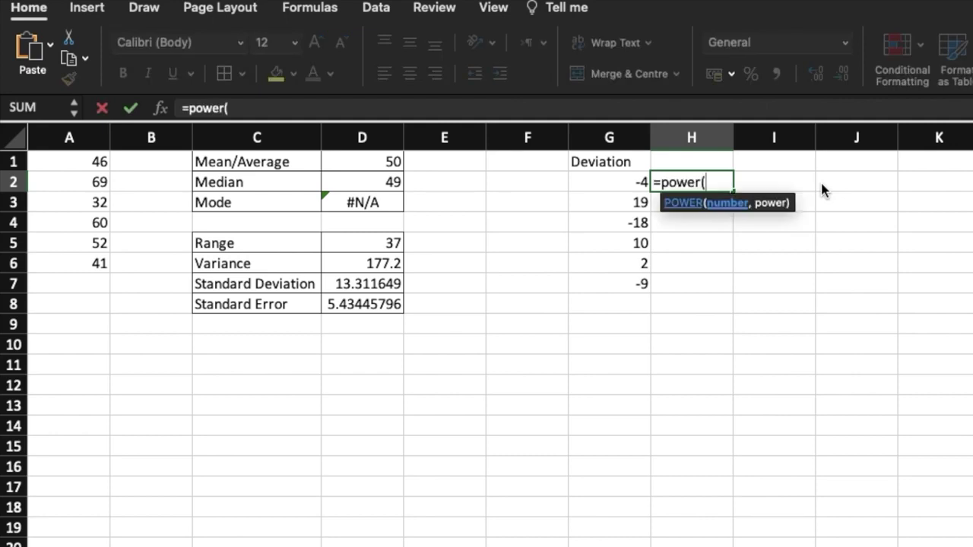
key("Left")
type(",2)")
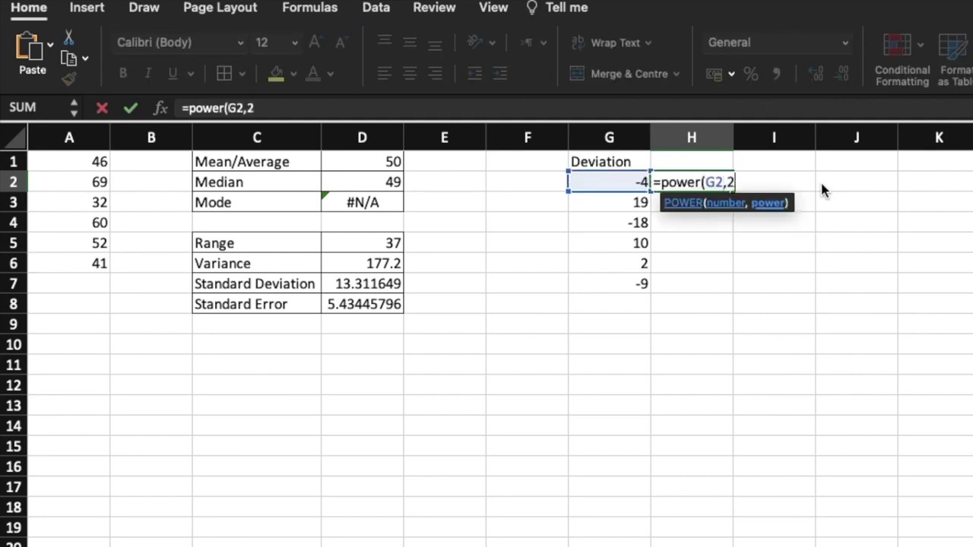
key("Return")
- Fill the POWER formula down to H7, giving 16, 361, 324, 100, 4 and 81
key("Left")
key("ctrl+Down")
key("Right")
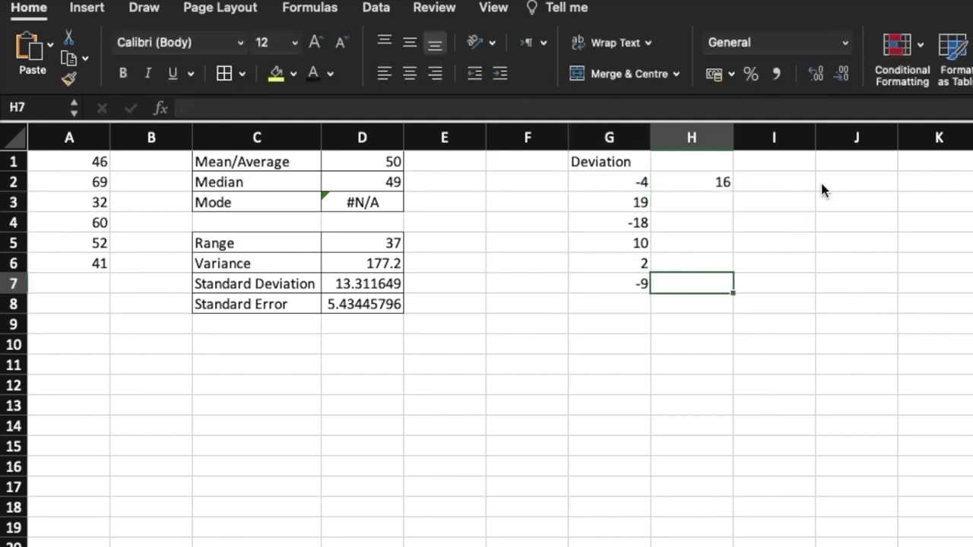
key("ctrl+shift+Up")
key("ctrl+d")
key("Down")
- Label column H with the heading 'Square' in H1
key("Up")
key("ctrl+Up")
key("Up")
type("SQuare")
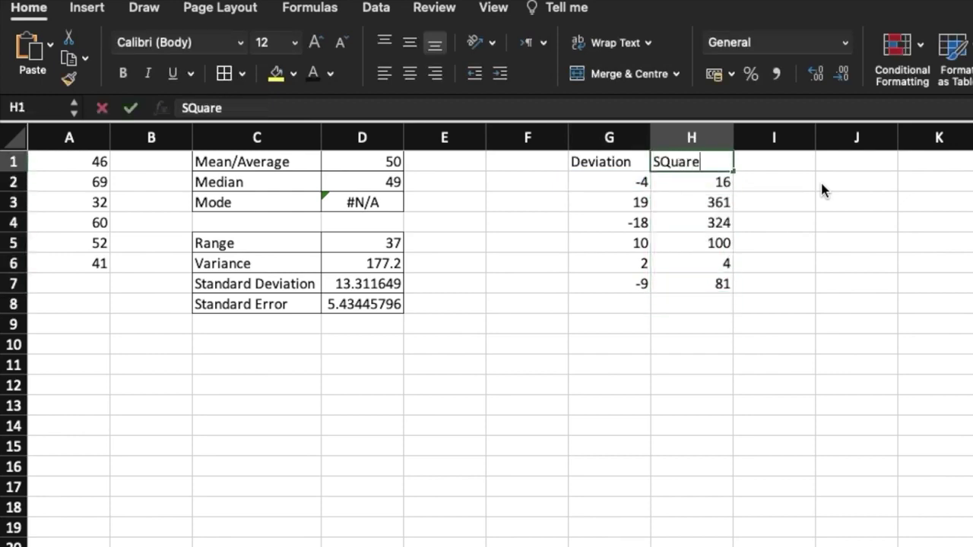
key("Return")
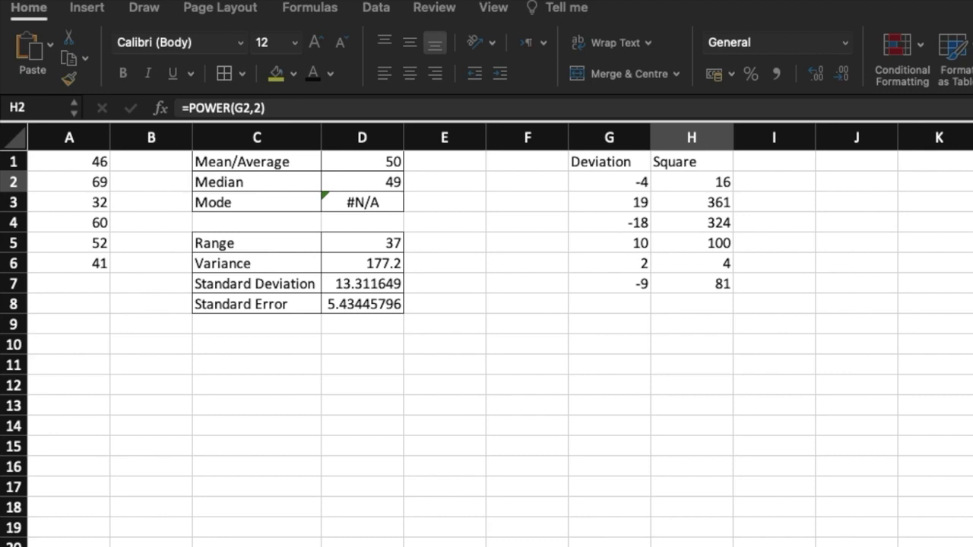
left_click(710, 311)
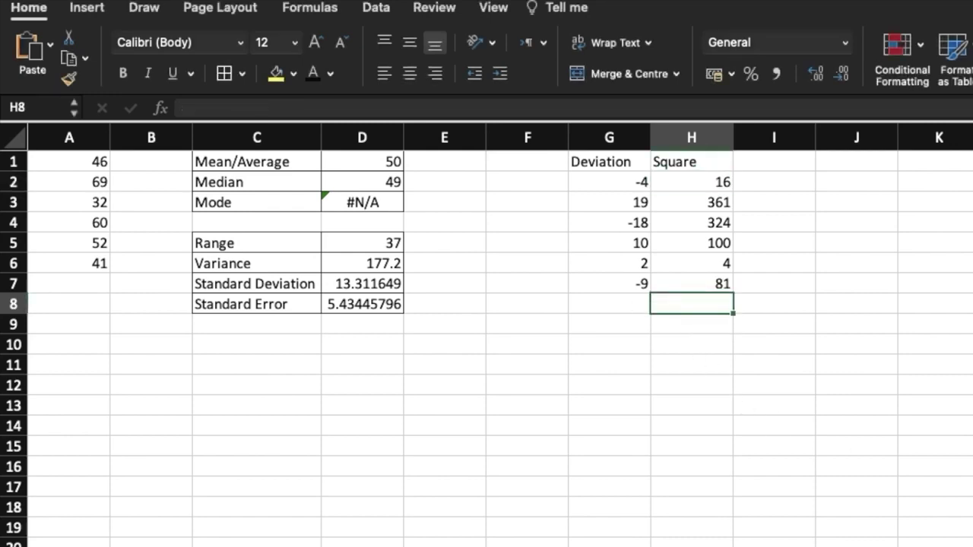
- Total the squared deviations in H8 with =SUM(H2:H7), giving 886
type("=sum")
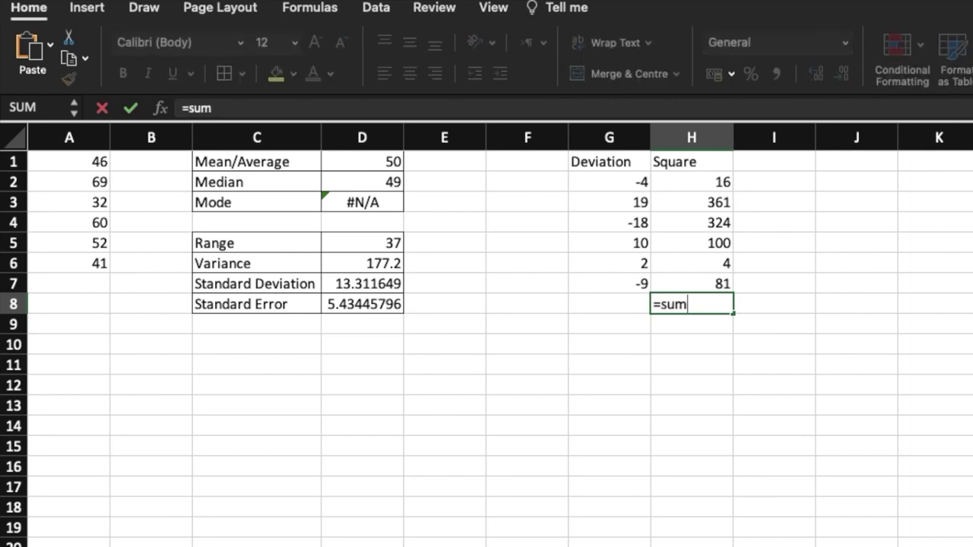
key("Return")
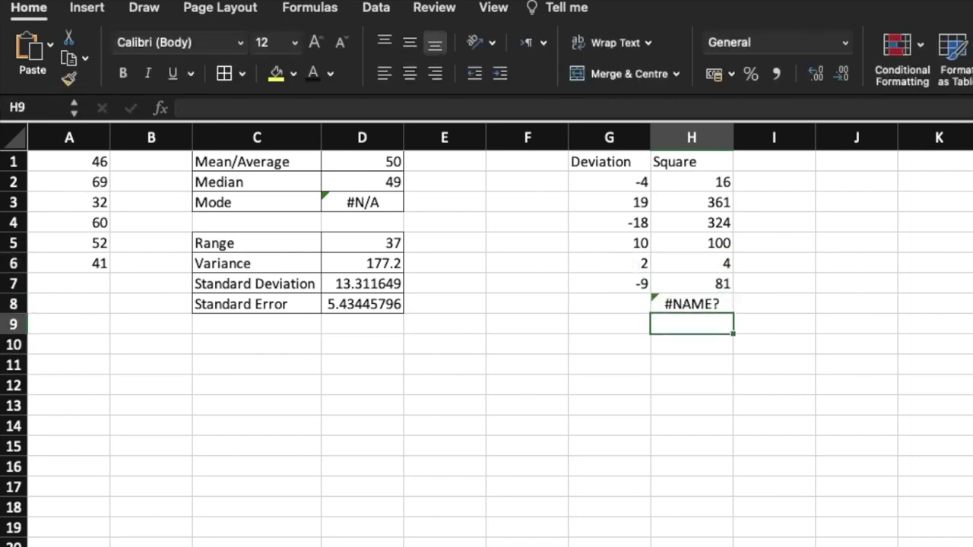
type("=")
key("Escape")
key("Up")
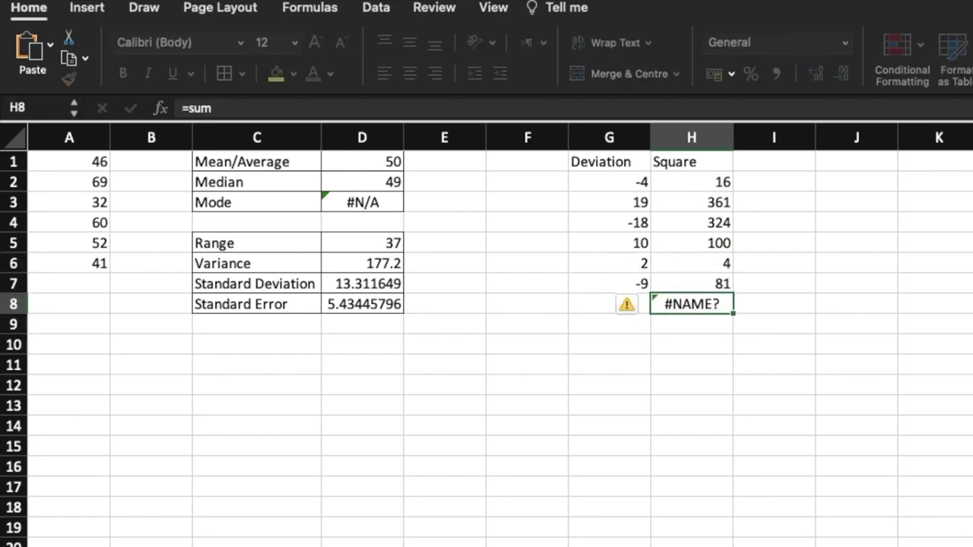
type("=sum(")
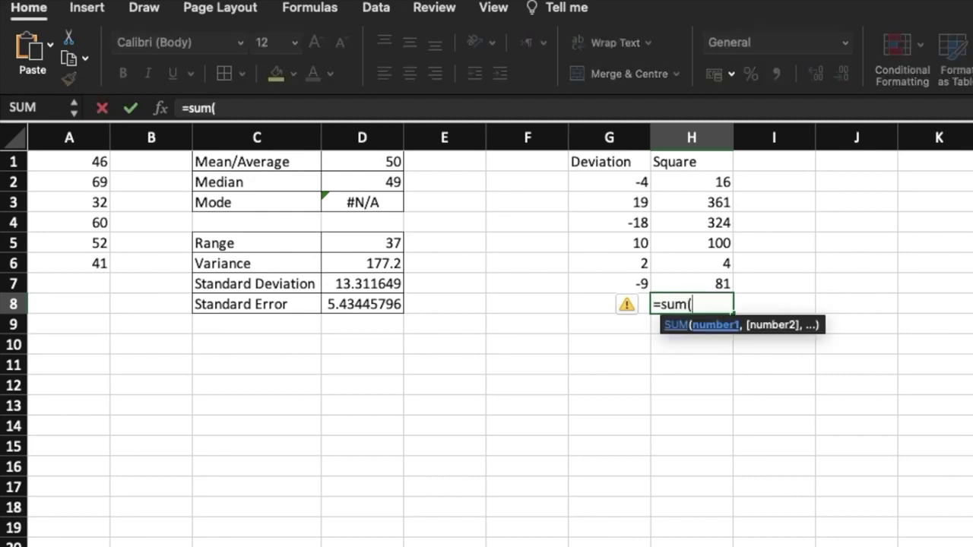
key("Up")
key("shift+Up")
key("shift+Up")
key("shift+Up")
key("shift+Up")
key("shift+Up")
type(")")
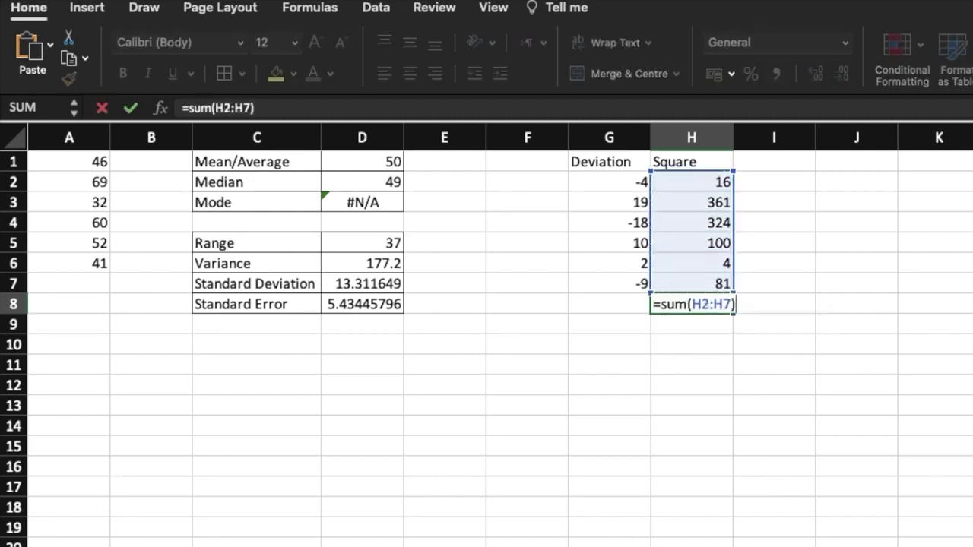
key("Return")
left_click(692, 303)
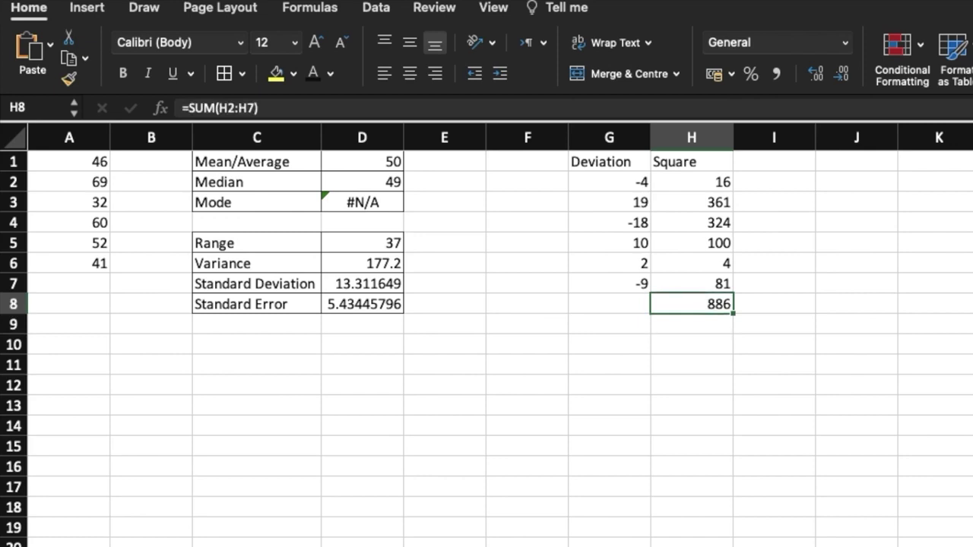
left_click(774, 303)
type("=")
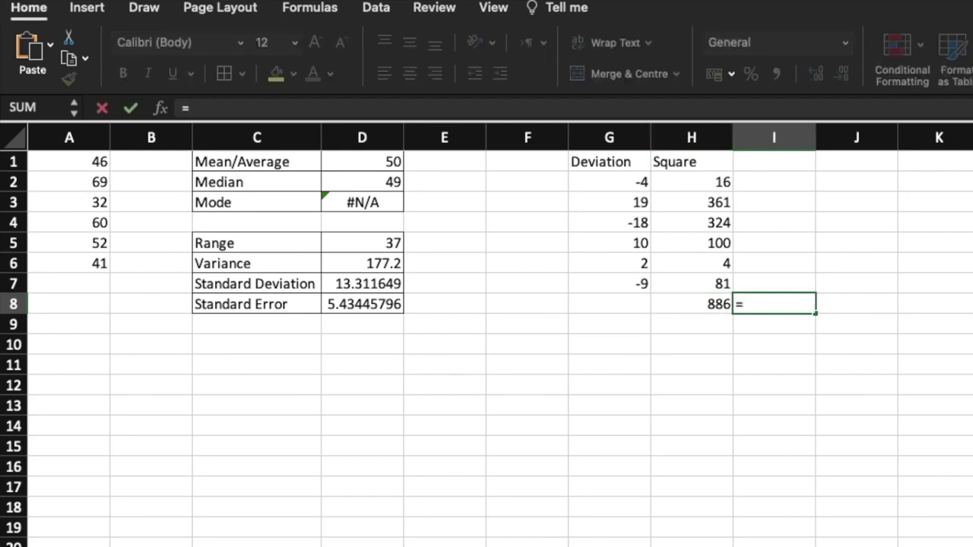
- Enter =H8/(COUNT(A1:A6)-1) in I8 to get a variance of 177.2
left_click(691, 304)
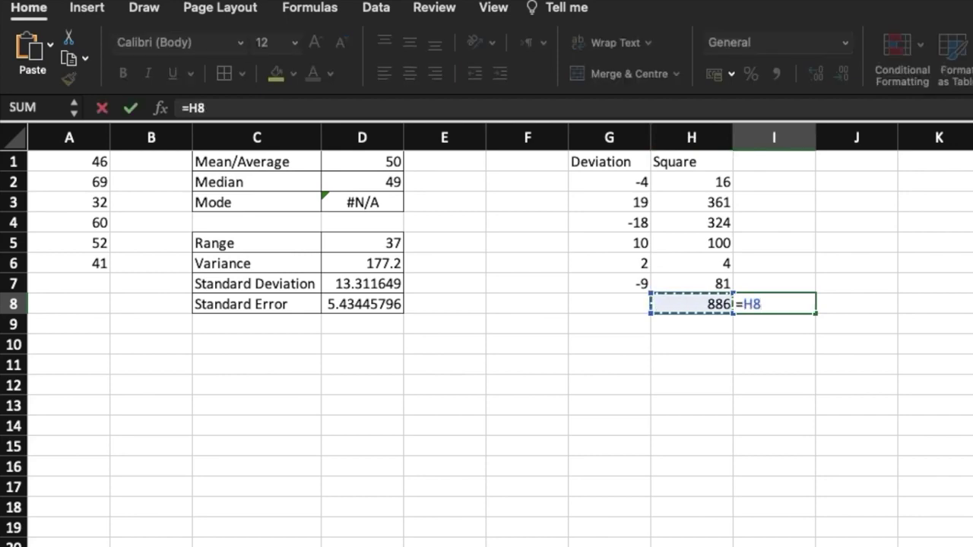
type("/count(")
key("Left")
key("Left")
key("Left")
key("Left")
key("Left")
key("Left")
key("Left")
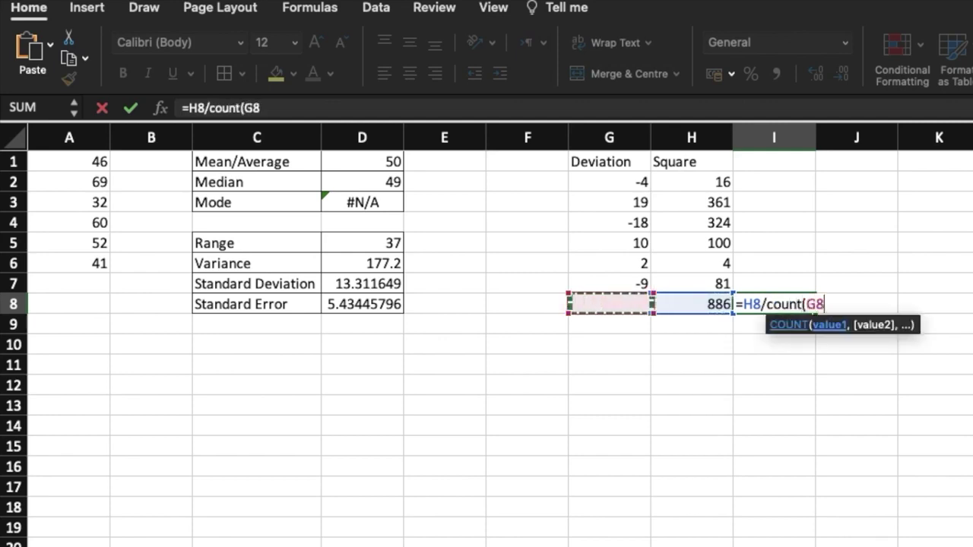
key("Up")
key("Up")
key("shift+Up")
key("shift+Up")
key("shift+Up")
key("shift+Up")
key("shift+Up")
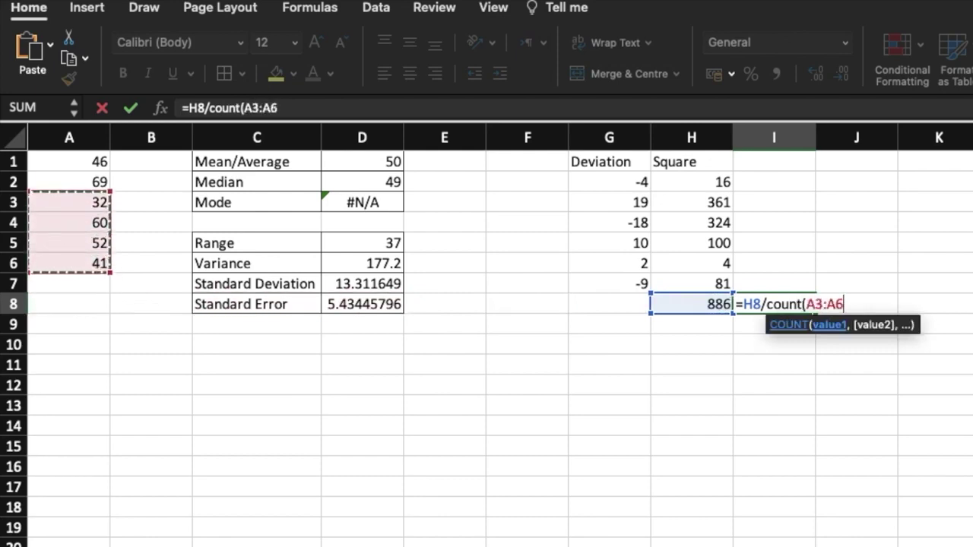
type(")-1)")
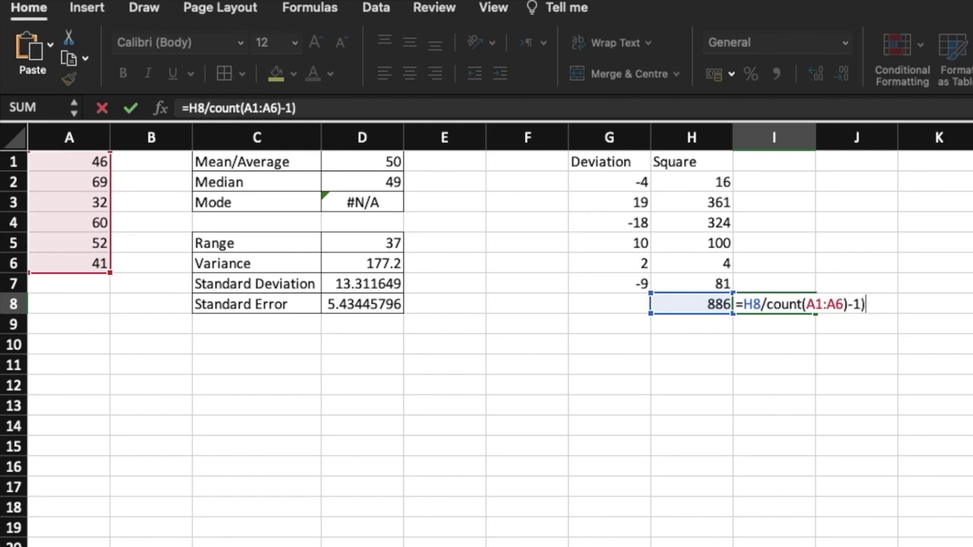
left_click(766, 303)
type("(")
key("Return")
- Add the label 'Variance' in I7 above the result
left_click(767, 300)
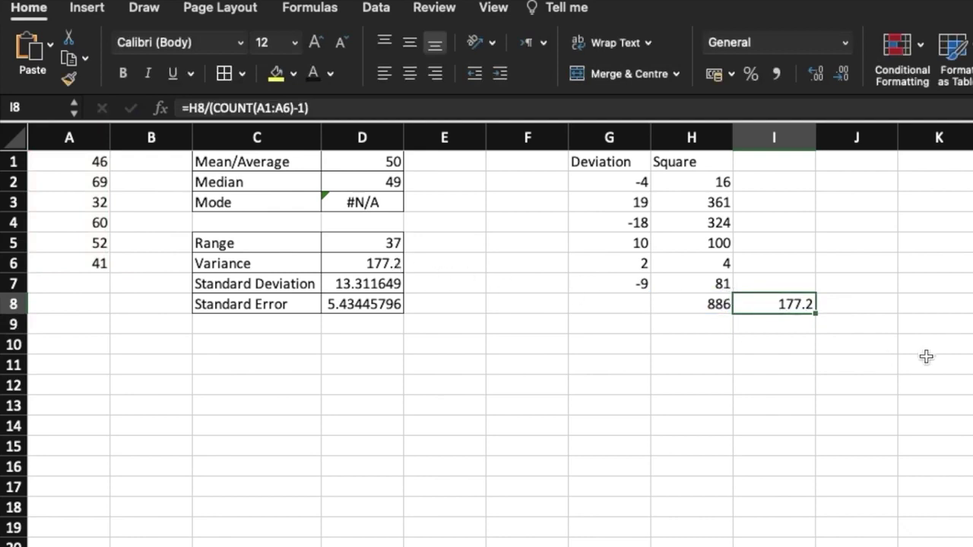
left_click(522, 306)
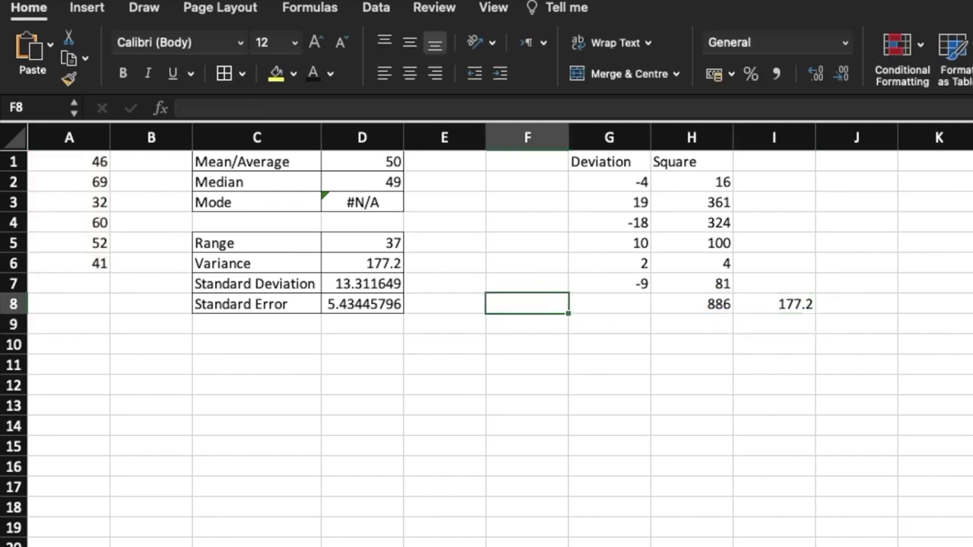
left_click(795, 305)
left_click(791, 285)
type("Variance")
key("Return")
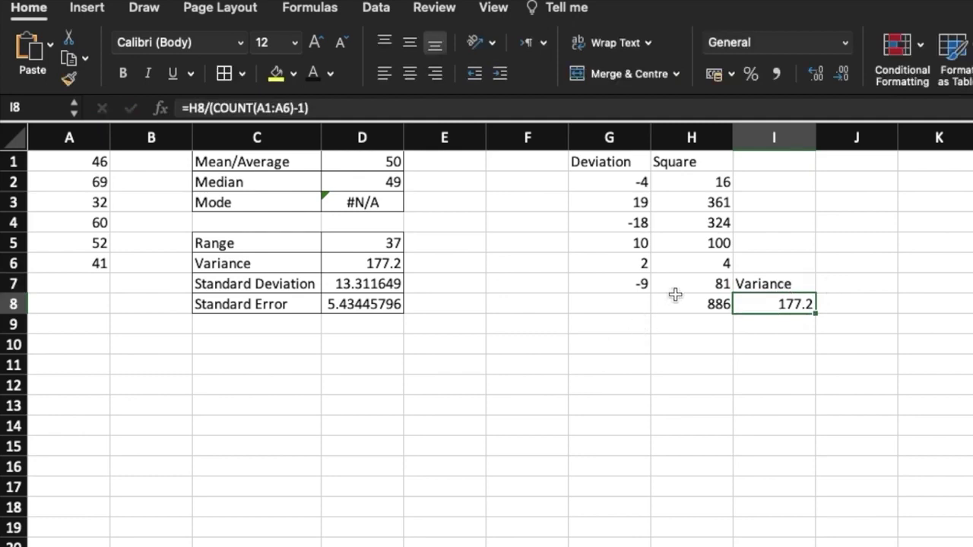
- Compare the deviation formula in G2 against the scores and the mean in D1
left_click(608, 303)
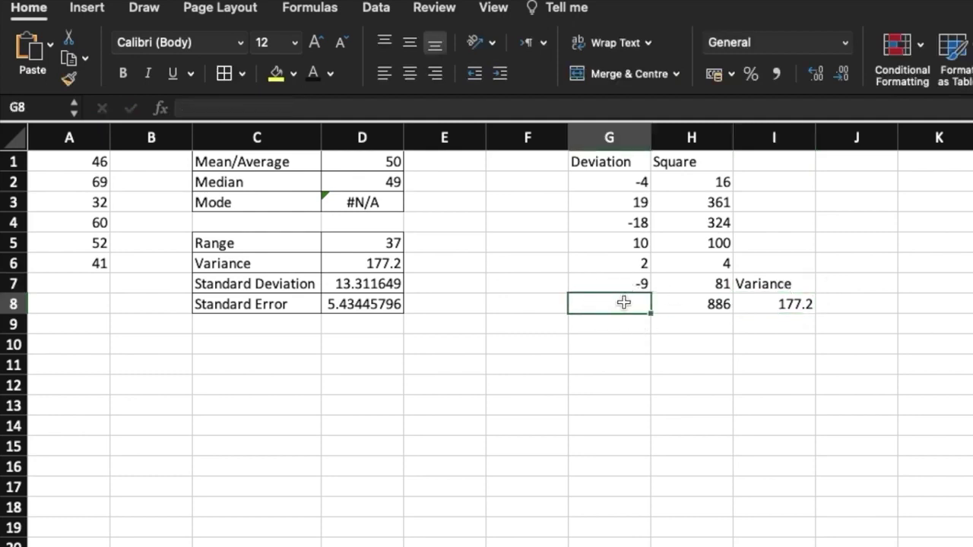
left_click(596, 182)
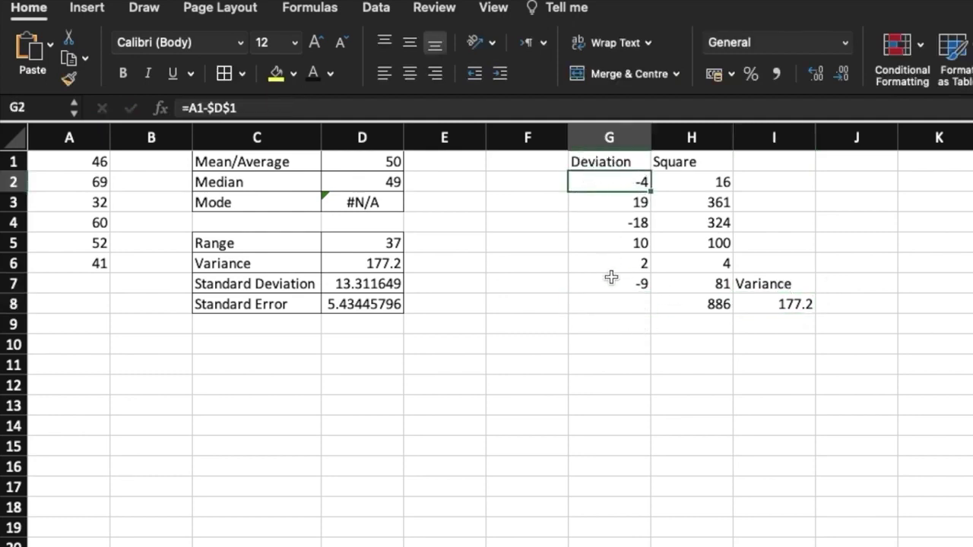
left_click_drag(604, 187, 611, 281)
left_click(586, 182)
left_click_drag(61, 163, 99, 251)
left_click(593, 181)
left_click(81, 164)
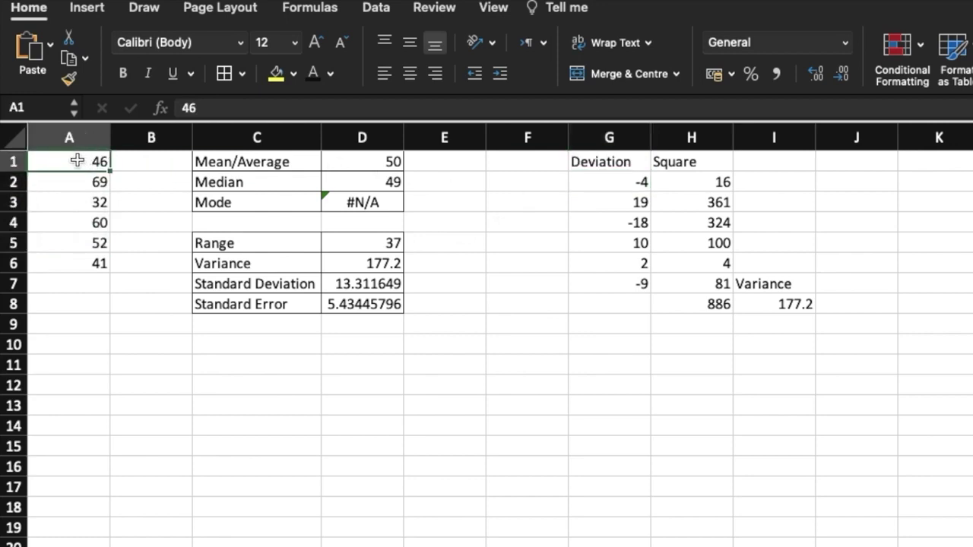
left_click(379, 162)
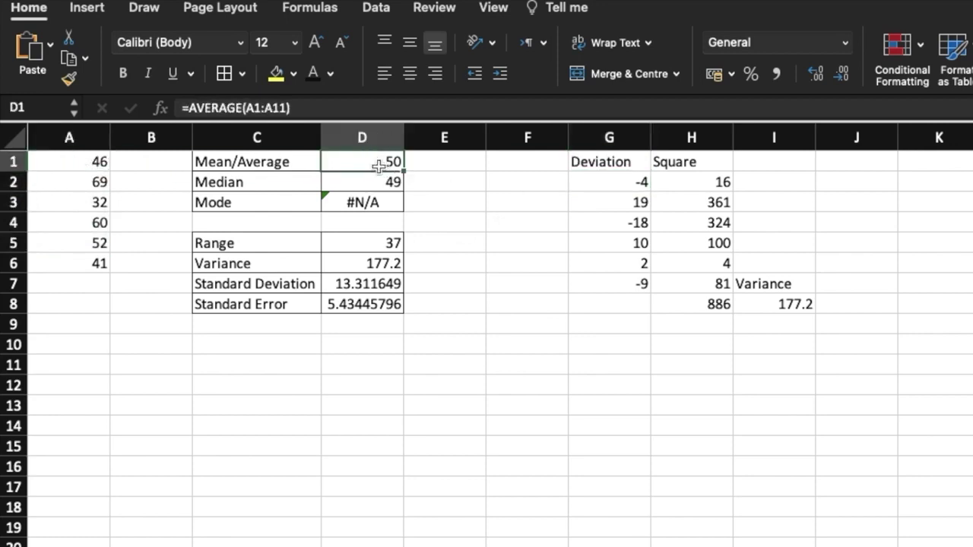
left_click_drag(637, 181, 632, 278)
left_click(635, 202)
- Review the square, sum, variance and D7 standard deviation formulas against the scores
left_click_drag(695, 181, 699, 282)
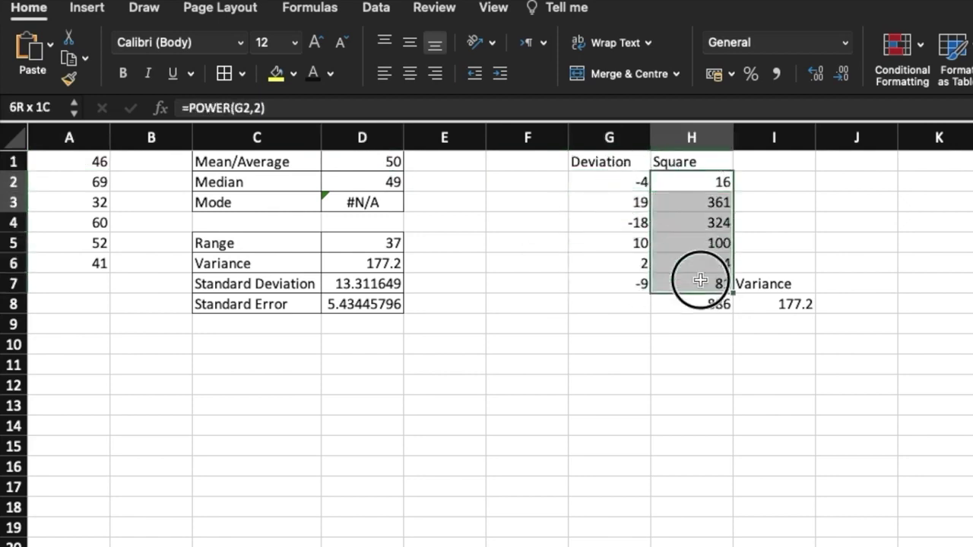
left_click(697, 182)
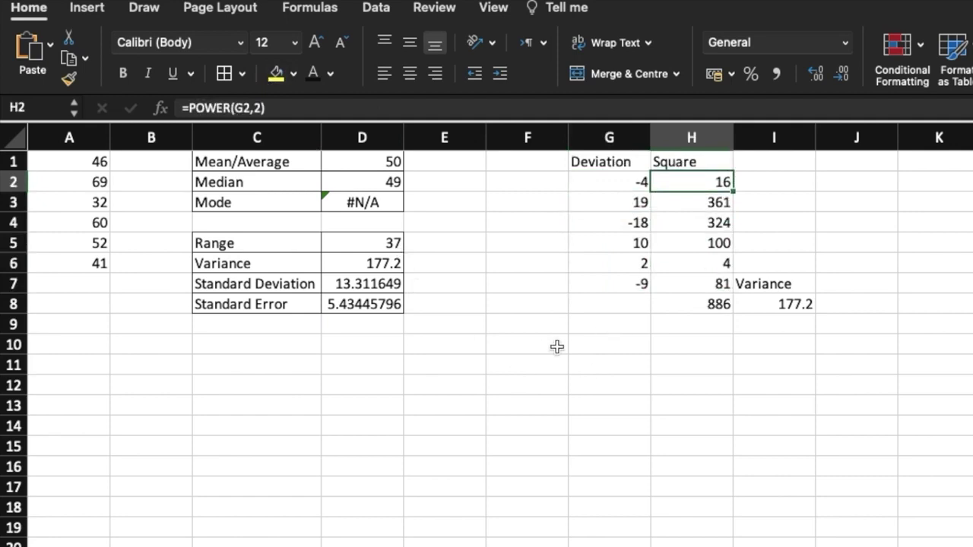
left_click(709, 222)
left_click_drag(710, 222, 692, 288)
left_click(693, 304)
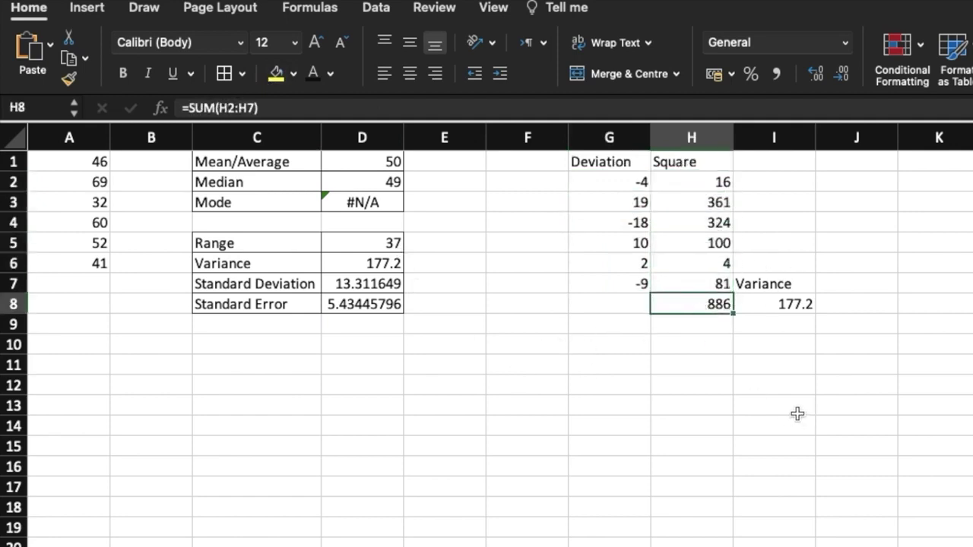
left_click(773, 304)
left_click_drag(76, 159, 84, 261)
left_click(726, 305)
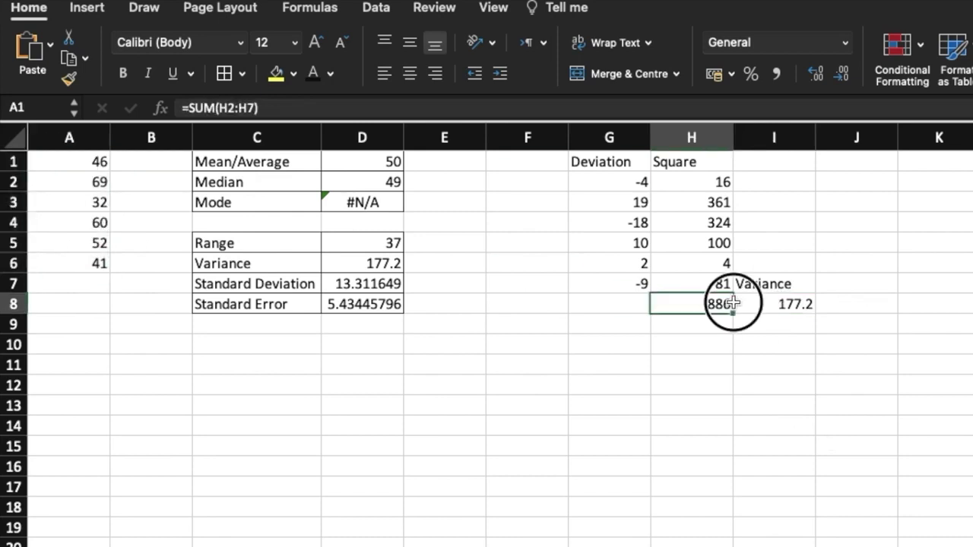
left_click(794, 306)
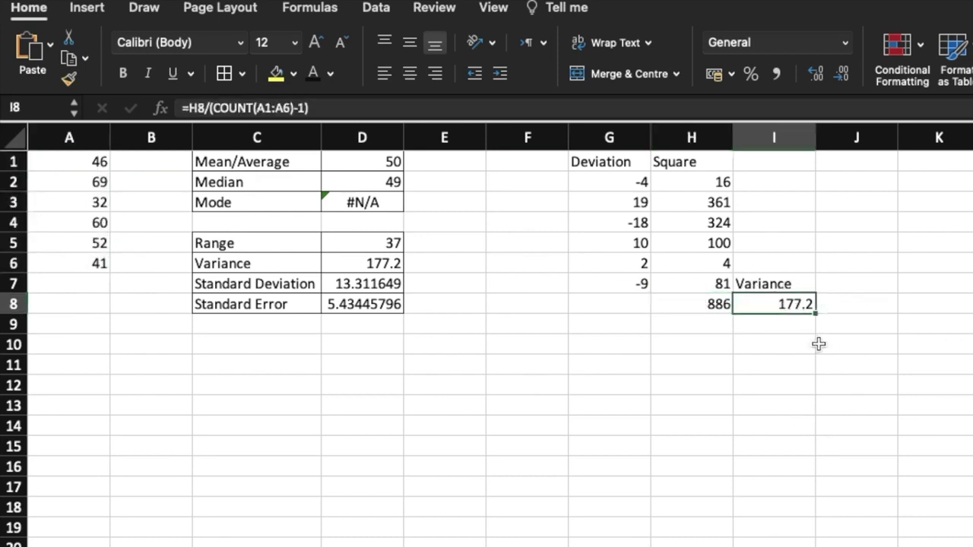
left_click(350, 284)
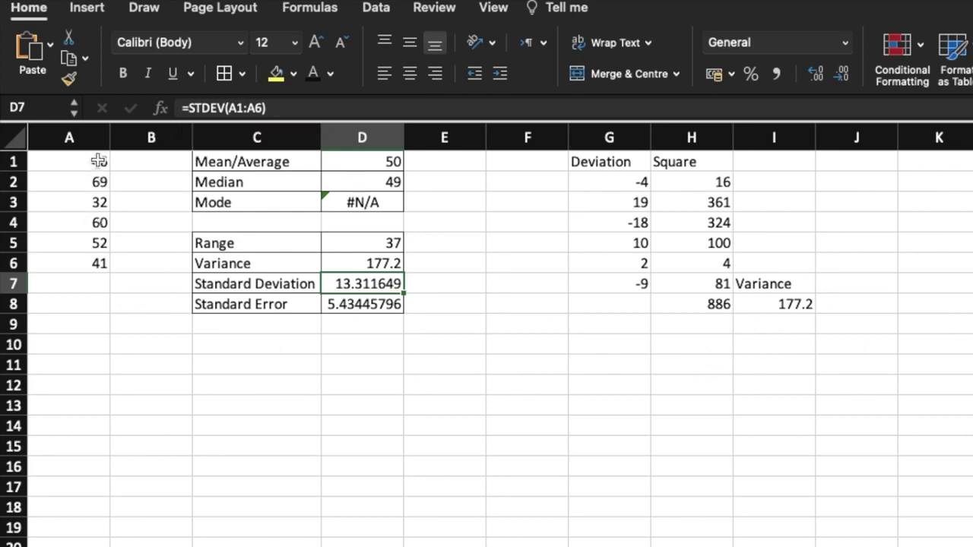
left_click_drag(95, 161, 96, 262)
left_click(348, 285)
- Type 'Standard Deviation' in J7 and autofit column J to the label
left_click(867, 288)
type("Sta")
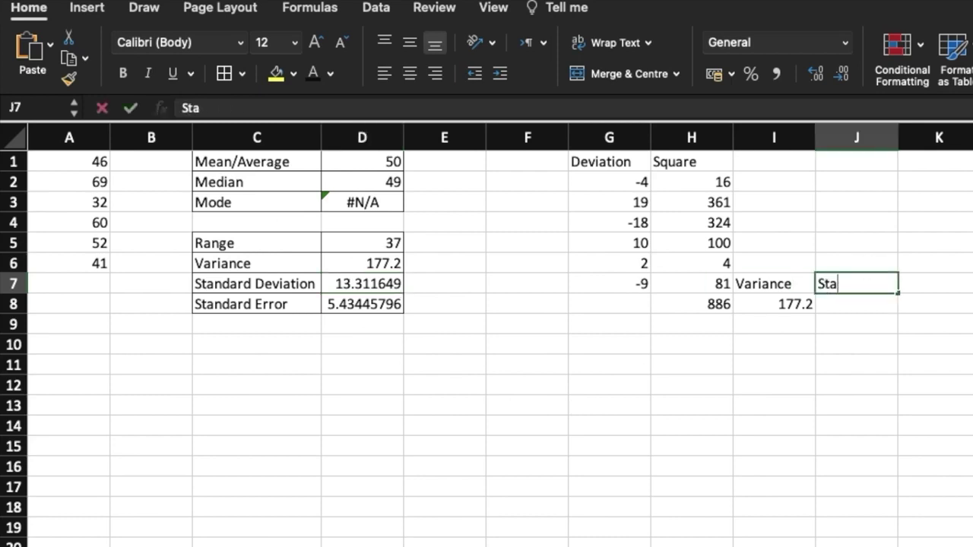
type("ndard Deviatio")
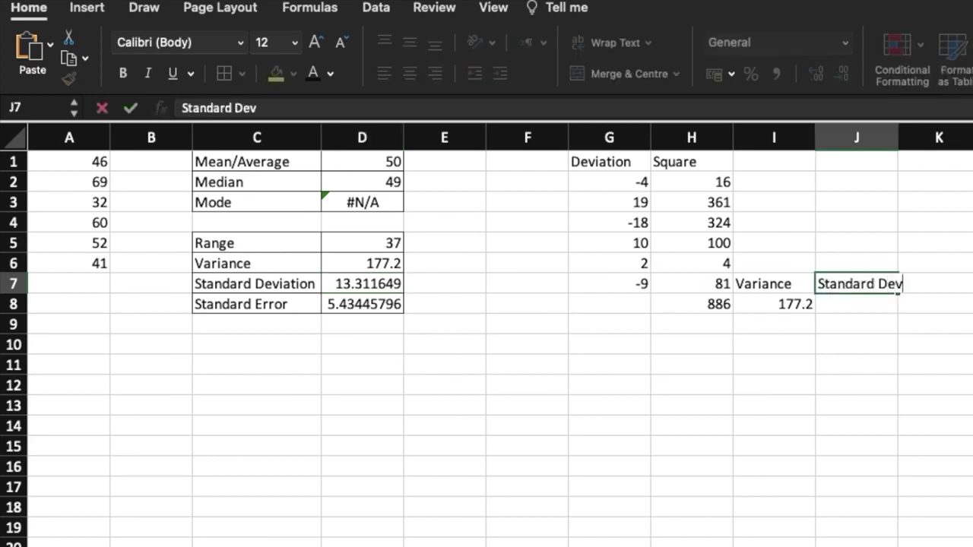
key("Return")
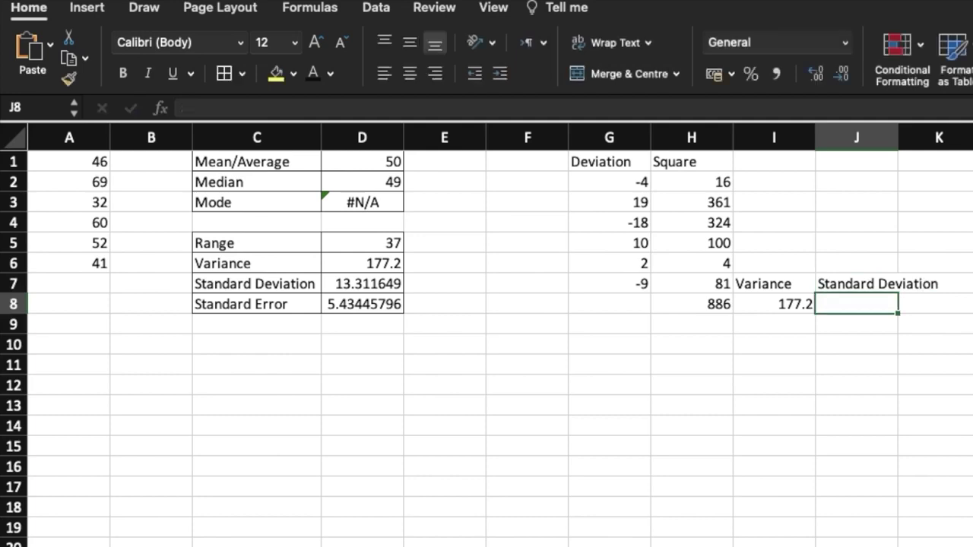
double_click(898, 129)
- Enter =SQRT(I8) in J8, giving 13.31164903 to match D7
type("=s")
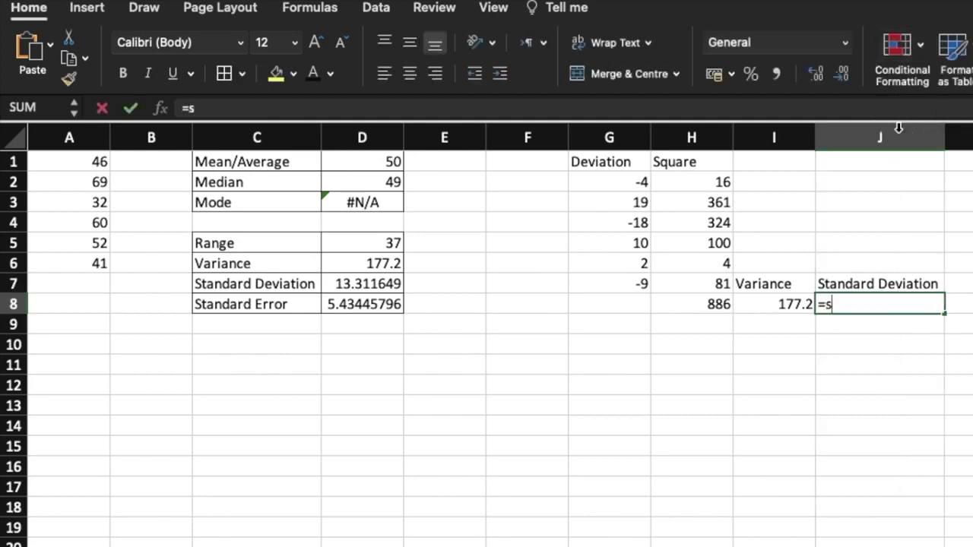
type("qrt(")
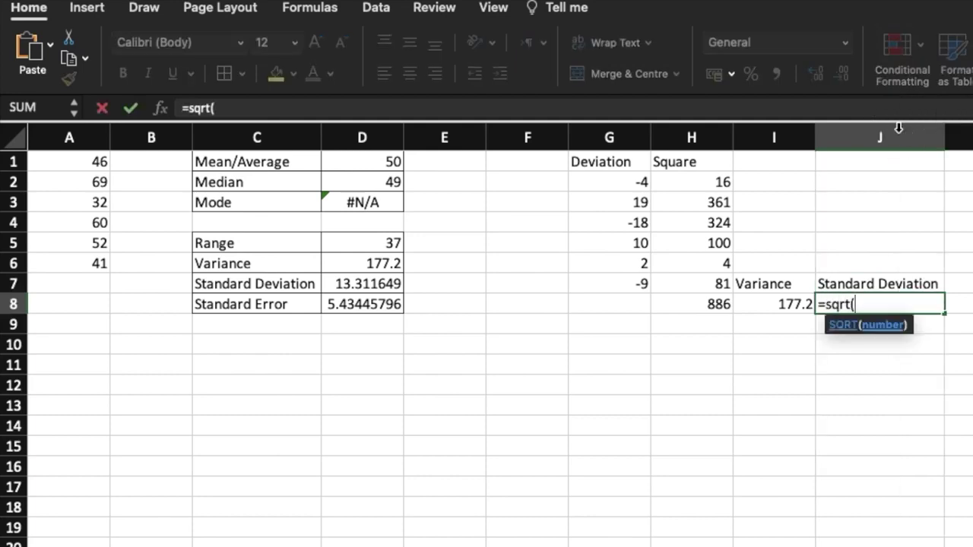
key("Left")
type(")")
key("Return")
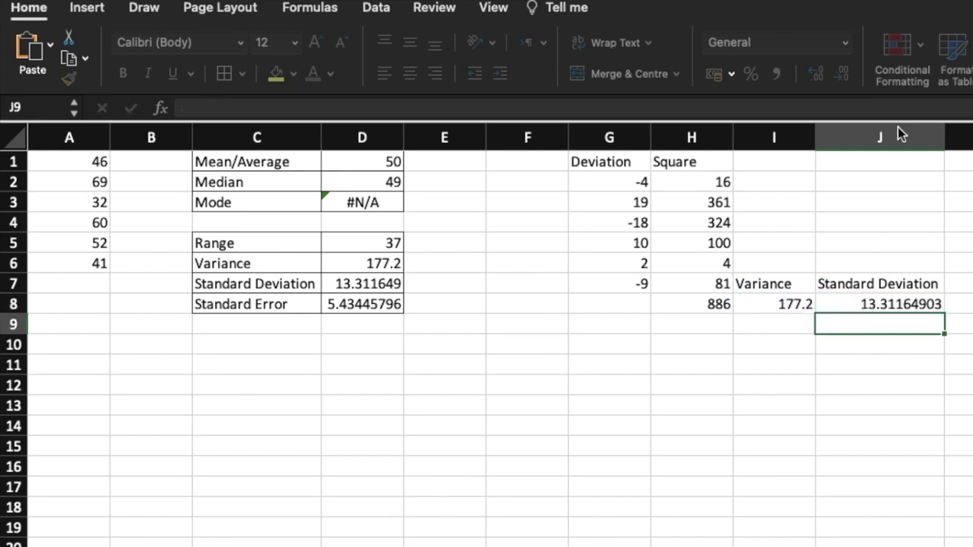
key("Up")
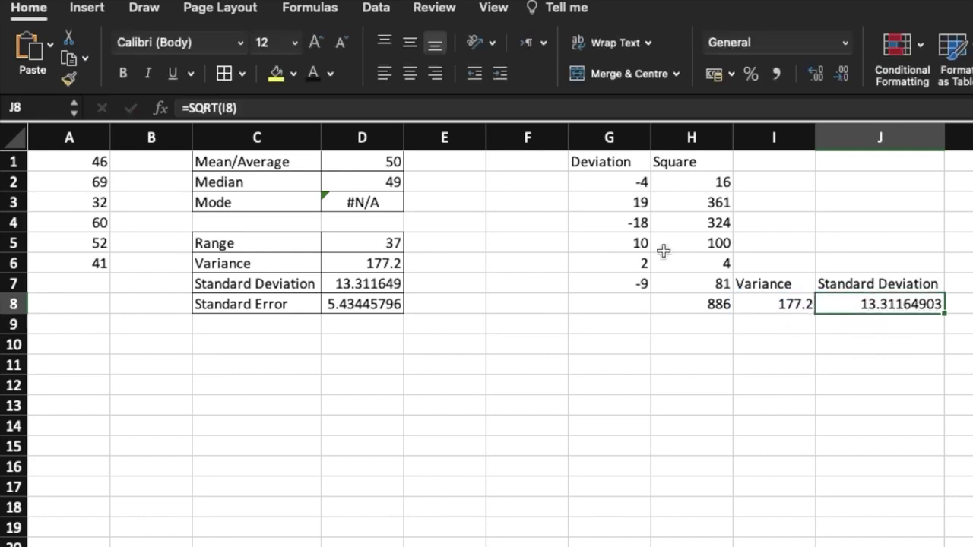
left_click(358, 287)
left_click(917, 304)
- Review the standard error formula in D8 and the square root in J8
left_click(244, 307)
left_click(377, 306)
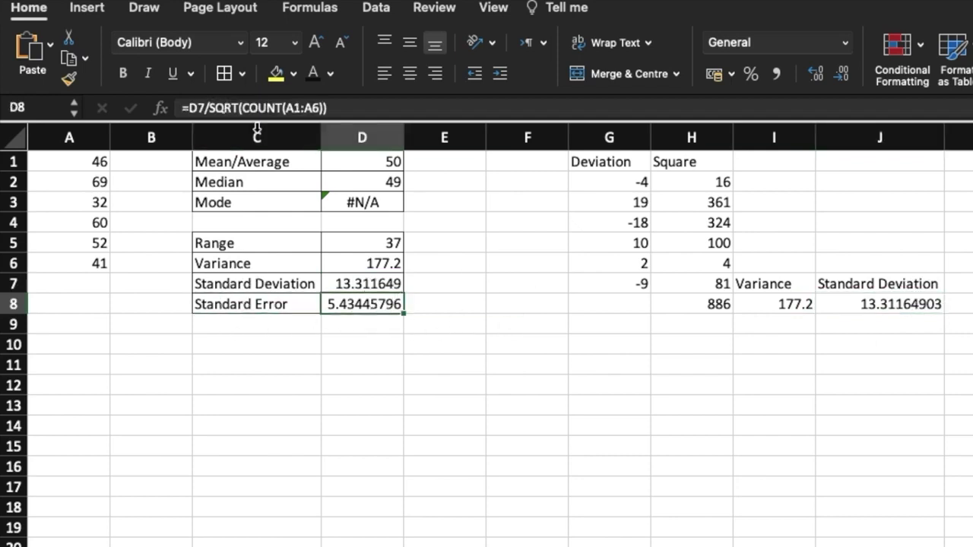
left_click_drag(81, 160, 83, 261)
left_click(392, 307)
left_click(884, 296)
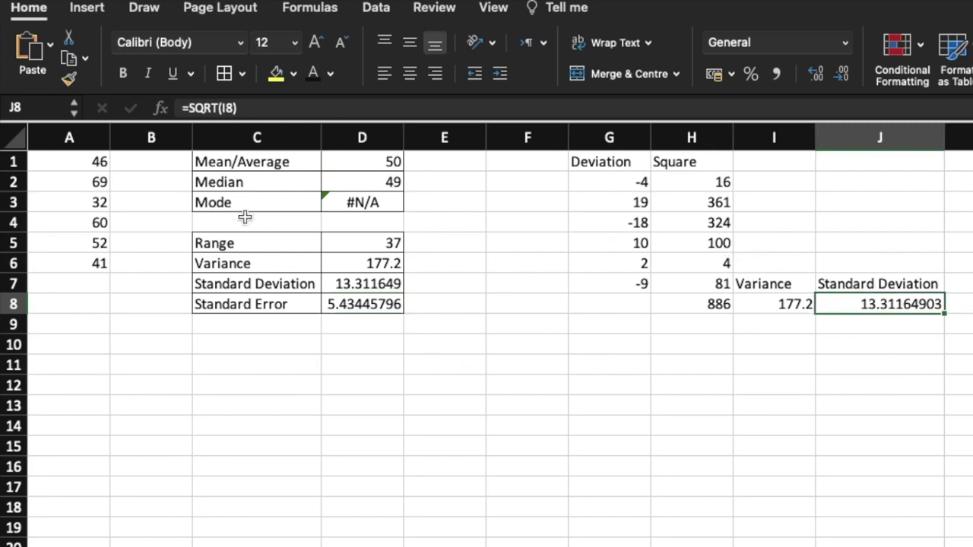
- Clear the statistics table selection and move to the Student 1/Student 2 scores sheet
left_click_drag(207, 220, 346, 220)
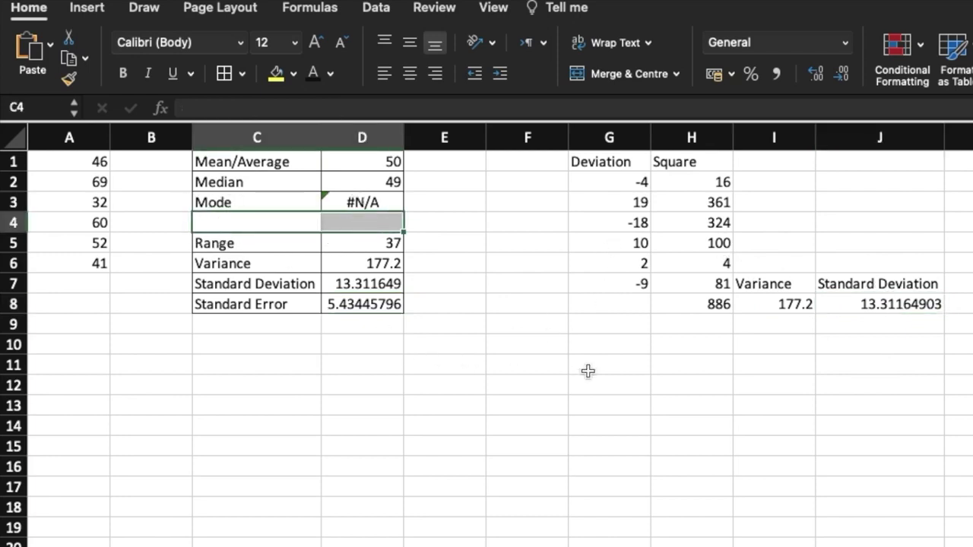
left_click(586, 369)
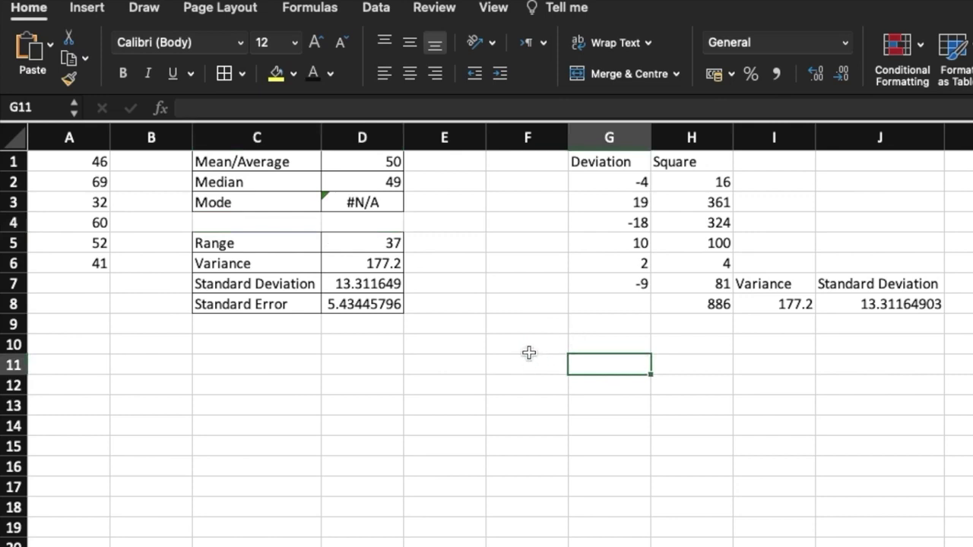
left_click_drag(208, 163, 261, 306)
key("shift+Right")
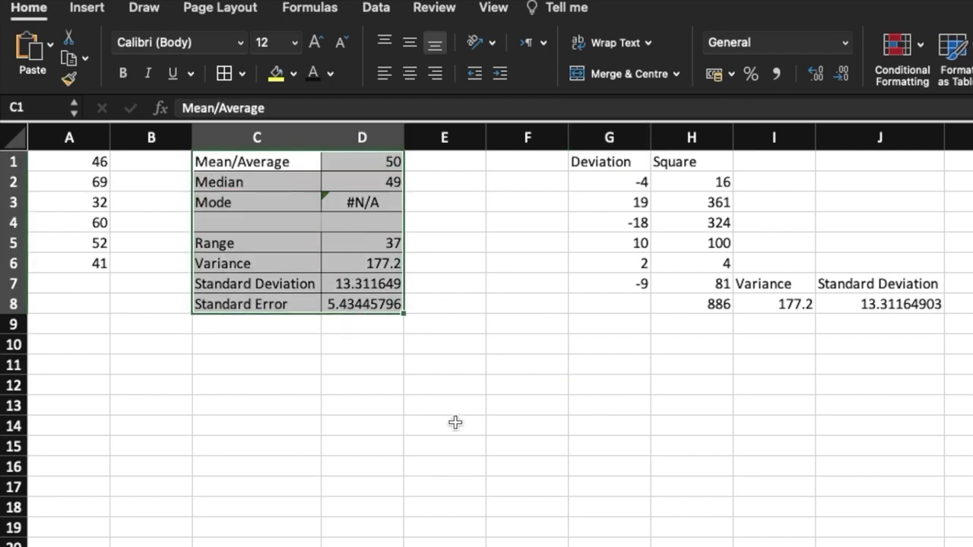
left_click(455, 423)
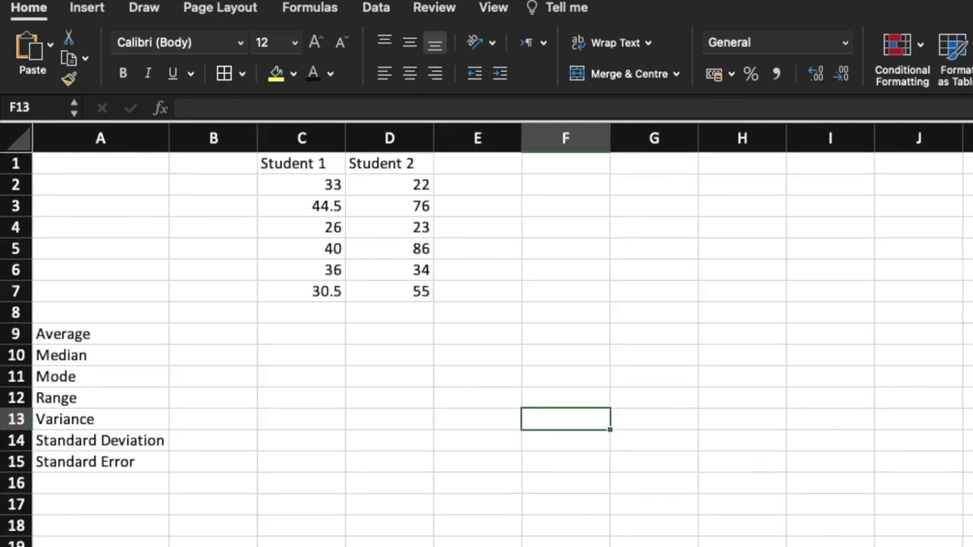
left_click(295, 526)
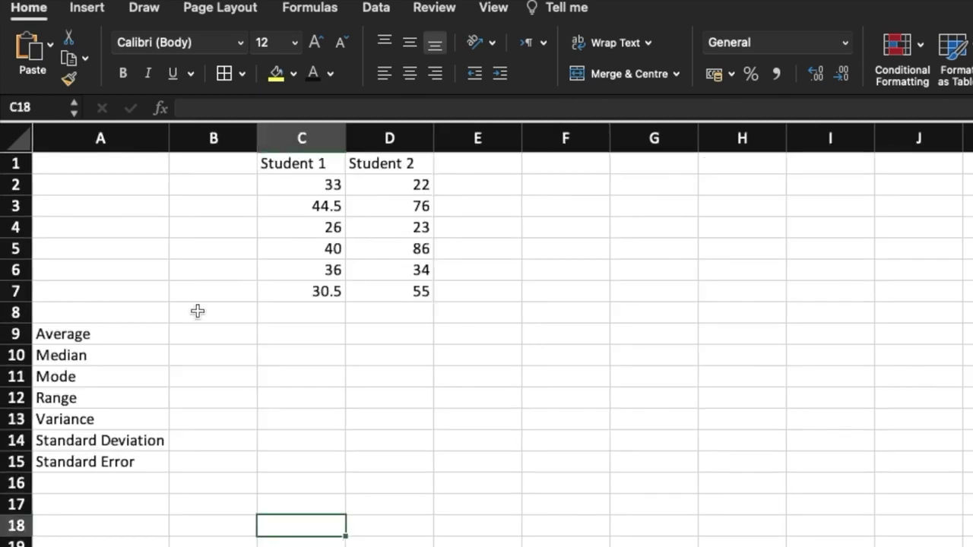
left_click_drag(304, 165, 411, 291)
left_click(286, 186)
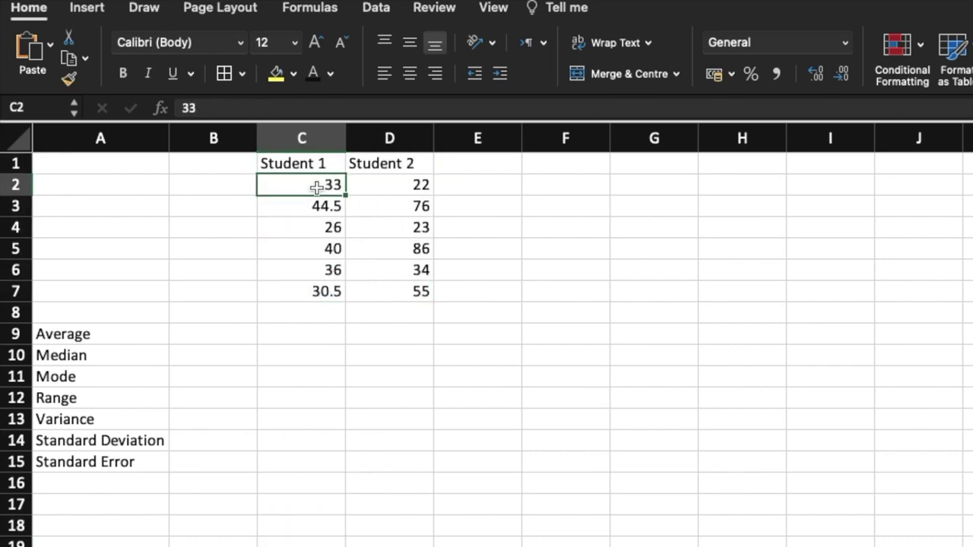
left_click_drag(315, 187, 315, 225)
left_click(521, 246)
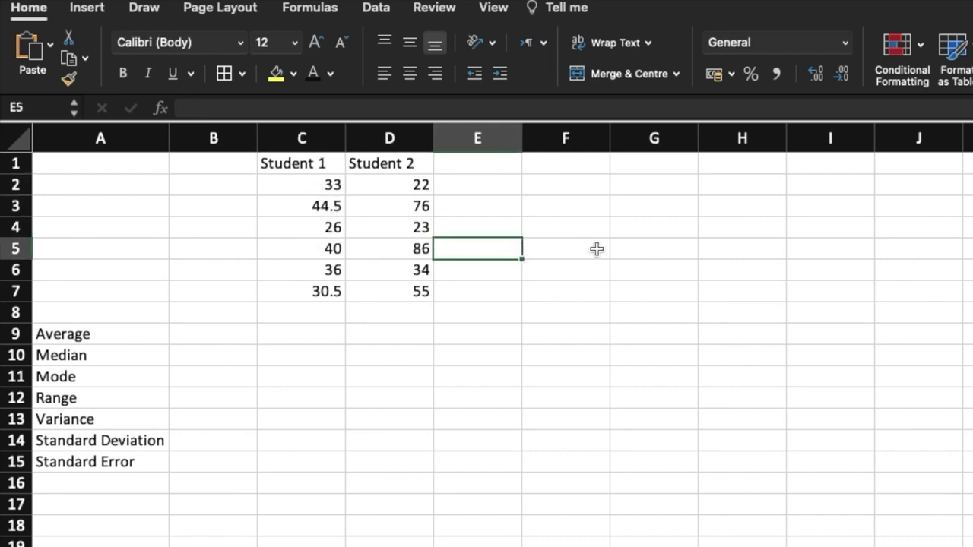
left_click(302, 376)
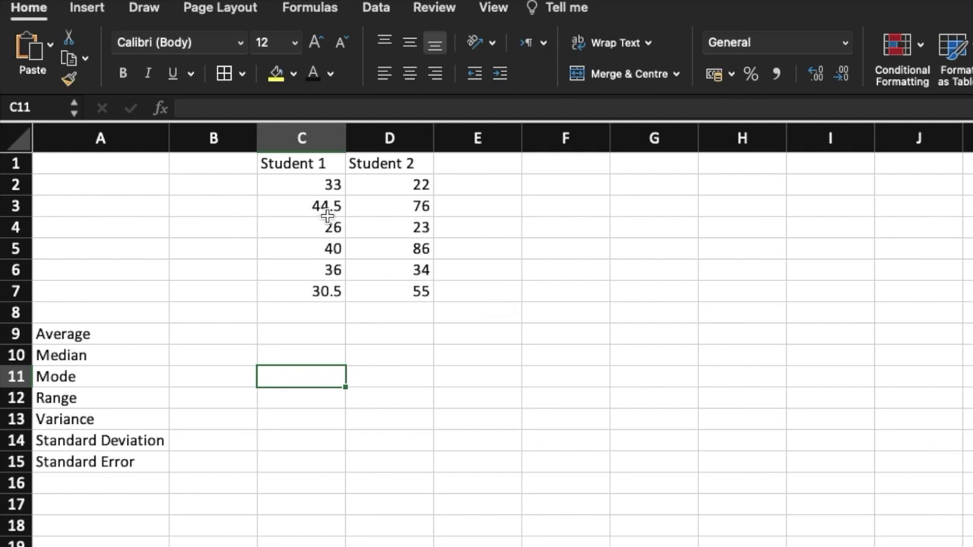
left_click_drag(311, 187, 312, 293)
left_click_drag(367, 185, 378, 287)
left_click(463, 306)
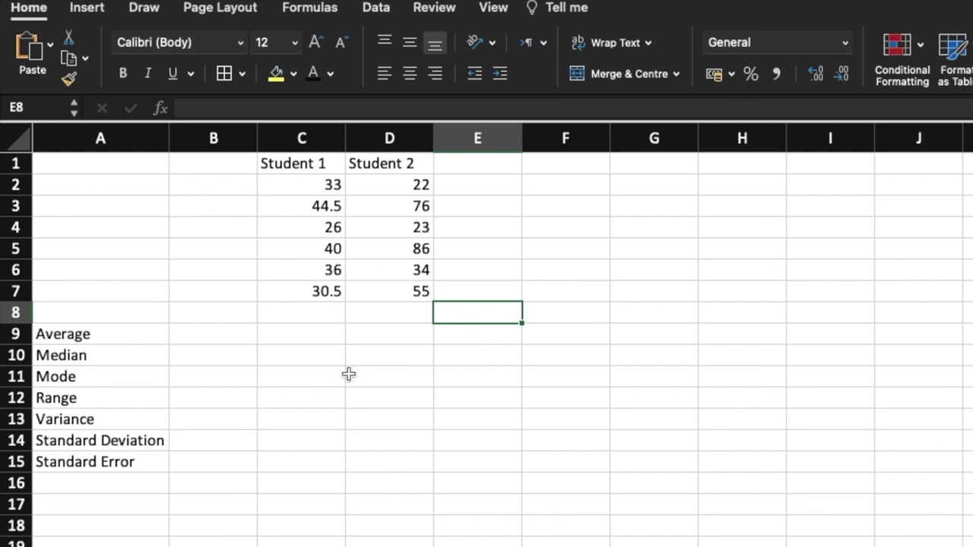
left_click(215, 332)
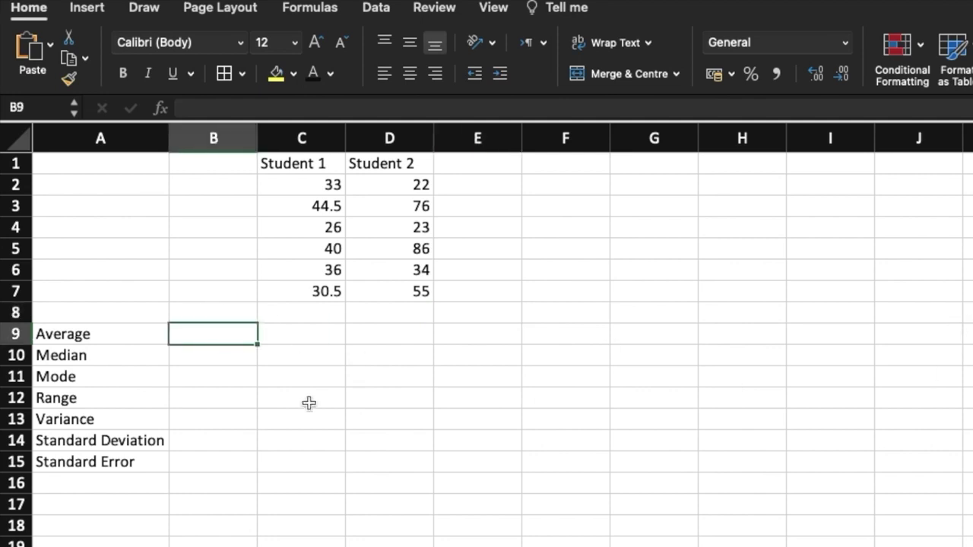
- Relabel A9 'Average/Mean' and enter =AVERAGE(C2:C7) beside it, giving 35
double_click(105, 334)
type("/Mean")
key("Return")
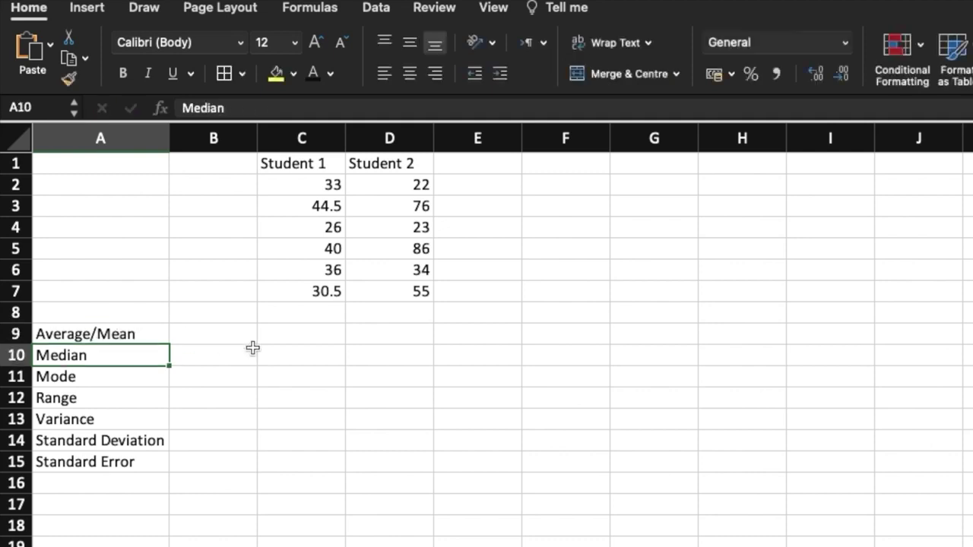
left_click(203, 340)
type("=")
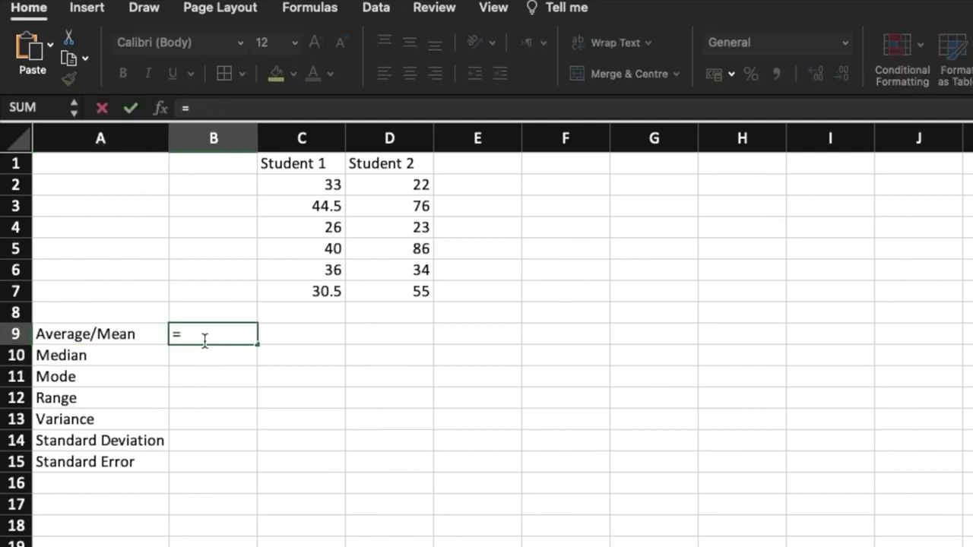
type("avearage(")
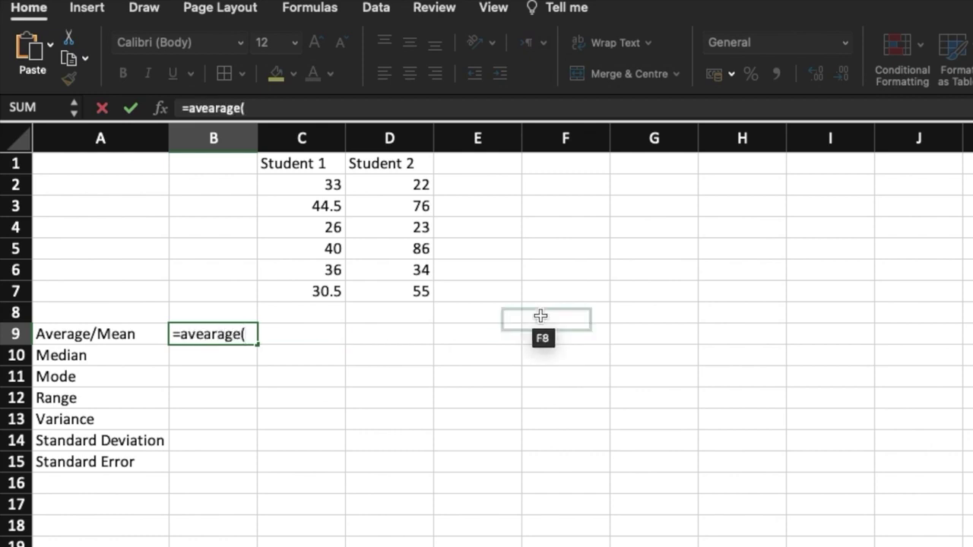
key("BackSpace")
key("BackSpace")
type("rage(")
key("Up")
key("Up")
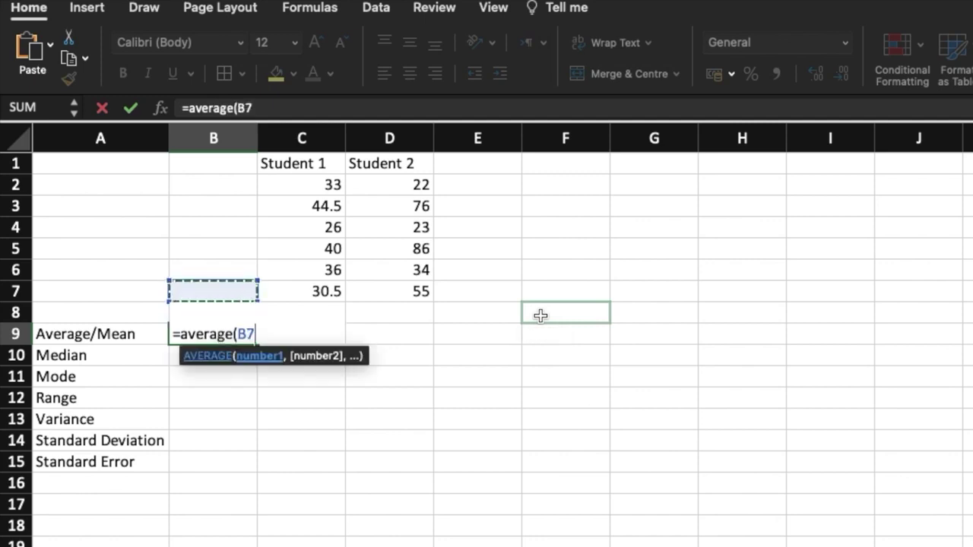
key("Right")
key("shift+Up")
key("shift+Up")
key("shift+Up")
key("shift+Up")
key("shift+Up")
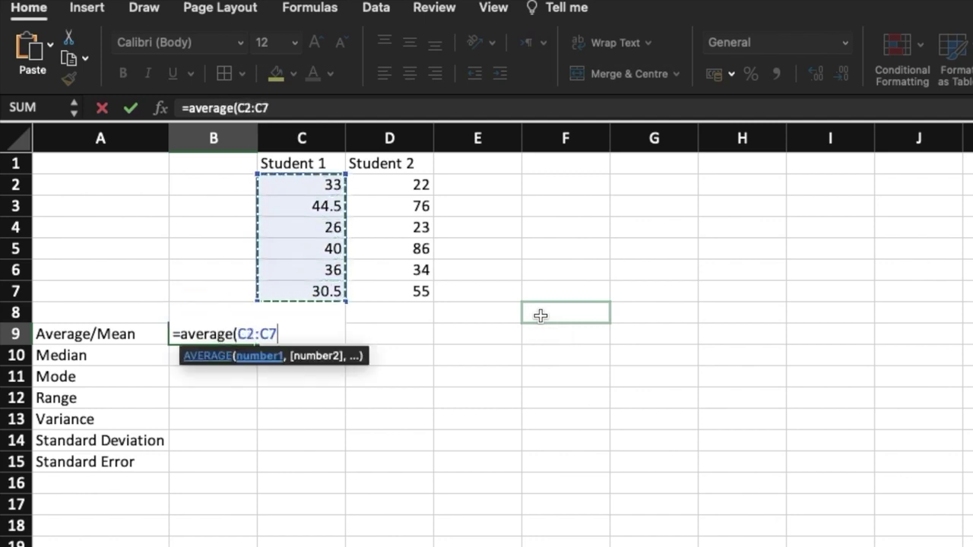
type(")")
key("Return")
- Enter =MEDIAN(C2:C7) in B10, giving 34.5
type("=mediac")
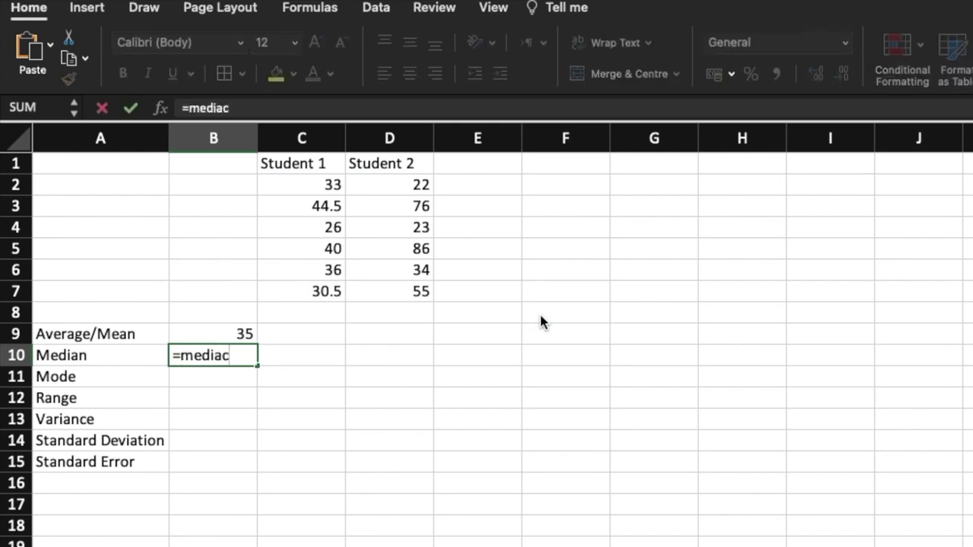
key("BackSpace")
type("n(")
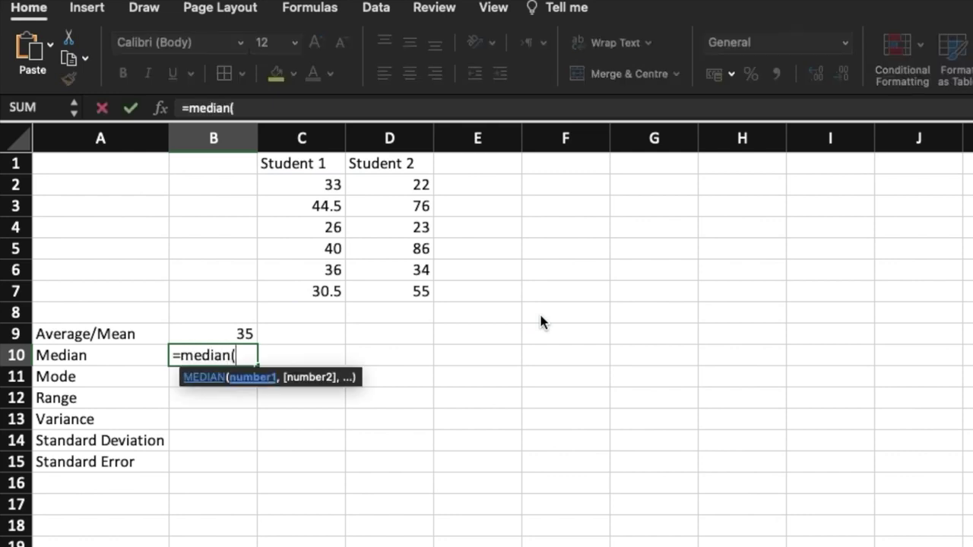
key("Up")
key("Up")
key("Up")
key("Right")
key("shift+Up")
key("shift+Up")
key("shift+Up")
- Enter =MODE(C2:C7) in B11, which returns #N/A
key("shift+Up")
key("shift+Up")
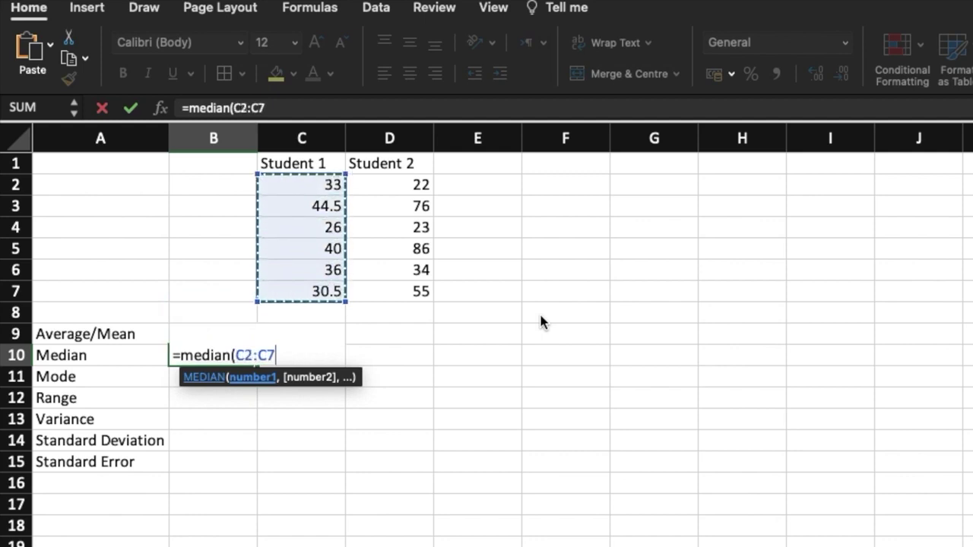
type(")")
key("Return")
type("mo")
key("BackSpace")
key("BackSpace")
type("=mode(")
key("Up")
key("Up")
key("Up")
key("Up")
key("Right")
key("shift+Up")
key("shift+Up")
key("shift+Up")
key("shift+Up")
key("shift+Up")
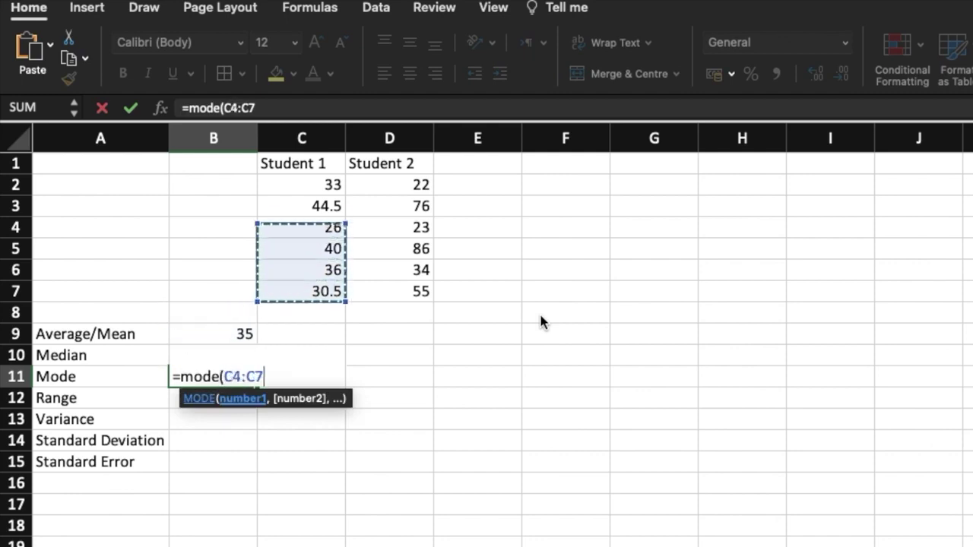
type(")")
key("Return")
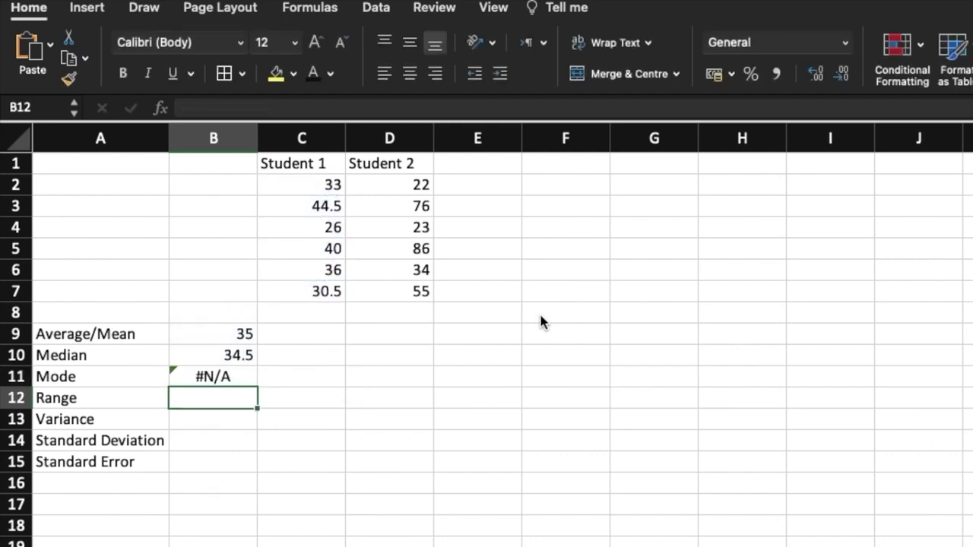
- Start the range formula in B12 with MAX(C2:C7)
type("=max(")
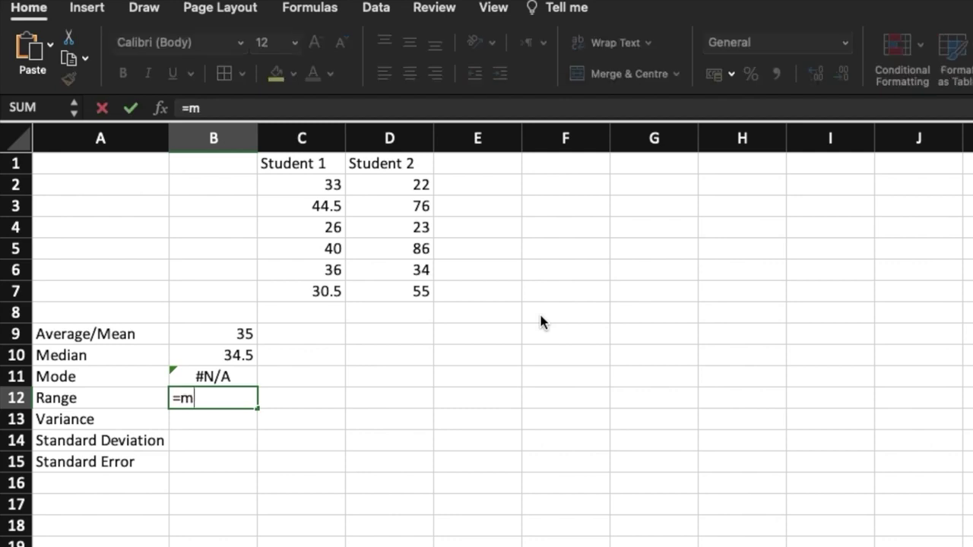
key("Up")
key("Up")
key("Up")
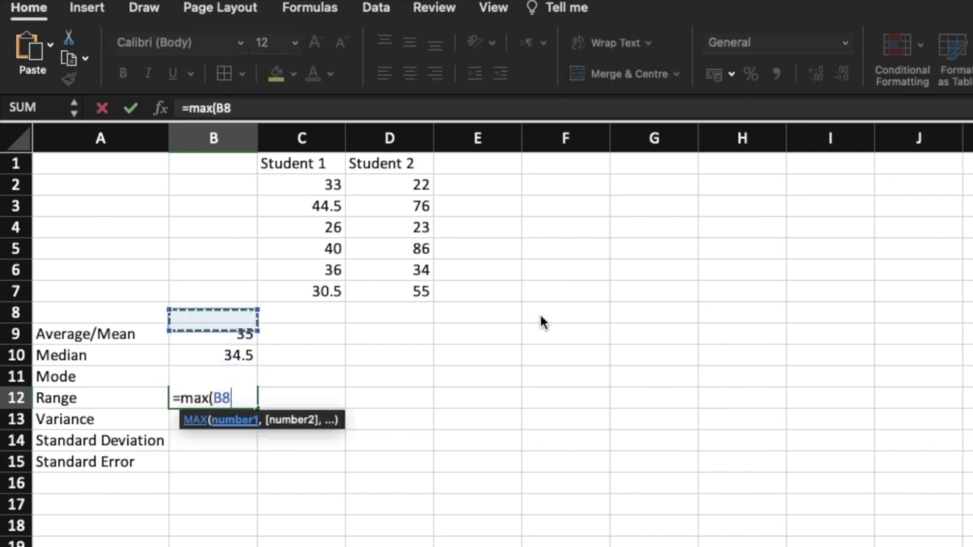
key("Up")
key("Right")
key("shift+Up")
key("shift+Up")
key("shift+Up")
key("shift+Up")
key("shift+Up")
key("shift+Up")
key("shift+Down")
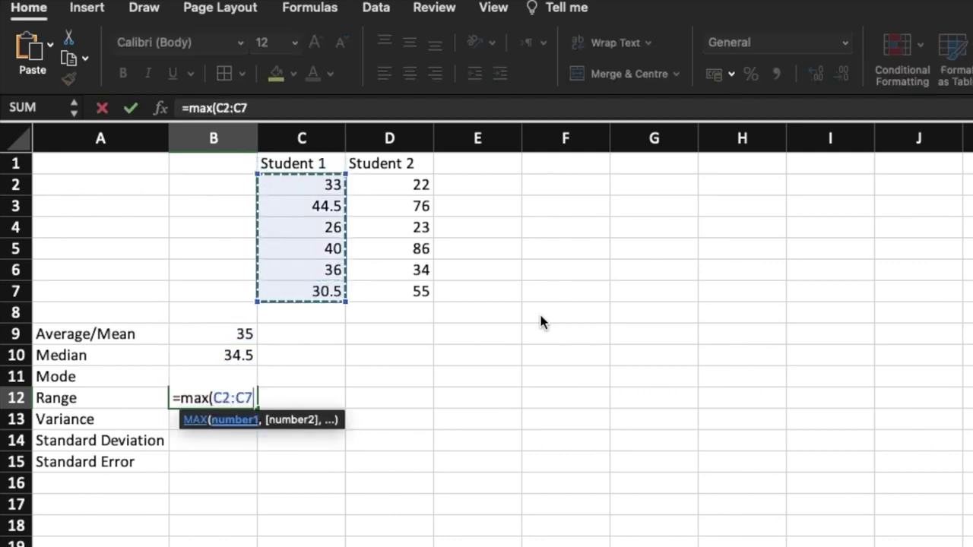
type(")=min")
type("(")
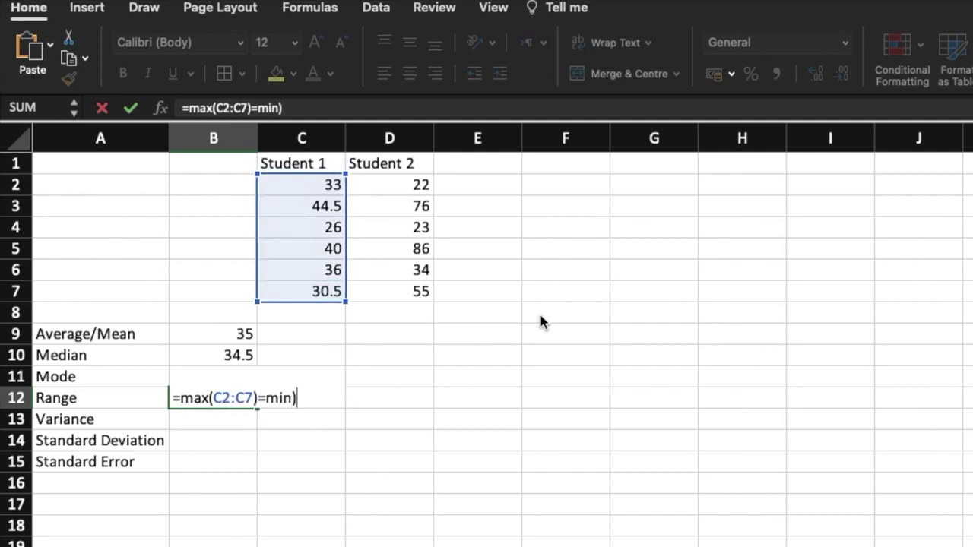
key("BackSpace")
key("BackSpace")
key("BackSpace")
key("BackSpace")
key("BackSpace")
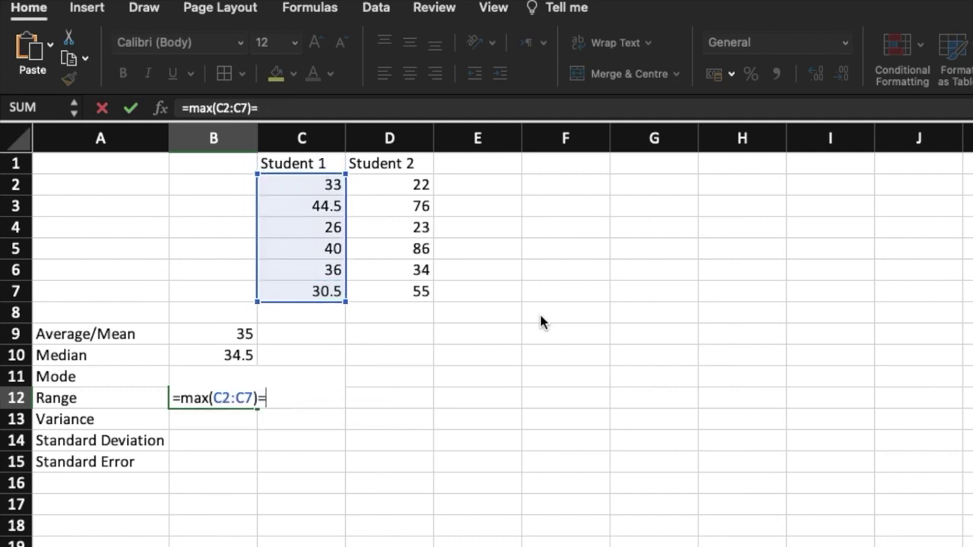
- Subtract MIN(C2:C7) to complete the range, giving 18.5
type("-min(")
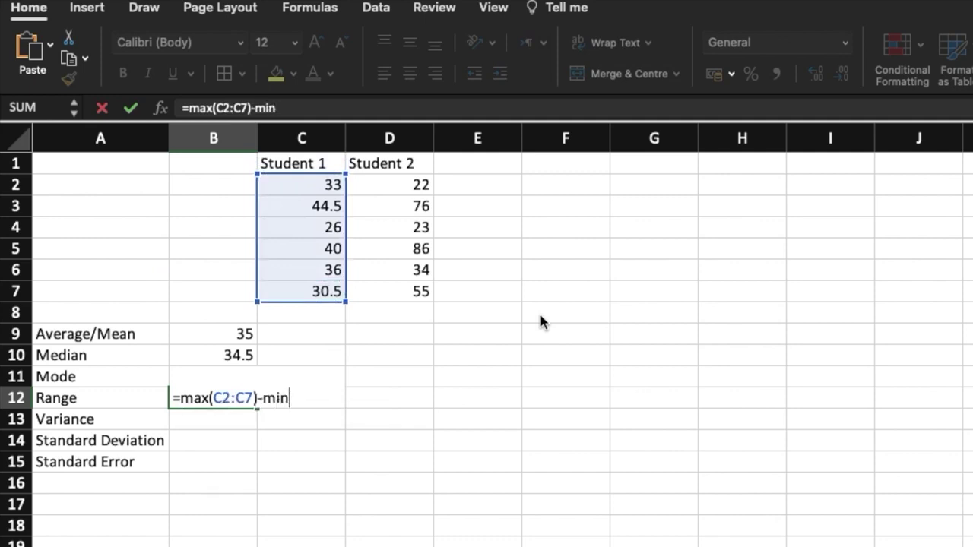
key("Up")
key("Up")
key("Up")
key("Up")
key("Right")
key("Up")
key("shift+Up")
key("shift+Up")
key("shift+Up")
key("shift+Up")
key("shift+Up")
key("shift+Up")
key("shift+Down")
type(")")
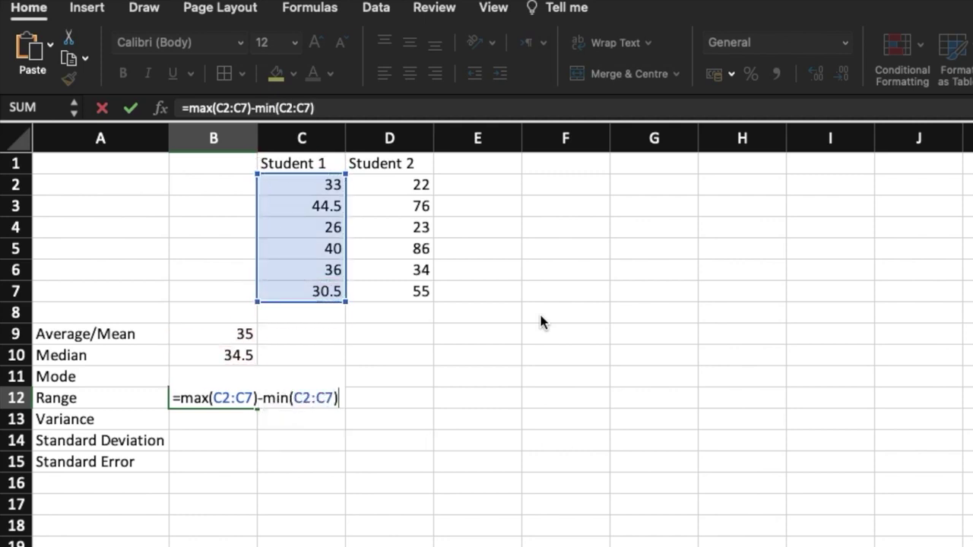
key("Return")
type("=vari")
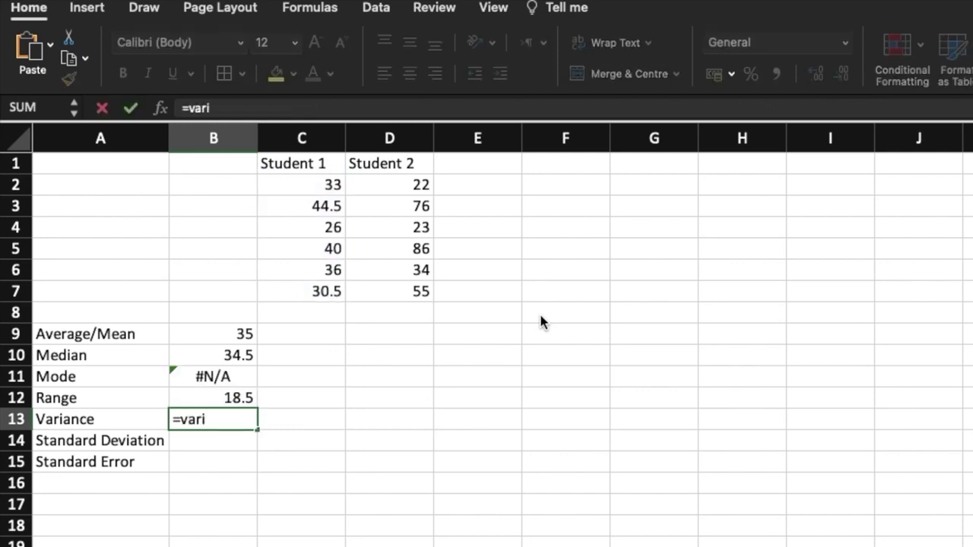
- Finish the Student 1 variance formula in B13 as =VAR(C2:C7), giving 44.3
key("BackSpace")
type("(")
key("Up")
key("Up")
key("Up")
key("Up")
key("Up")
key("Up")
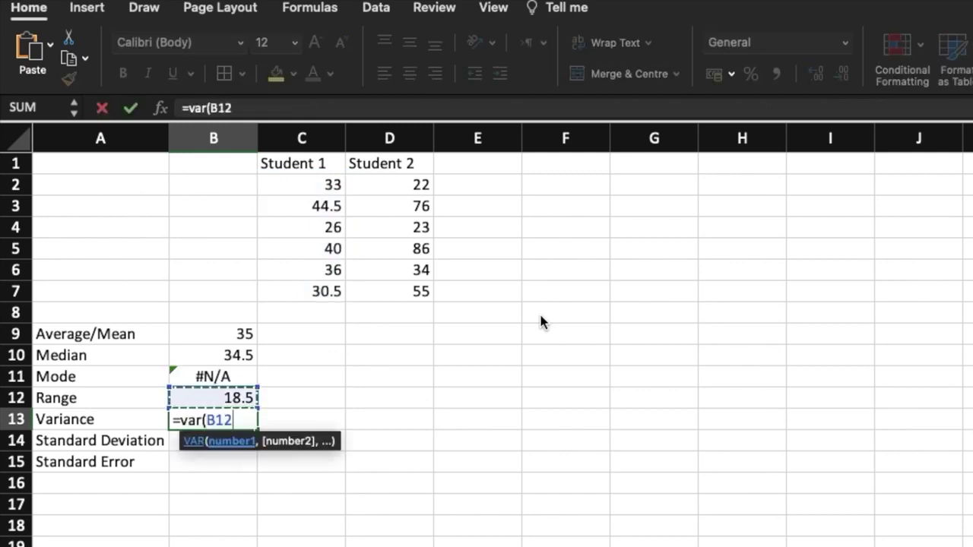
key("Right")
key("shift+Up")
key("shift+Up")
key("shift+Up")
key("shift+Up")
key("shift+Up")
key("shift+Up")
key("shift+Down")
type(")")
key("Return")
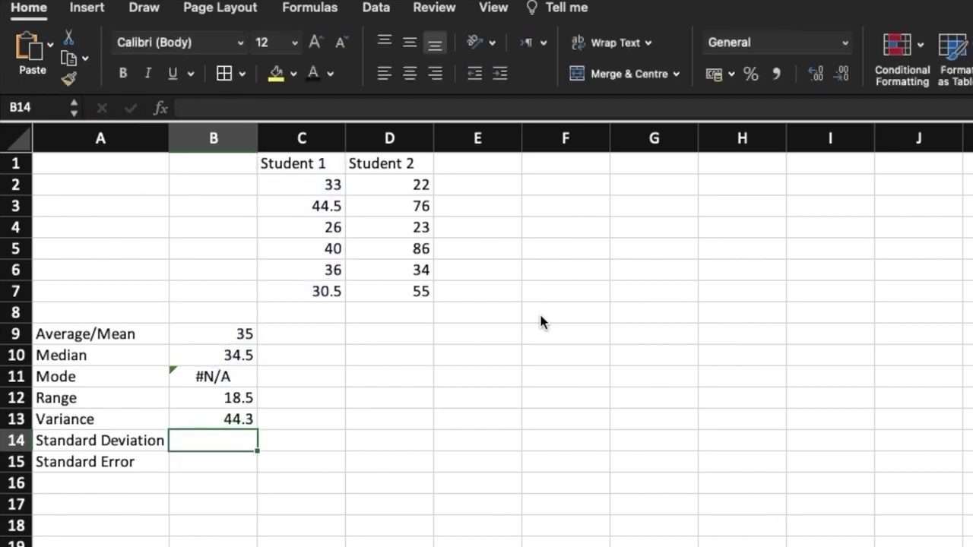
- Enter =STDEV(C2:C7) in B14 for the Student 1 standard deviation, 6.6558245
type("=")
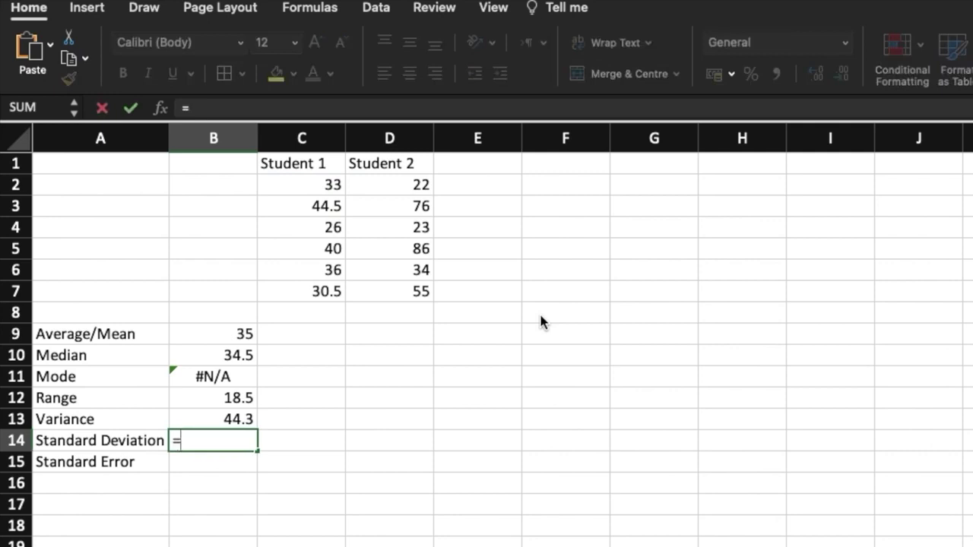
type("stdev(B14")
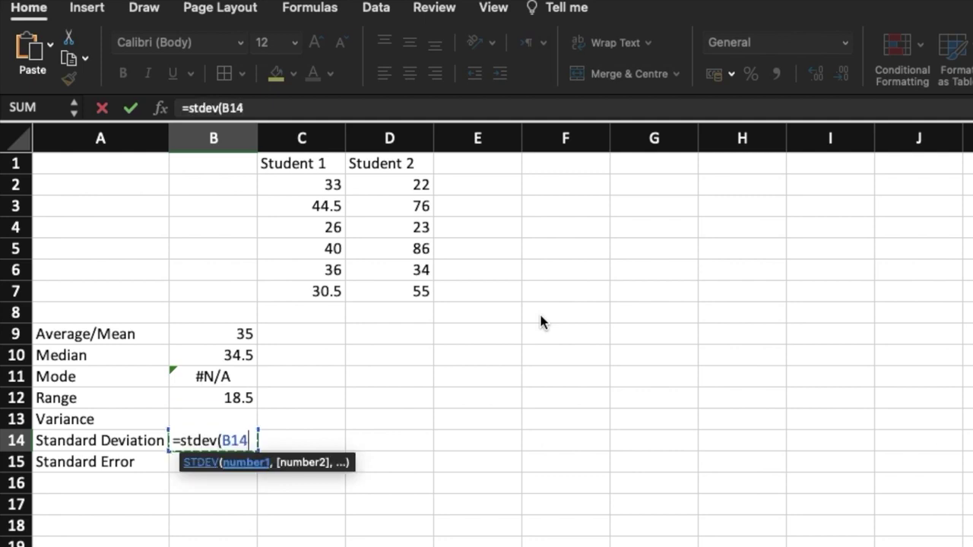
key("Up")
key("Up")
key("Up")
key("Up")
key("Up")
key("Up")
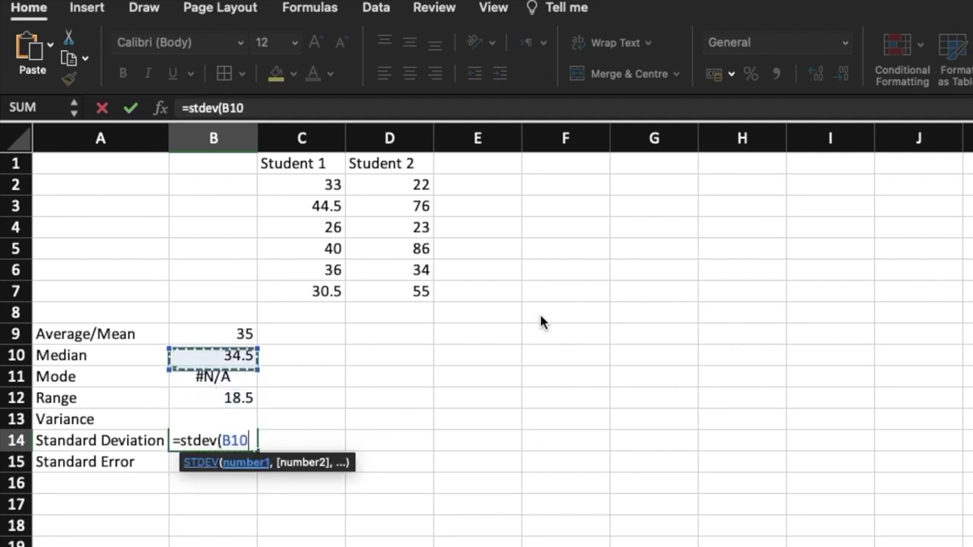
key("Right")
key("Up")
key("shift+Up")
key("shift+Up")
key("shift+Up")
key("shift+Up")
key("shift+Up")
key("shift+Up")
key("shift+Down")
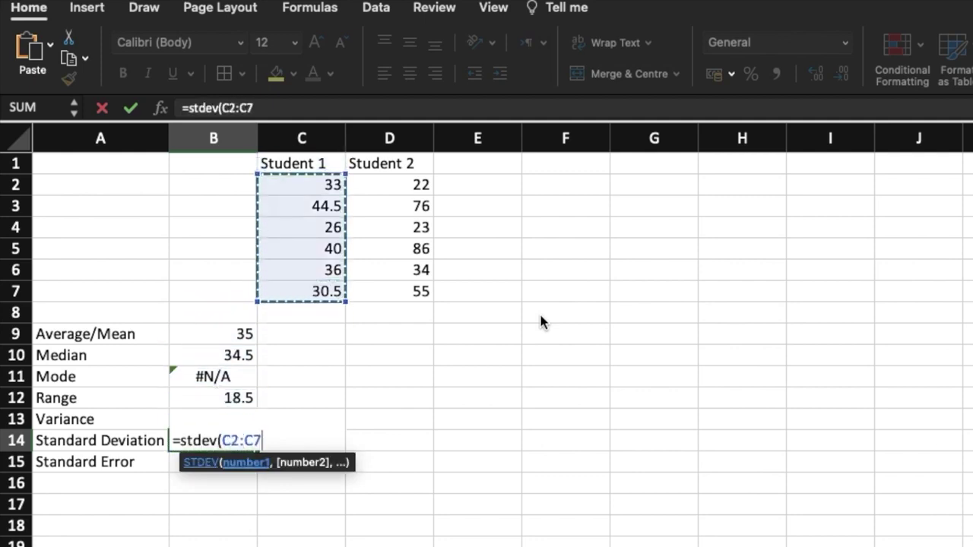
type(")")
key("Return")
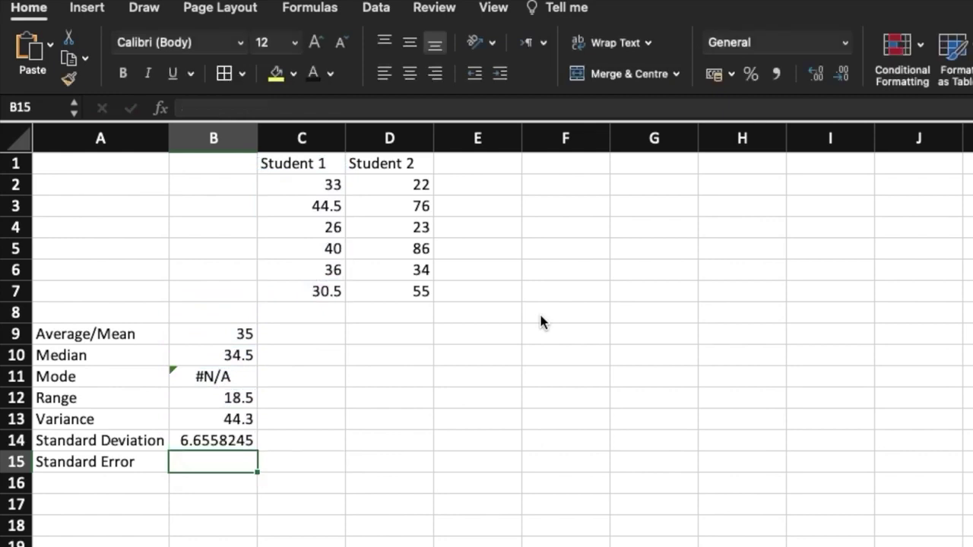
- Enter =B14/SQRT(COUNT(C2:C7)) in B15, giving the standard error 2.717229
type("=")
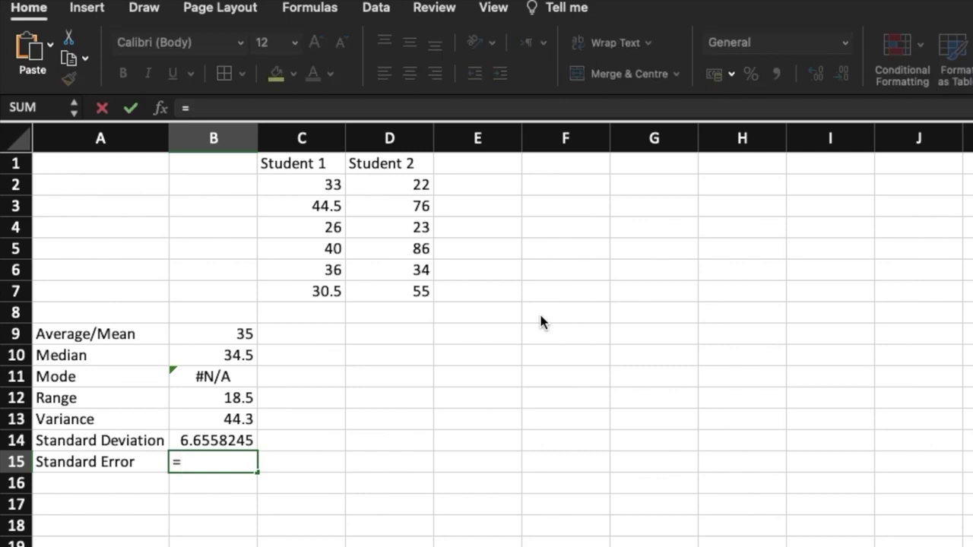
key("Up")
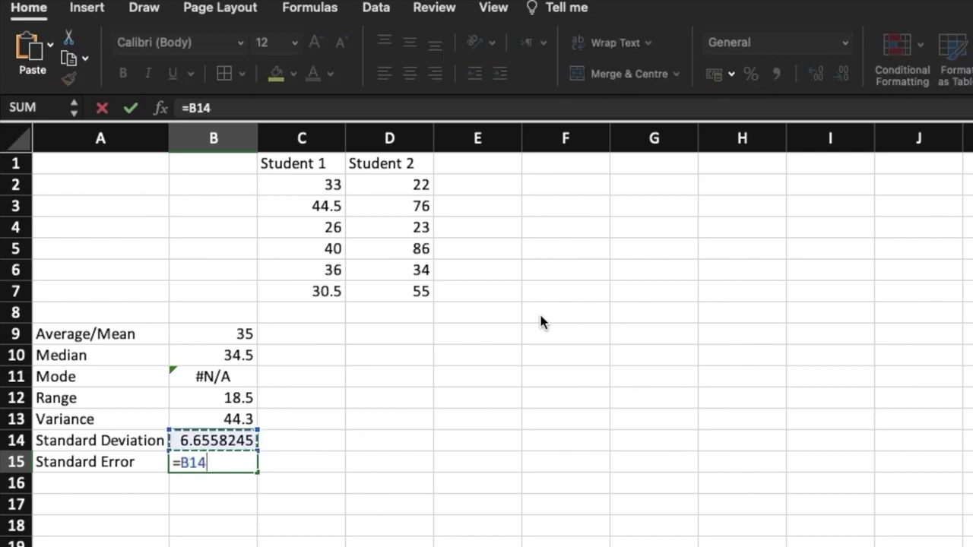
type("/")
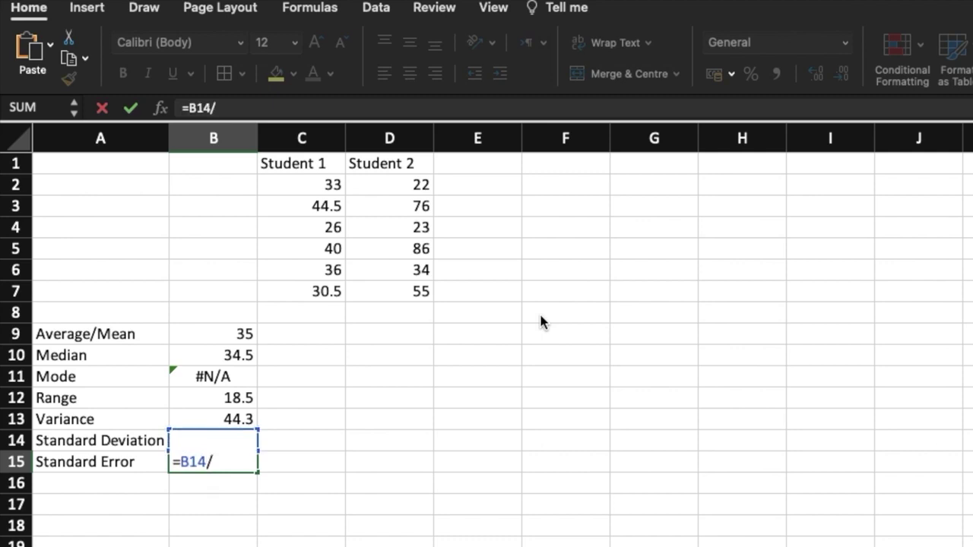
type("sqrt(")
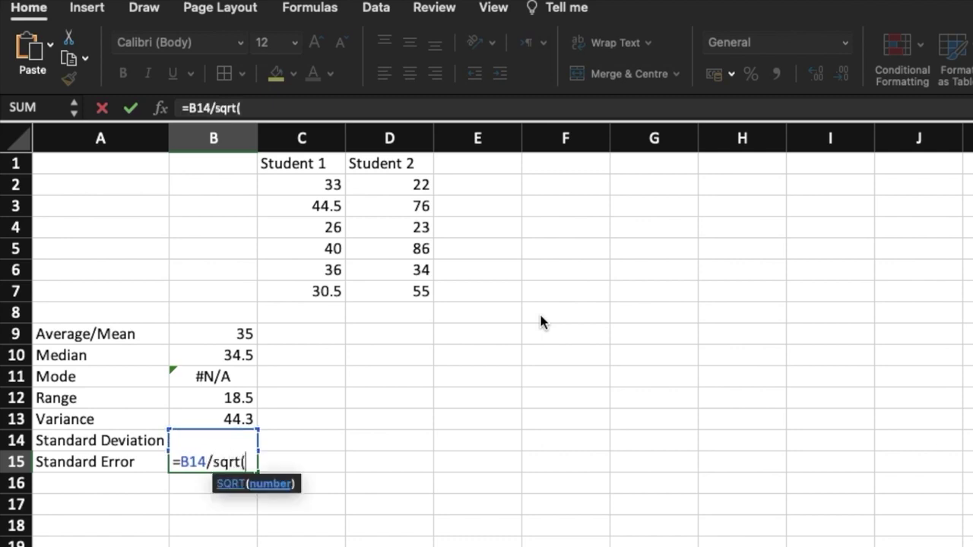
type("count(B14")
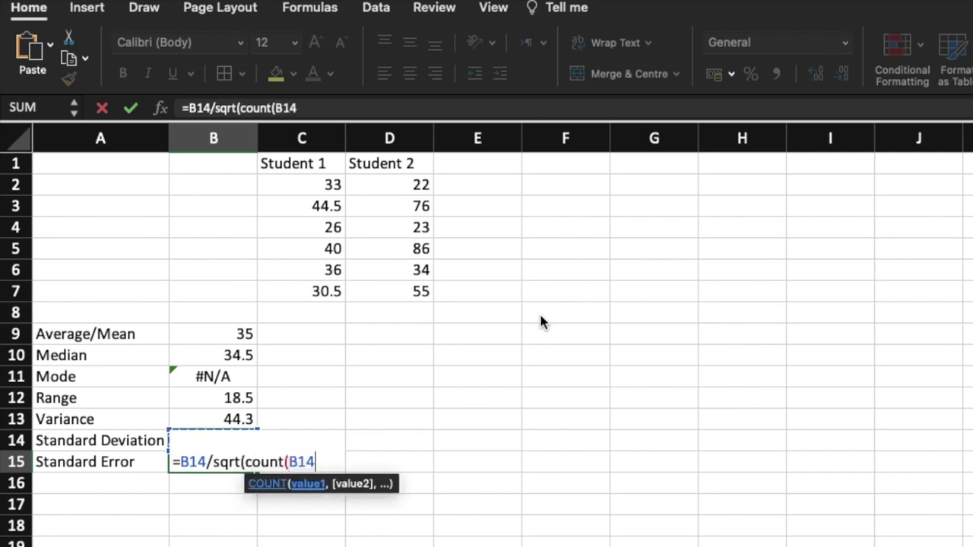
key("Up")
key("Up")
key("Up")
key("Up")
key("Up")
key("Up")
key("Right")
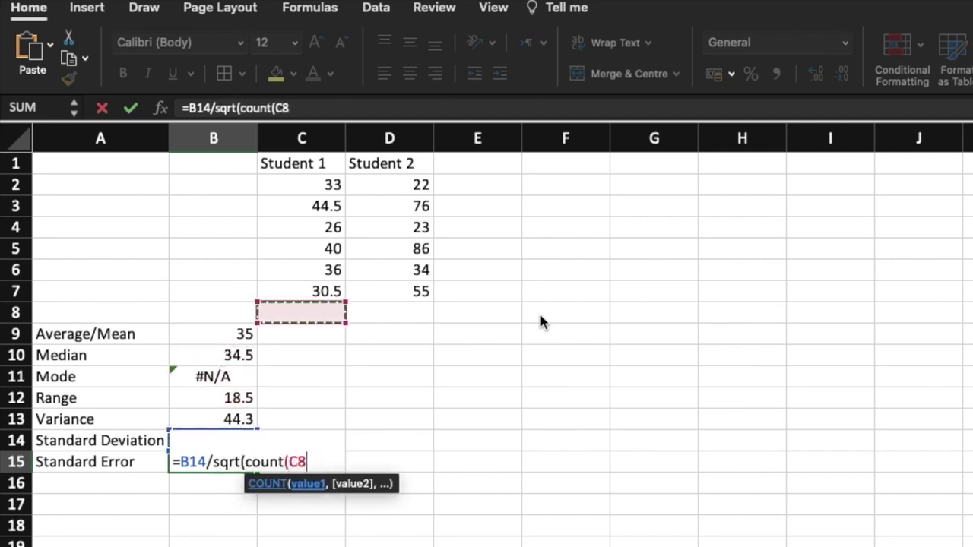
key("Up")
key("shift+Up")
key("shift+Up")
key("shift+Up")
key("shift+Up")
key("shift+Up")
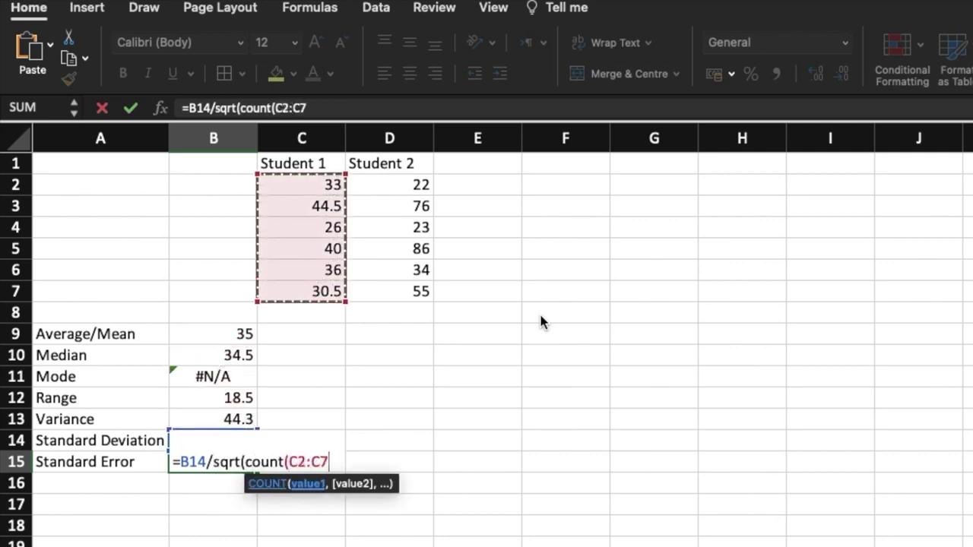
type("))")
key("Return")
key("Up")
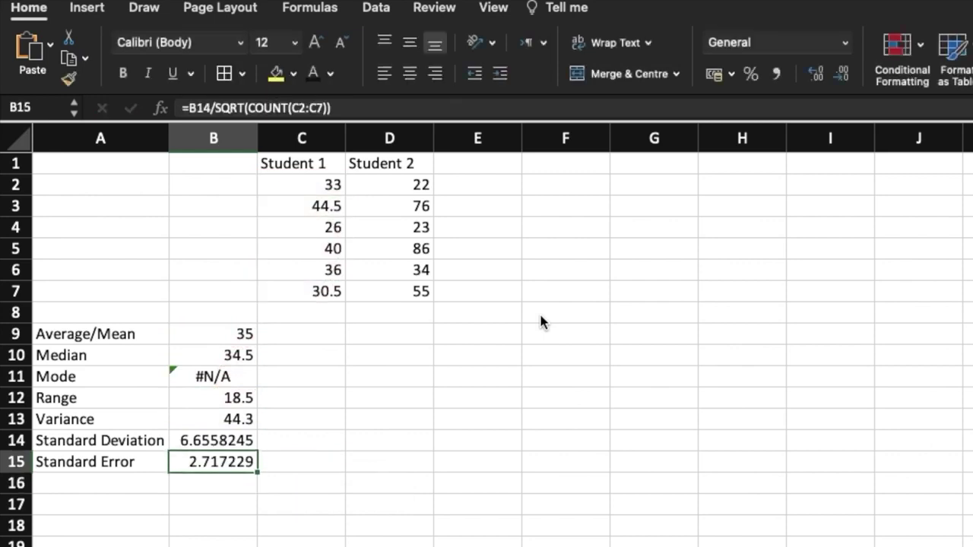
key("Right")
key("Up")
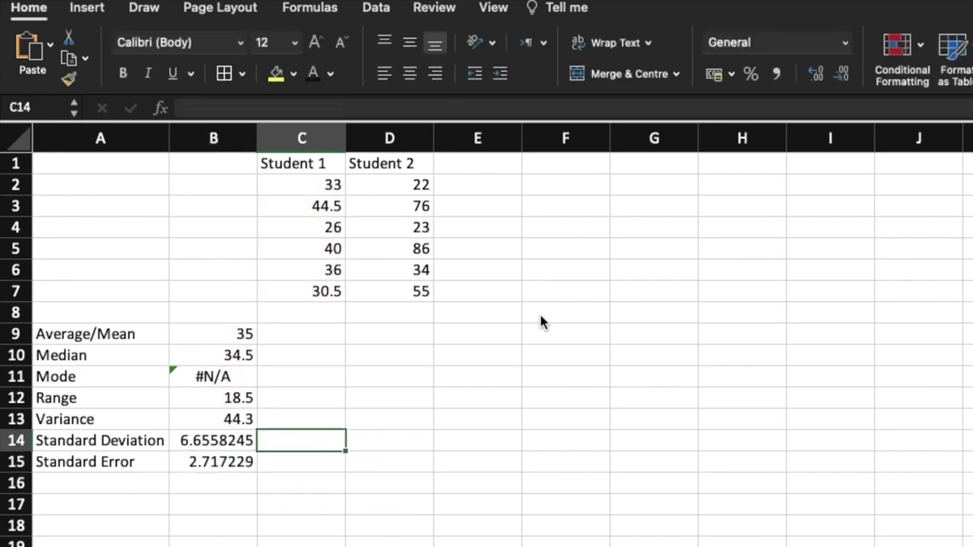
- Fill C9:C15 with the statistics formulas applied to Student 2's scores in D2:D7
key("Up")
key("Up")
key("Up")
key("Up")
key("Up")
key("shift+Down")
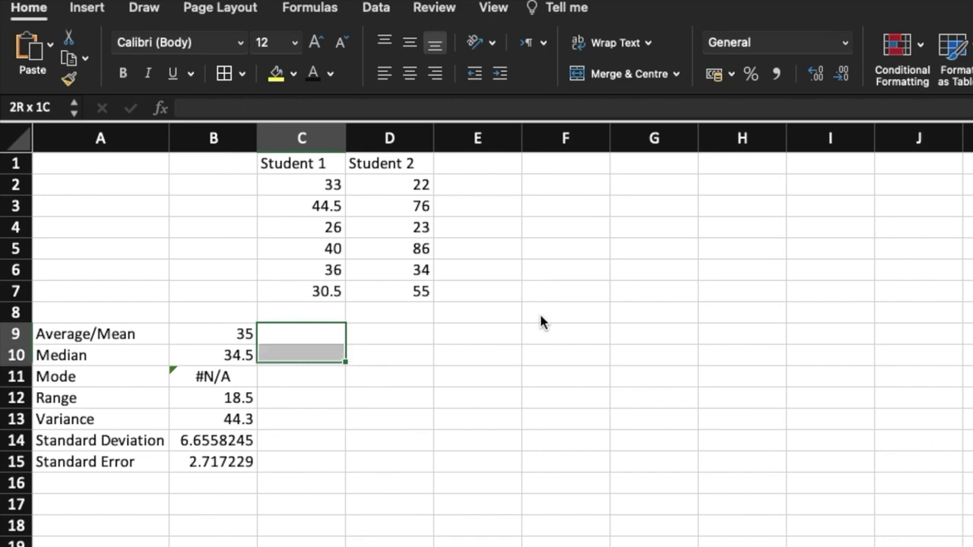
key("shift+Down")
key("shift+Down")
key("shift+Down")
key("shift+Down")
key("shift+Down")
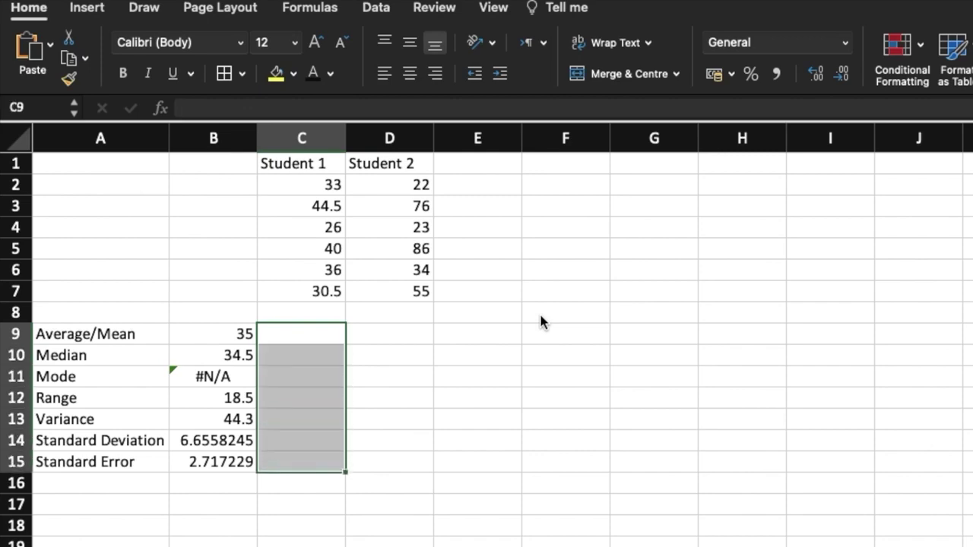
key("ctrl+v")
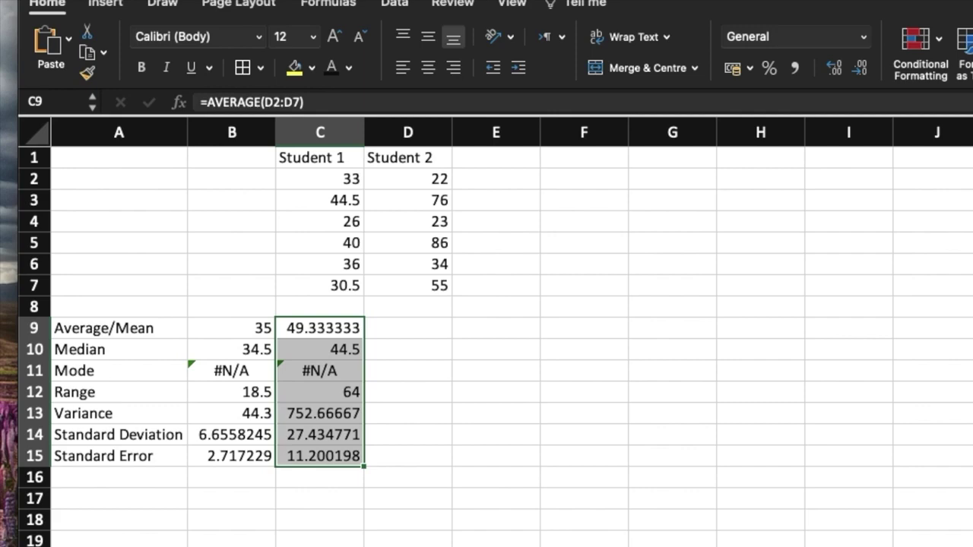
left_click(426, 411)
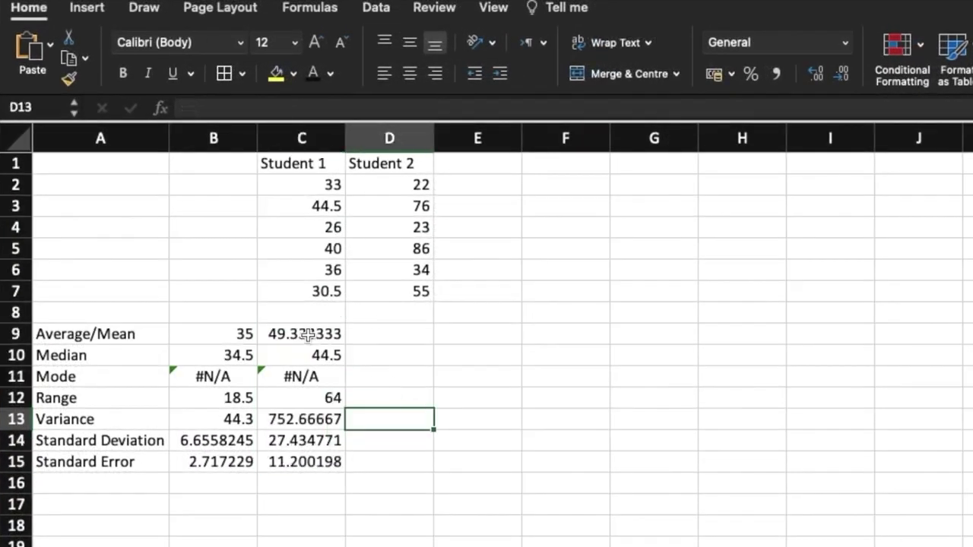
- Check the average, median and mode formulas in C9:C11 without changing them
left_click(308, 336)
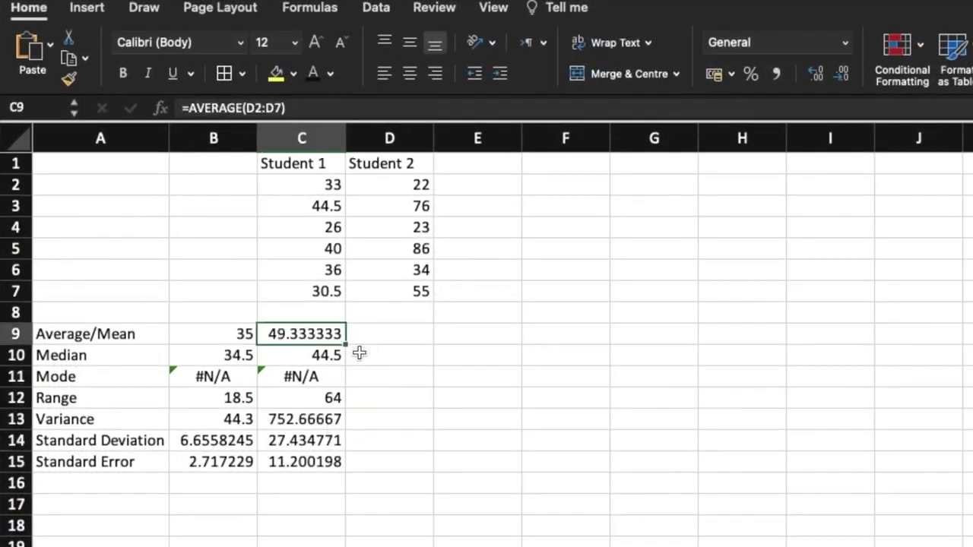
double_click(285, 335)
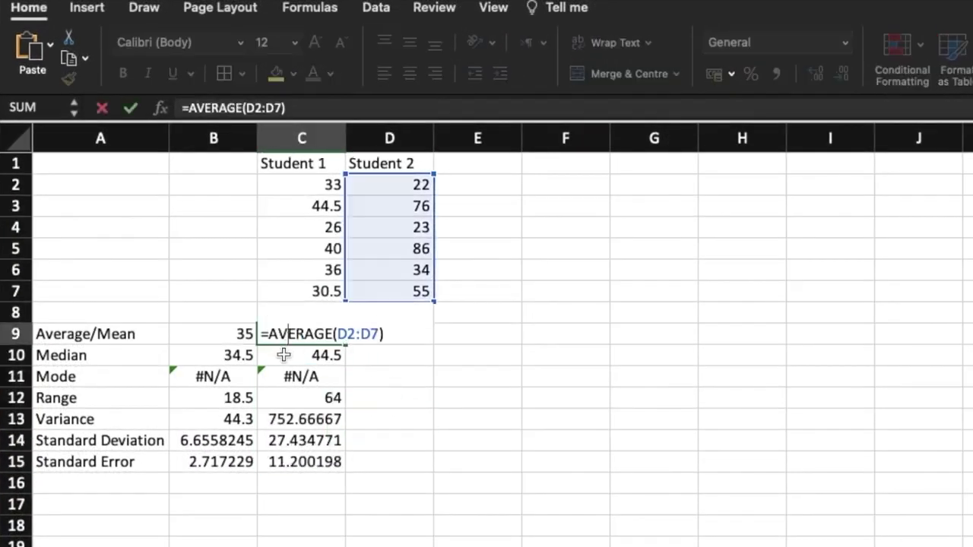
double_click(285, 355)
double_click(289, 377)
key("Escape")
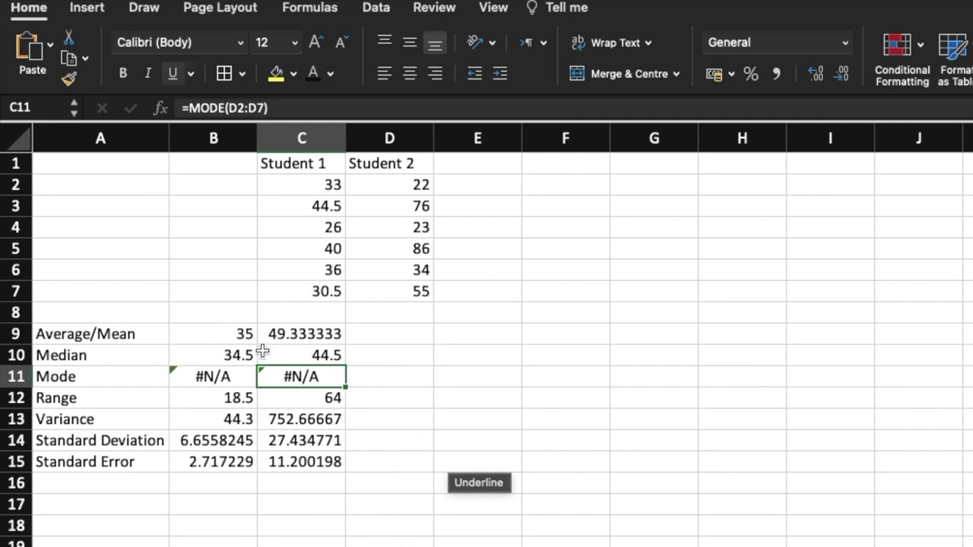
left_click(276, 441)
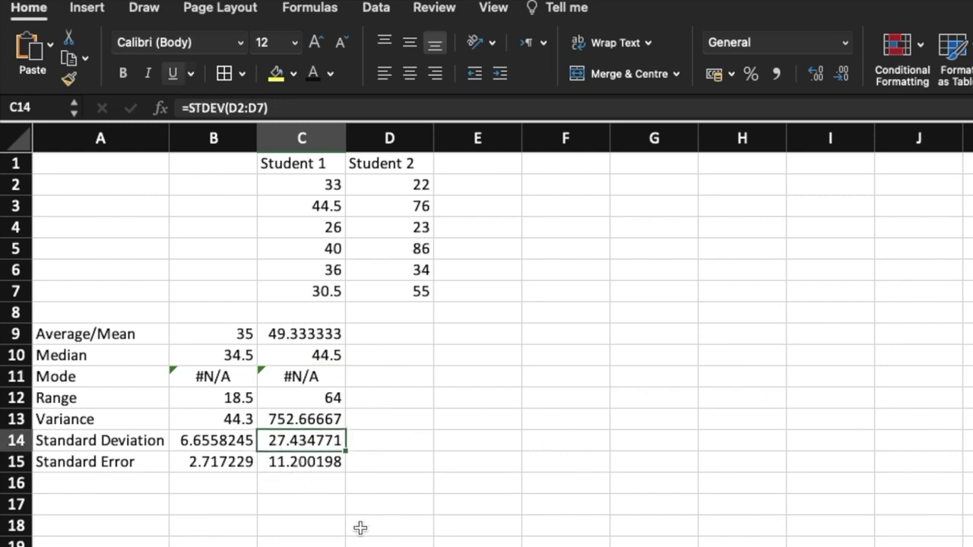
left_click(294, 418)
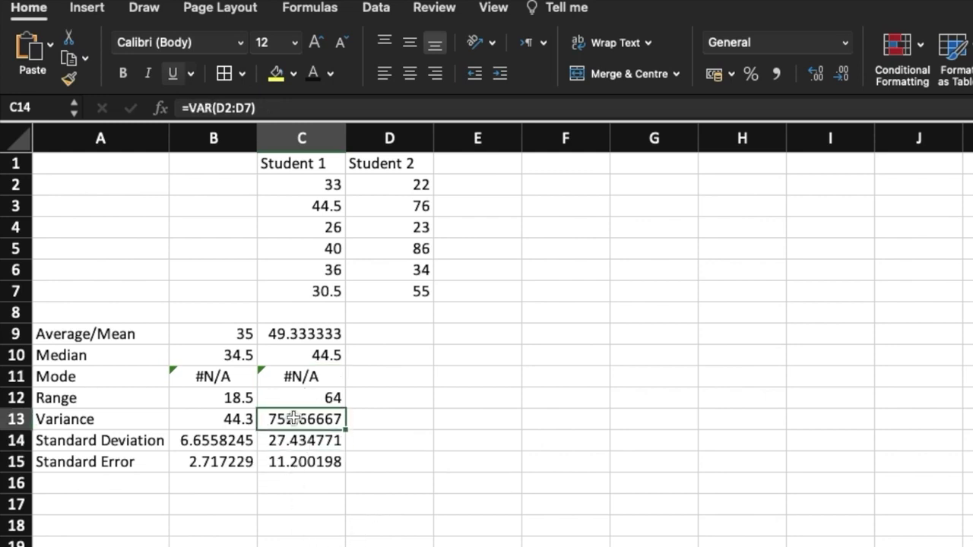
left_click(296, 464)
left_click(302, 441)
left_click_drag(302, 423, 308, 461)
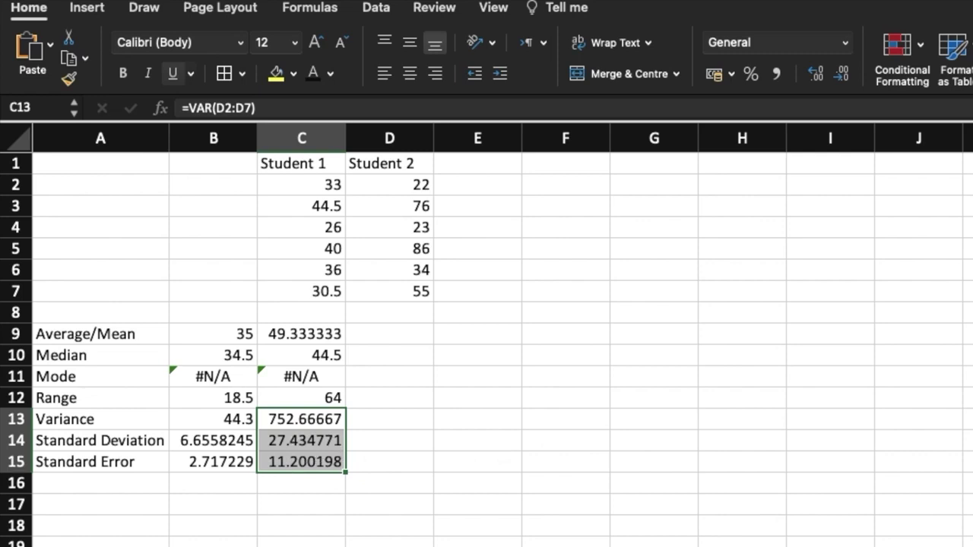
left_click(292, 539)
left_click_drag(298, 334, 306, 465)
left_click(502, 505)
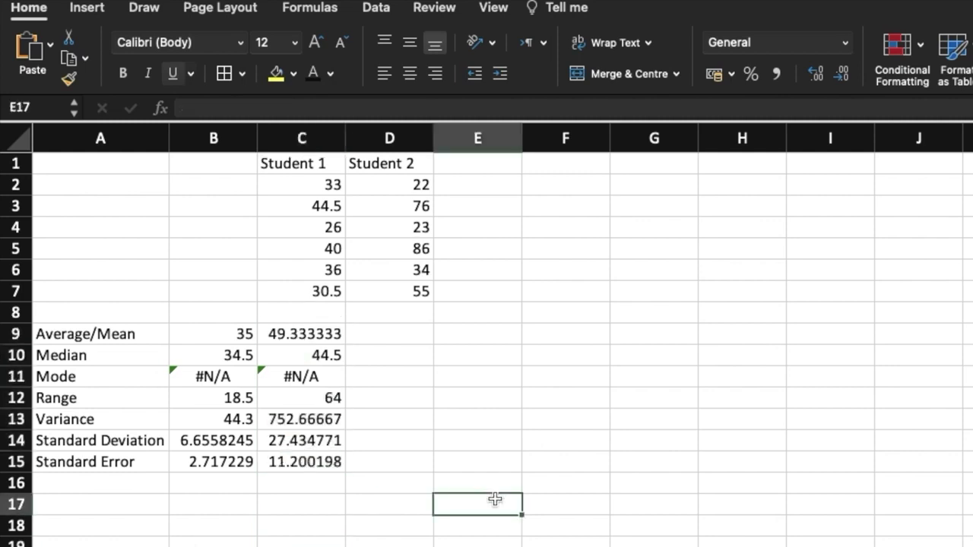
left_click(205, 448)
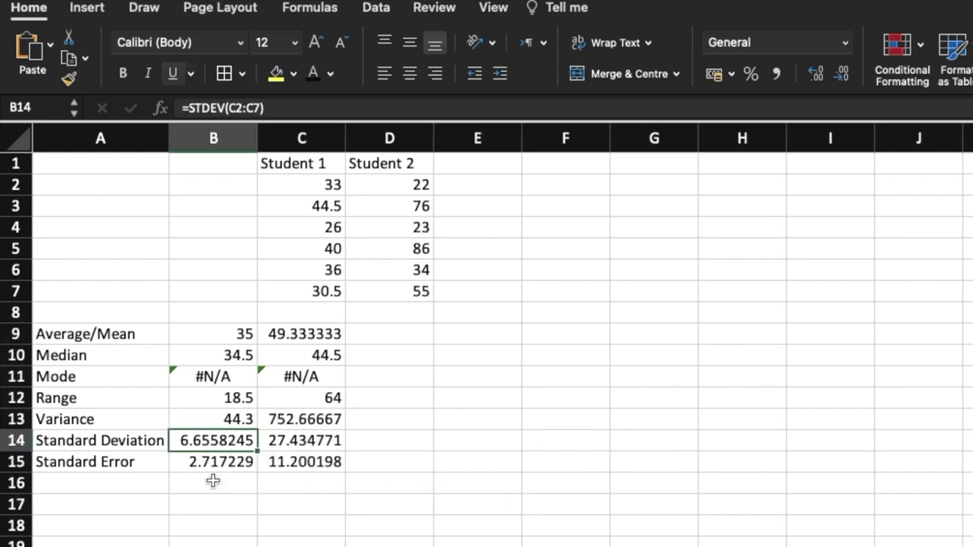
left_click(210, 422)
left_click(202, 461)
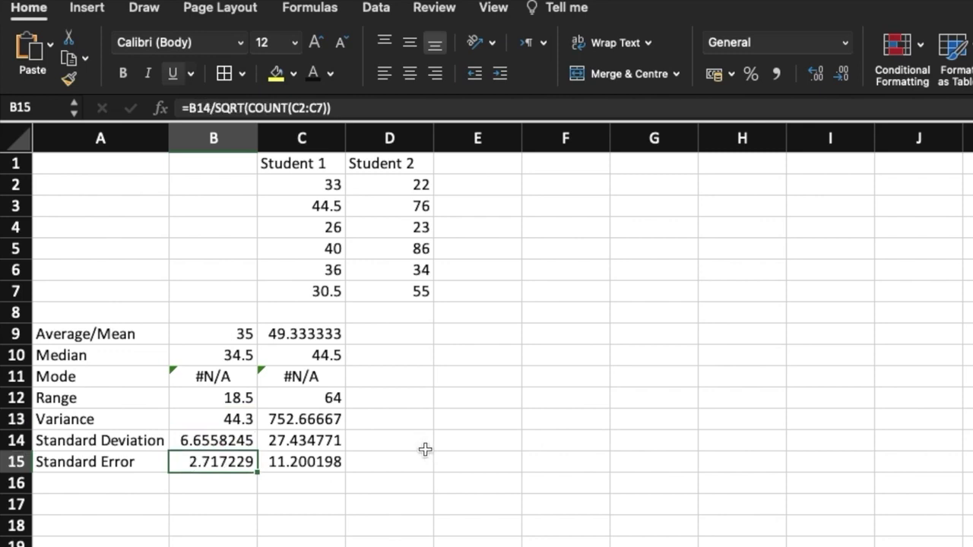
left_click_drag(280, 419, 291, 470)
left_click(407, 476)
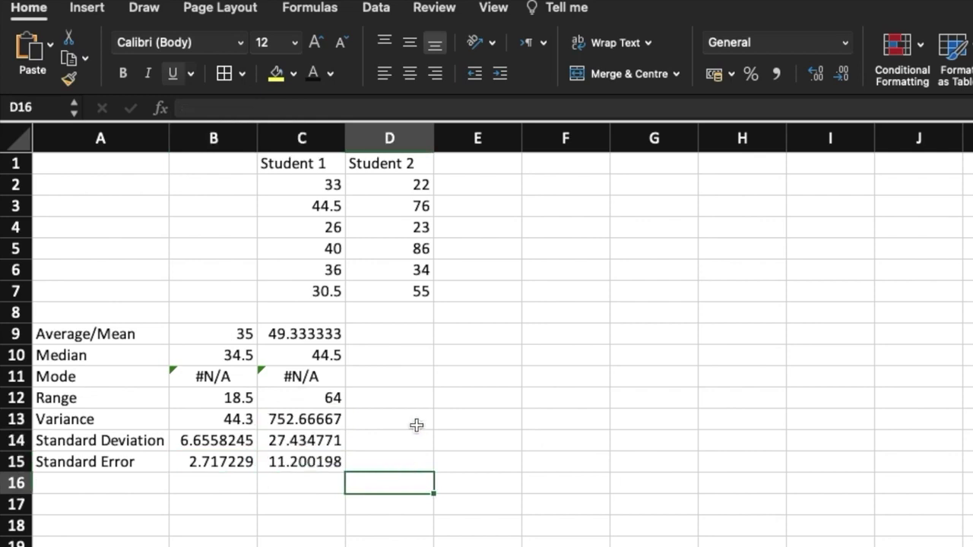
left_click_drag(302, 169, 313, 292)
left_click_drag(382, 169, 397, 268)
left_click(398, 317)
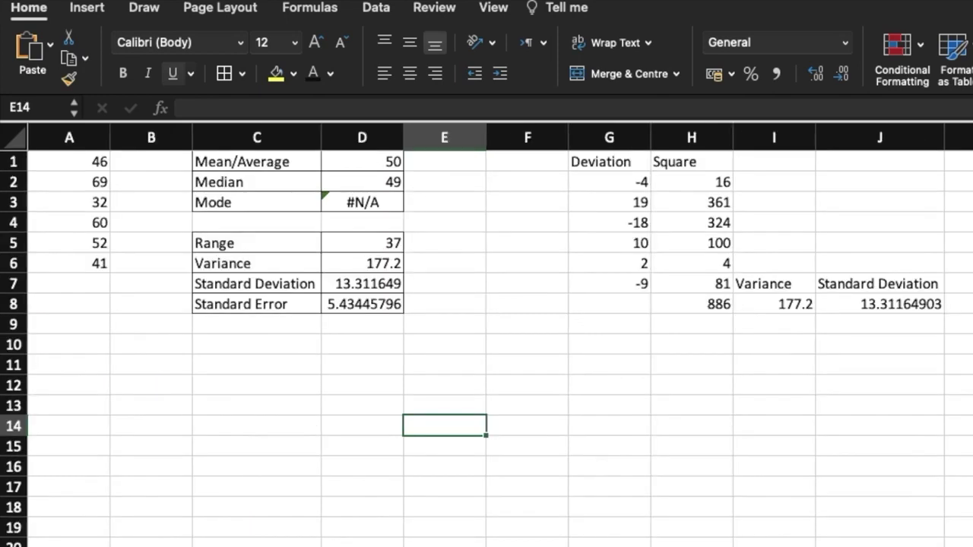
left_click(257, 546)
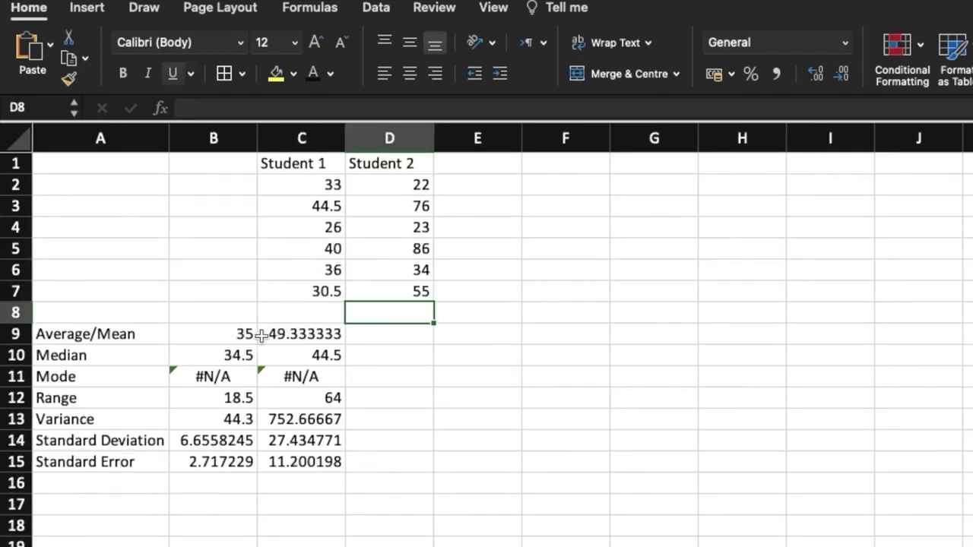
left_click_drag(226, 333, 340, 462)
left_click(461, 495)
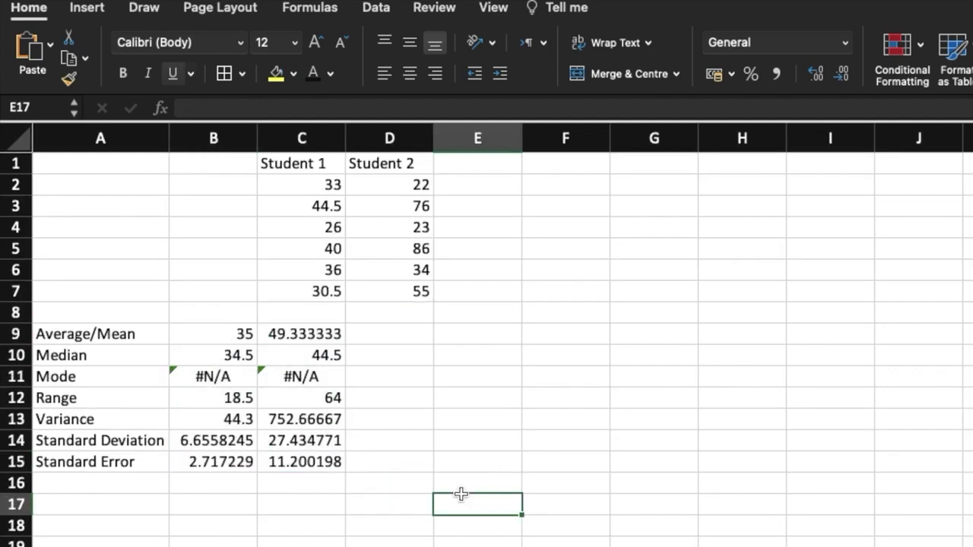
- Apply All Borders to the Student 1 and Student 2 score table C1:D7
left_click_drag(293, 162, 406, 291)
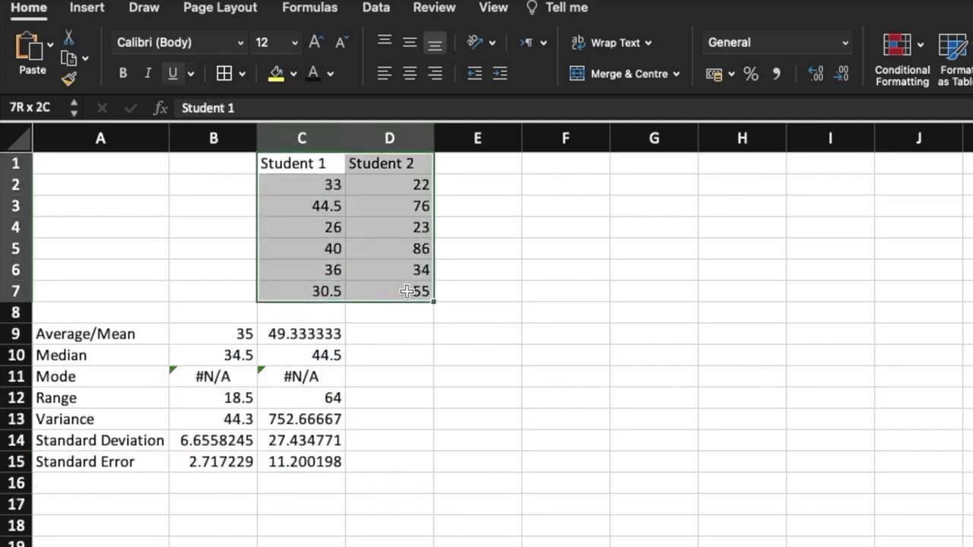
left_click(225, 73)
left_click(654, 270)
- Shade the header cells C1:D1 with a light blue fill colour
left_click_drag(302, 169, 403, 165)
left_click(293, 74)
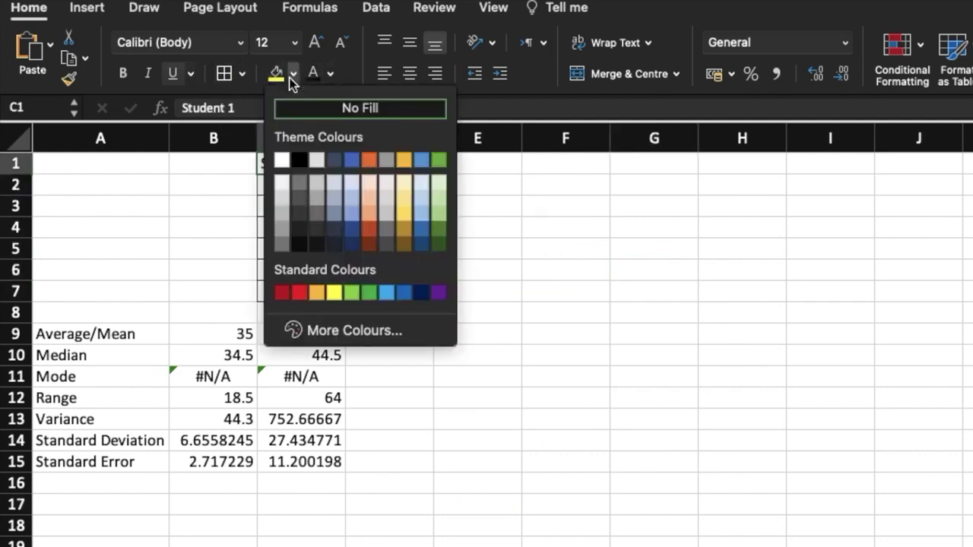
left_click(348, 204)
left_click(511, 256)
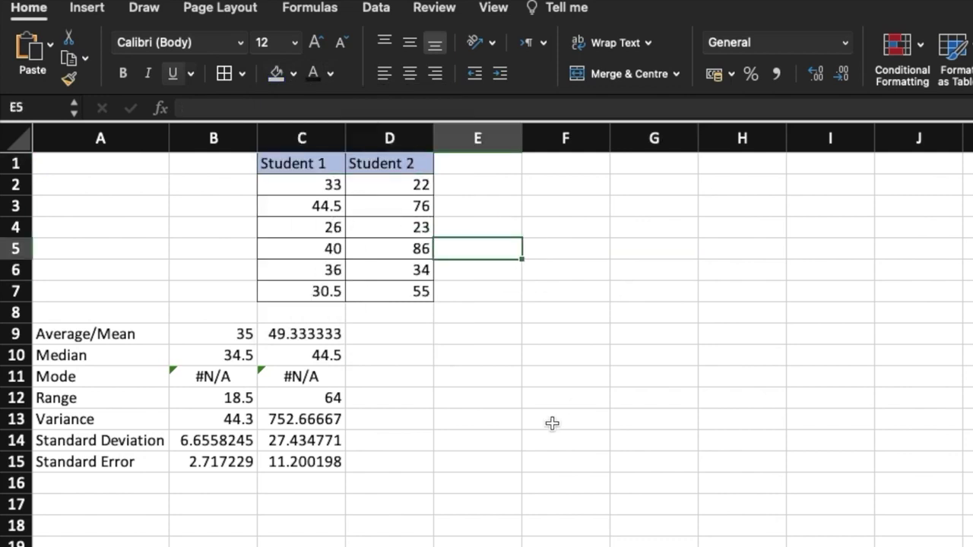
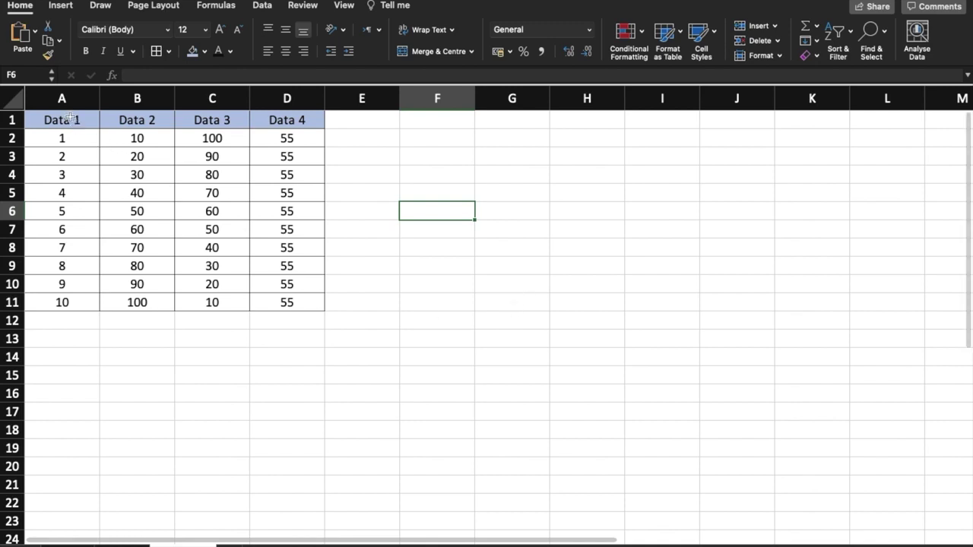
- Point out the four-column data table and compare Data 1 with Data 2 row by row
left_click_drag(59, 125, 311, 304)
left_click(502, 285)
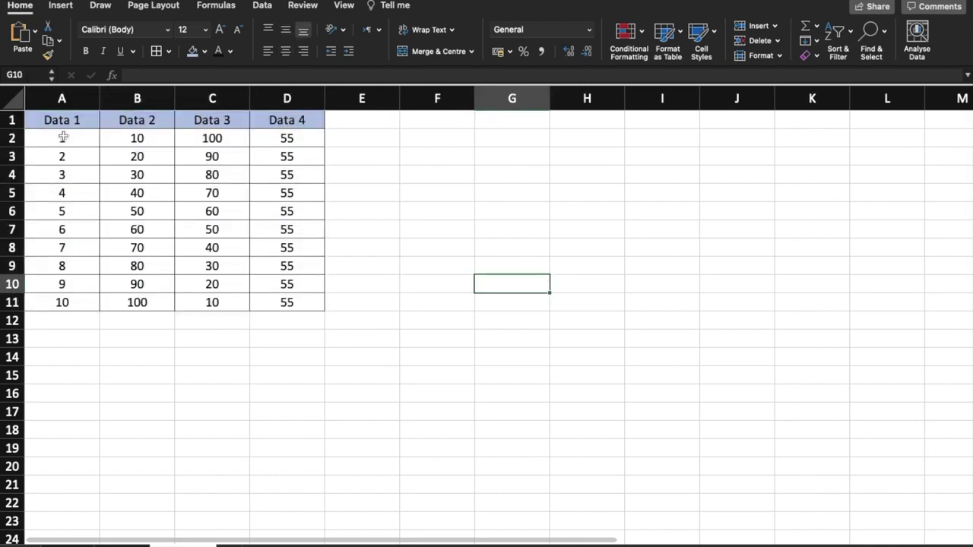
left_click_drag(64, 136, 64, 303)
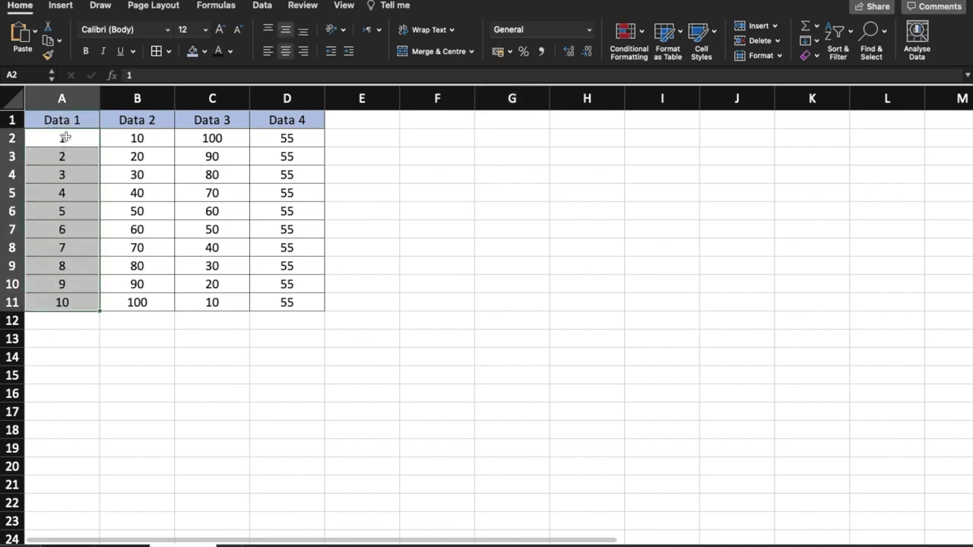
left_click(65, 137)
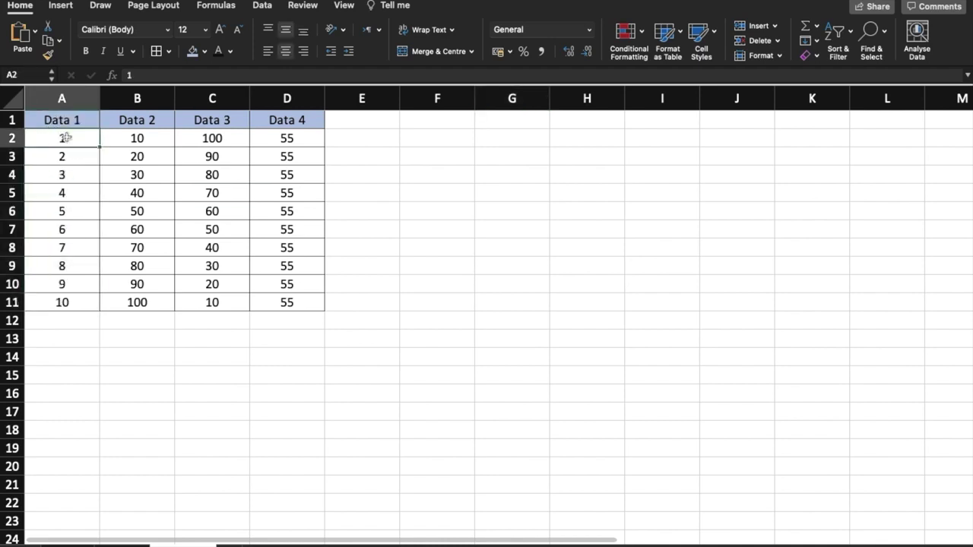
left_click(137, 138)
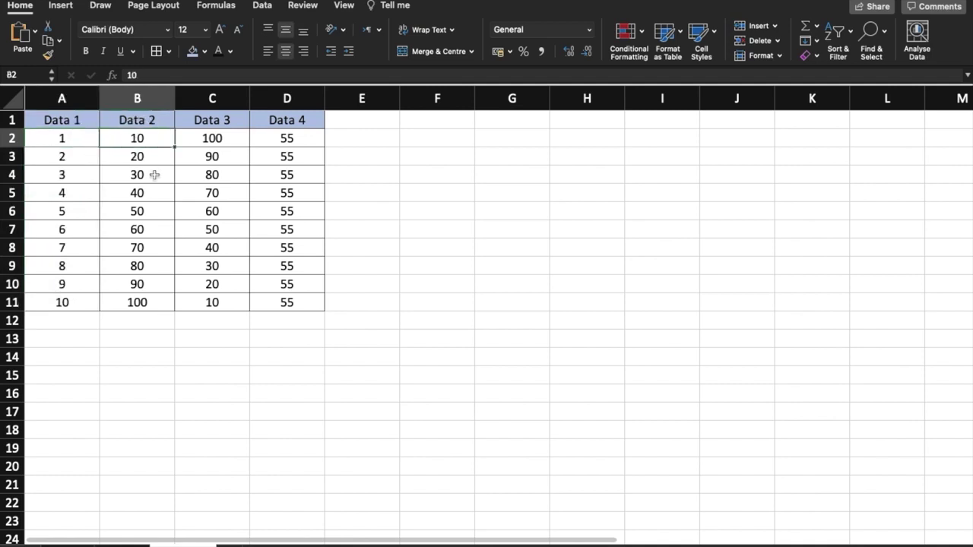
left_click_drag(63, 158, 137, 157)
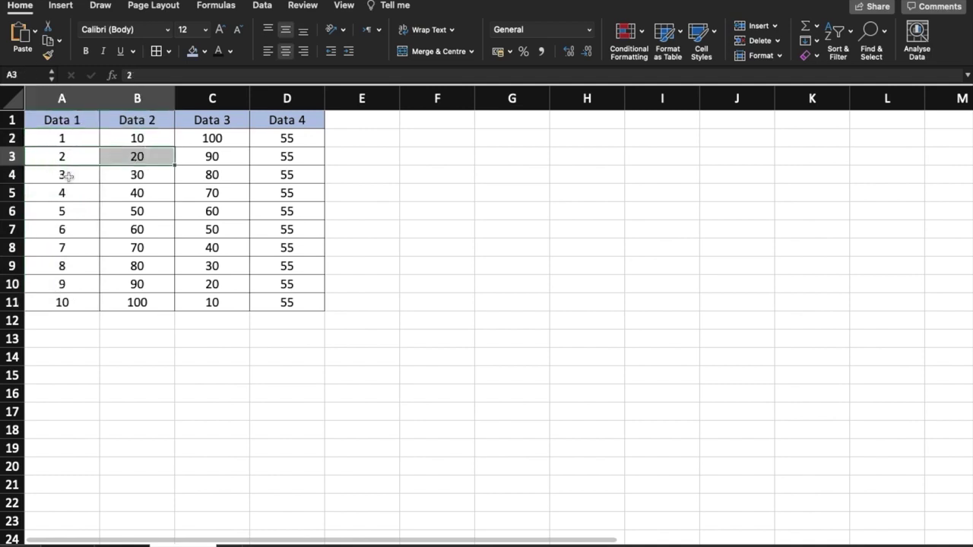
left_click_drag(61, 180, 124, 181)
left_click_drag(66, 192, 169, 191)
left_click(140, 191)
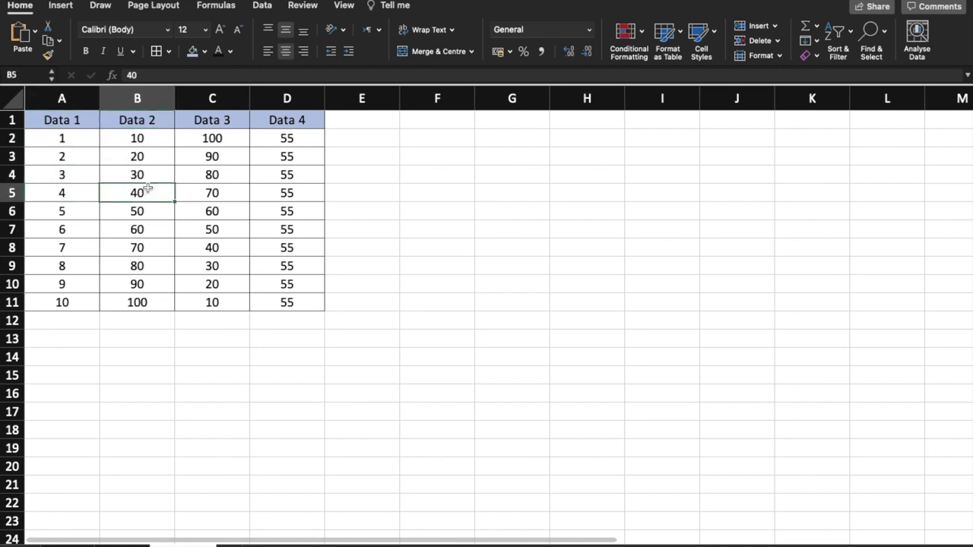
left_click(131, 138)
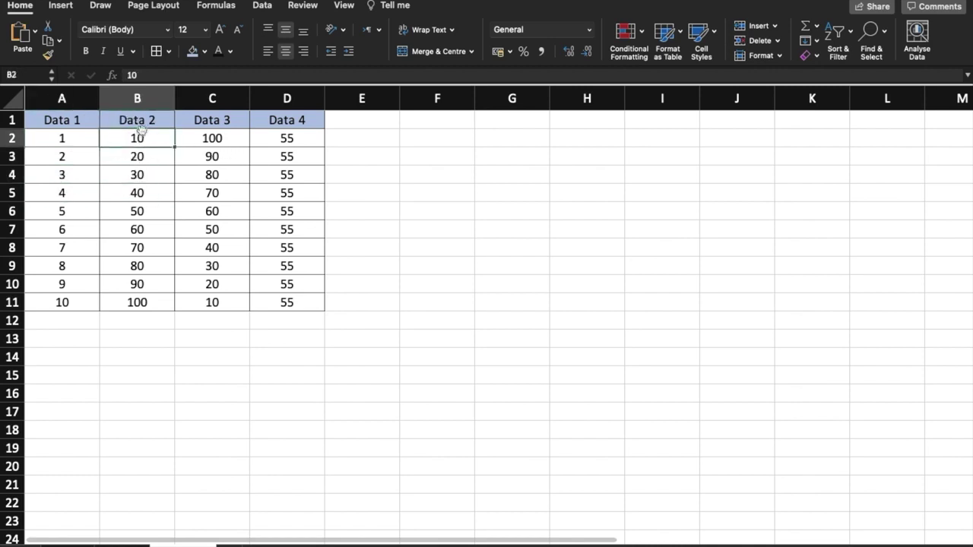
- Compare the Data 2 and Data 3 values row by row
left_click_drag(134, 120, 196, 114)
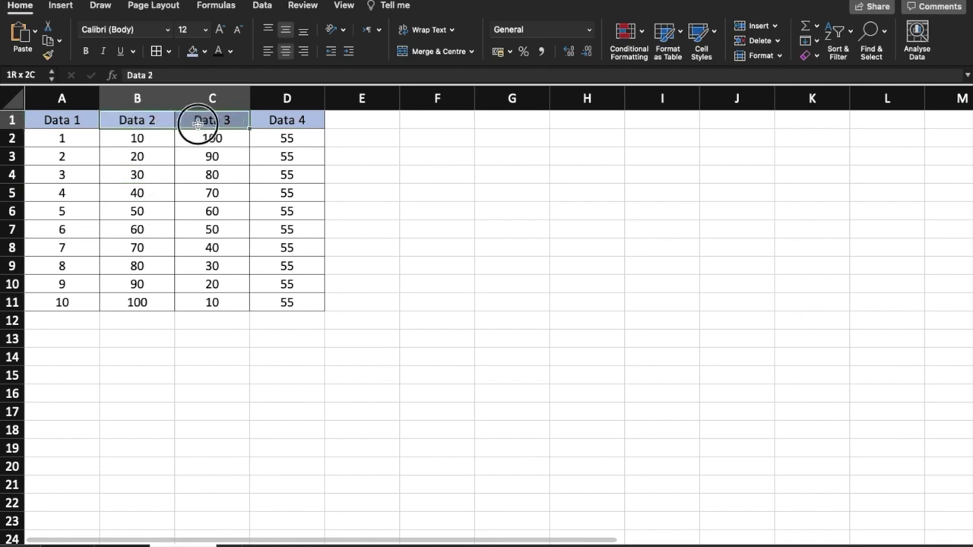
left_click(144, 140)
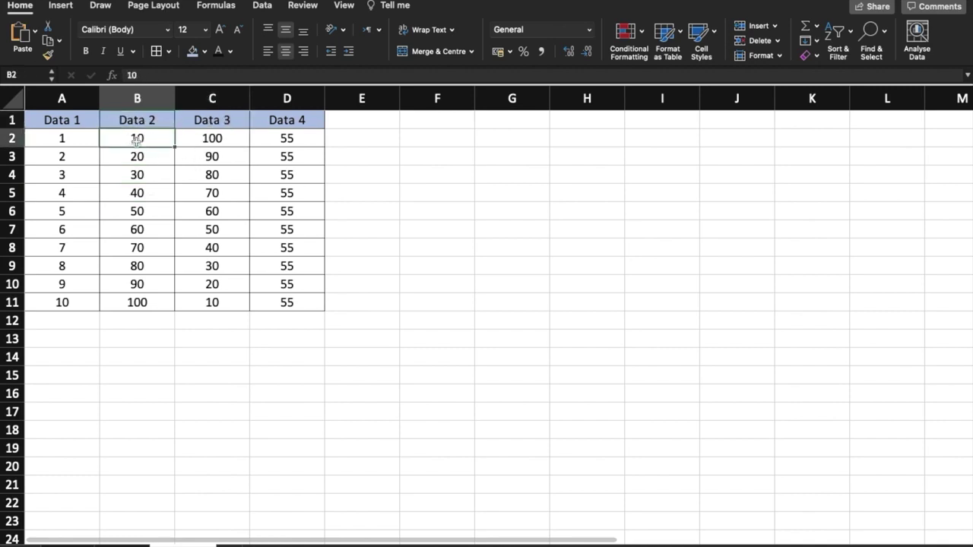
left_click(201, 138)
left_click(213, 158)
left_click(137, 157)
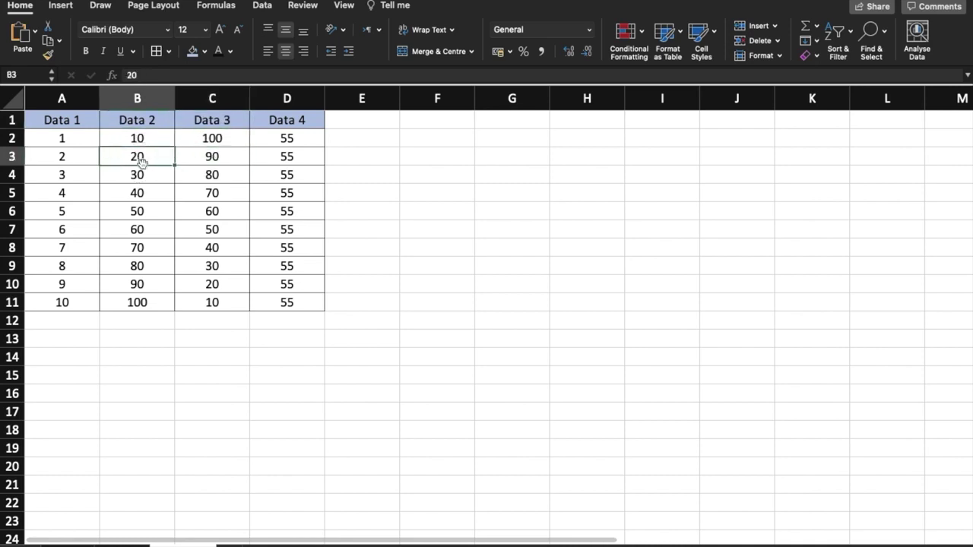
left_click(158, 180)
left_click(208, 179)
left_click(162, 197)
left_click(204, 194)
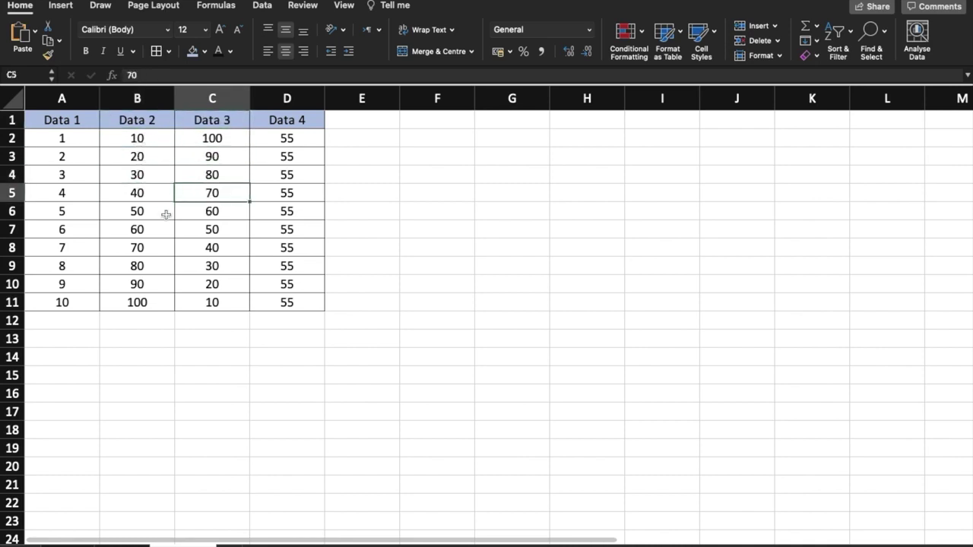
left_click(207, 228)
left_click(161, 229)
left_click(199, 251)
left_click(163, 267)
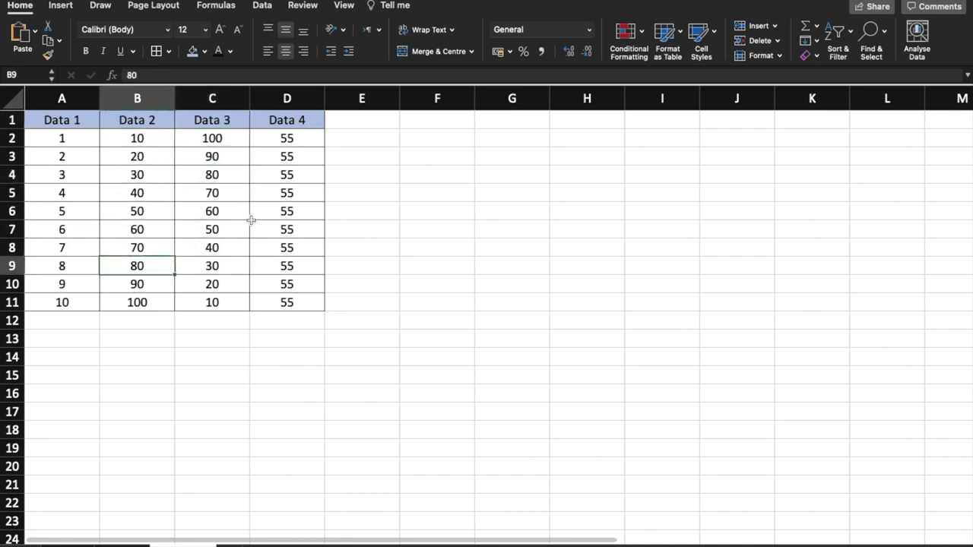
left_click(217, 136)
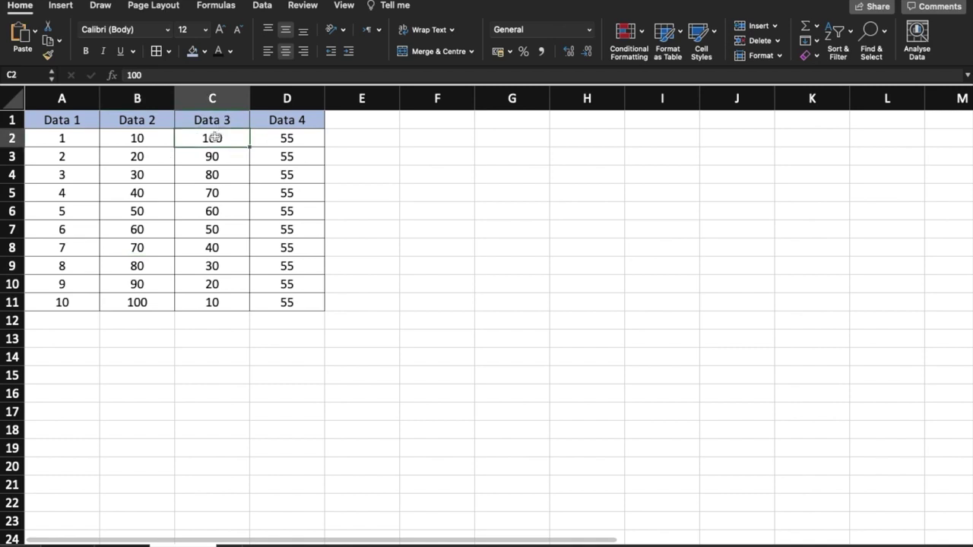
- Show that Data 4 stays constant at 55 next to the Data 1 values
left_click(67, 135)
left_click(313, 137)
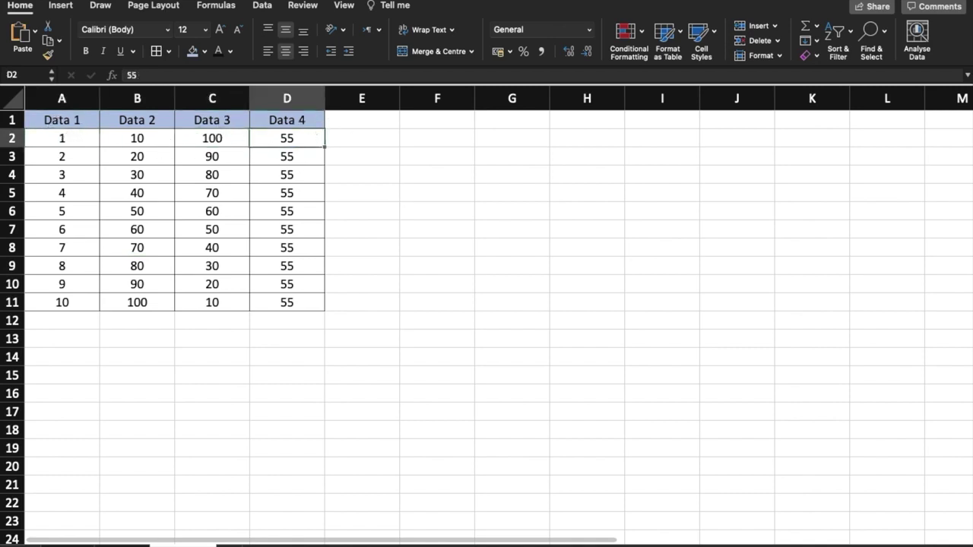
left_click(302, 160)
left_click(301, 181)
left_click(302, 192)
left_click(303, 230)
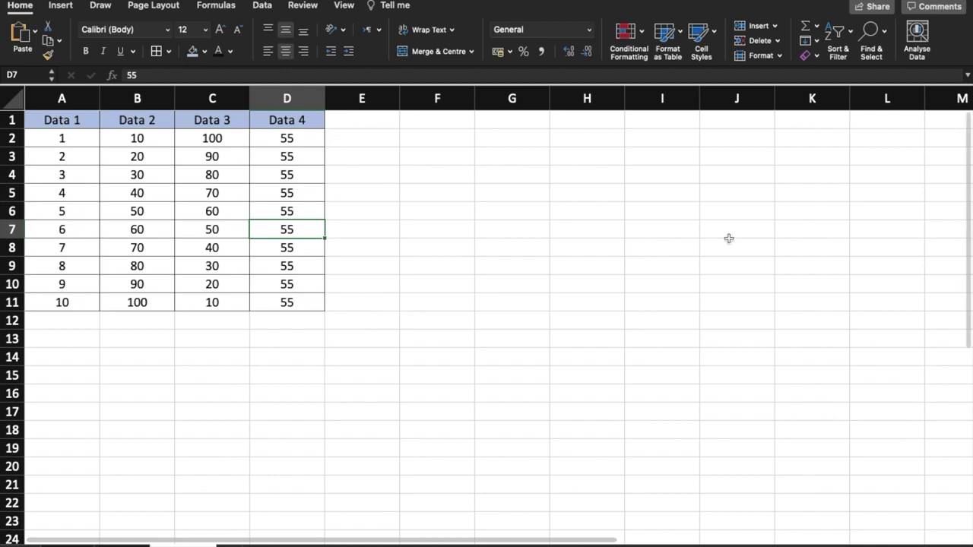
left_click(354, 196)
- Enter the header 'Comparison' in F1, correcting its misspelling
left_click(412, 138)
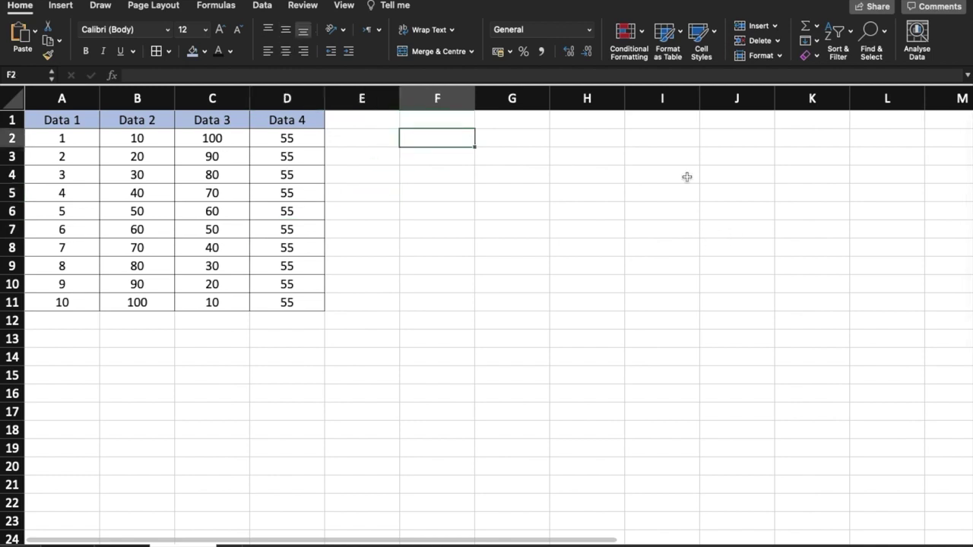
key("Up")
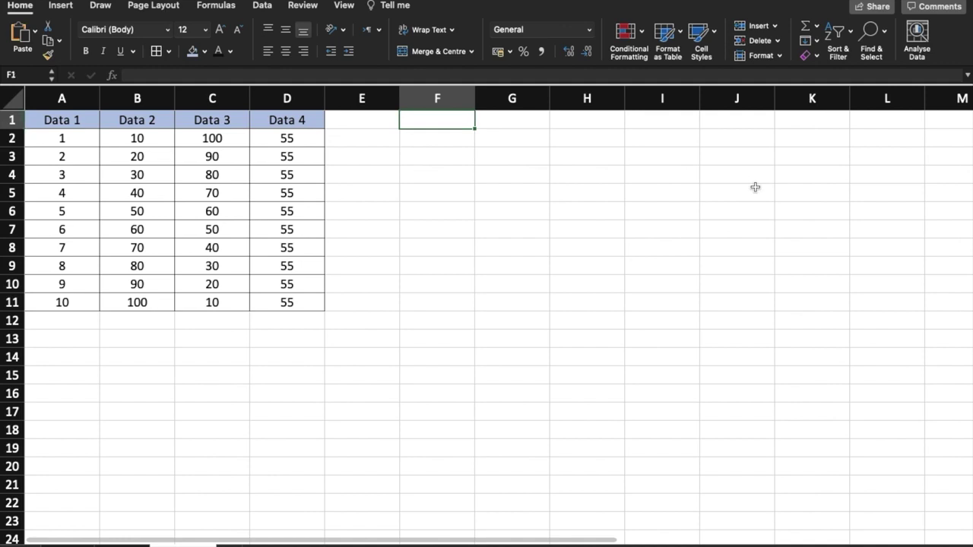
type("Comaprison")
key("Return")
key("Up")
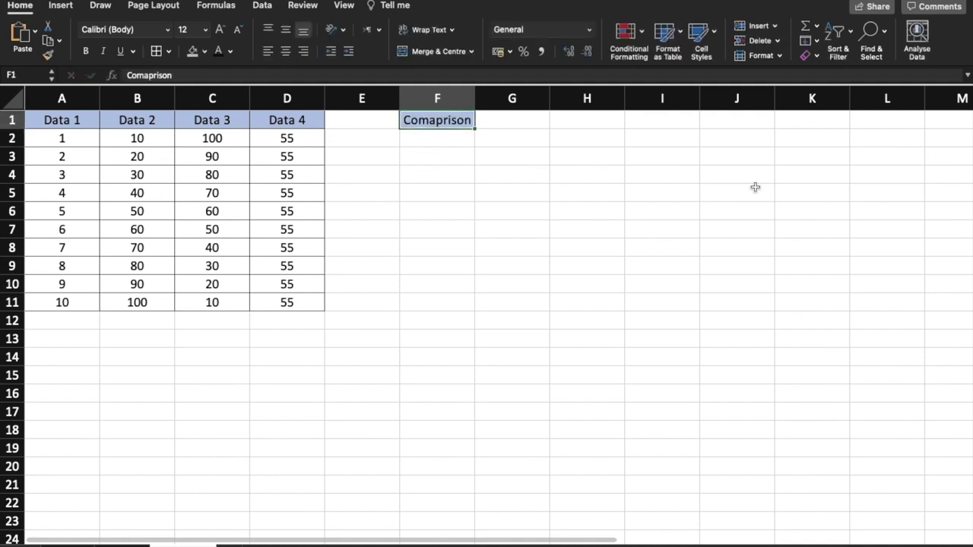
left_click(151, 76)
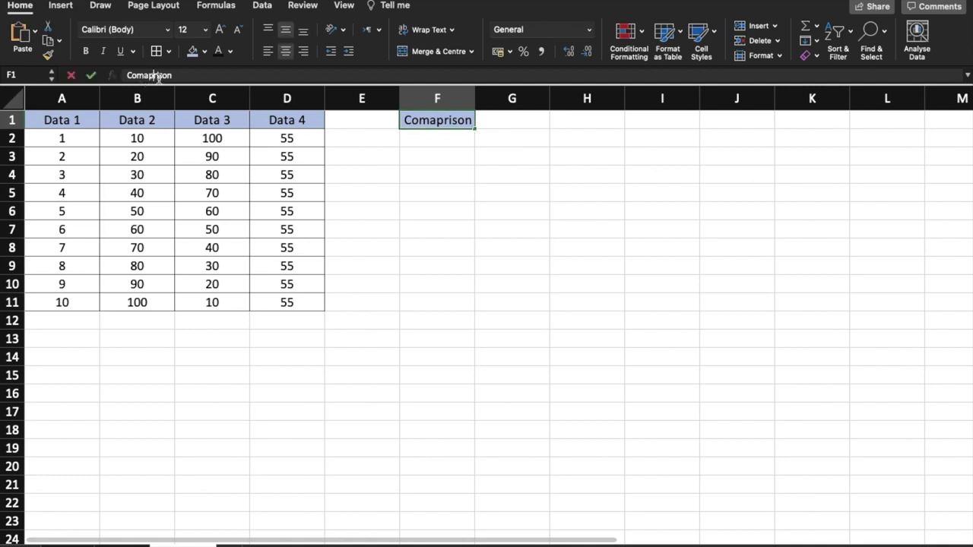
key("BackSpace")
key("BackSpace")
type("oa")
key("BackSpace")
key("BackSpace")
type("pa")
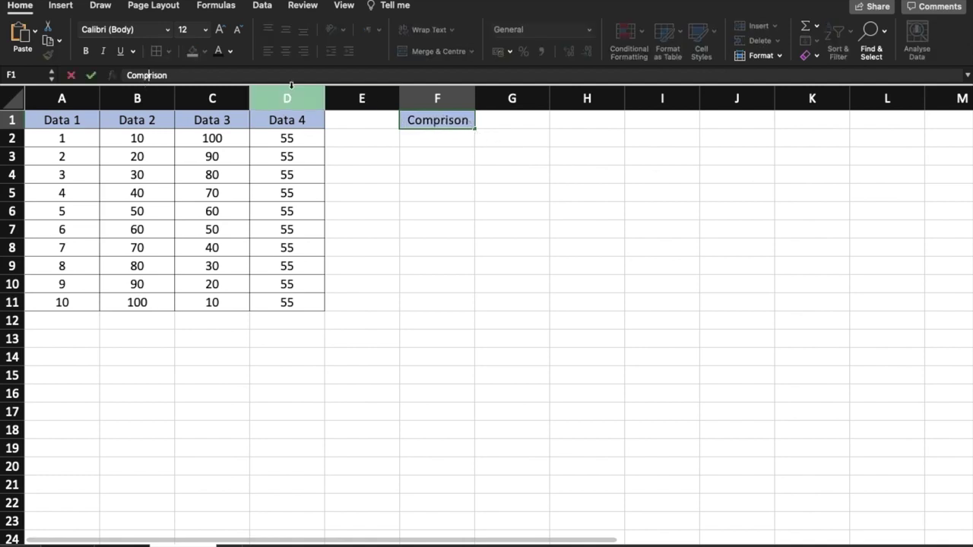
key("Return")
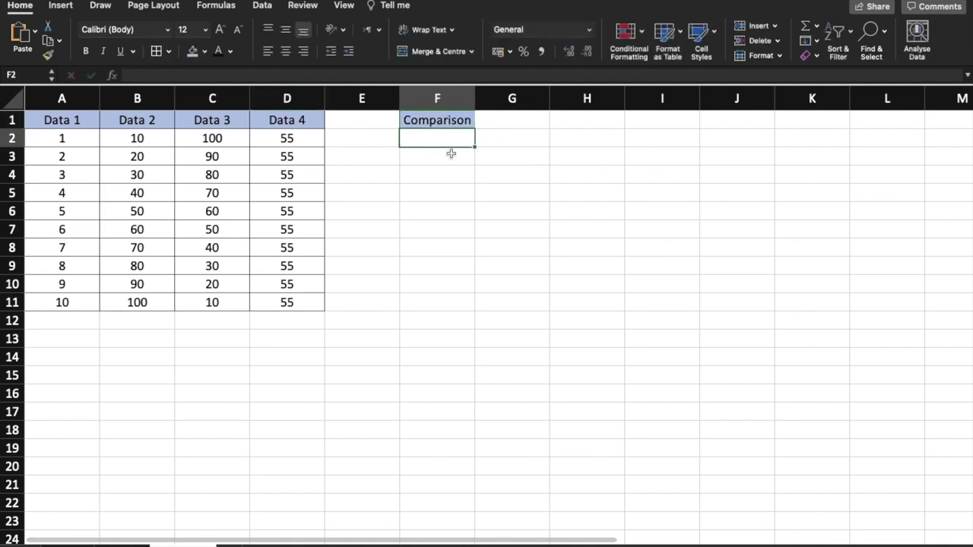
- Fill F2:F4 with Data 1 and Data 2, Data 1 And Data 3, Data 1 And Data 4, autofitting column F
type("Data 1")
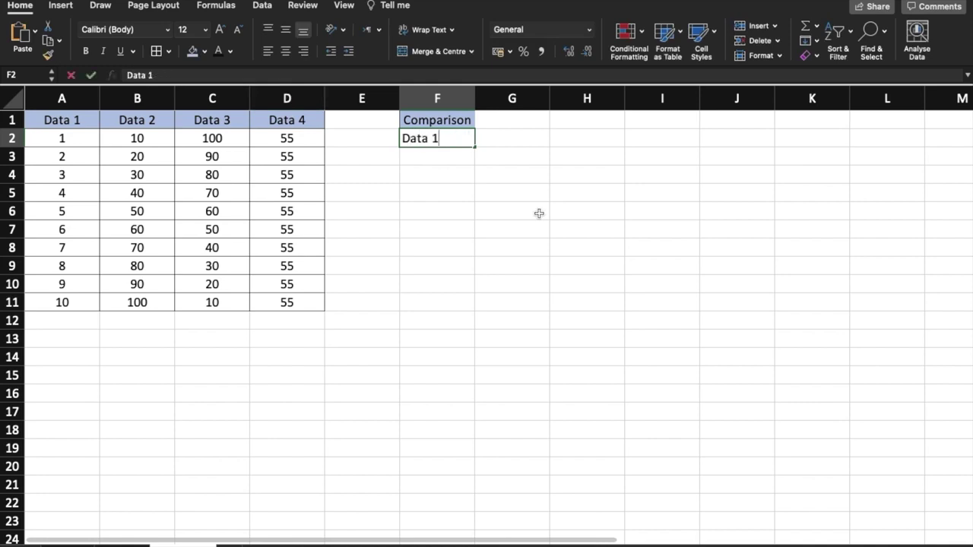
type(" nd and Data")
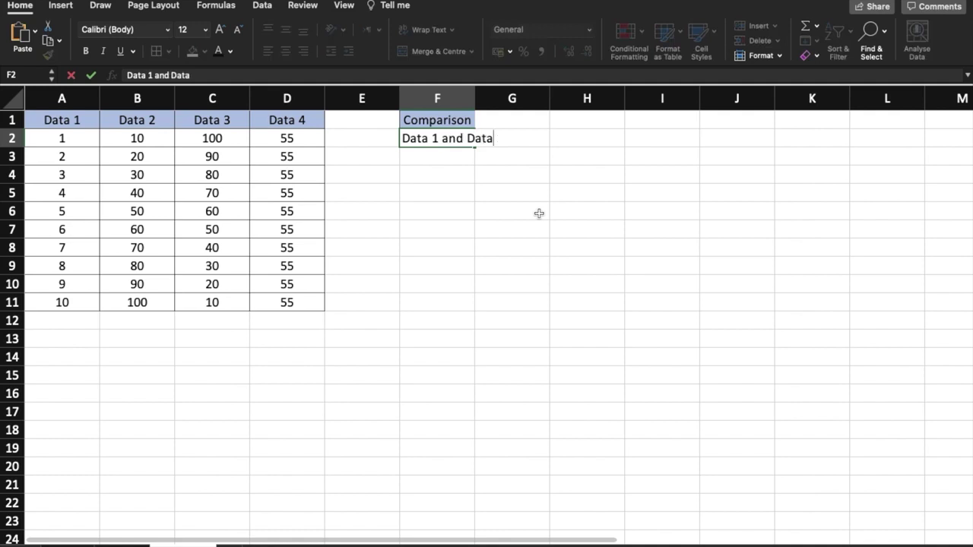
key("Return")
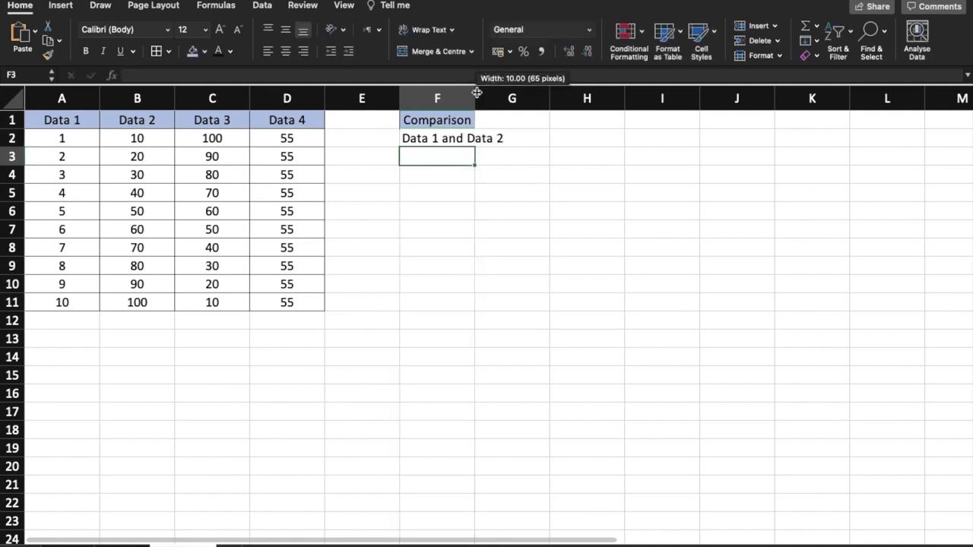
double_click(475, 99)
type("Dat")
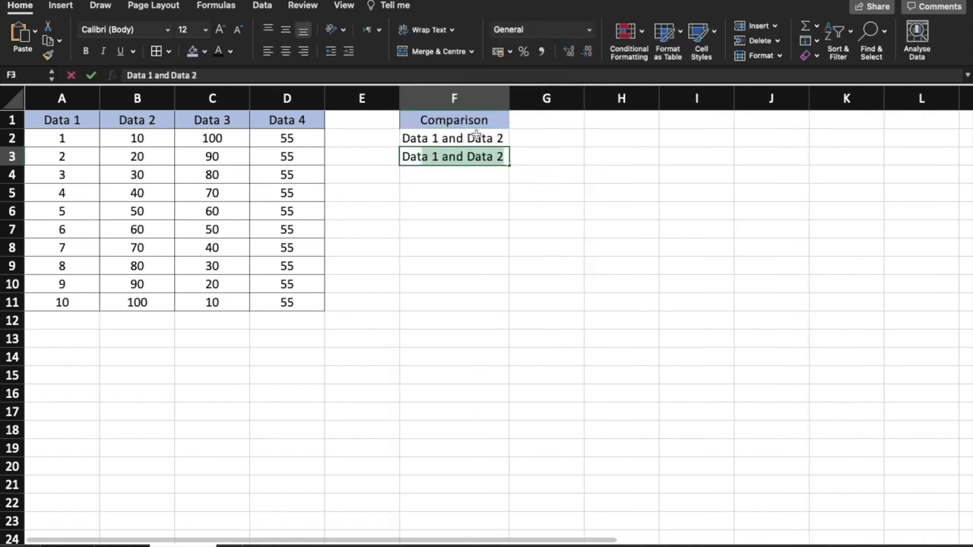
type("a 1 And Dat")
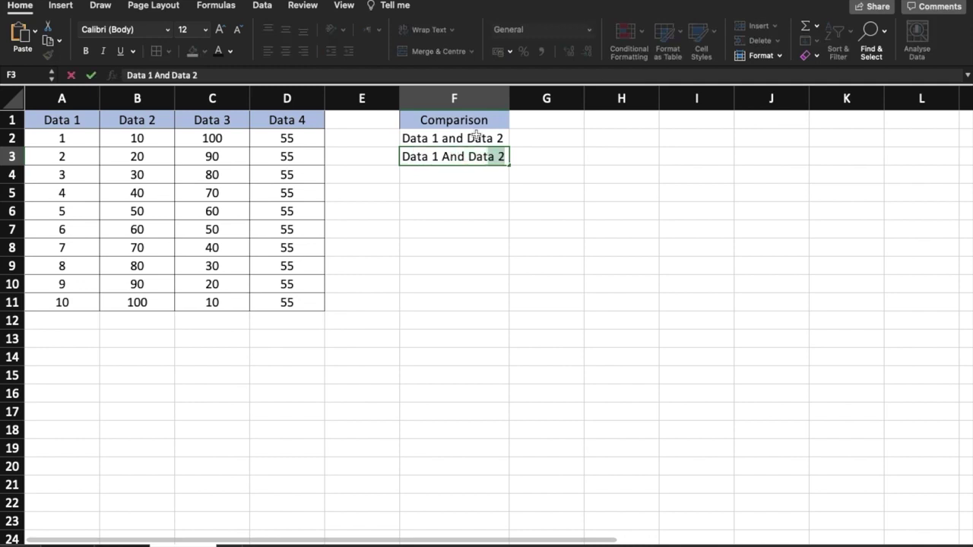
type("a 3")
key("Return")
type("Data 1 And Data ")
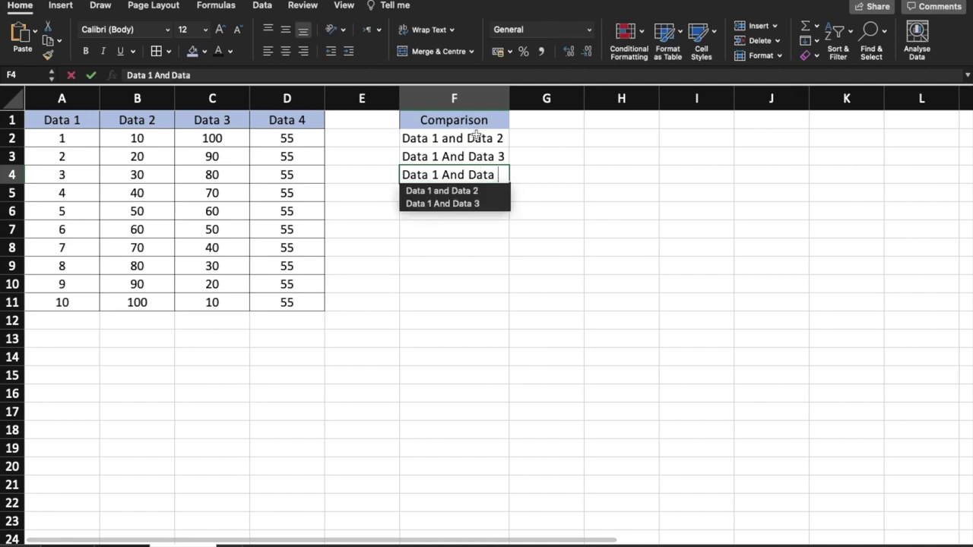
type("4")
key("Return")
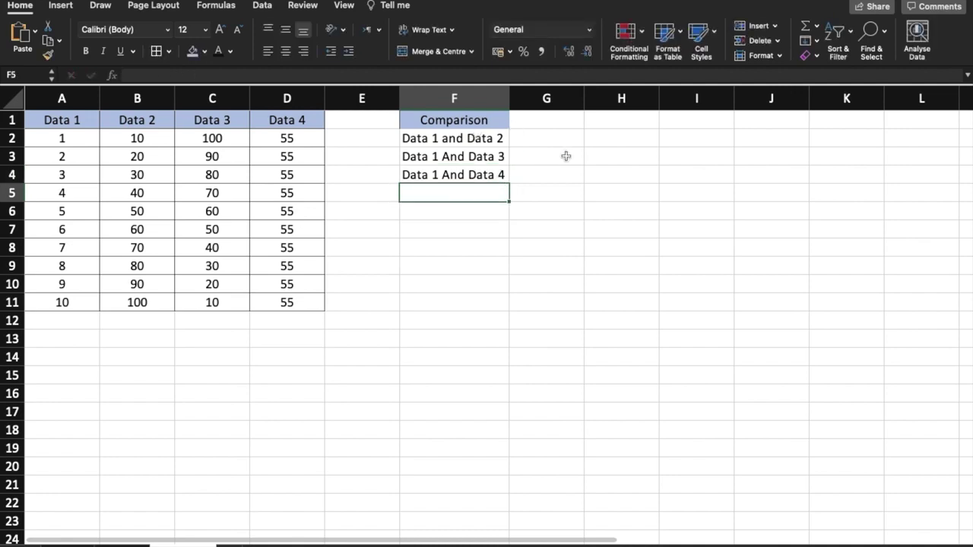
left_click(548, 120)
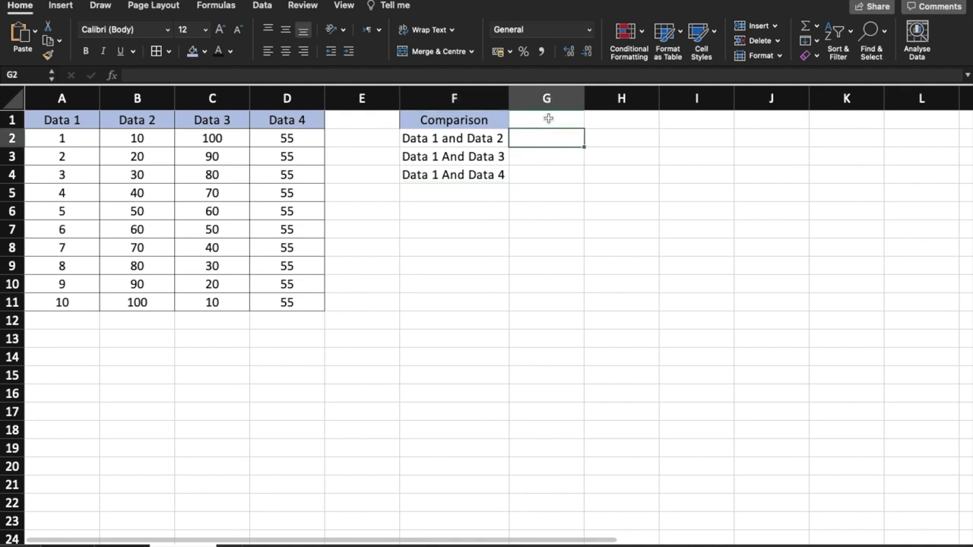
- Type the heading 'Correlation' in G1, fixing the typo
type("Corrlation")
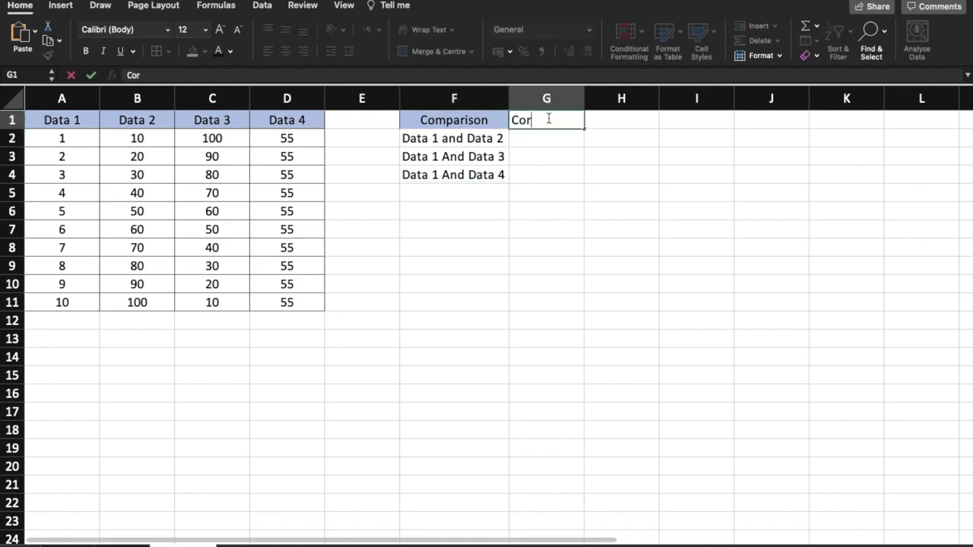
key("BackSpace")
key("BackSpace")
key("BackSpace")
key("BackSpace")
key("BackSpace")
key("BackSpace")
type("elation")
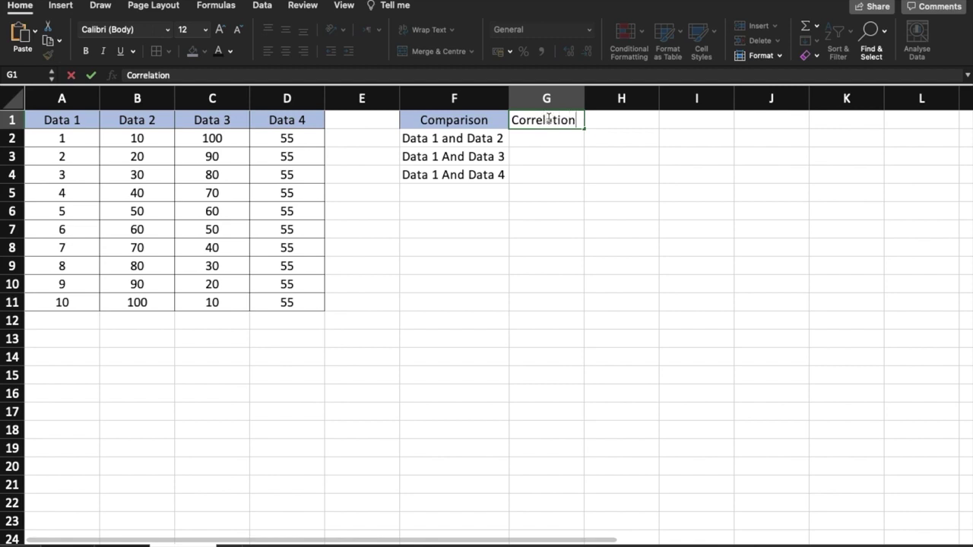
key("Return")
- Enter =CORREL(A2:A11,B2:B11) in G2, which returns 1
type("=")
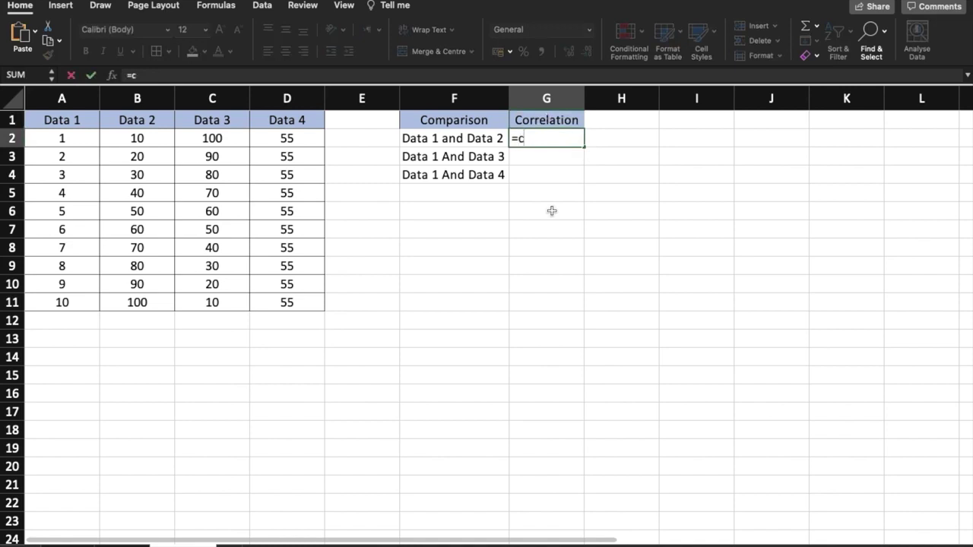
type("correl(")
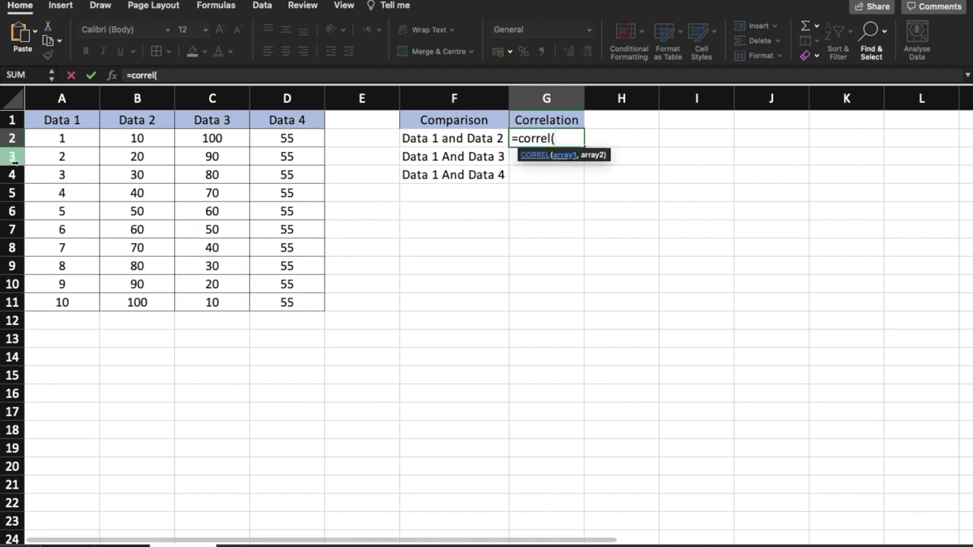
left_click_drag(63, 138, 66, 302)
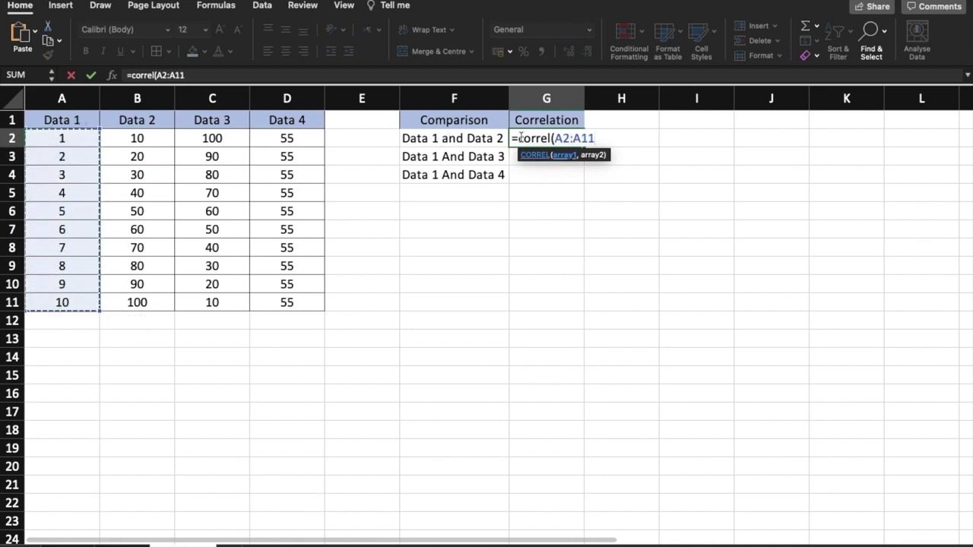
type(",")
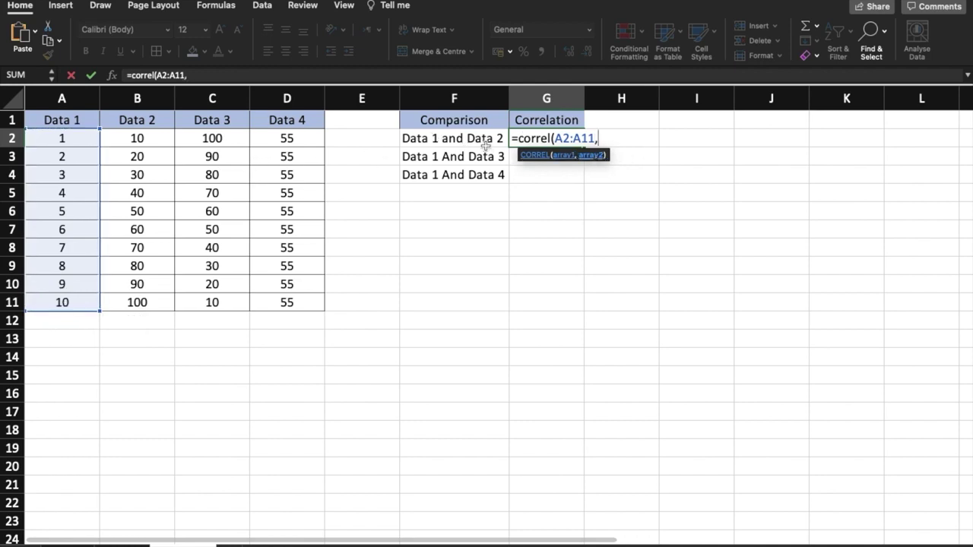
left_click_drag(136, 138, 147, 302)
type(")")
key("Return")
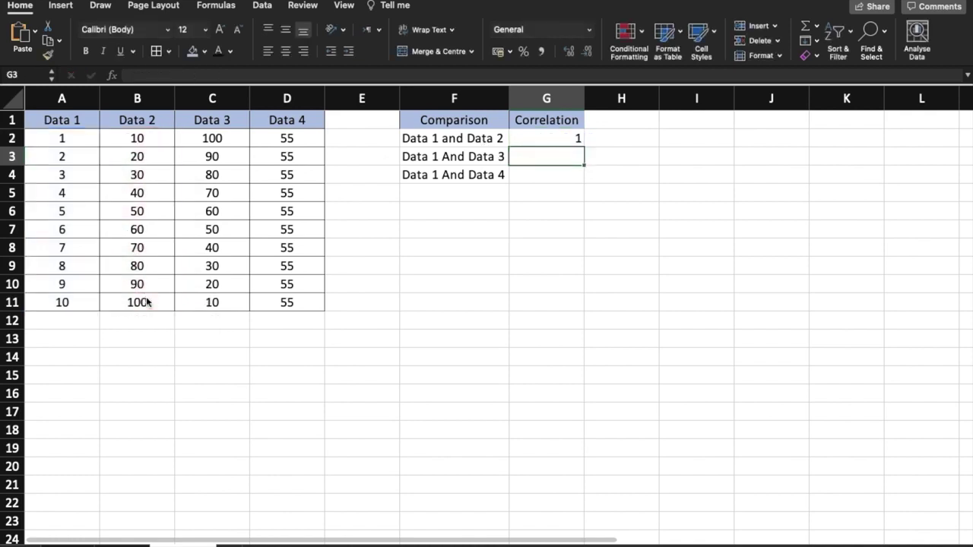
left_click(548, 143)
- Centre the contents of the comparison table F1:G4
left_click_drag(420, 120, 521, 169)
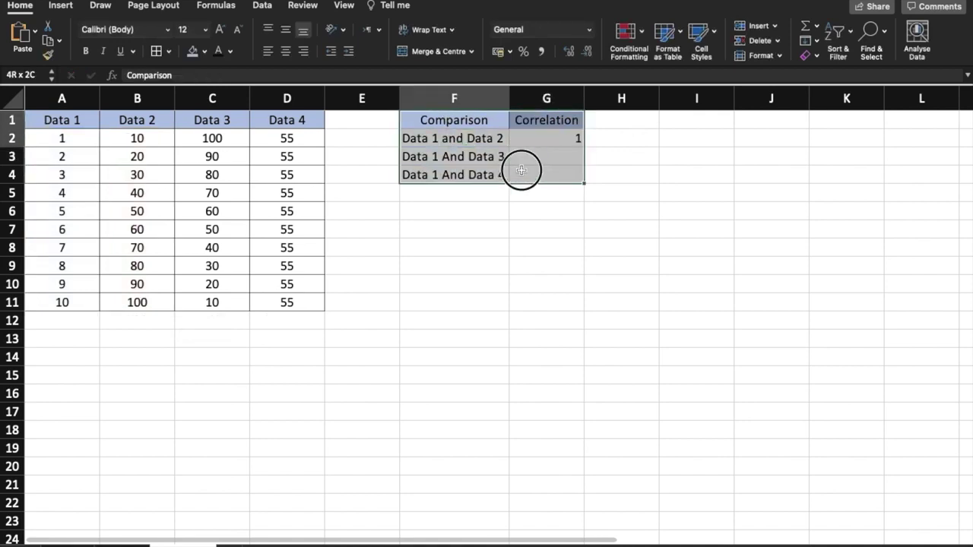
left_click(285, 52)
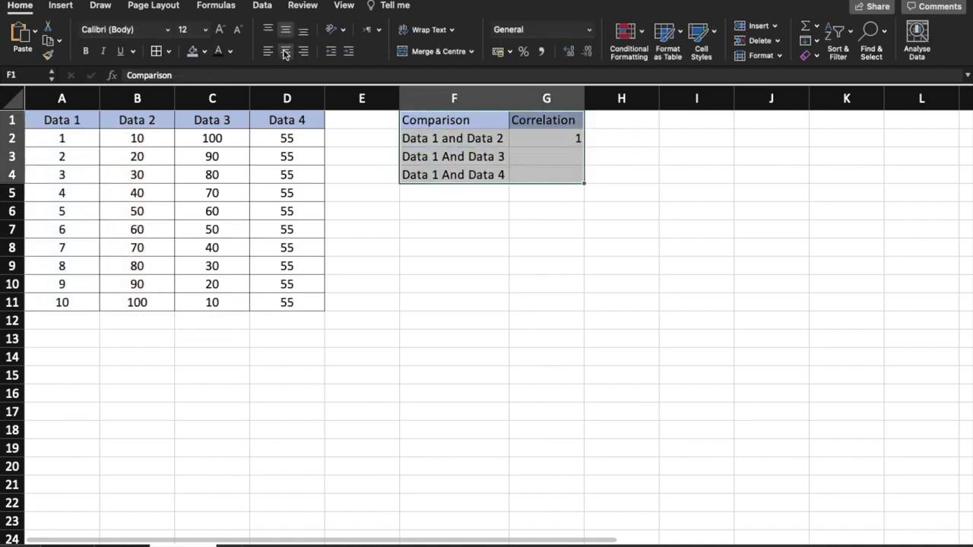
left_click(520, 194)
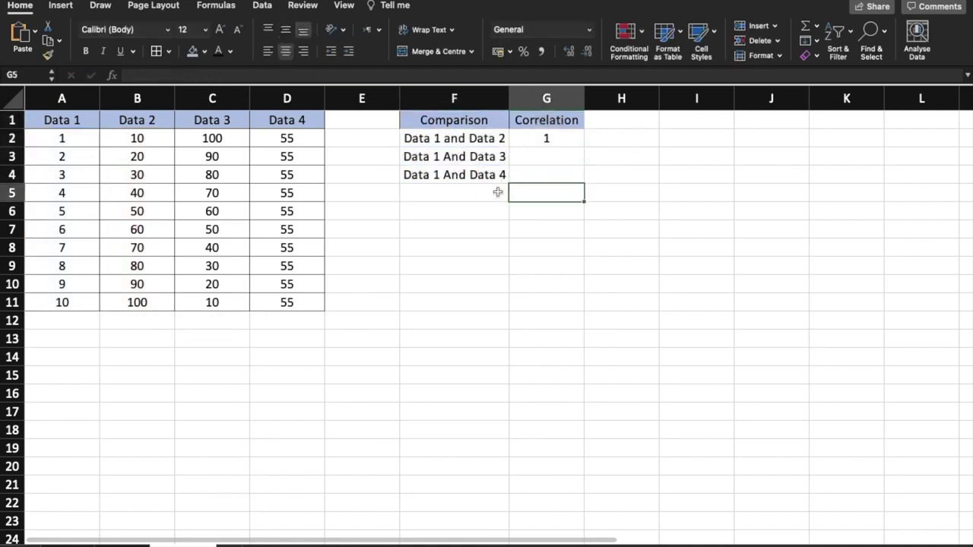
left_click_drag(414, 123, 544, 175)
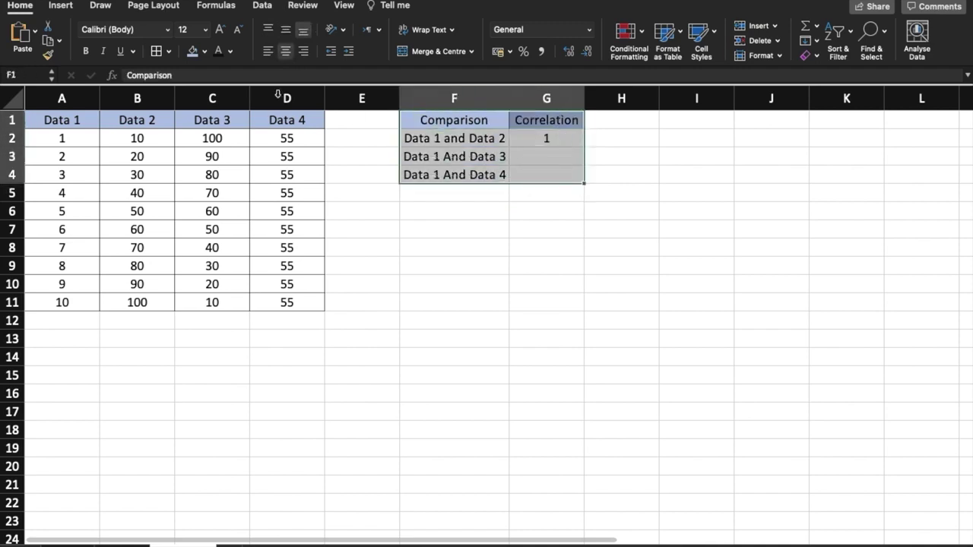
left_click(529, 262)
left_click(548, 138)
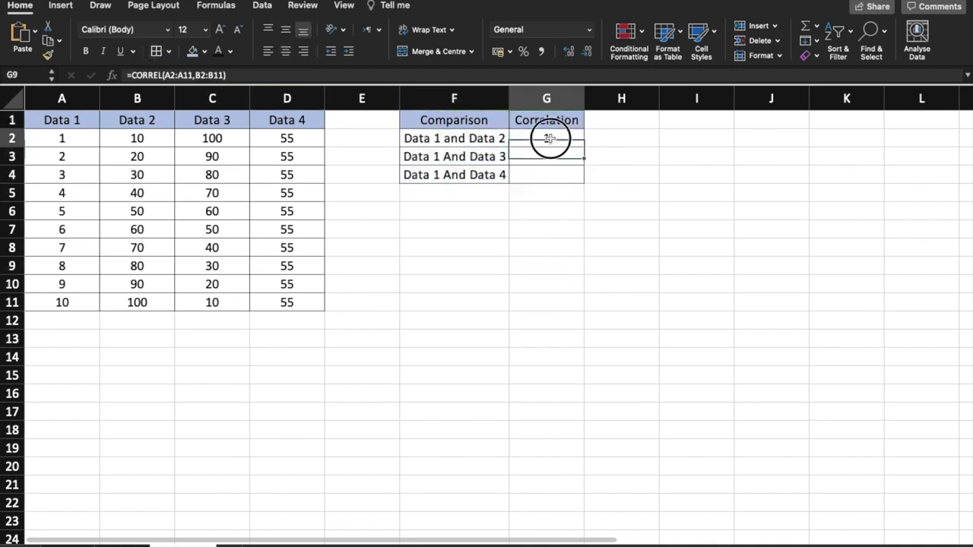
- Look over the Data 1 and Data 2 values in the table
left_click(68, 142)
left_click(133, 138)
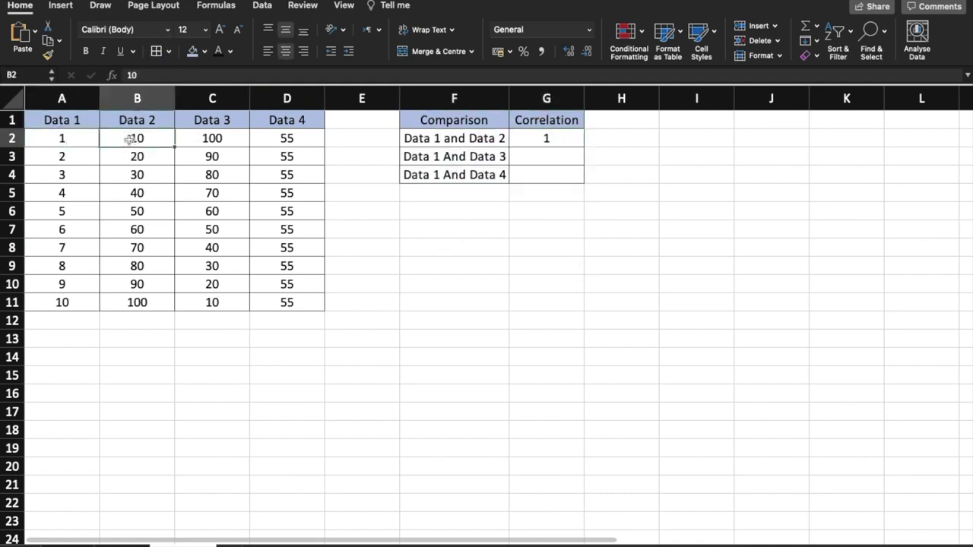
left_click(128, 158)
left_click(66, 171)
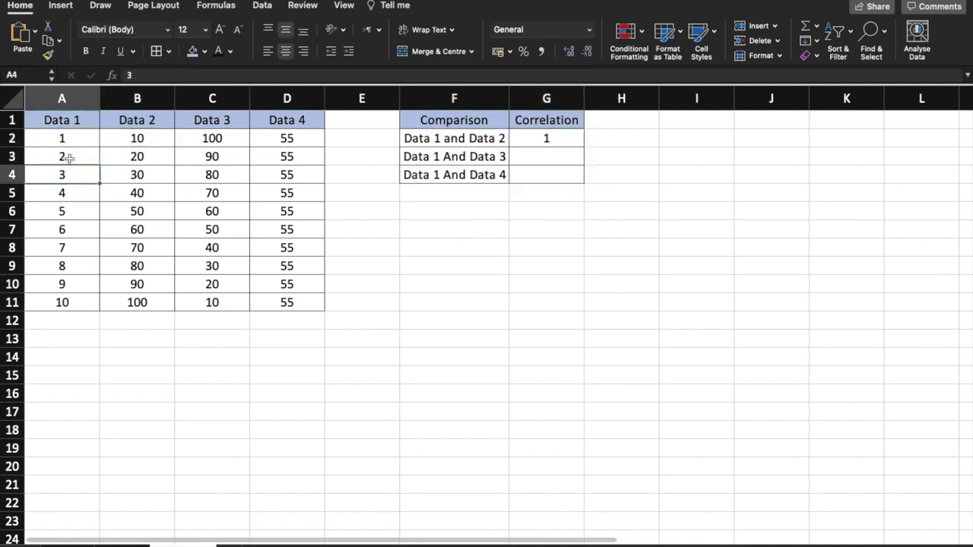
left_click(111, 227)
- Enter =CORREL(A2:A11,C2:C11) in G3, giving -1 for Data 1 versus Data 3
left_click(525, 156)
type("=coller")
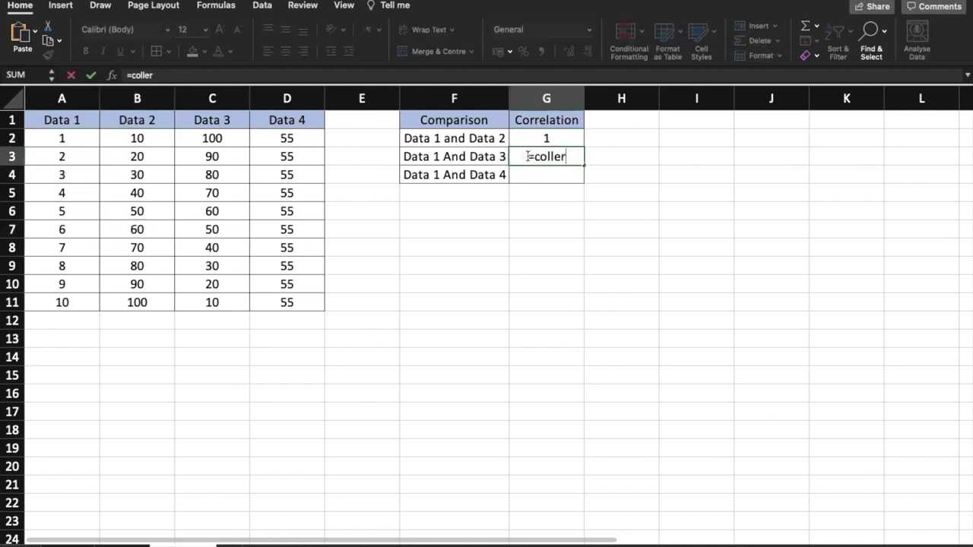
key("BackSpace")
key("BackSpace")
key("BackSpace")
key("BackSpace")
type("rrel(")
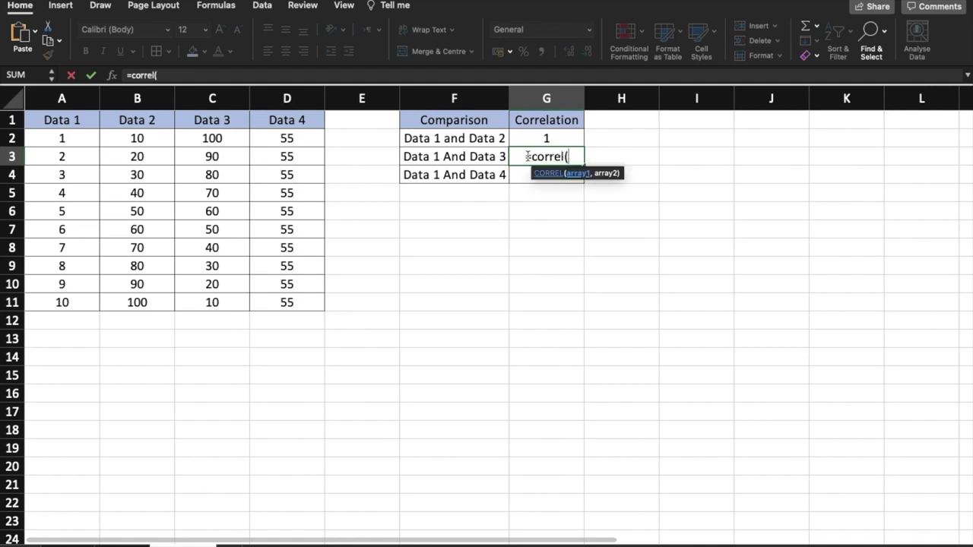
key("Left")
key("Left")
key("Left")
key("Left")
key("Left")
key("Up")
key("Left")
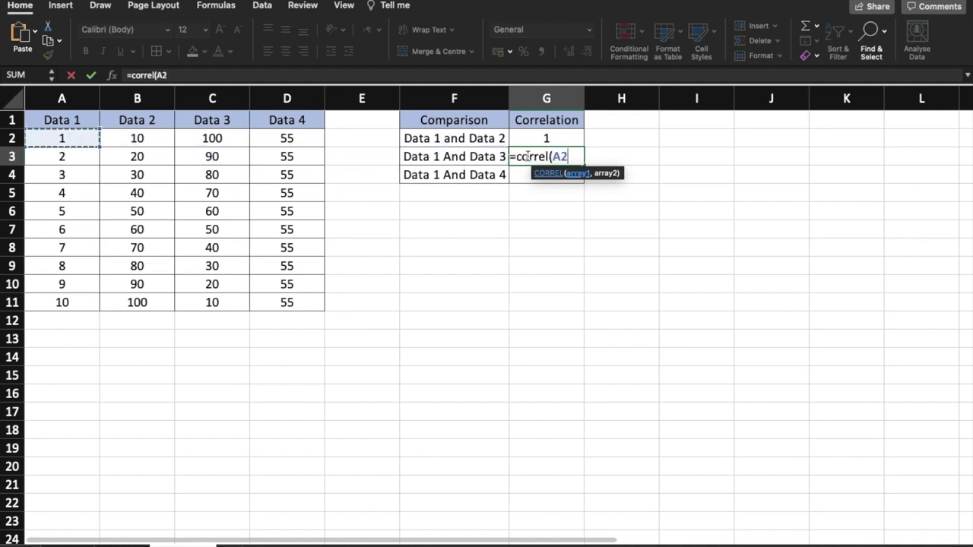
key("super+shift+Down")
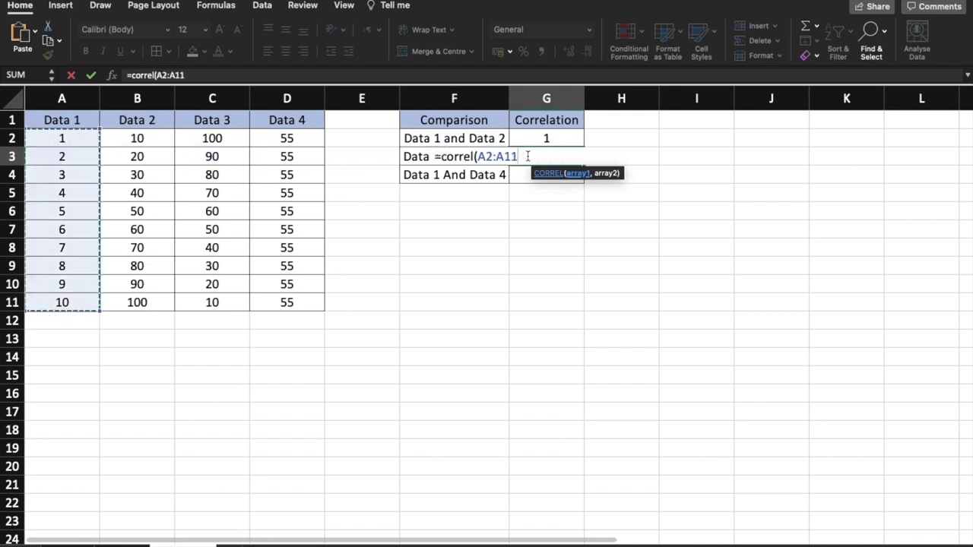
type(",")
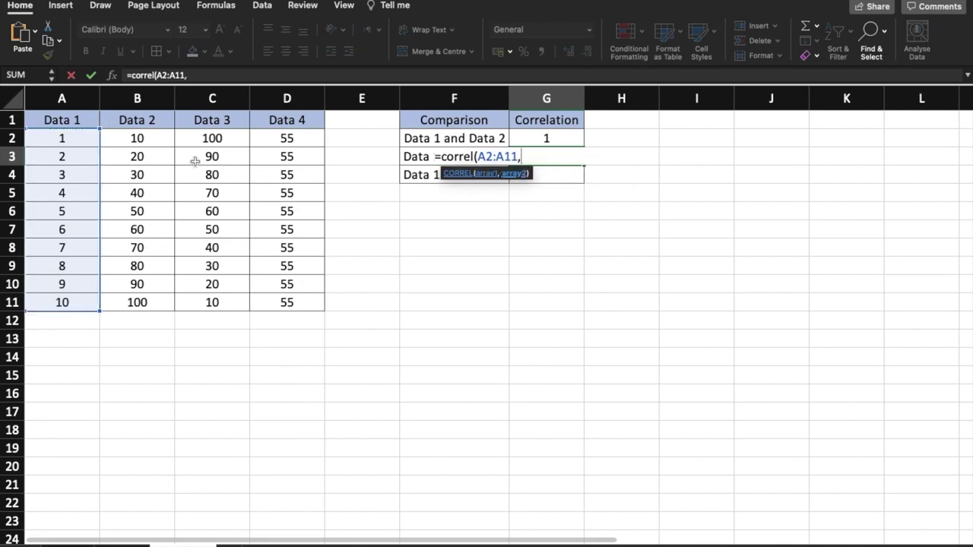
left_click_drag(210, 141, 217, 304)
type(")")
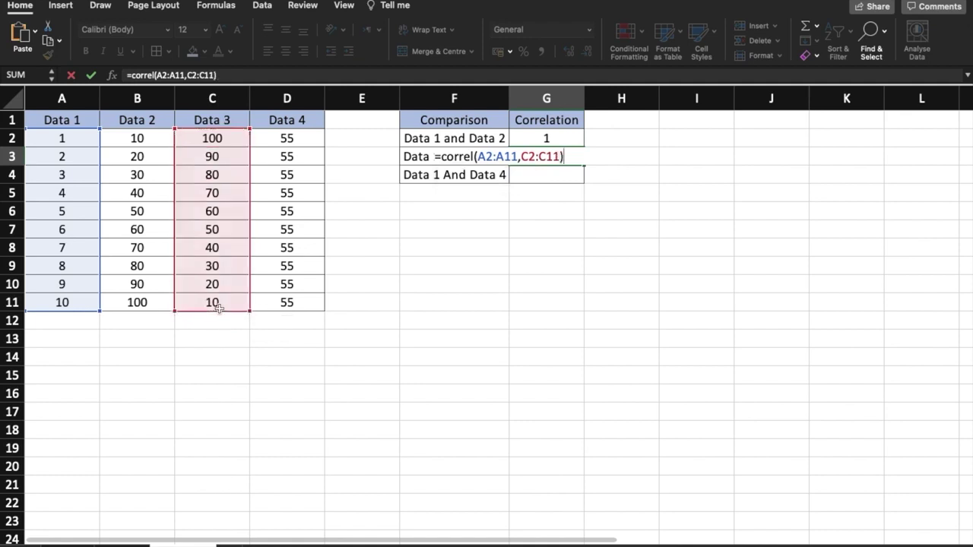
key("Return")
key("Up")
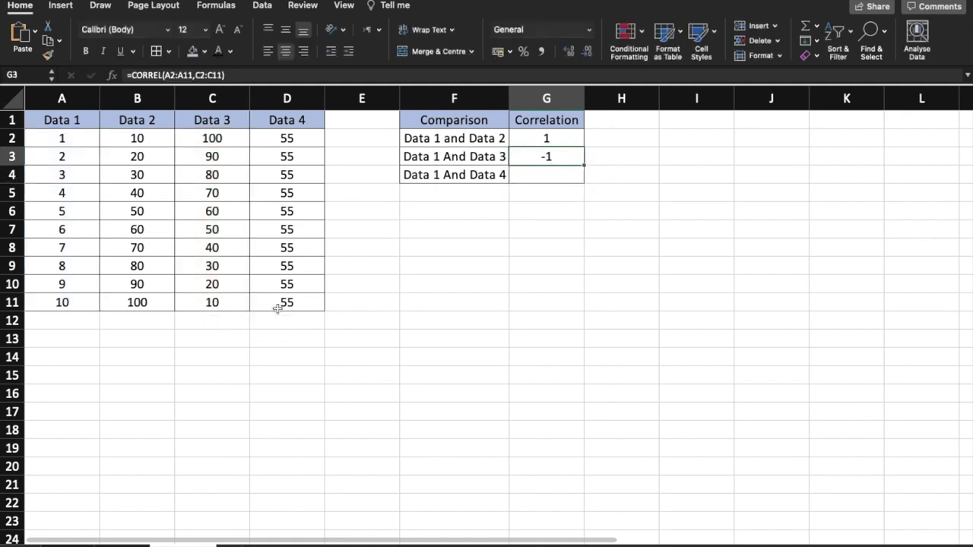
left_click(64, 139)
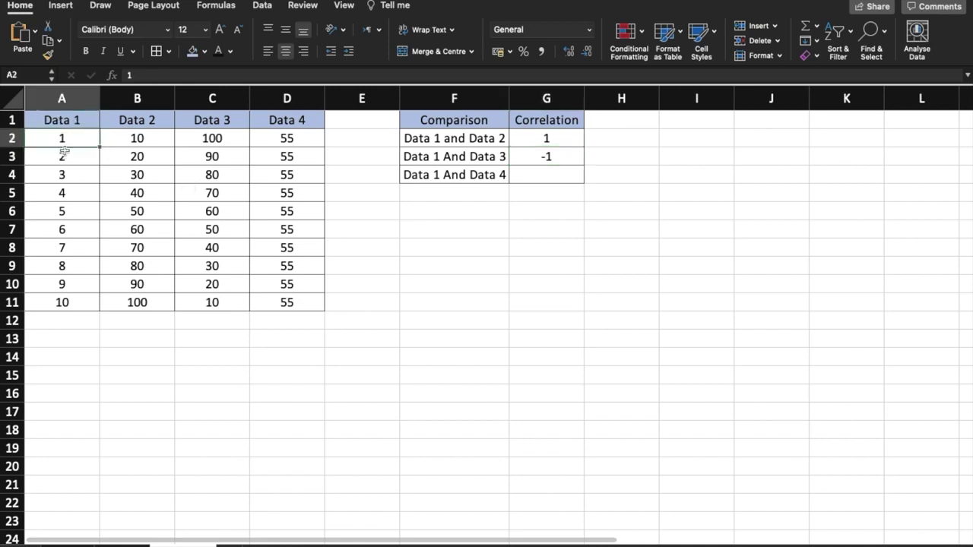
- Step through the descending Data 3 values
left_click(209, 139)
left_click(213, 156)
left_click(212, 175)
left_click(213, 193)
left_click(210, 229)
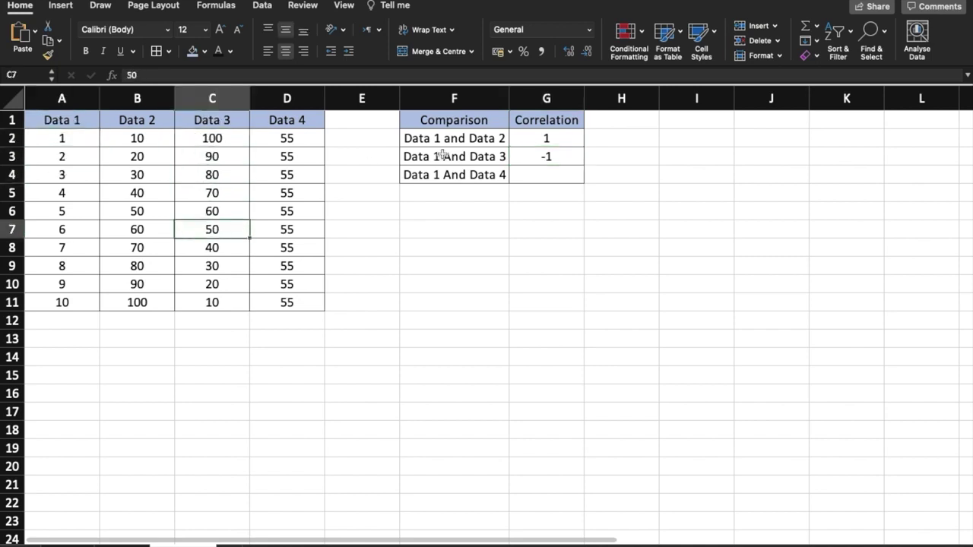
- Enter =CORREL(A2:A11,D2:D11) in G4, which returns #DIV/0! because Data 4 is constant
left_click(547, 175)
type("=correl")
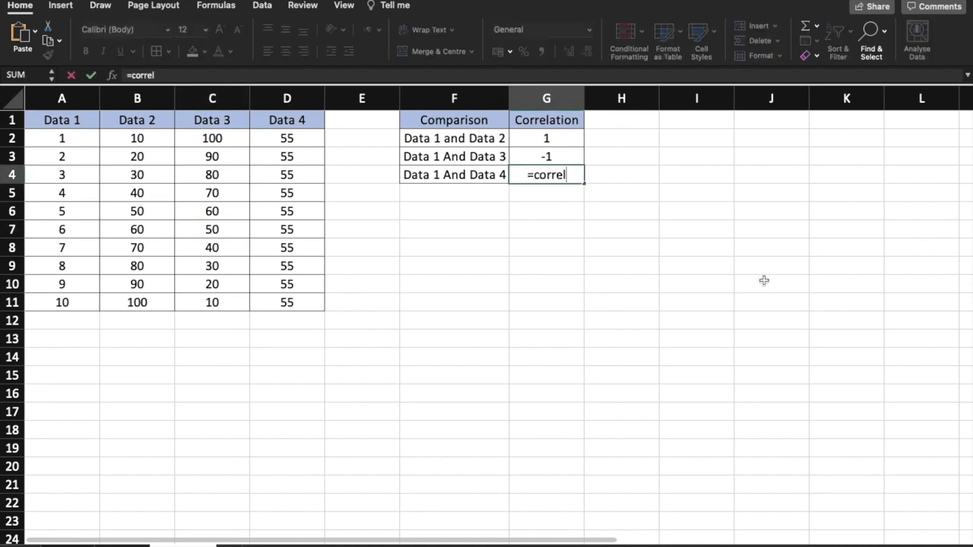
type("(")
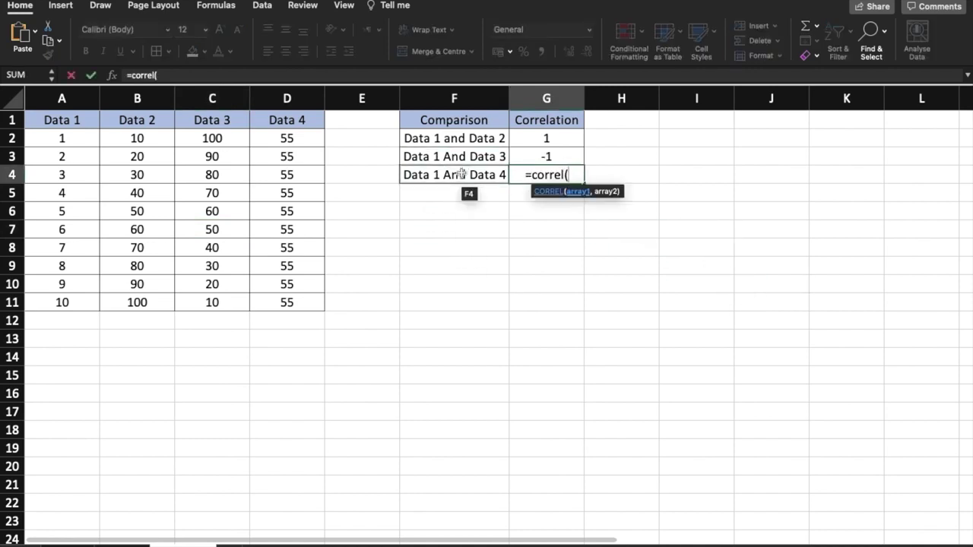
left_click_drag(89, 139, 77, 282)
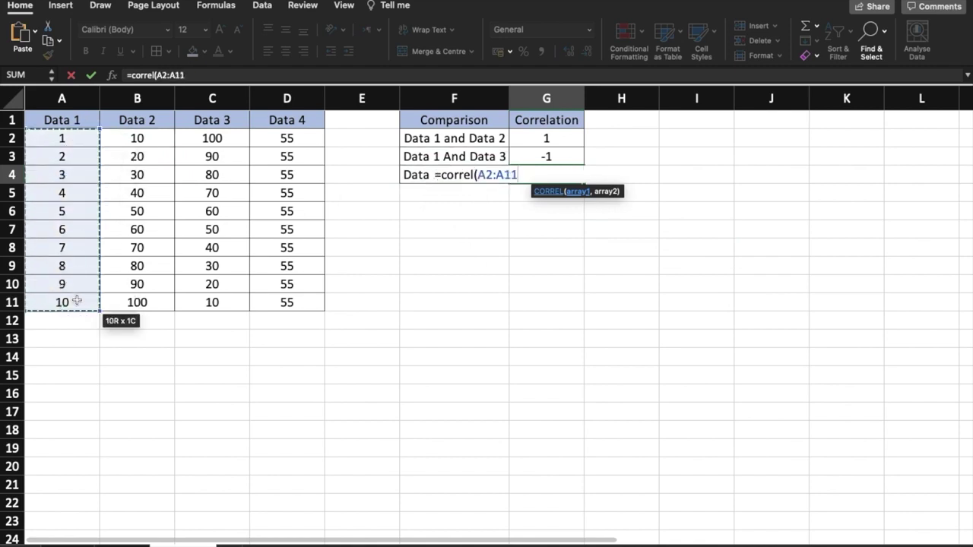
type(",")
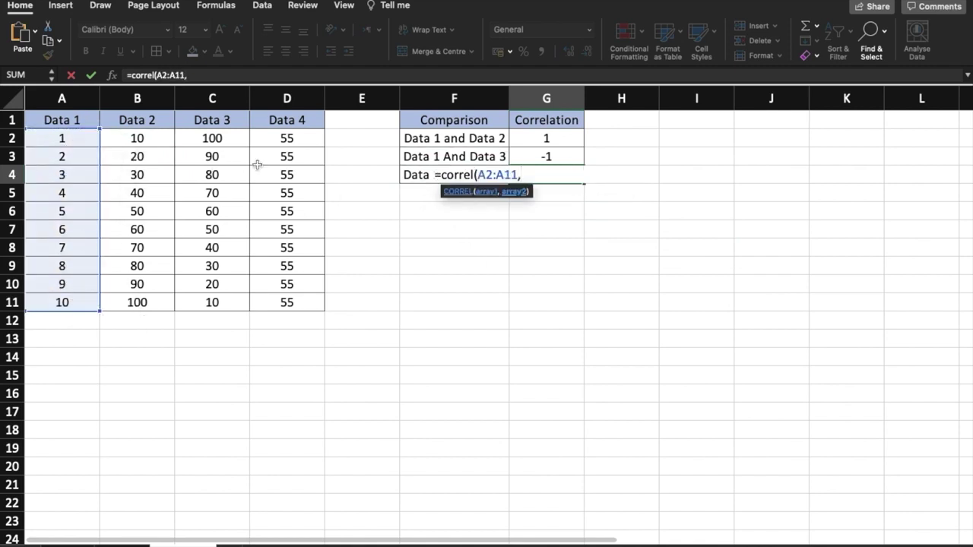
left_click_drag(294, 141, 302, 301)
key("Return")
left_click(541, 177)
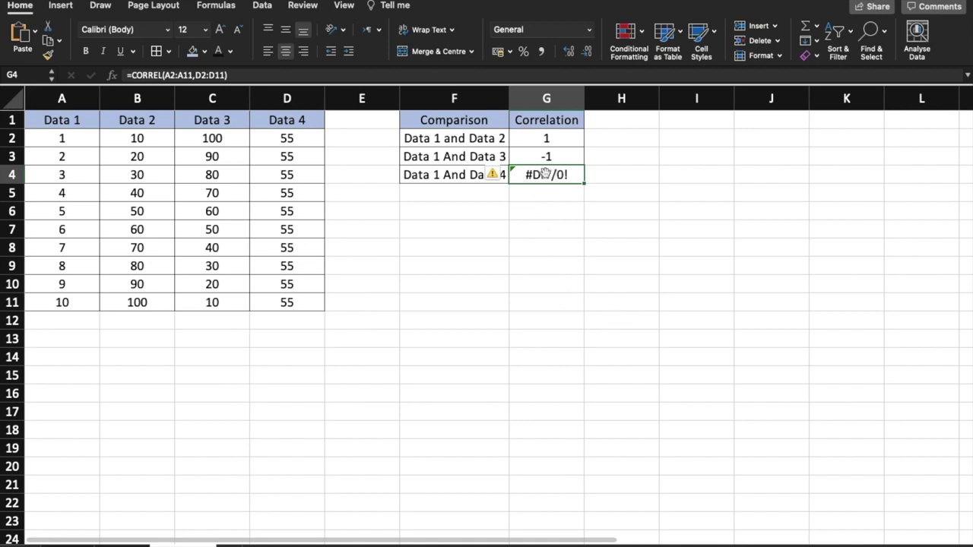
left_click(539, 265)
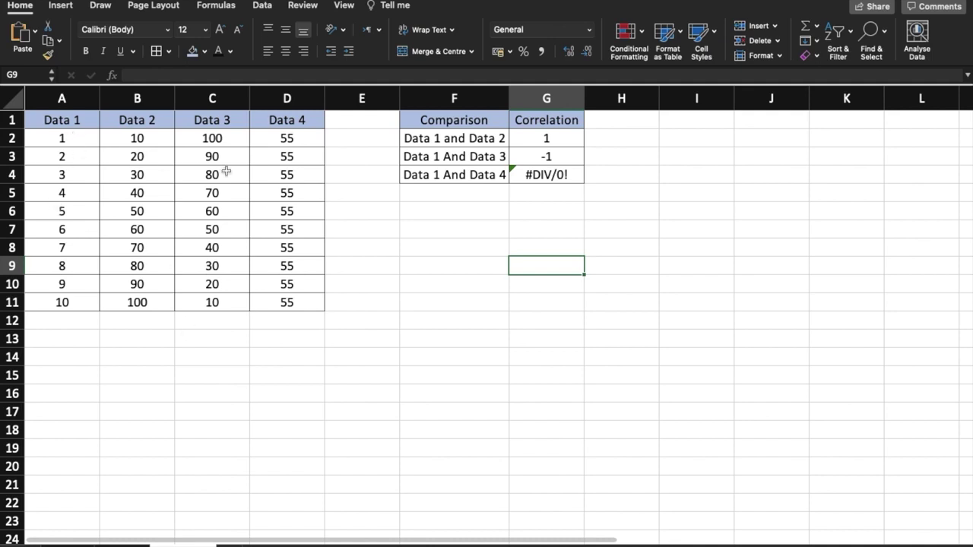
- Insert an X Y scatter chart of A1:B11 and move it beside the comparison table
left_click(190, 174)
left_click_drag(78, 120, 157, 307)
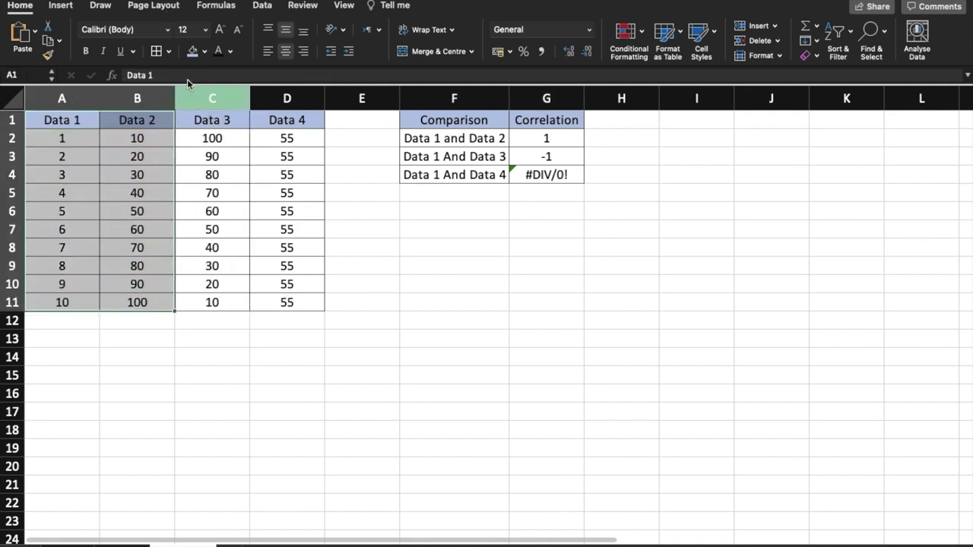
left_click(64, 7)
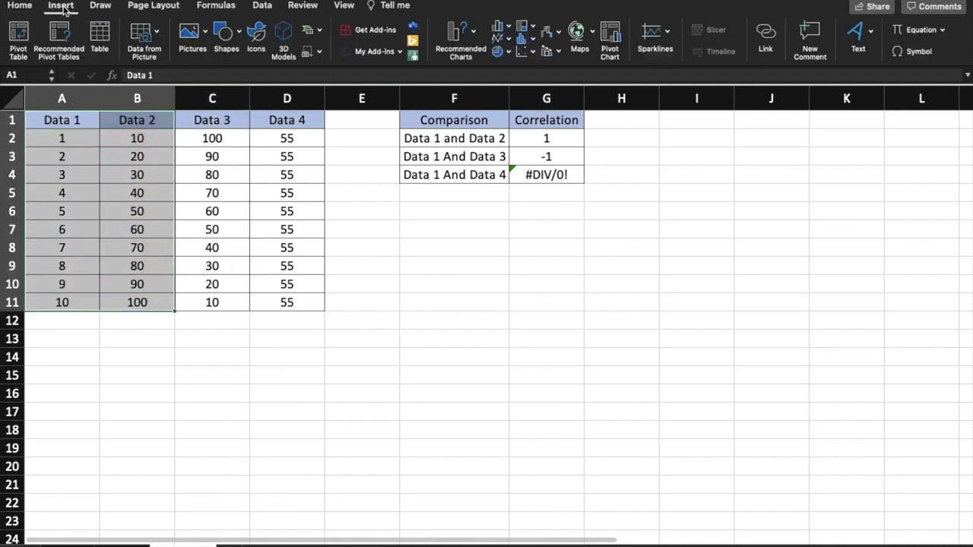
left_click(523, 51)
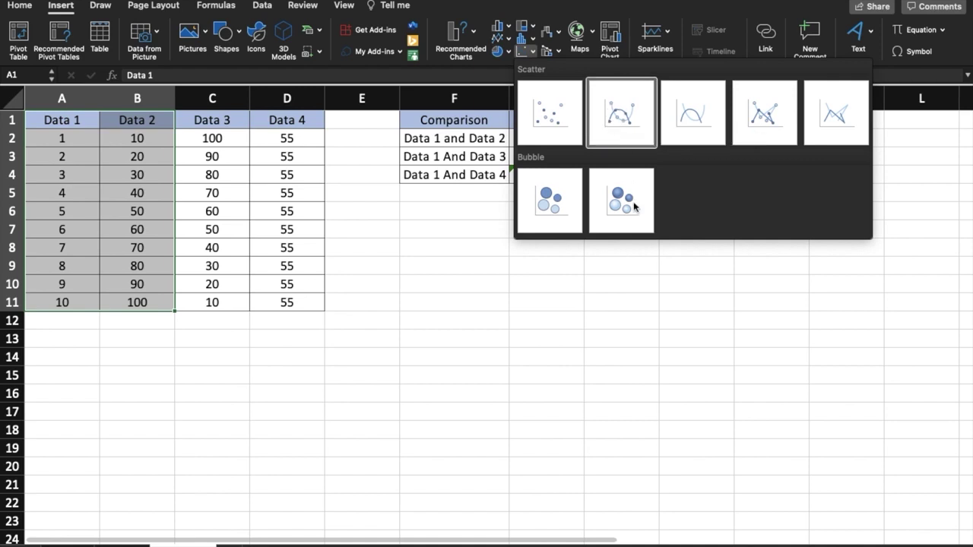
left_click(649, 139)
left_click_drag(393, 226, 452, 225)
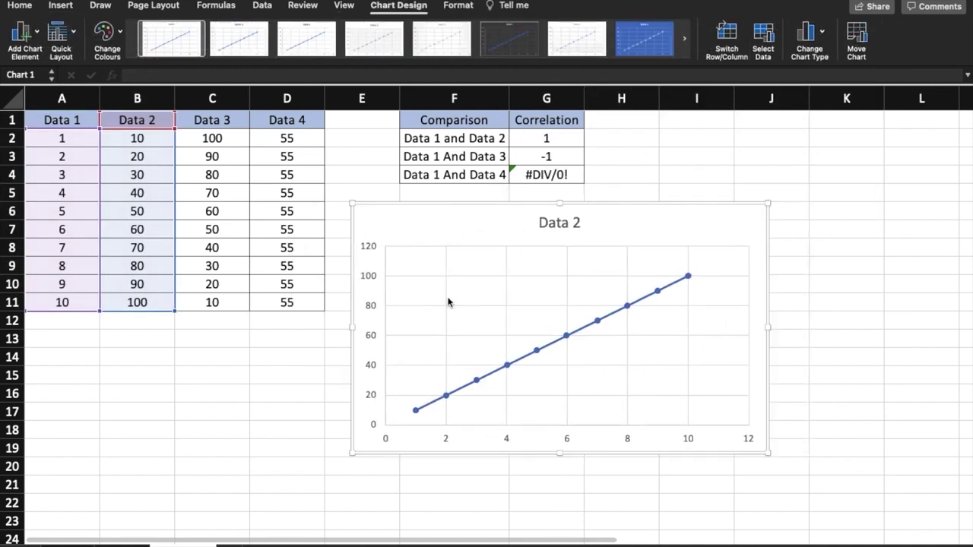
- Change the chart type to Scatter with Smooth Lines and Markers
left_click(61, 5)
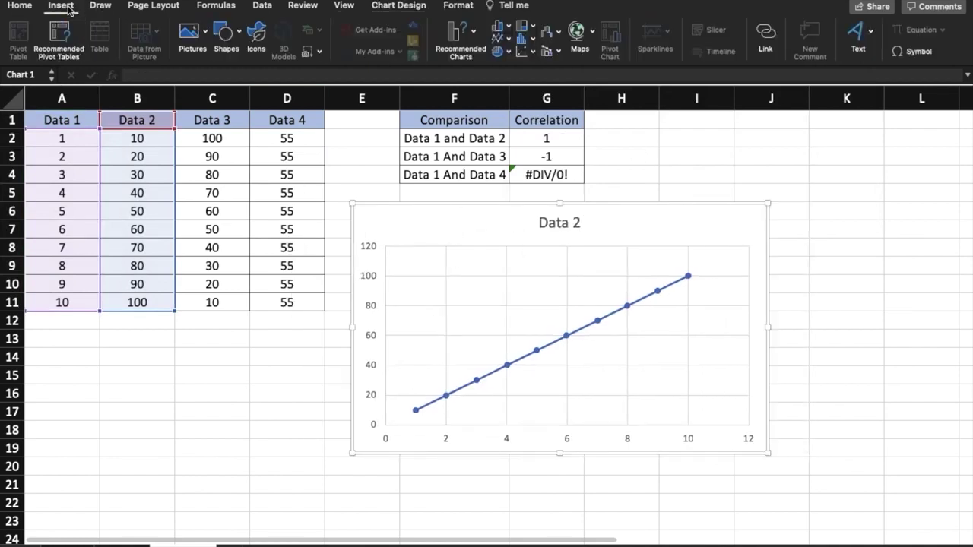
left_click(530, 59)
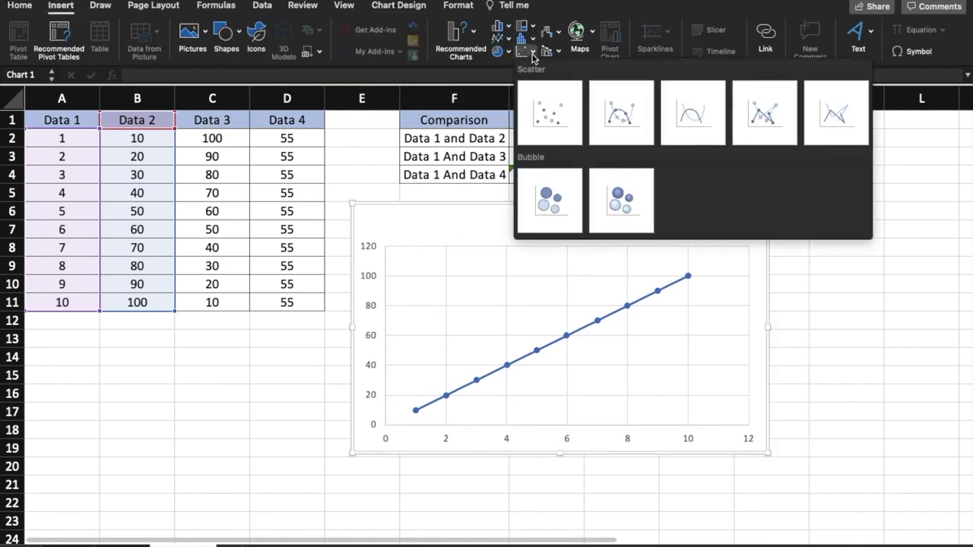
left_click(620, 114)
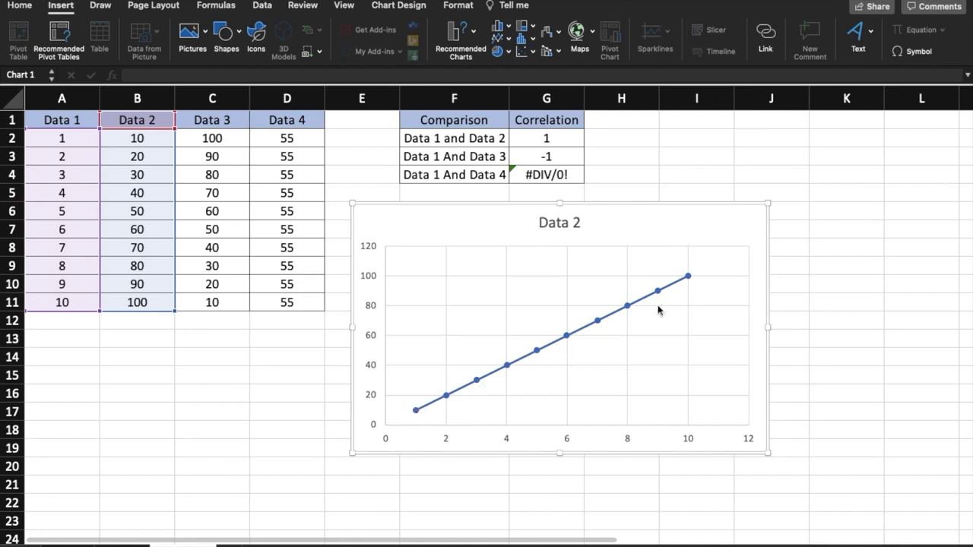
mouse_move(447, 405)
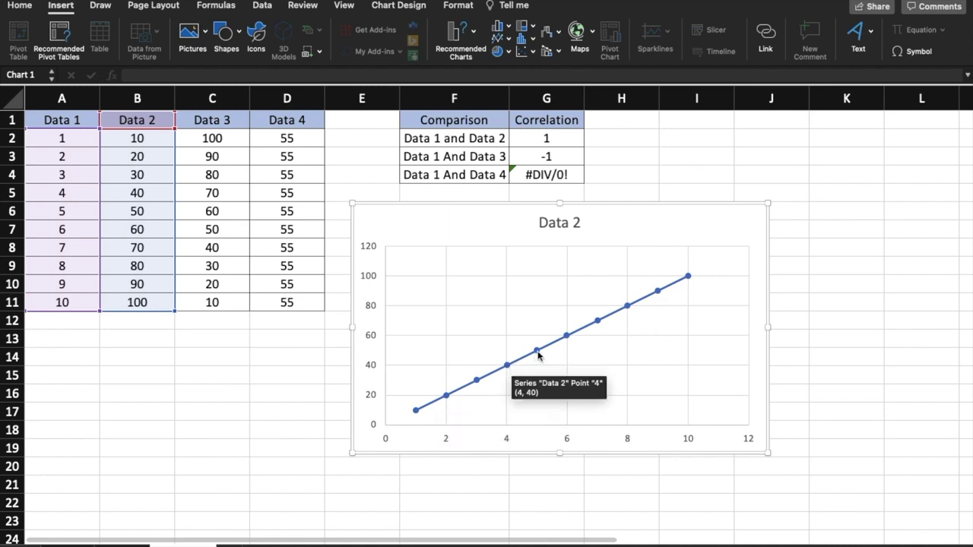
mouse_move(538, 354)
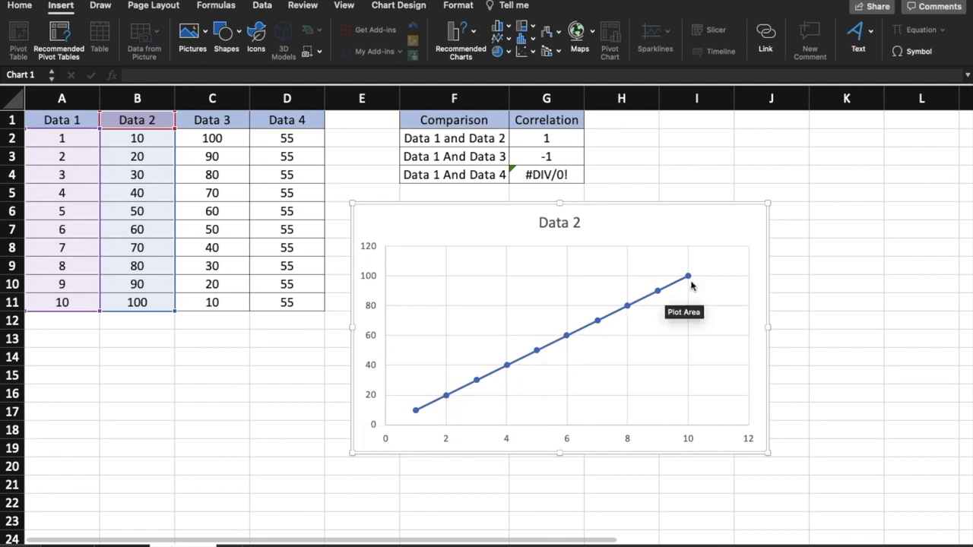
mouse_move(691, 285)
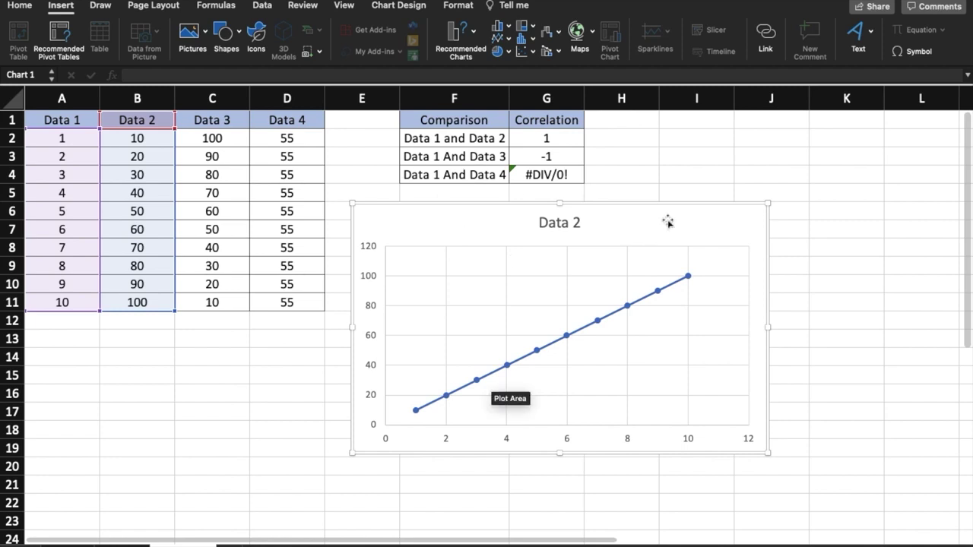
- Replace the chart series' Y values with the Data 3 range C2:C11 through Select Data
right_click(727, 222)
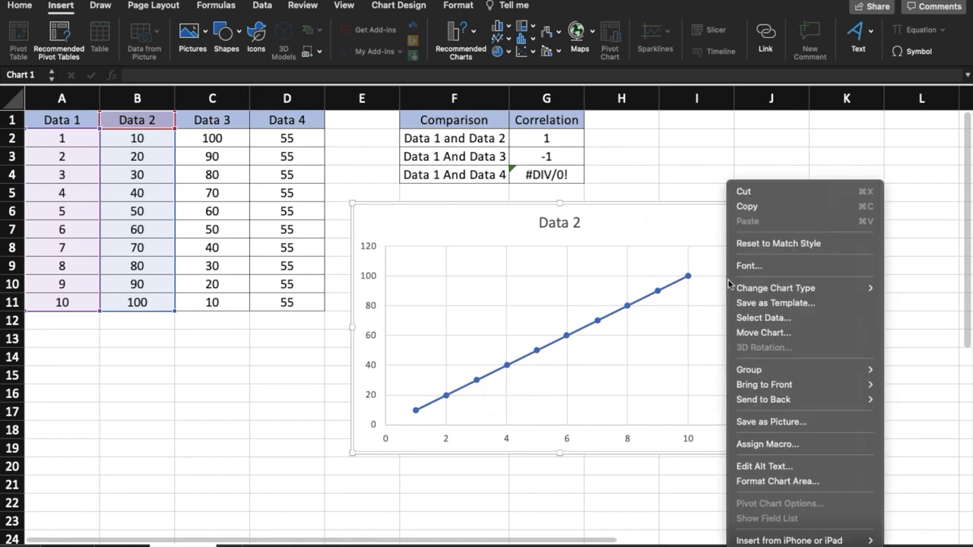
left_click(751, 318)
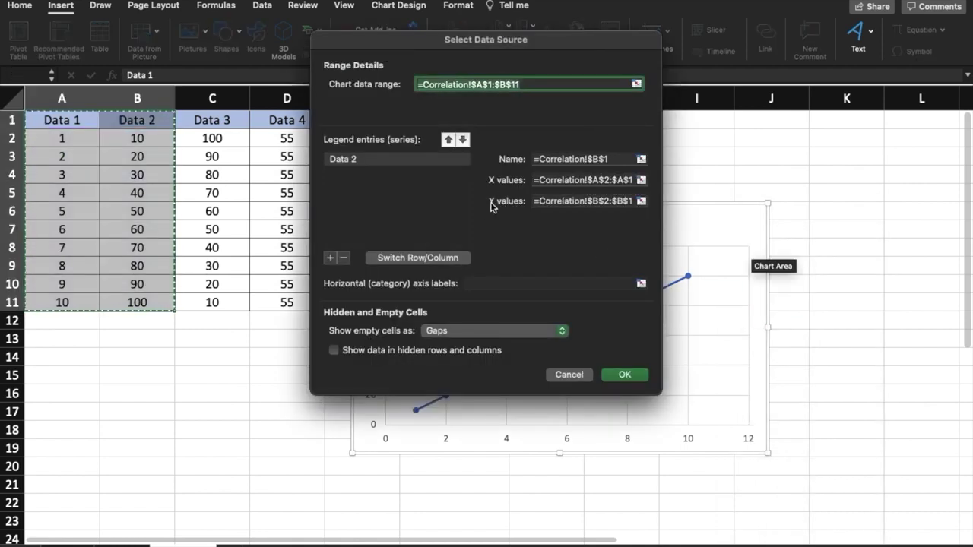
left_click(640, 201)
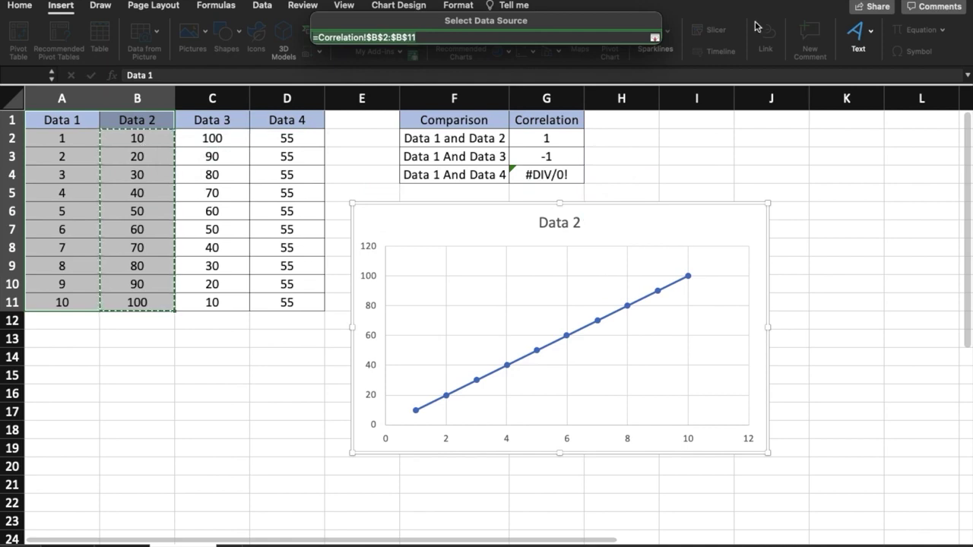
left_click_drag(211, 138, 210, 302)
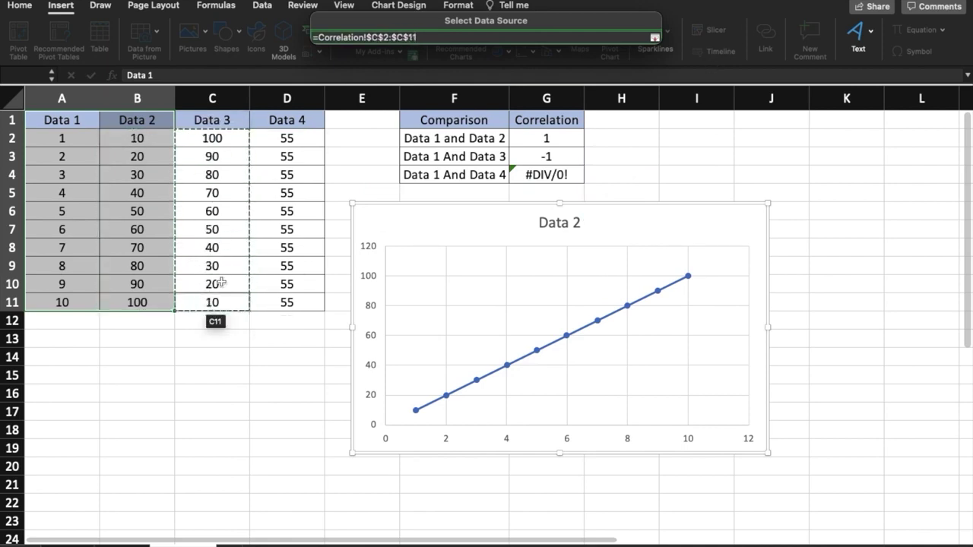
left_click(654, 37)
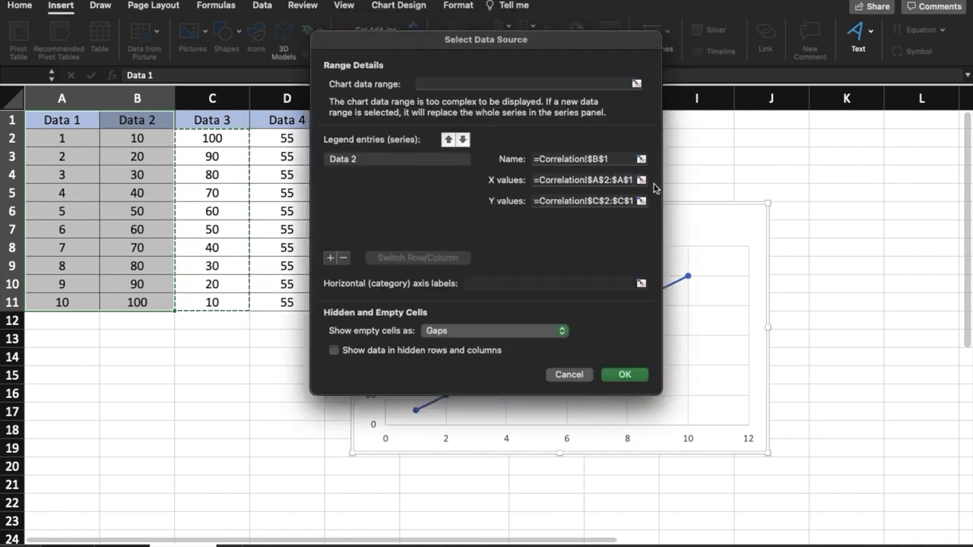
left_click(627, 374)
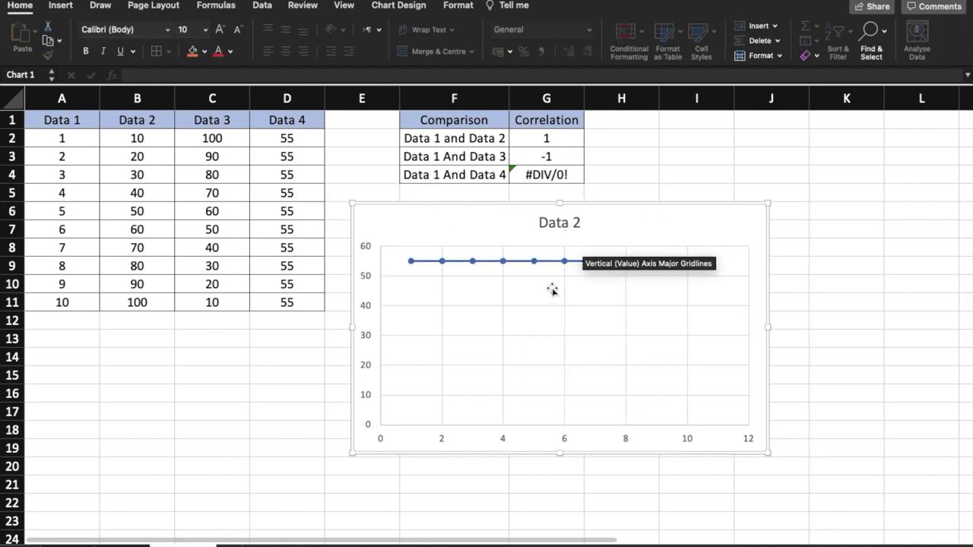
left_click_drag(76, 123, 57, 297)
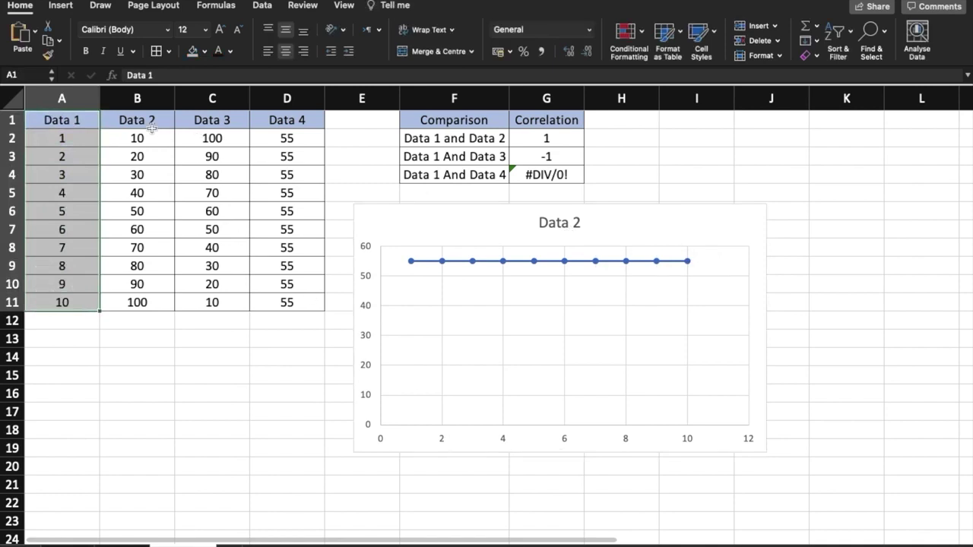
- Set the chart data range to A1:D11 so Data 2, 3 and 4 plot against Data 1
left_click_drag(144, 123, 287, 302)
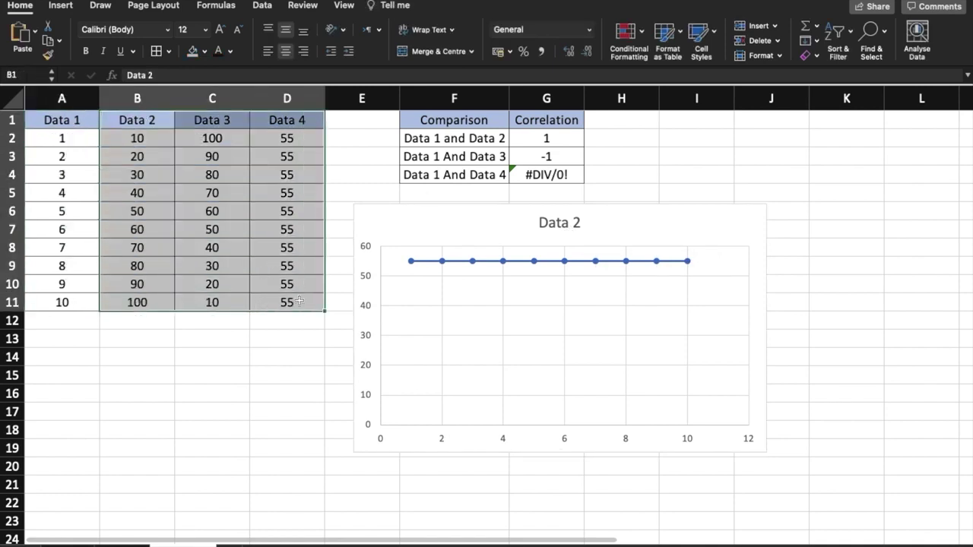
left_click(723, 236)
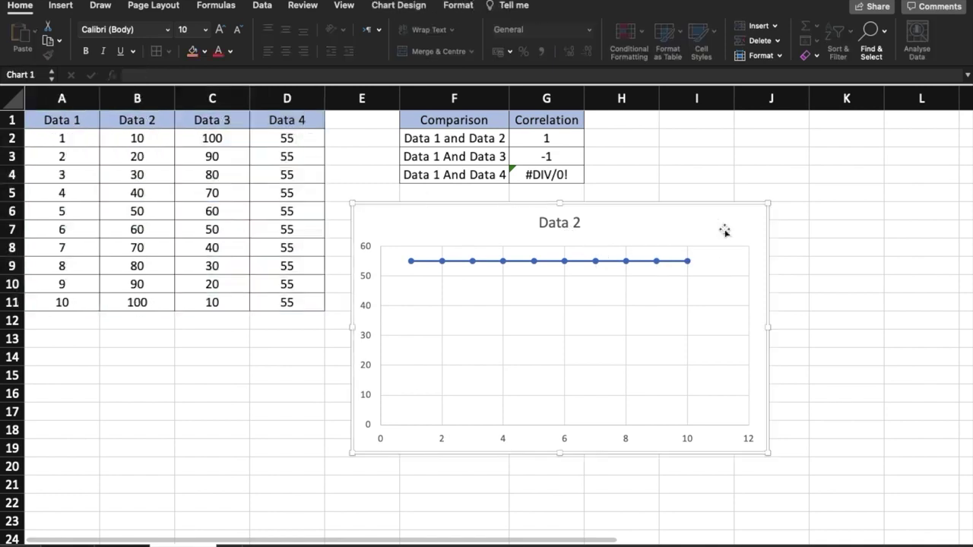
right_click(676, 220)
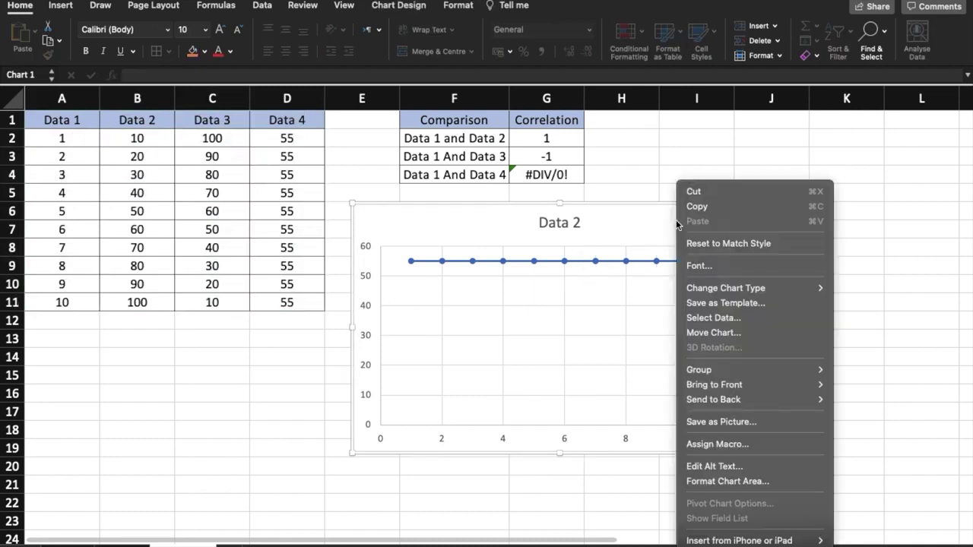
left_click(721, 318)
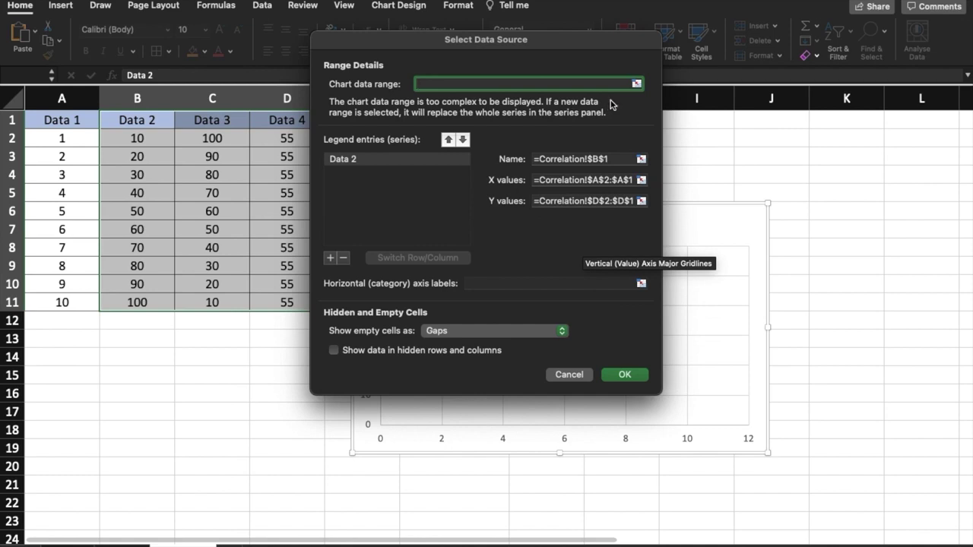
left_click(637, 83)
left_click(72, 120)
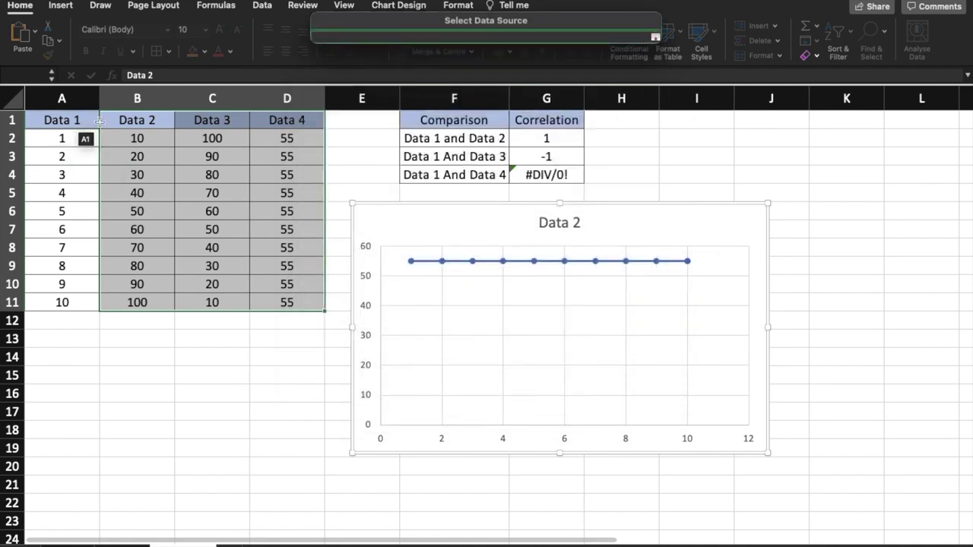
left_click_drag(73, 120, 286, 304)
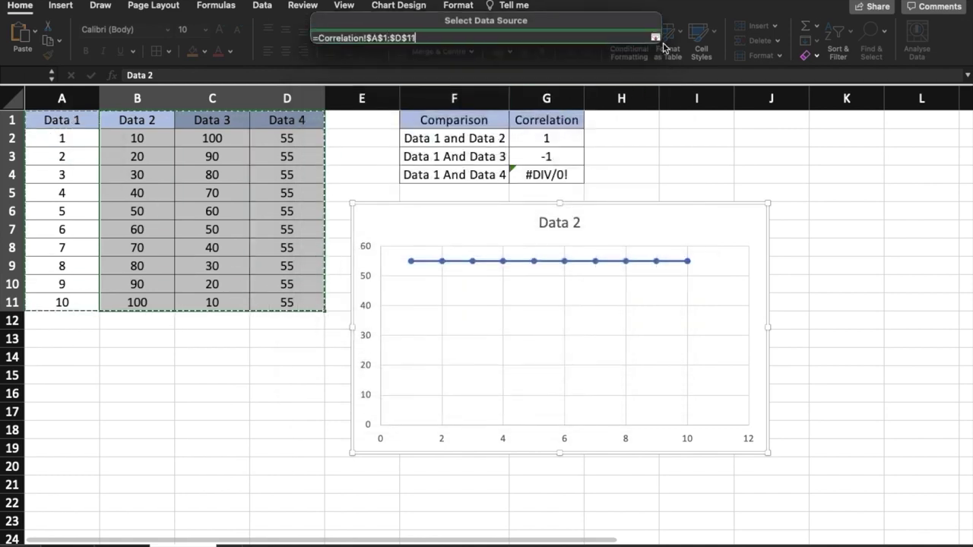
left_click(655, 37)
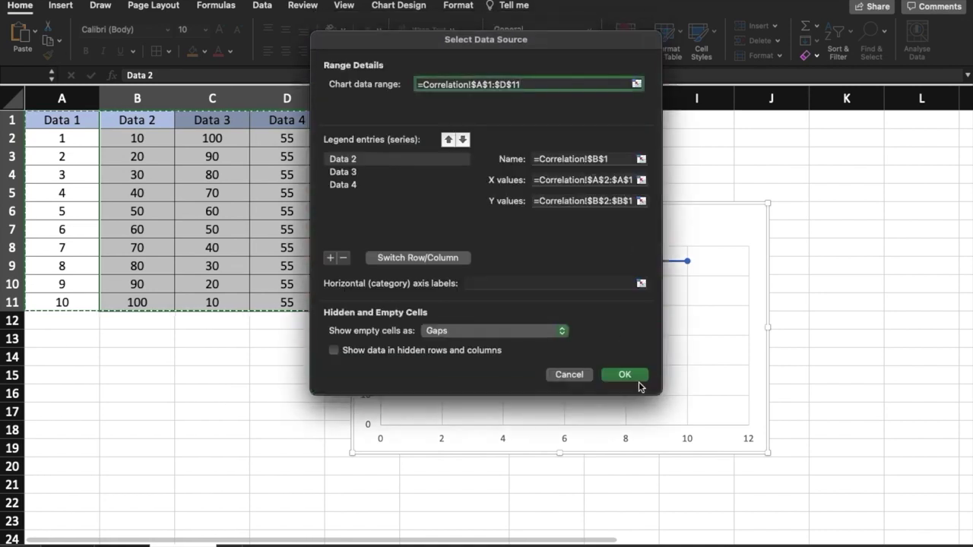
left_click(625, 375)
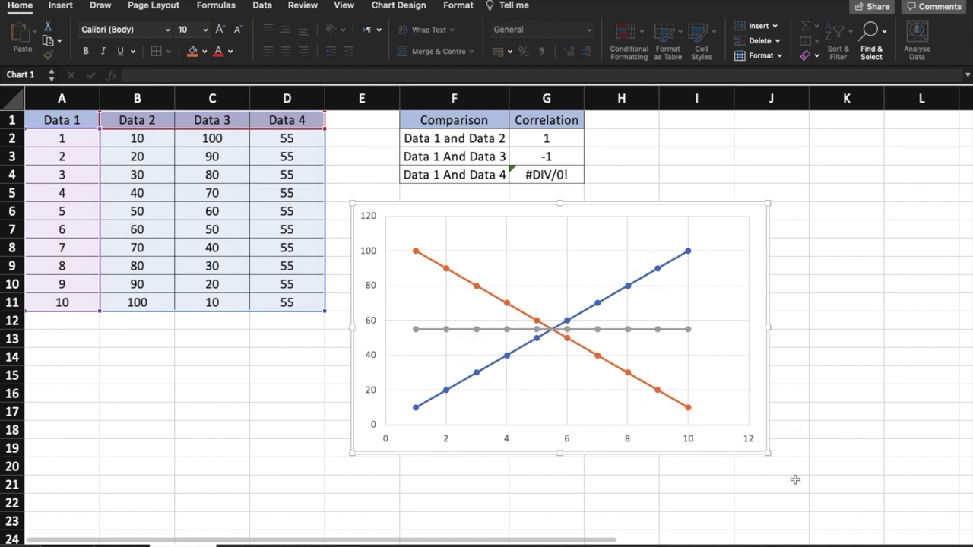
mouse_move(414, 332)
left_click(445, 9)
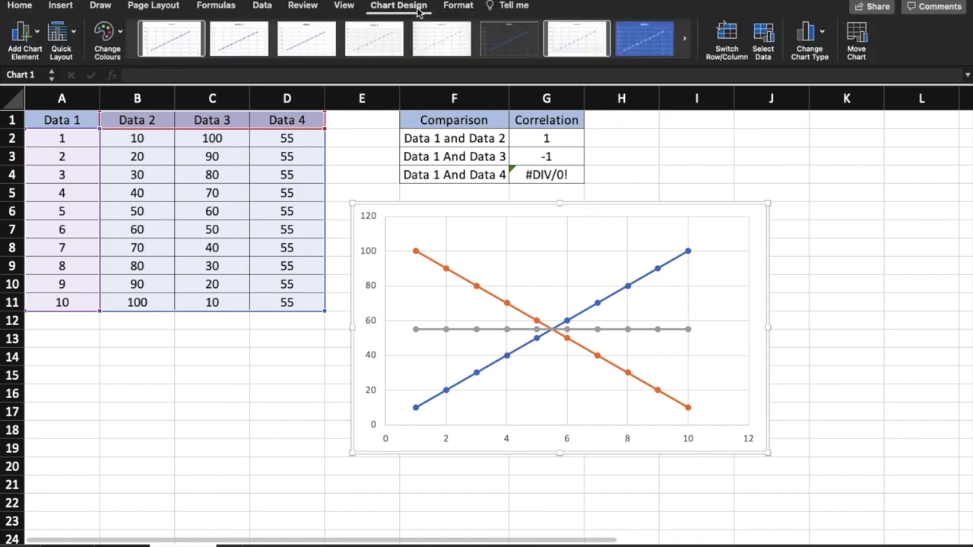
- Try several preset chart styles, from the second style to hollow circle markers
left_click(68, 36)
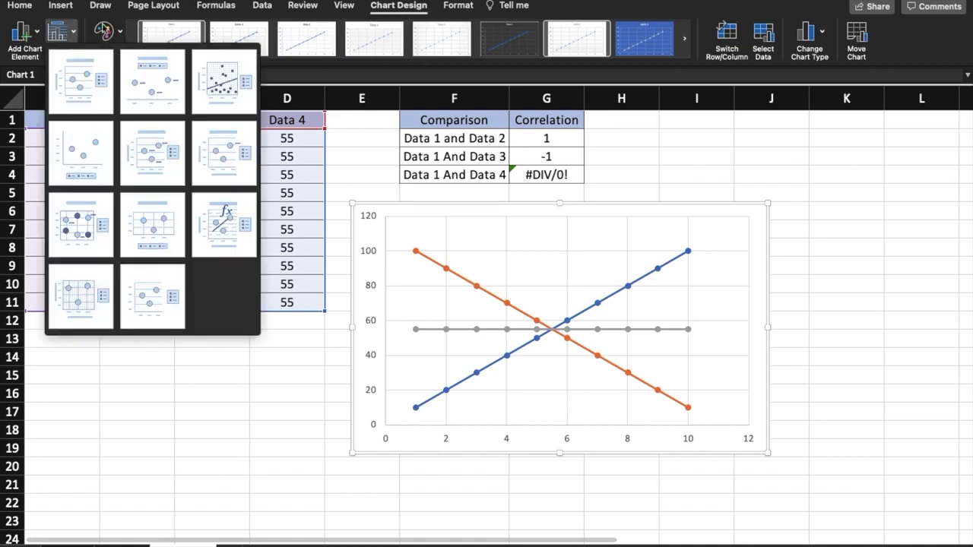
left_click(152, 44)
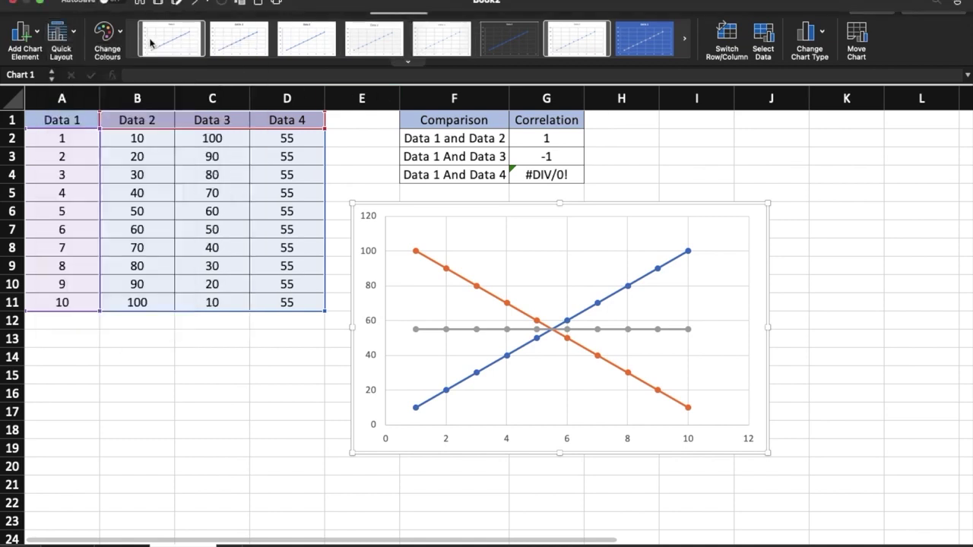
left_click(214, 47)
left_click(304, 45)
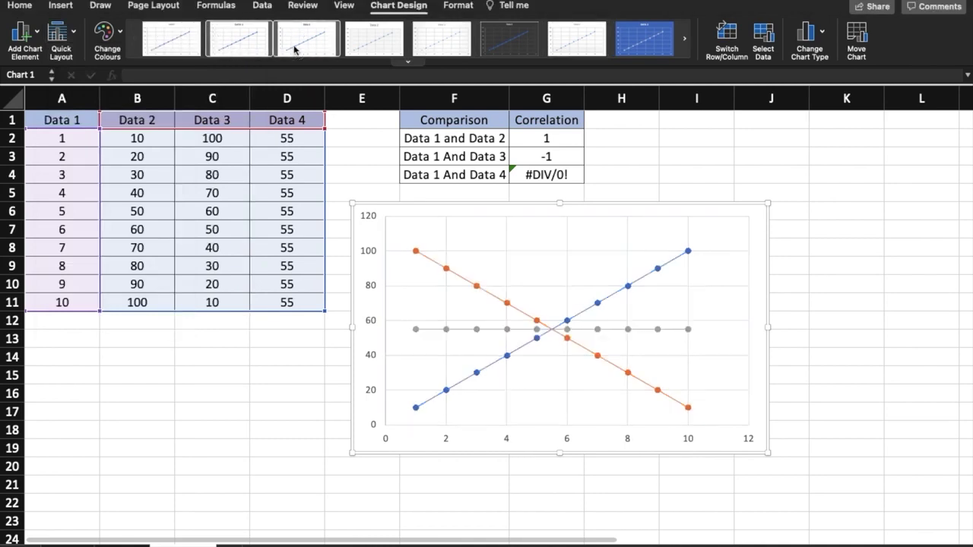
left_click(374, 47)
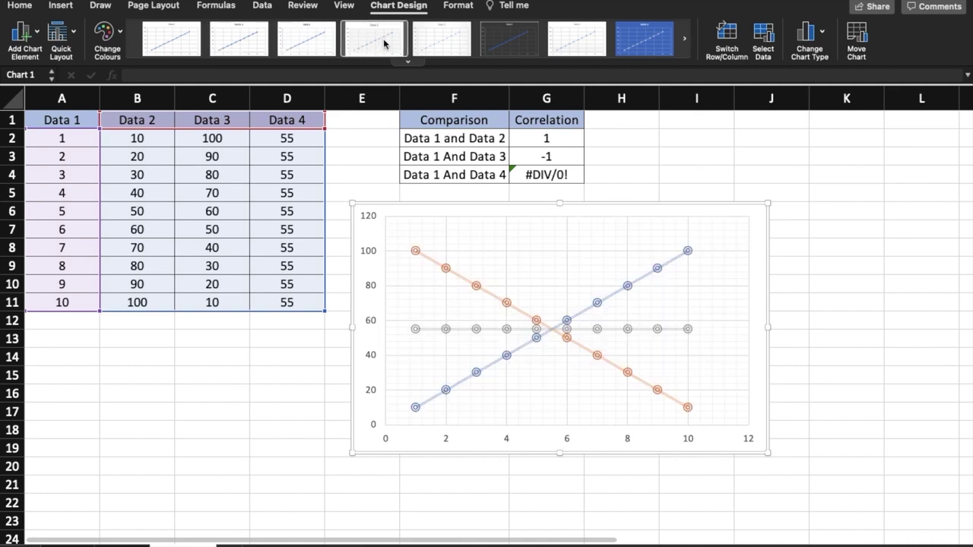
- Apply a layout with chart title, axis titles and a top legend, using the second style
left_click(65, 34)
left_click(77, 82)
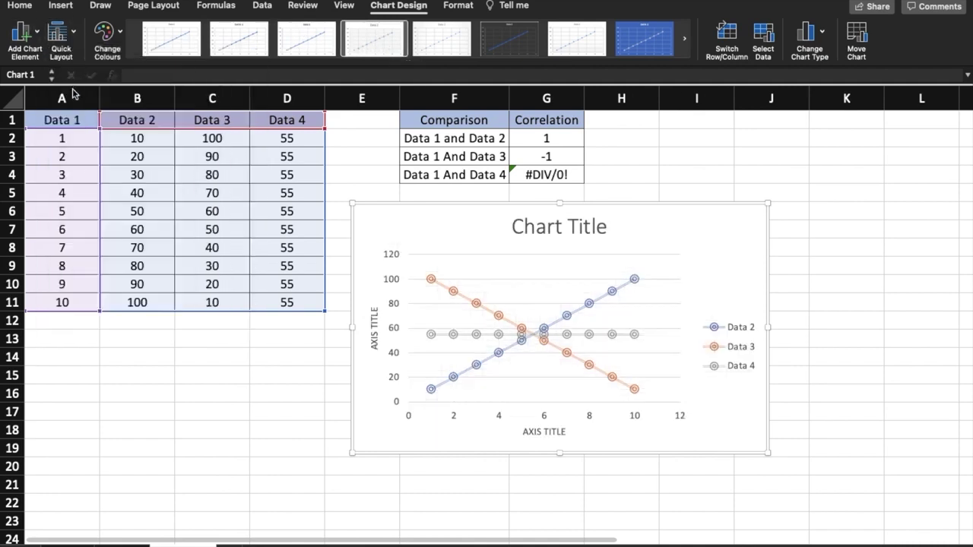
left_click(174, 40)
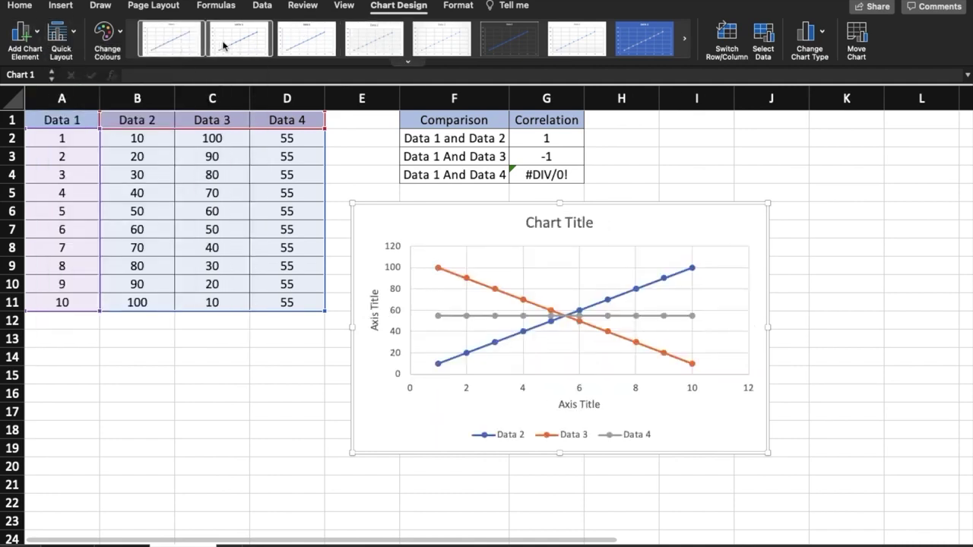
left_click(59, 34)
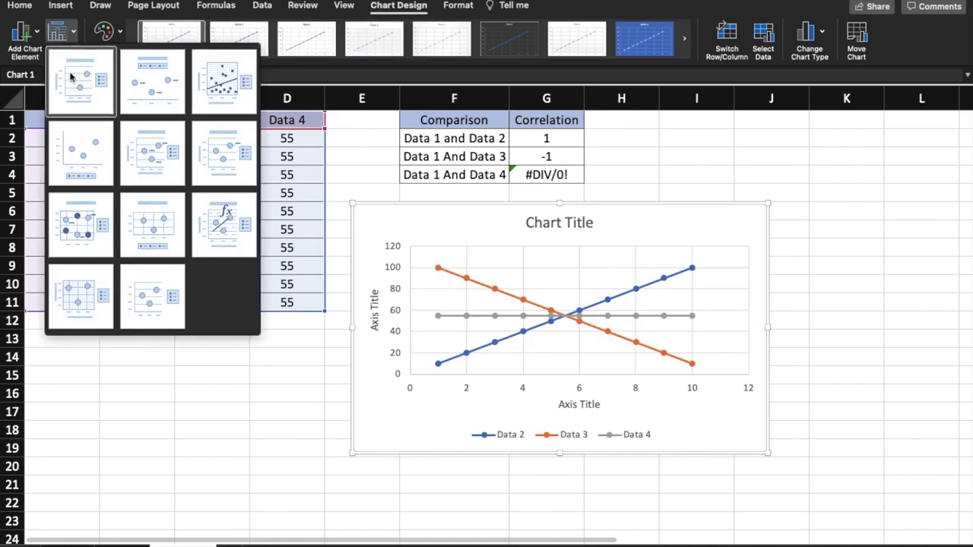
left_click(95, 85)
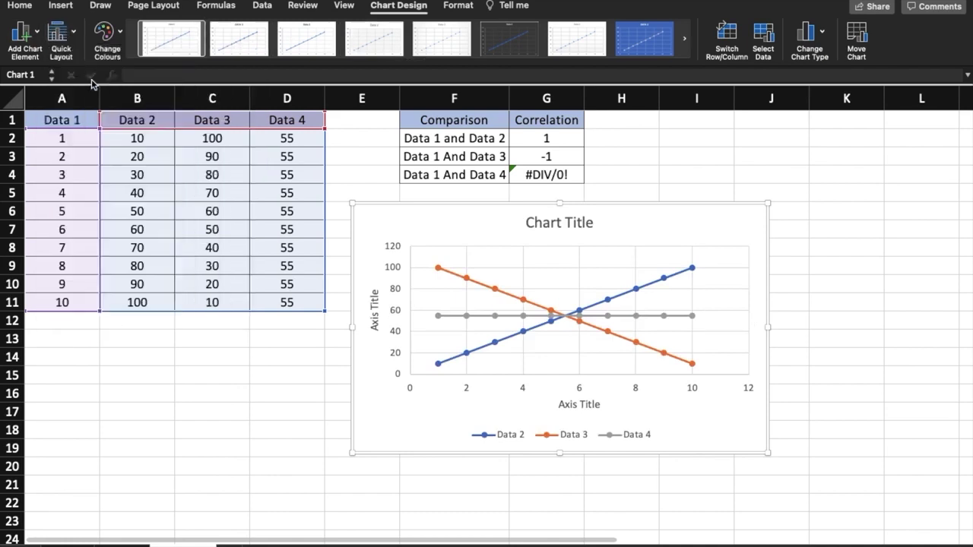
left_click(190, 42)
left_click(232, 41)
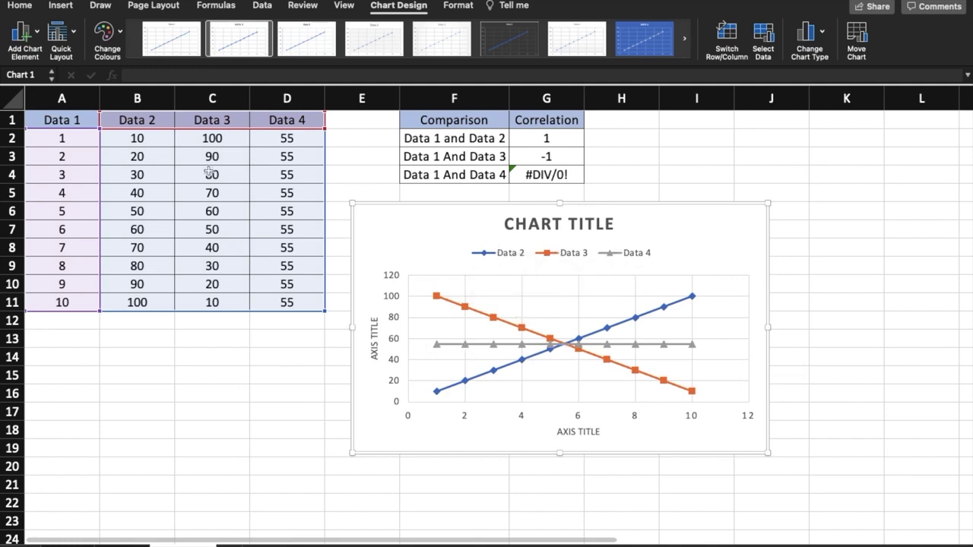
left_click(142, 122)
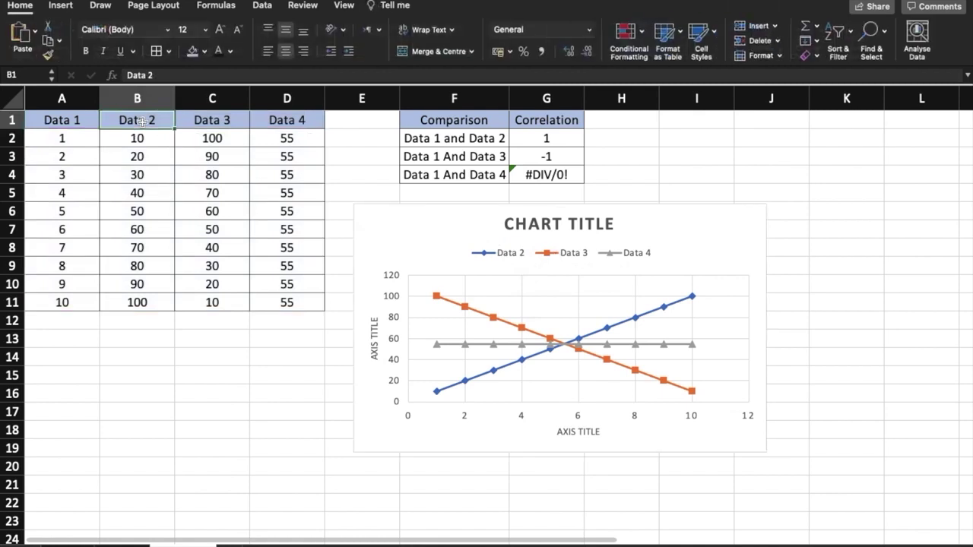
left_click(397, 227)
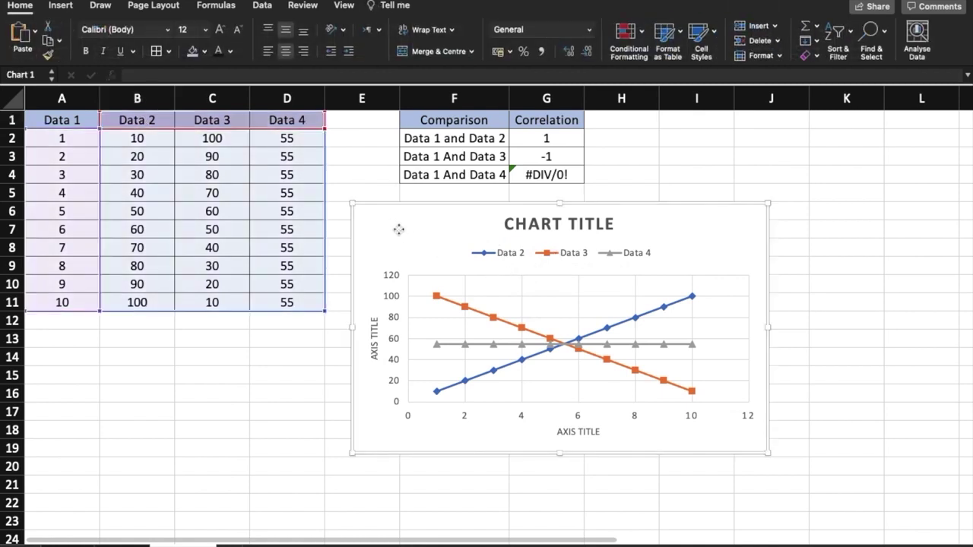
- Replace the chart title placeholder with 'Correlation chart'
left_click(563, 226)
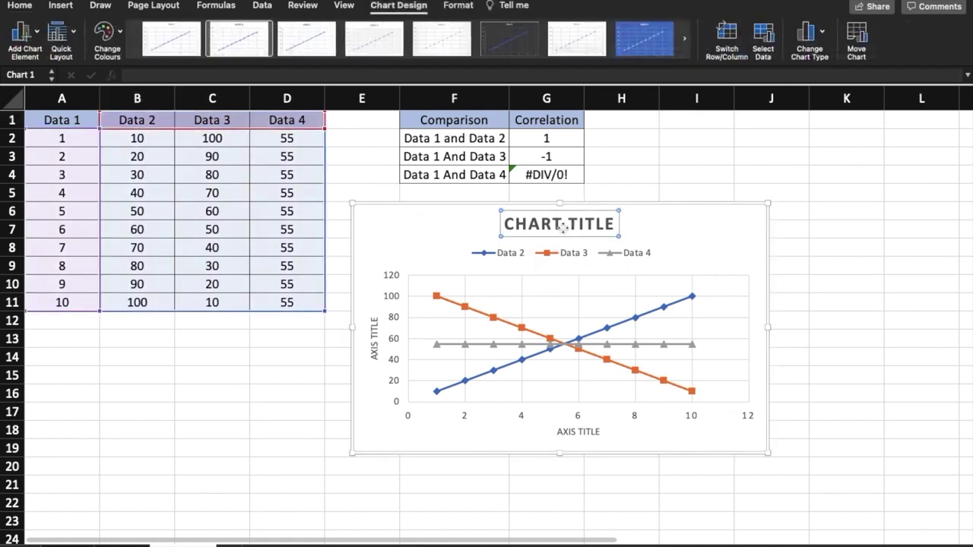
double_click(563, 228)
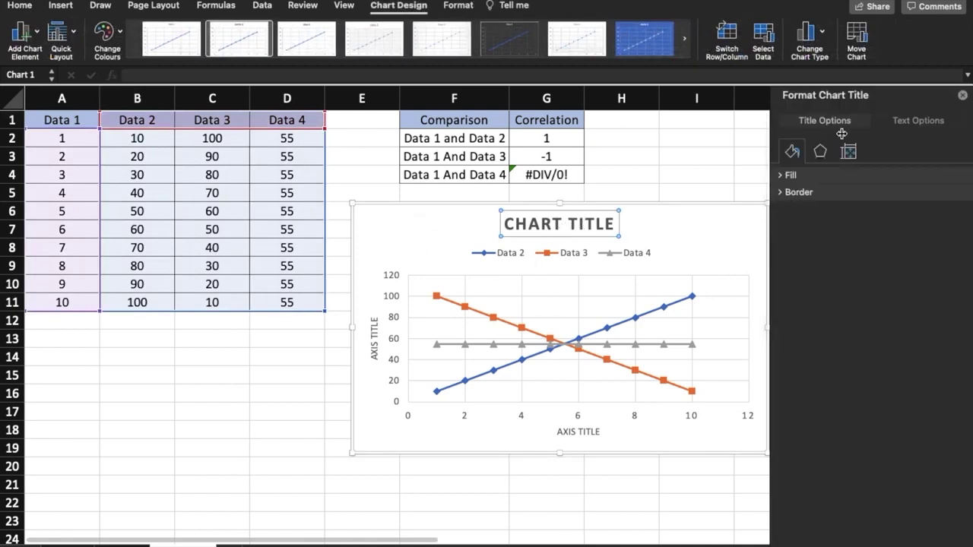
key("BackSpace")
key("BackSpace")
key("BackSpace")
key("BackSpace")
key("shift+Right")
key("shift+Right")
key("shift+Right")
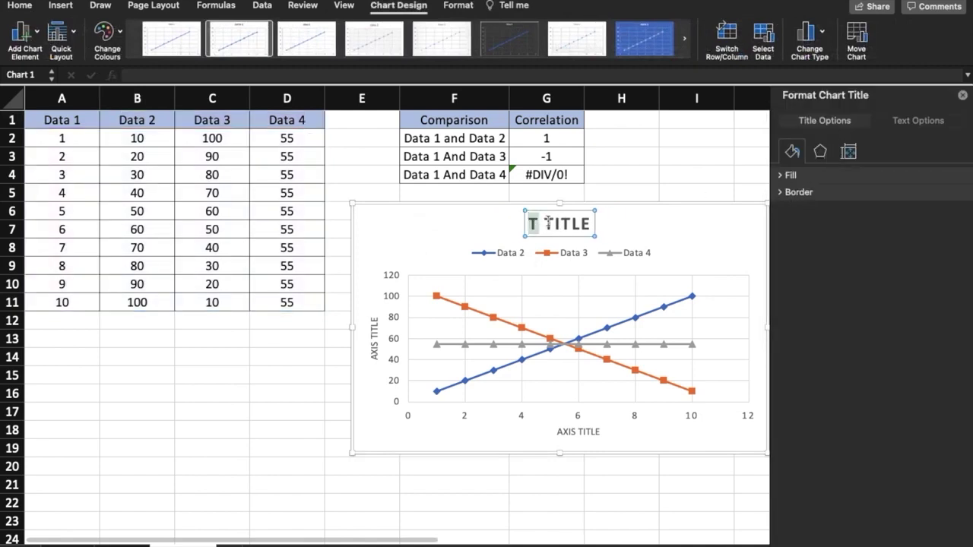
key("shift+Right")
key("shift+Right")
key("shift+Right")
key("shift+Right")
type("Co")
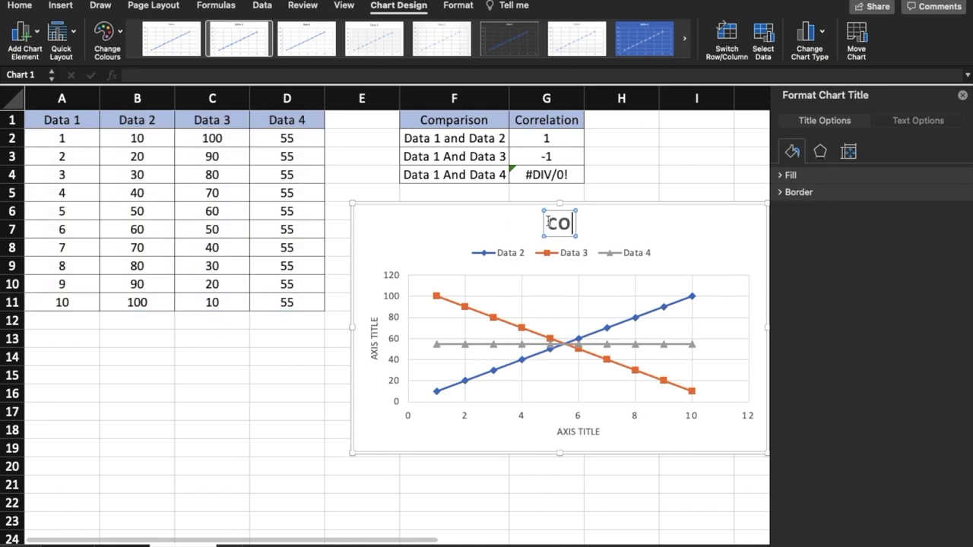
type("rrelation")
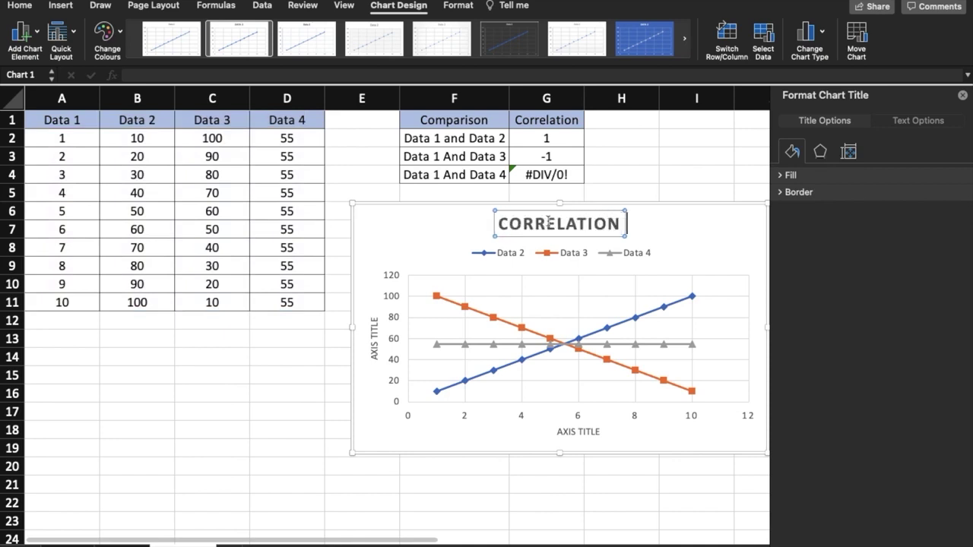
type(" chart")
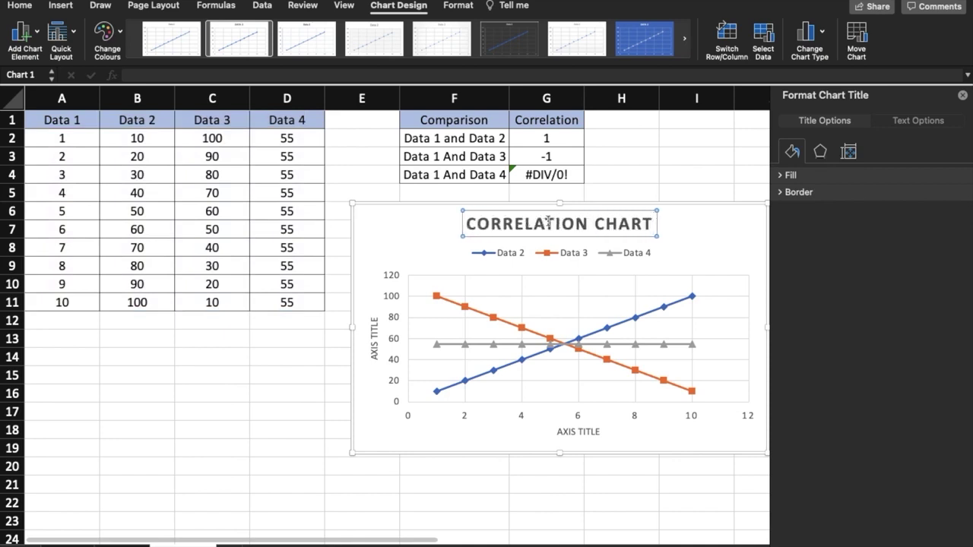
left_click(373, 350)
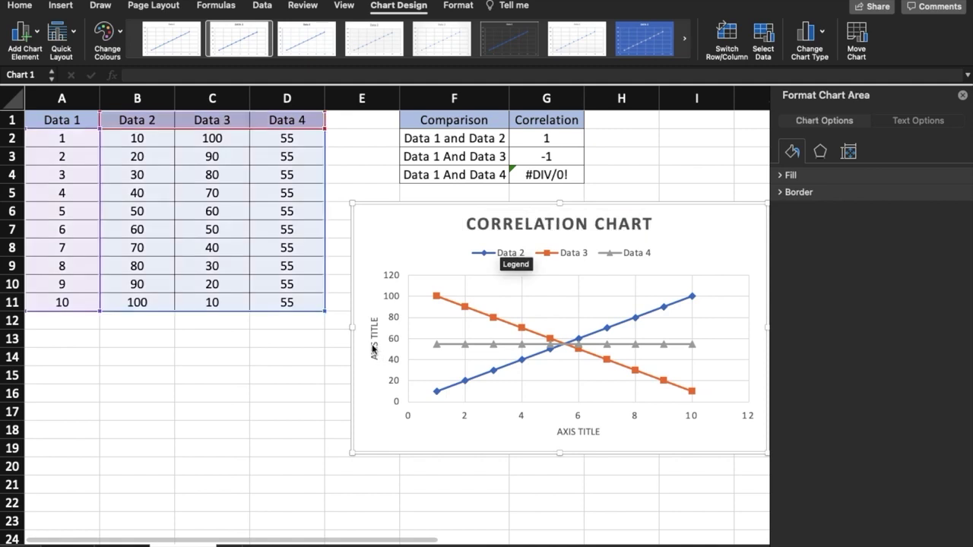
left_click(964, 96)
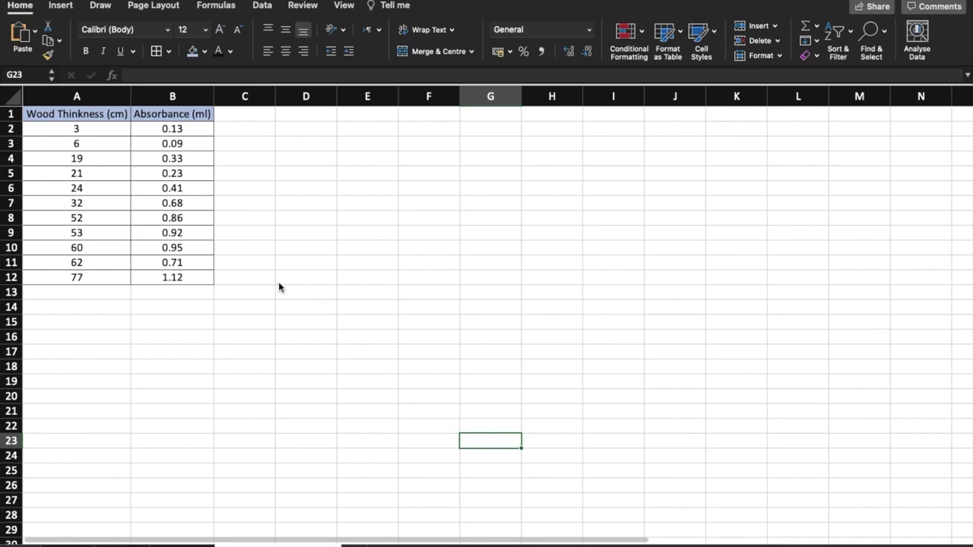
- Enter Y=mX+c in cell E5, delete and restore it, then clear it again
left_click(333, 174)
left_click(354, 173)
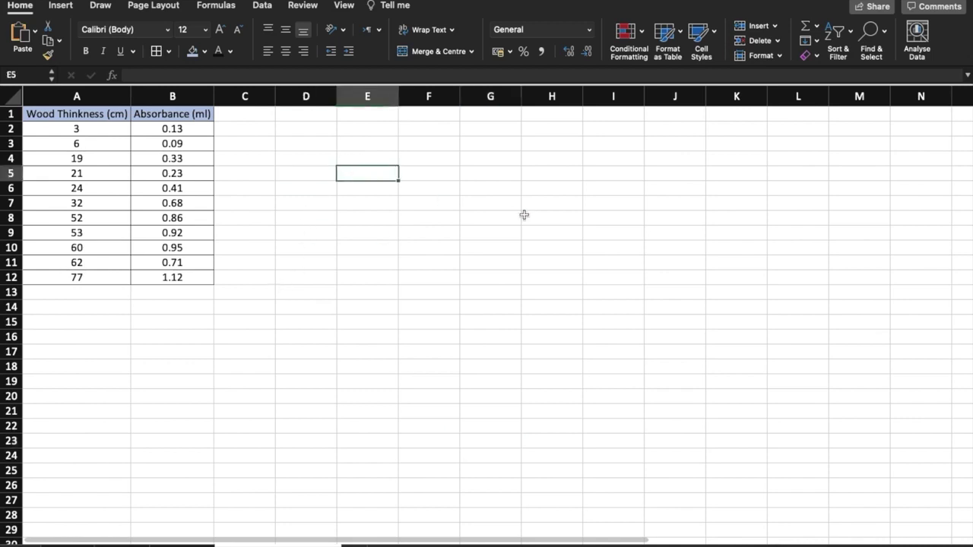
type("Y")
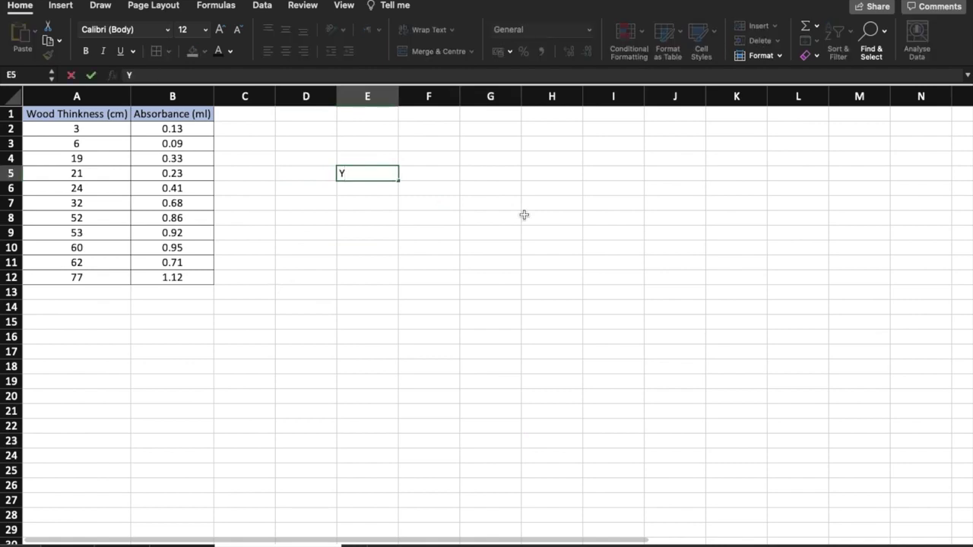
type("=mX+c")
key("Return")
key("Up")
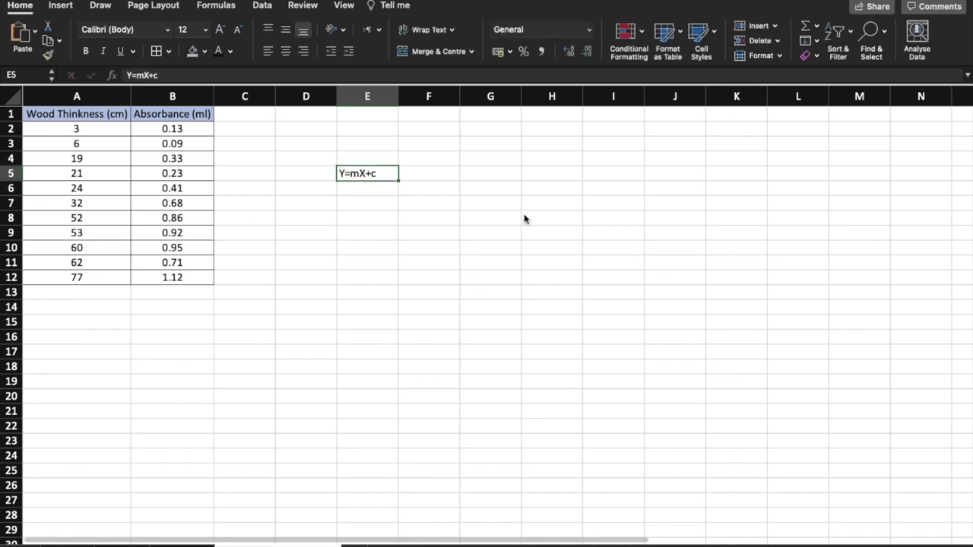
key("Delete")
key("ctrl+z")
key("Delete")
- Select the thickness and absorbance columns and their headers in turn
left_click(347, 232)
left_click_drag(61, 114, 200, 274)
left_click(325, 282)
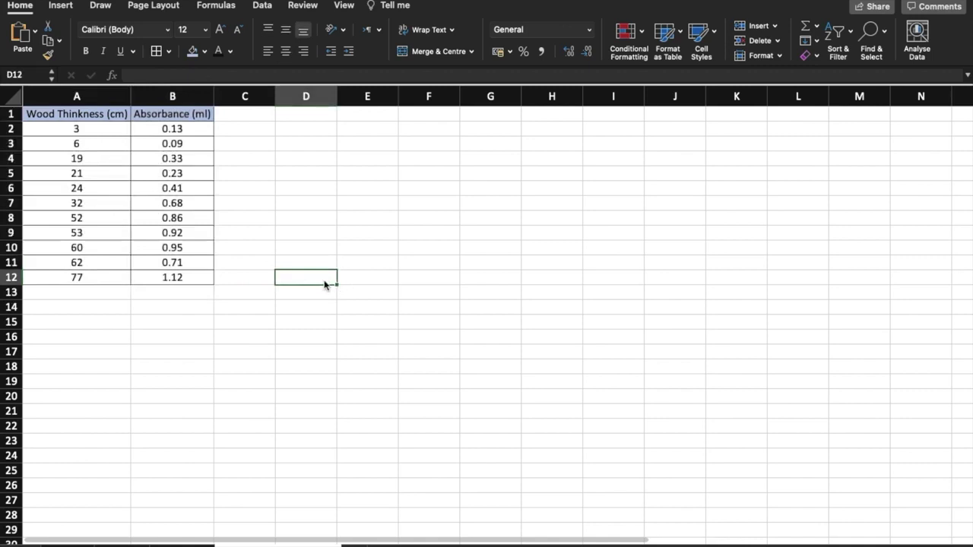
left_click(67, 114)
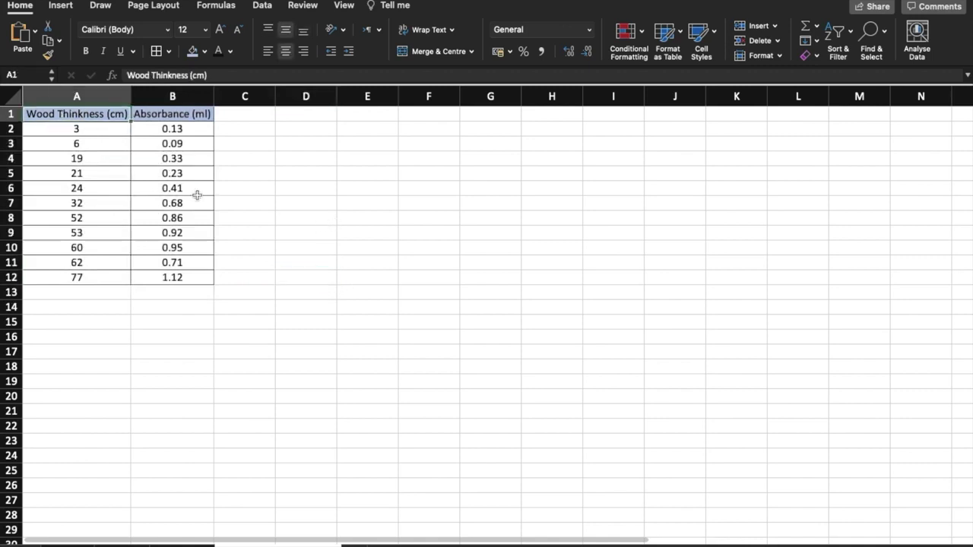
left_click_drag(76, 130, 83, 286)
left_click(172, 218)
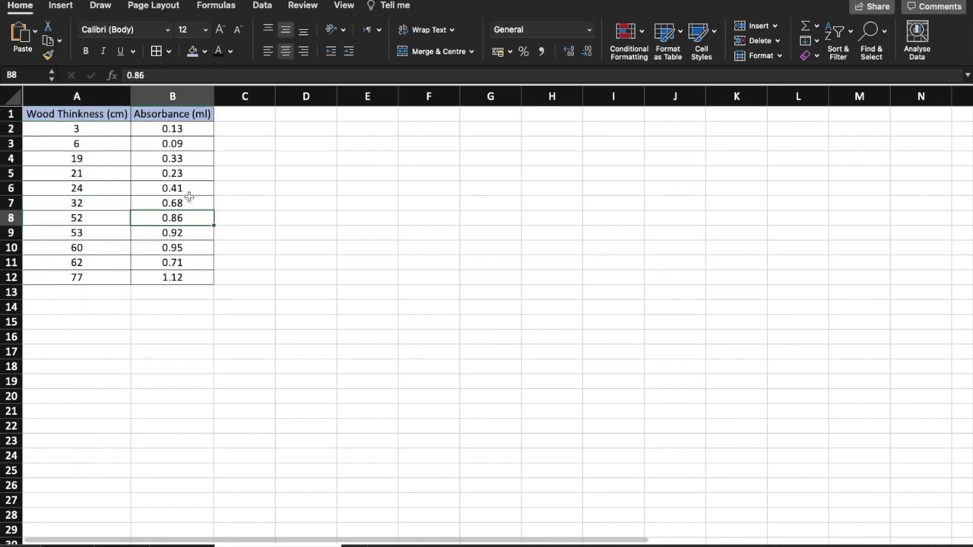
left_click(167, 116)
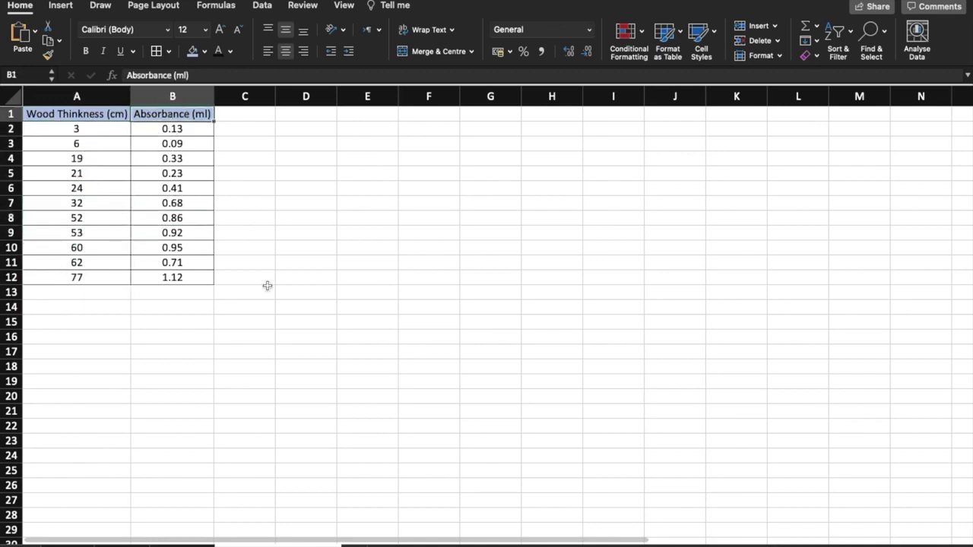
left_click_drag(174, 130, 187, 277)
left_click(292, 207)
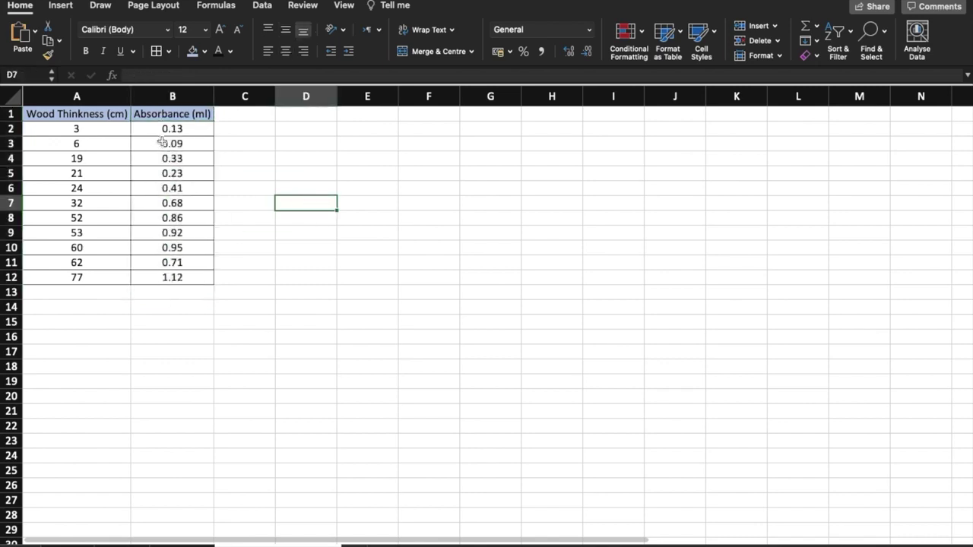
left_click(82, 129)
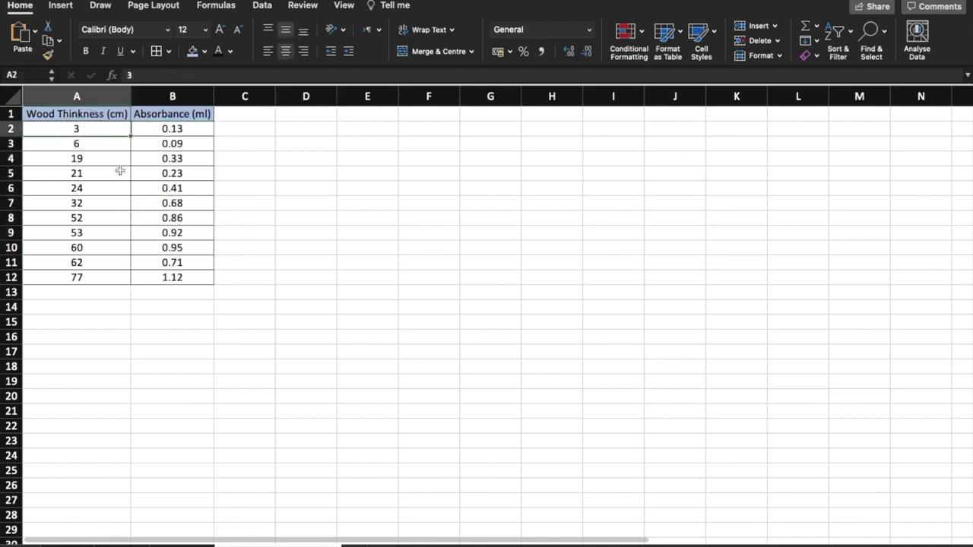
left_click(184, 131)
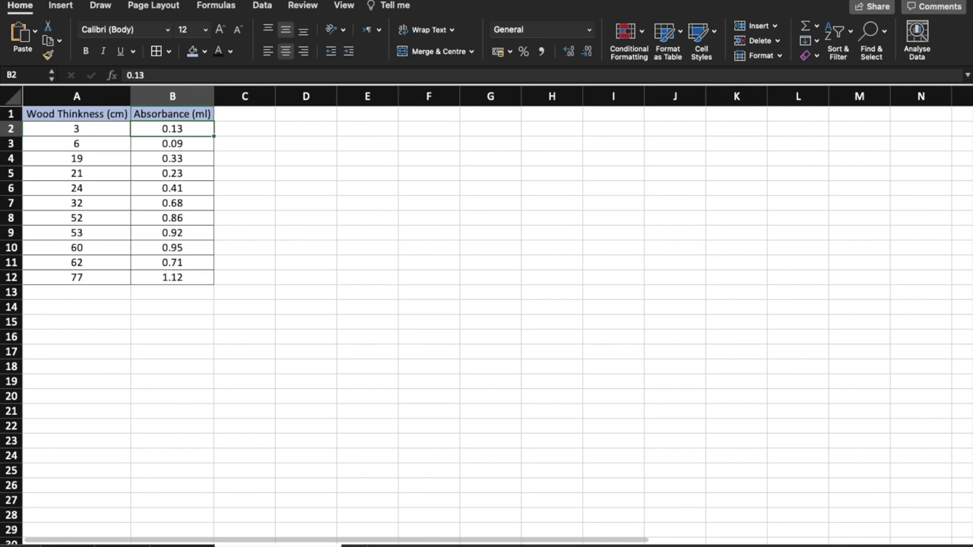
- Select the whole table A1:B12, headers included
left_click_drag(79, 114, 181, 116)
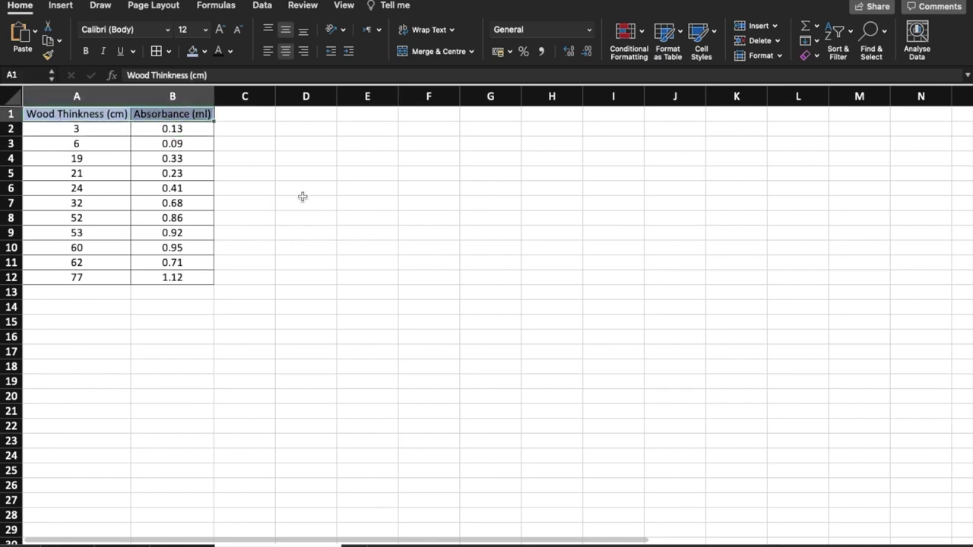
left_click(278, 182)
left_click_drag(70, 114, 183, 281)
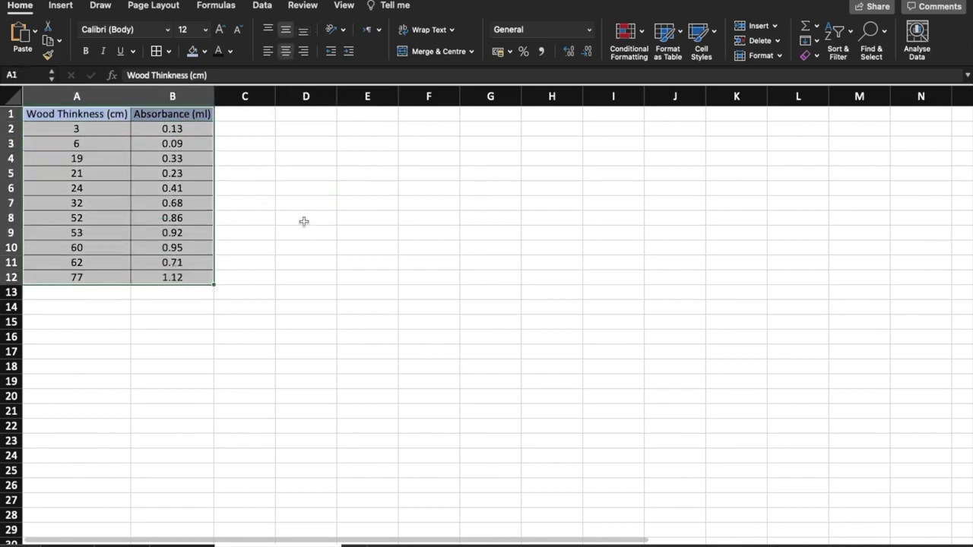
left_click(58, 6)
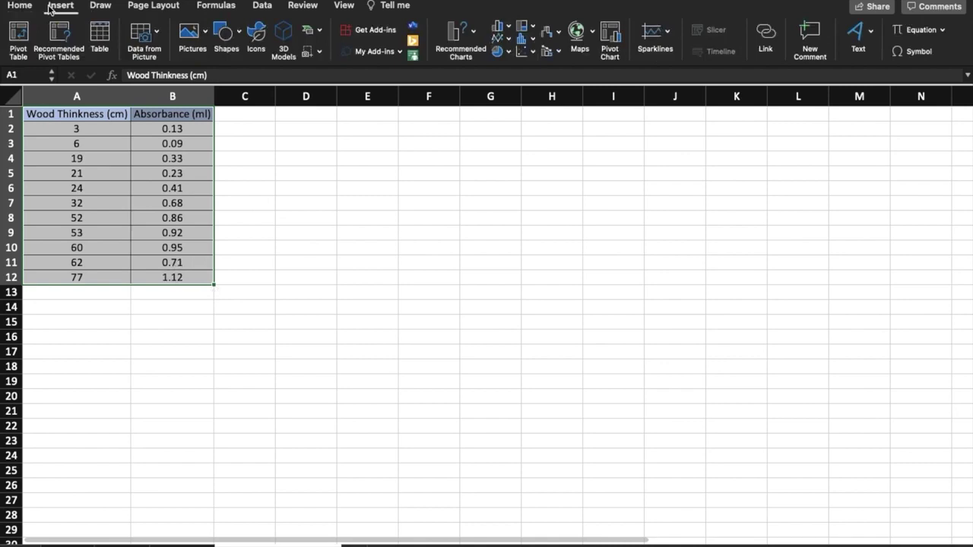
- Insert a scatter chart of absorbance against wood thickness from A1:B12
left_click(533, 54)
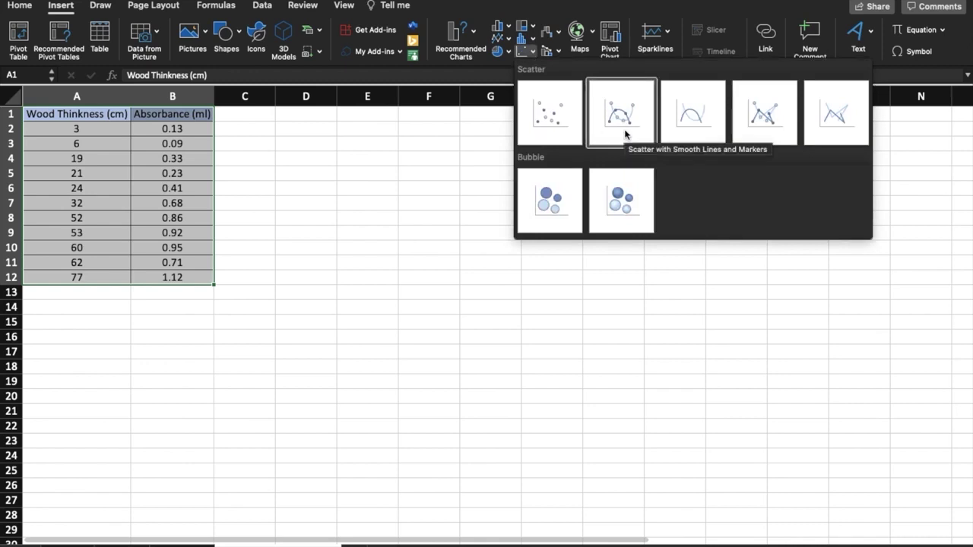
left_click(551, 122)
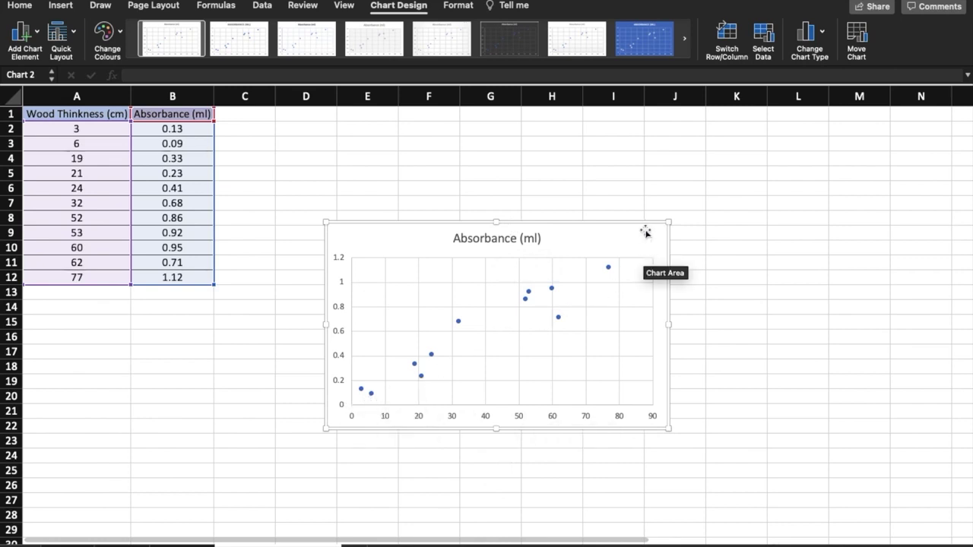
right_click(578, 241)
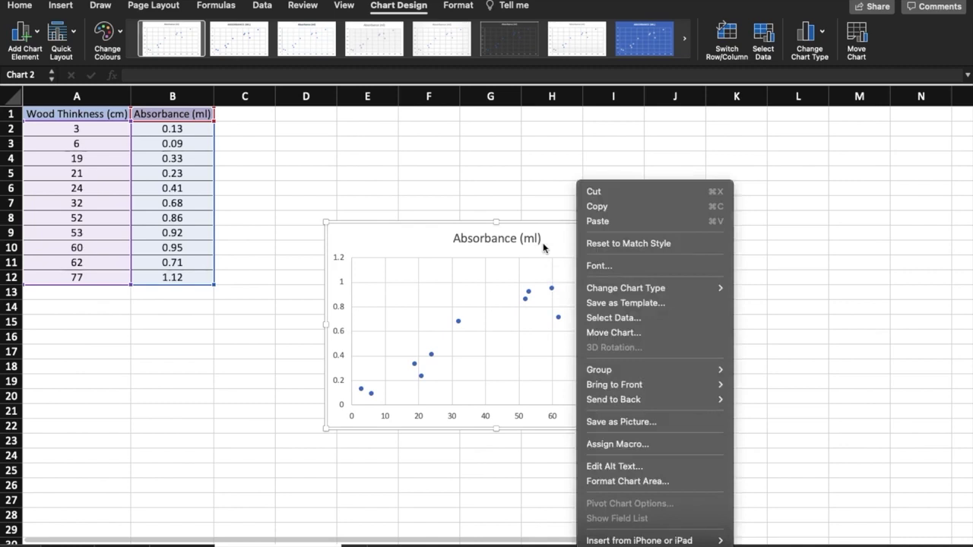
left_click(465, 324)
- Add a linear trendline showing y = 0.0139x + 0.0668 and R² = 0.9095 on the chart
left_click(459, 322)
right_click(460, 322)
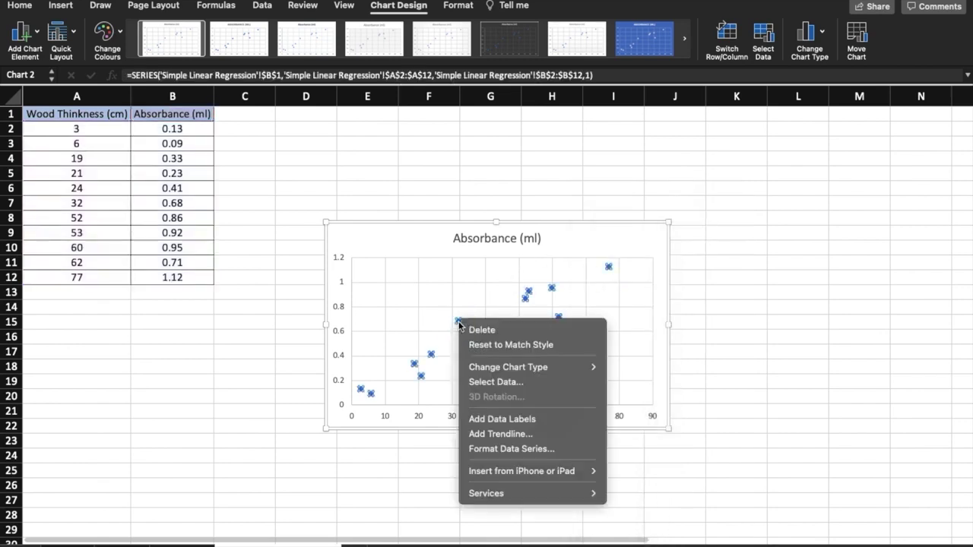
left_click(487, 435)
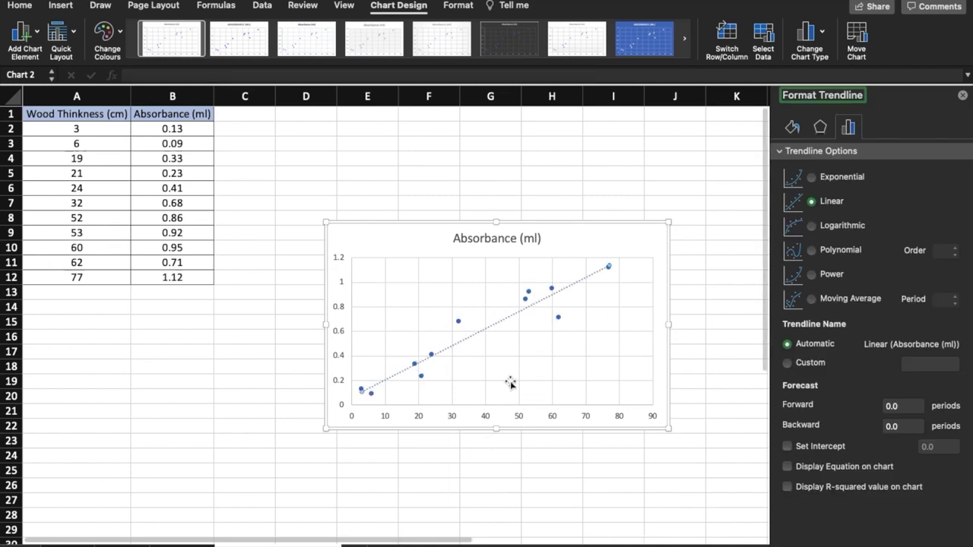
left_click(591, 241)
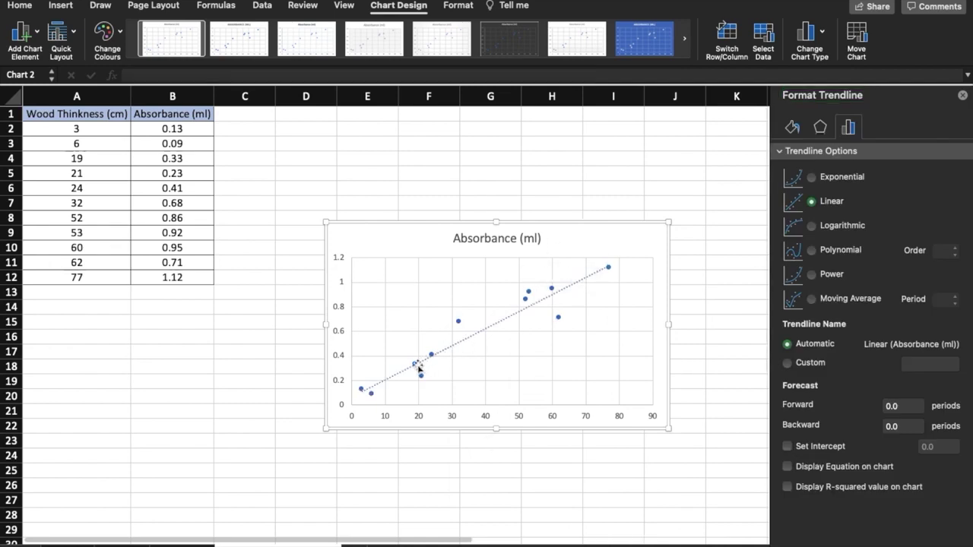
left_click(384, 386)
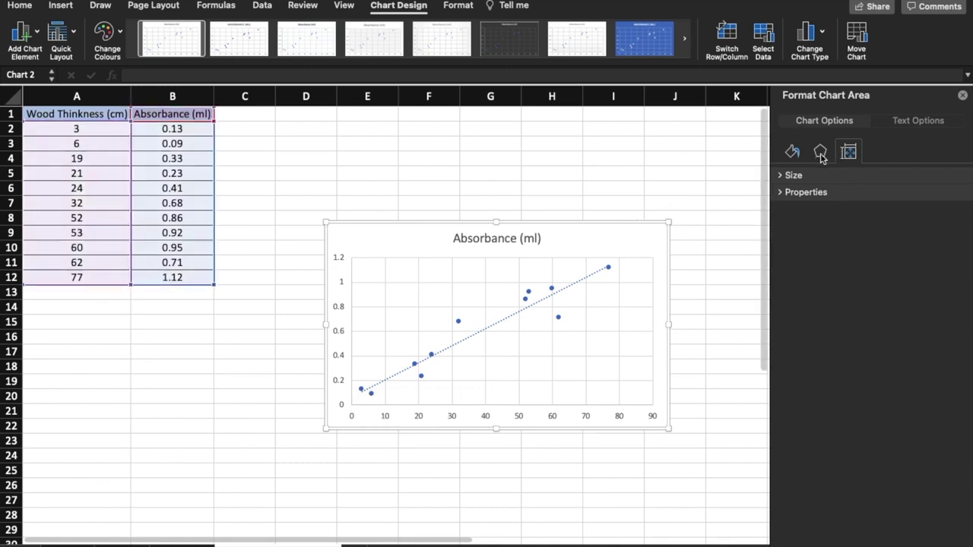
left_click(798, 194)
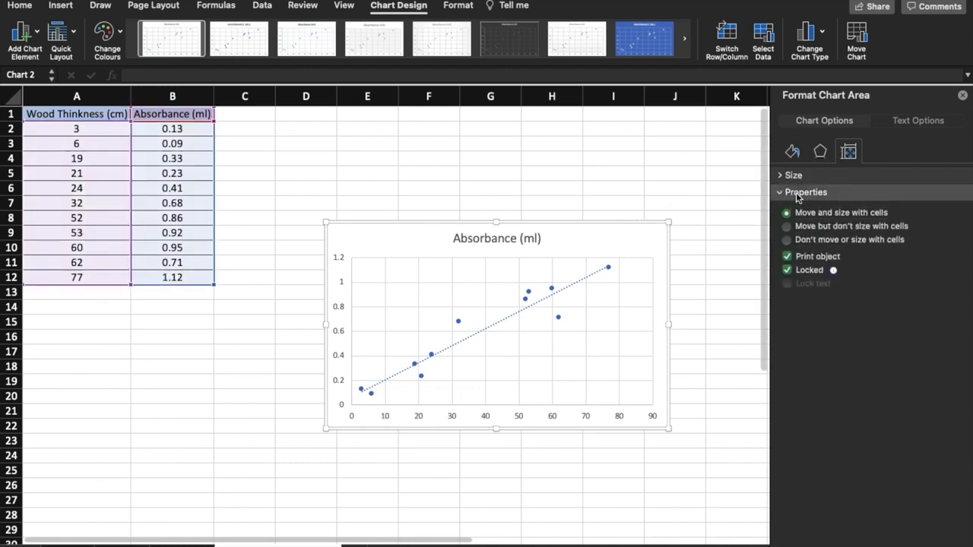
key("Down")
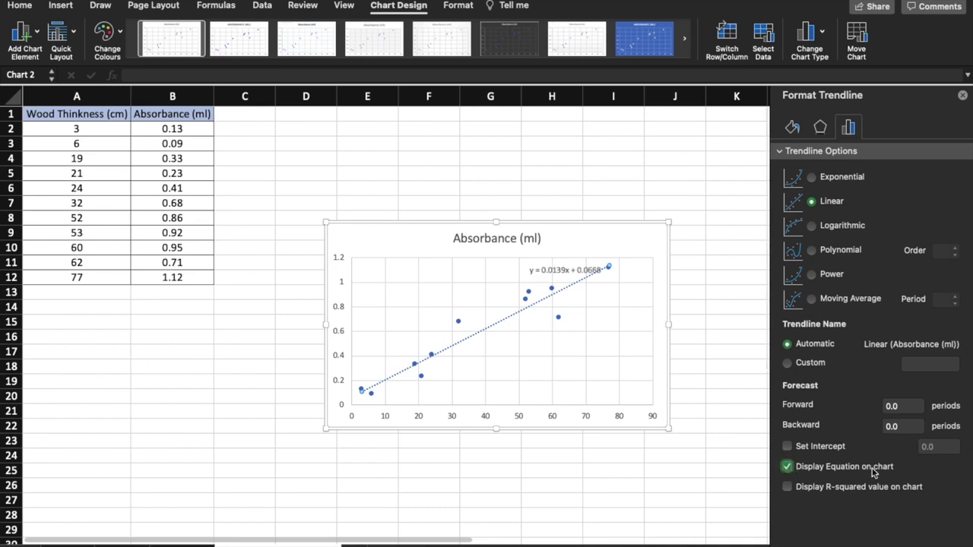
left_click(788, 488)
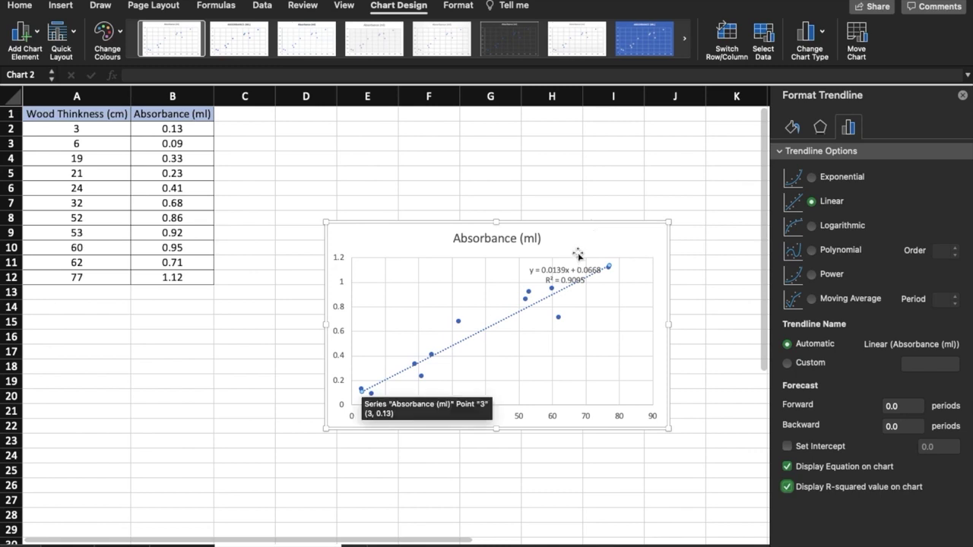
left_click(373, 178)
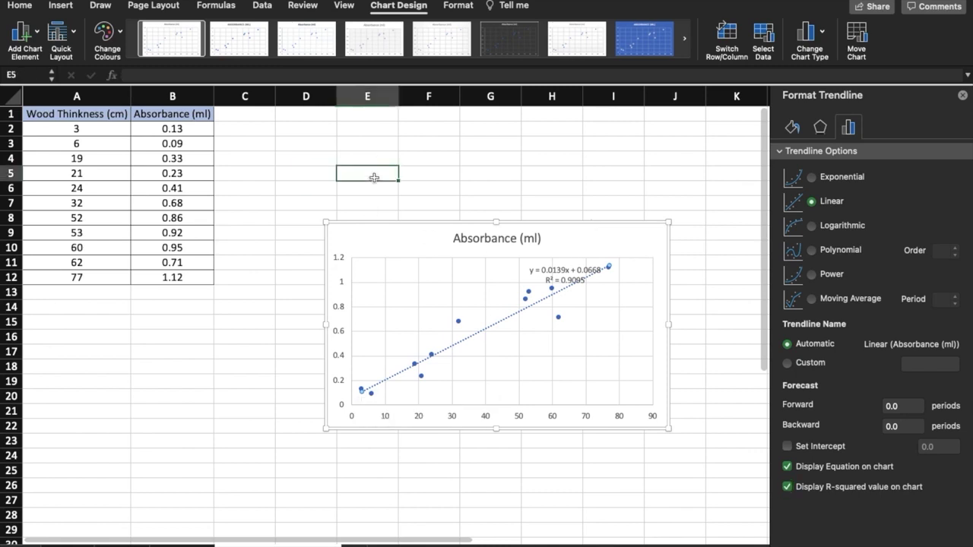
- Enter the Y=mX+c label in cell E5 and reselect it
type("Y=mX+c")
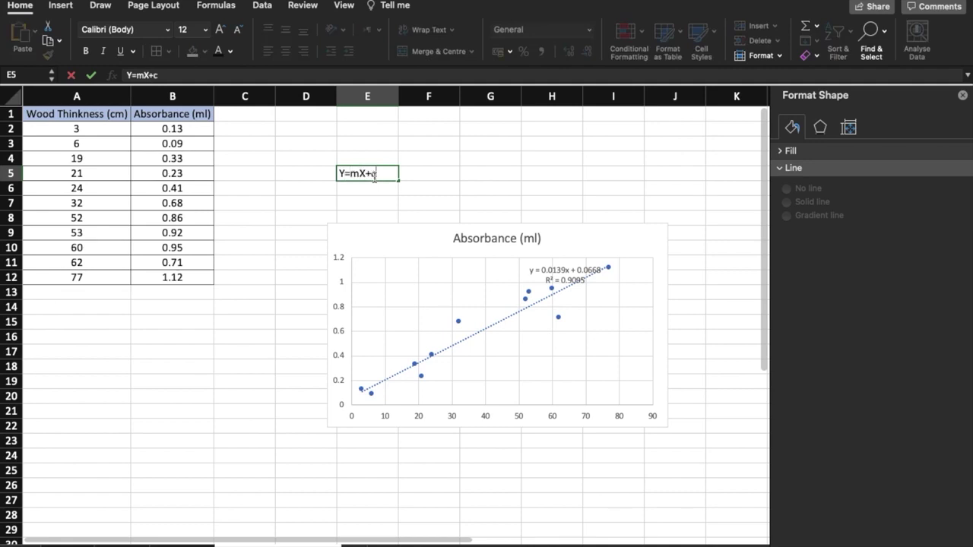
key("Return")
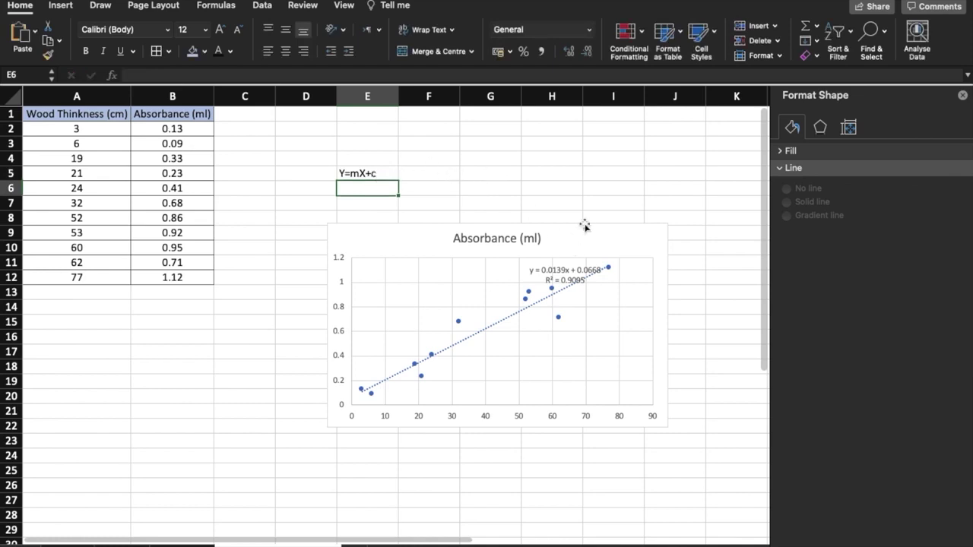
mouse_move(361, 389)
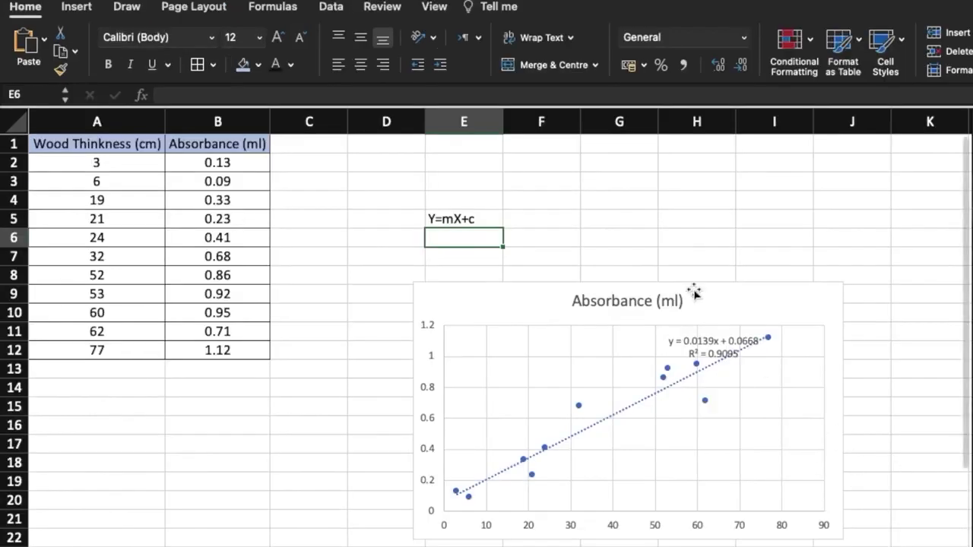
left_click(568, 236)
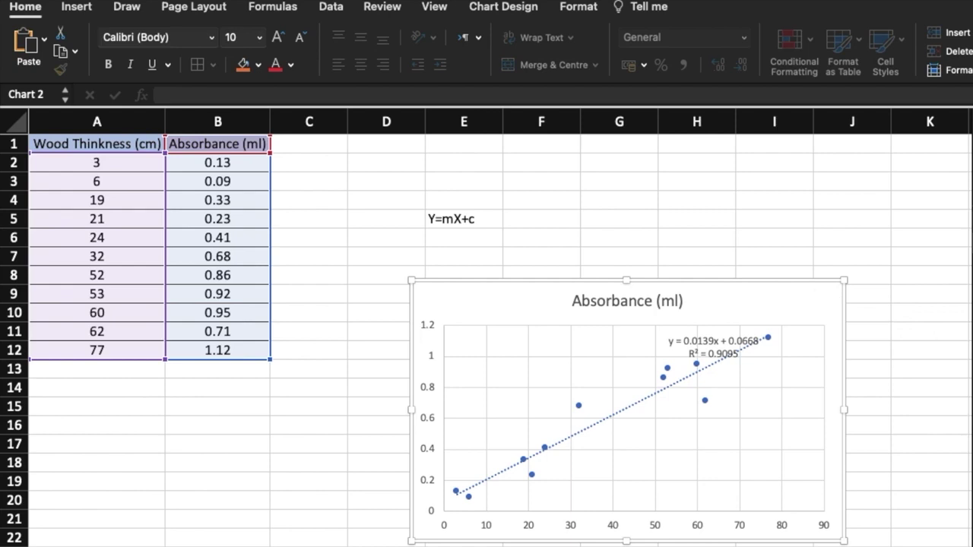
left_click(564, 222)
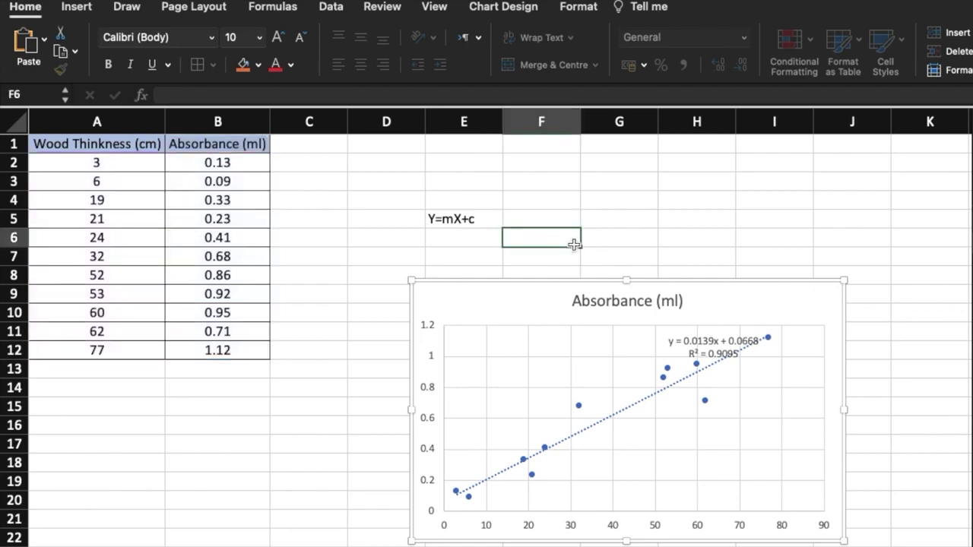
left_click(456, 224)
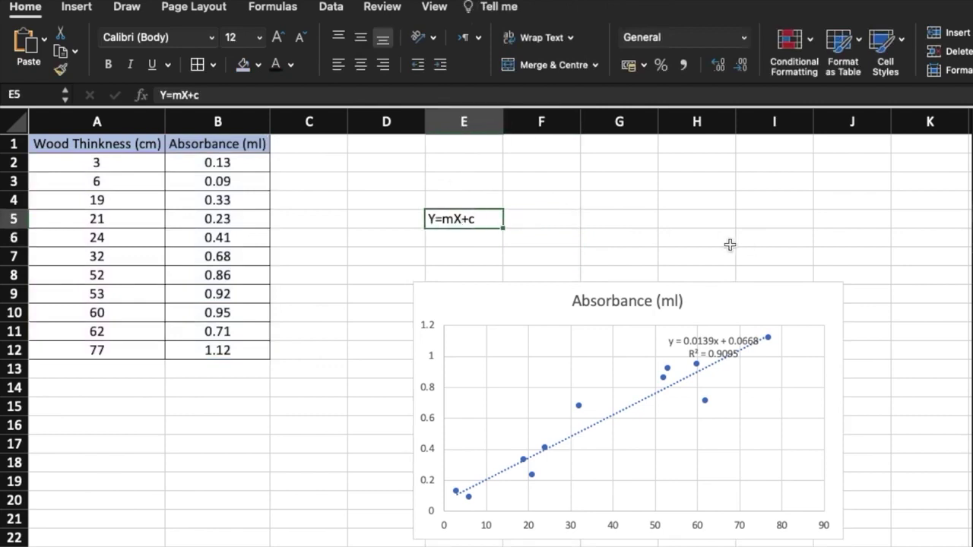
- Move the Y=mX+c label from E5 to E1
key("super+x")
left_click(465, 146)
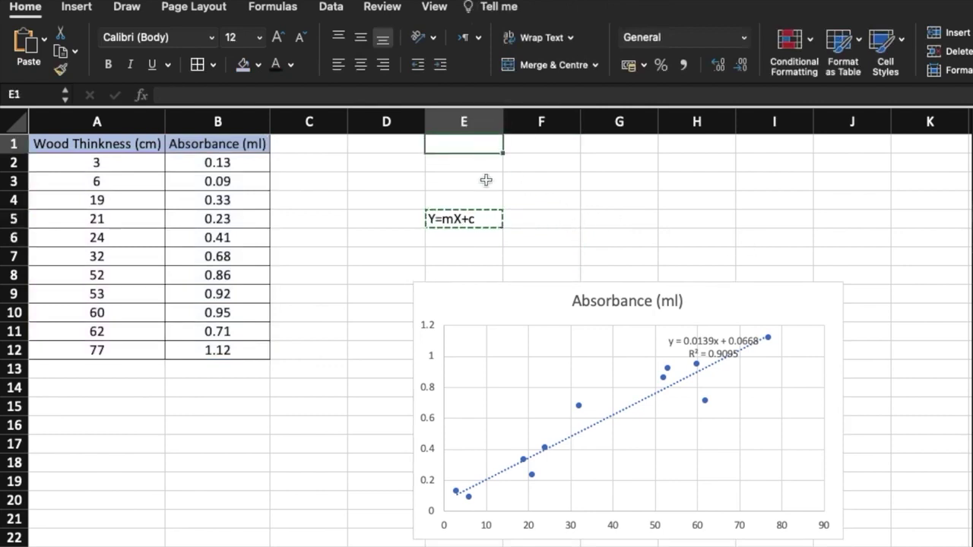
key("super+v")
left_click(461, 196)
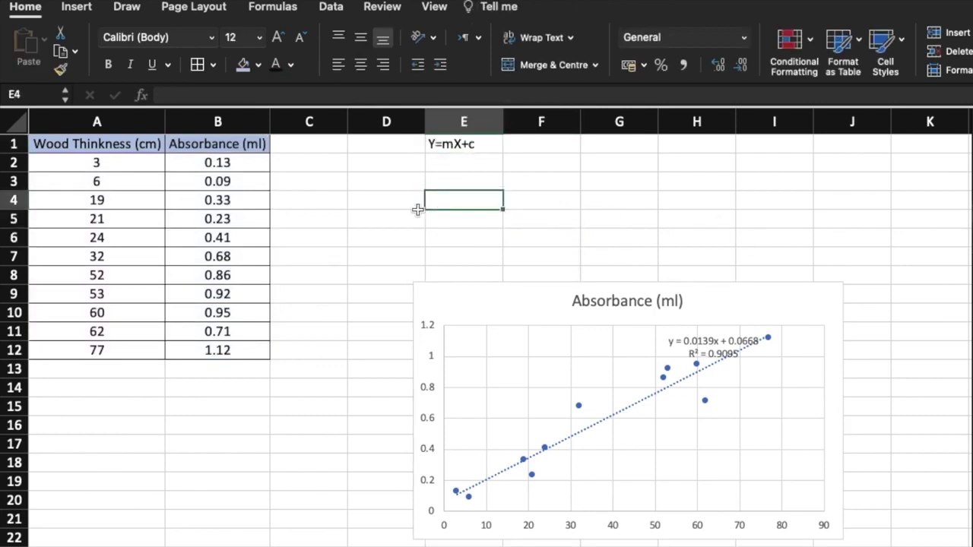
- Enter m = 0.0139 and c = 0.0668 as labelled values in E3:F4
left_click(487, 185)
type("Y")
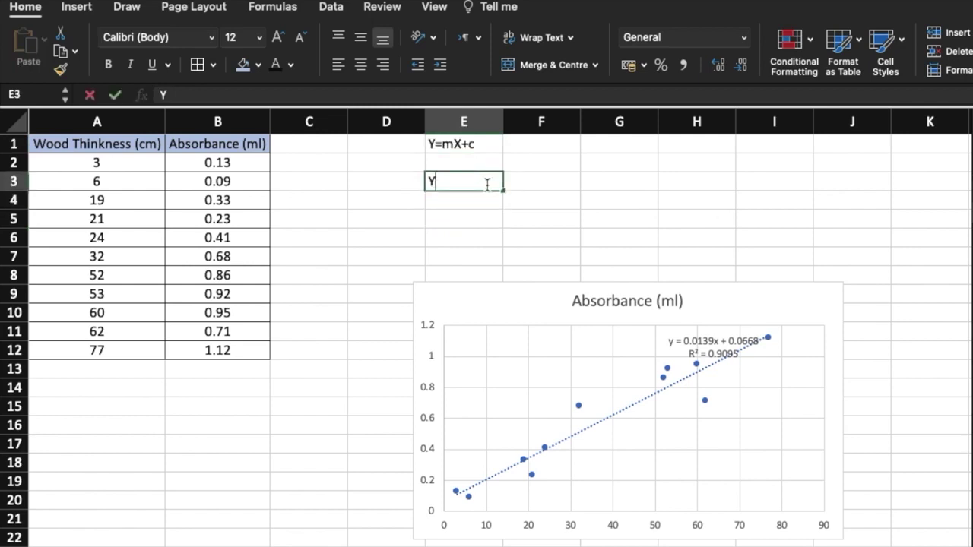
key("Tab")
type("0")
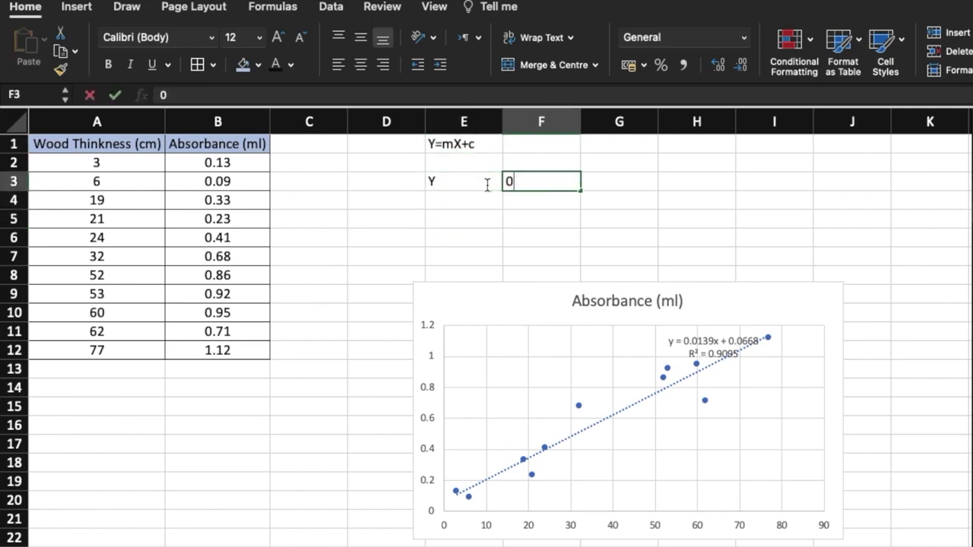
type(".0")
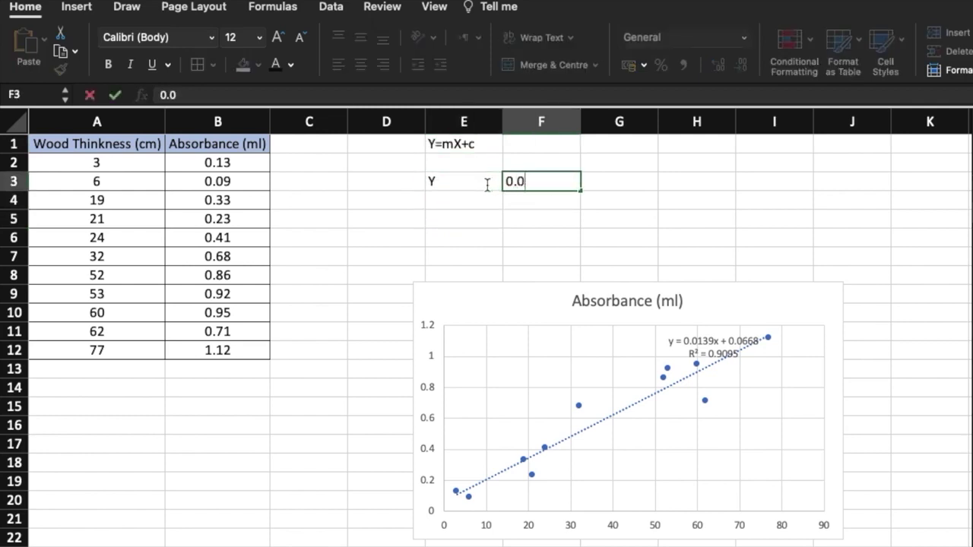
type("139")
key("Return")
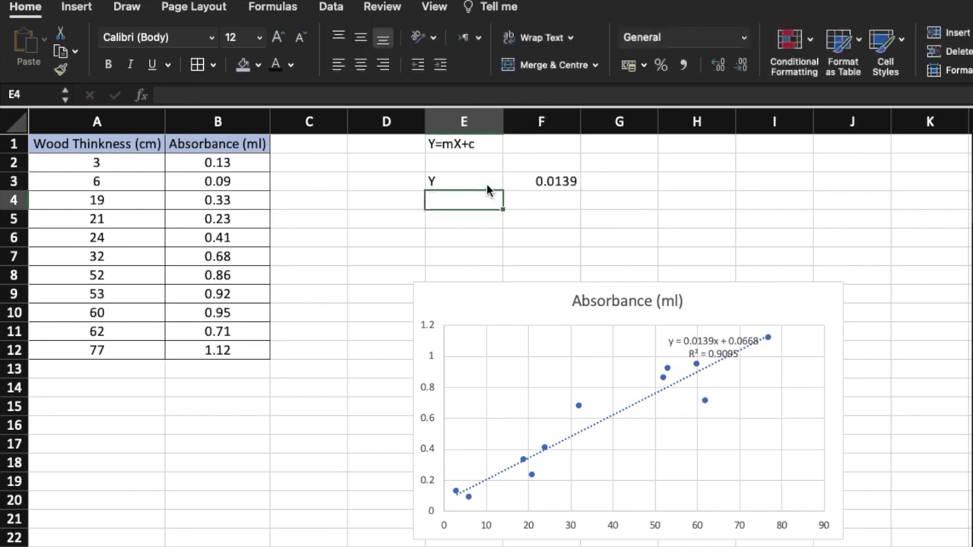
left_click(487, 186)
type("m")
key("Return")
type("c")
key("Tab")
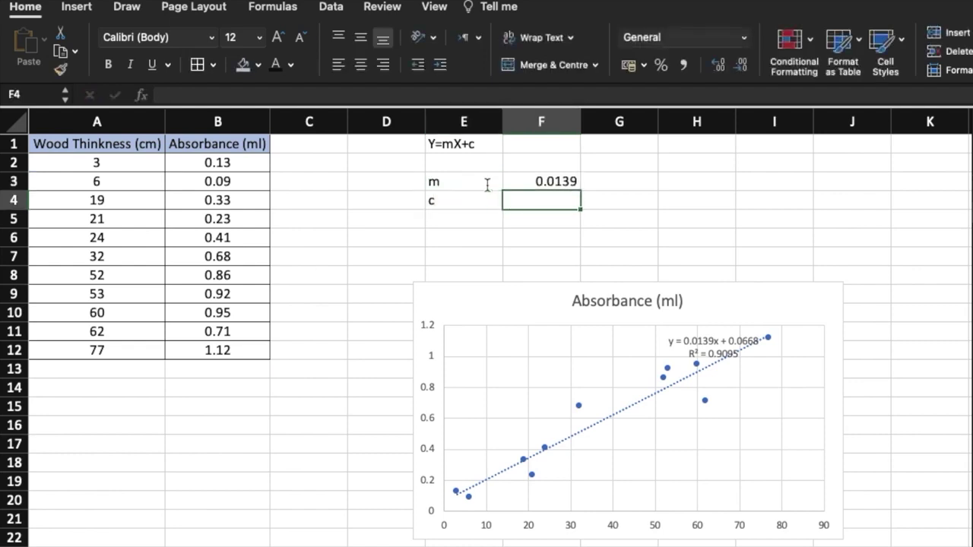
type("0.06")
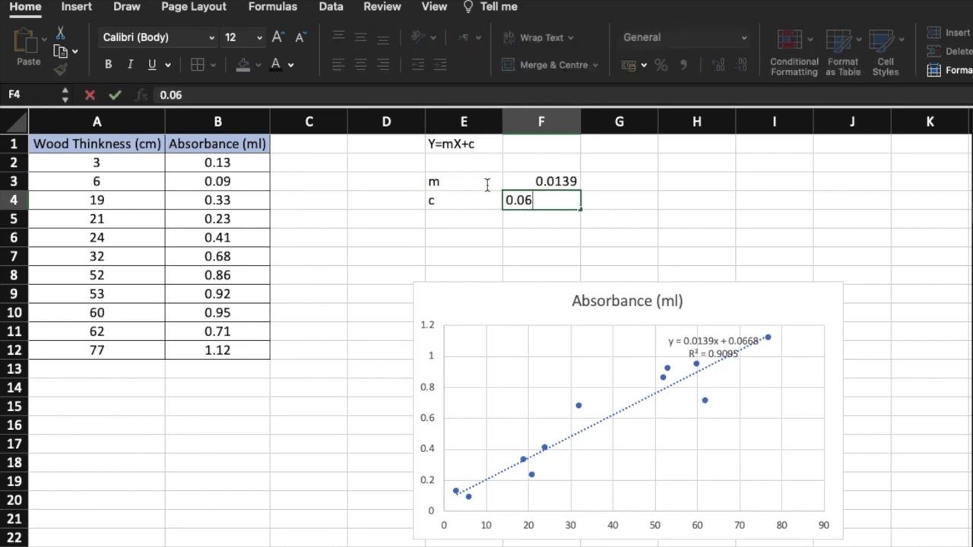
type("65")
key("BackSpace")
type("8")
key("Return")
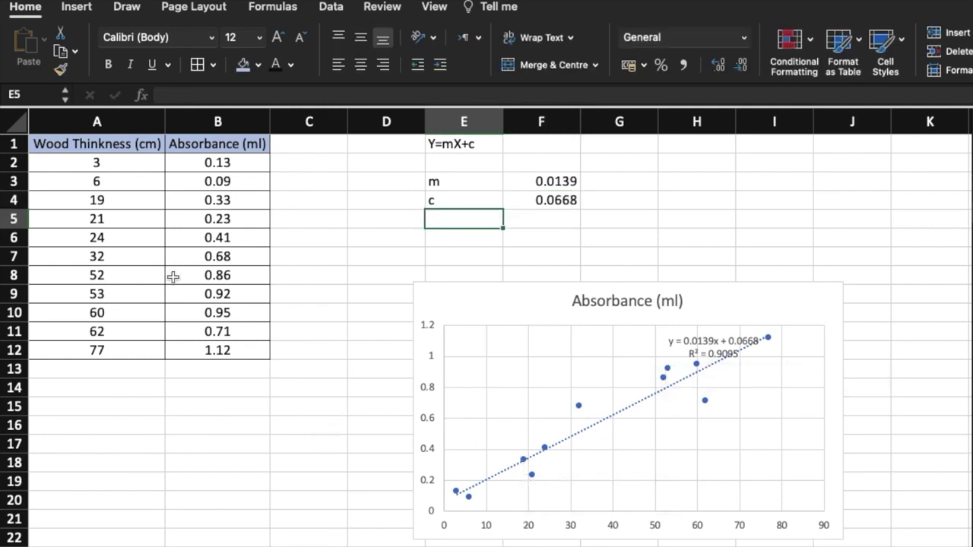
- Add the label X with the value 3 in E5:F5
left_click(109, 227)
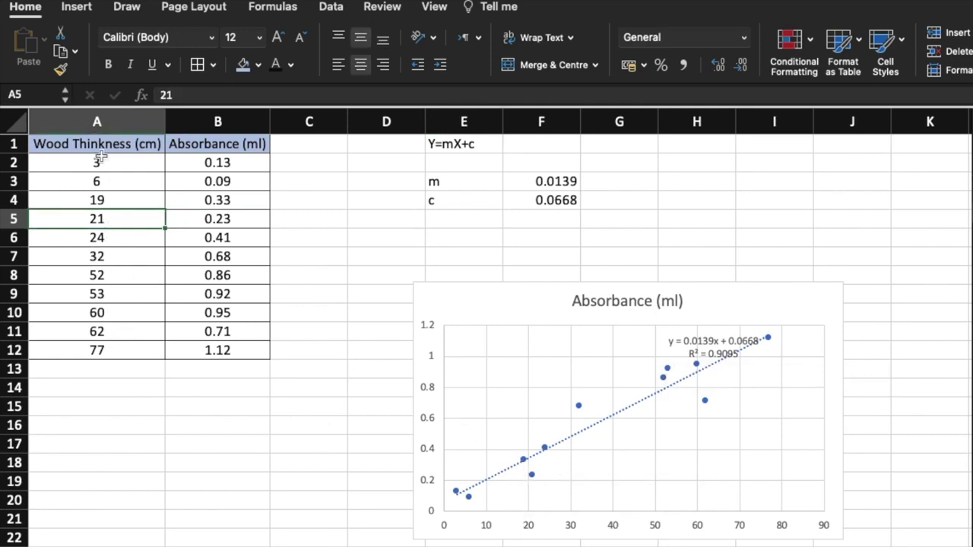
left_click(102, 184)
left_click(85, 161)
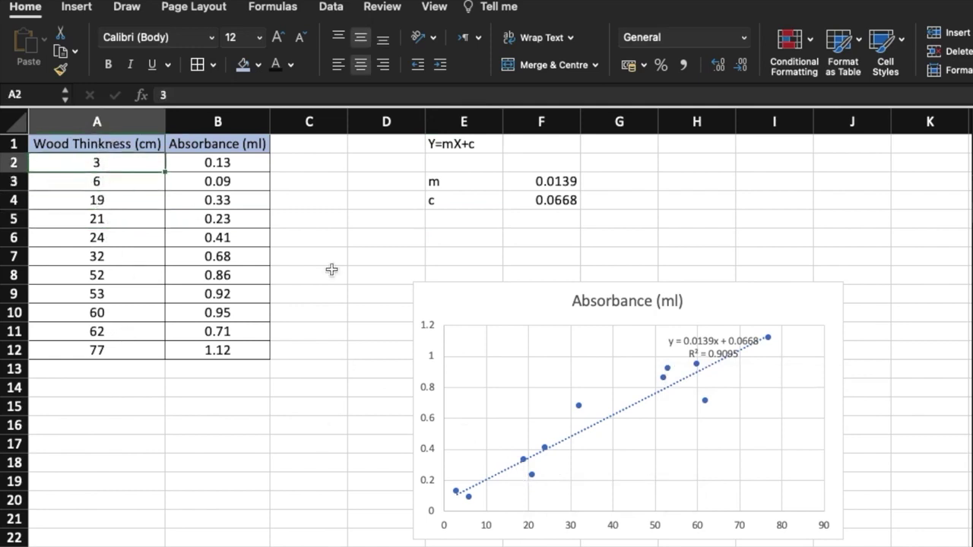
left_click(447, 222)
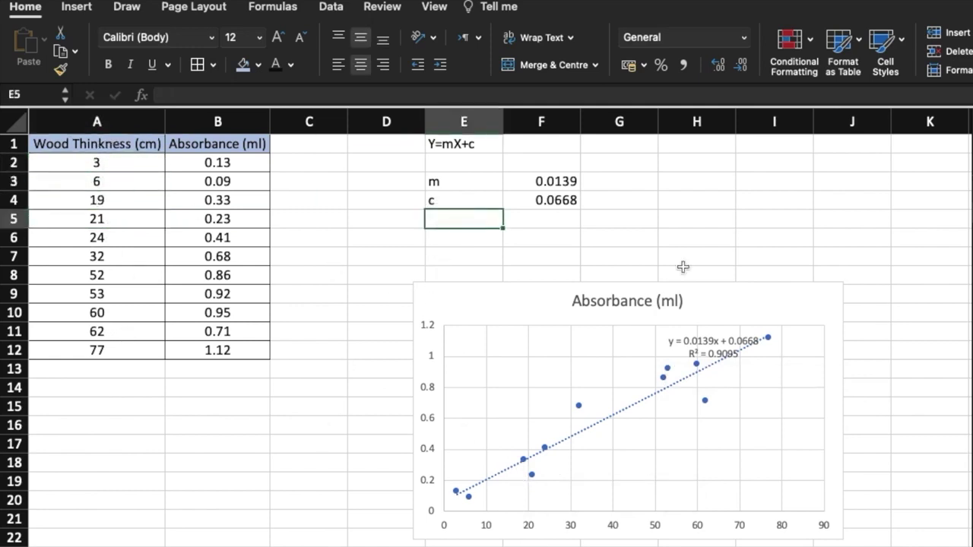
type("X")
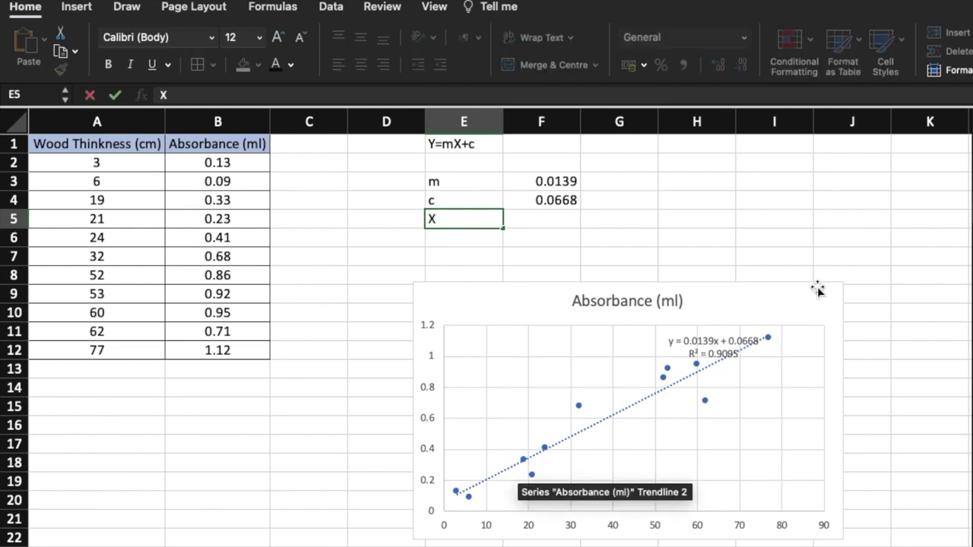
key("Tab")
type("3")
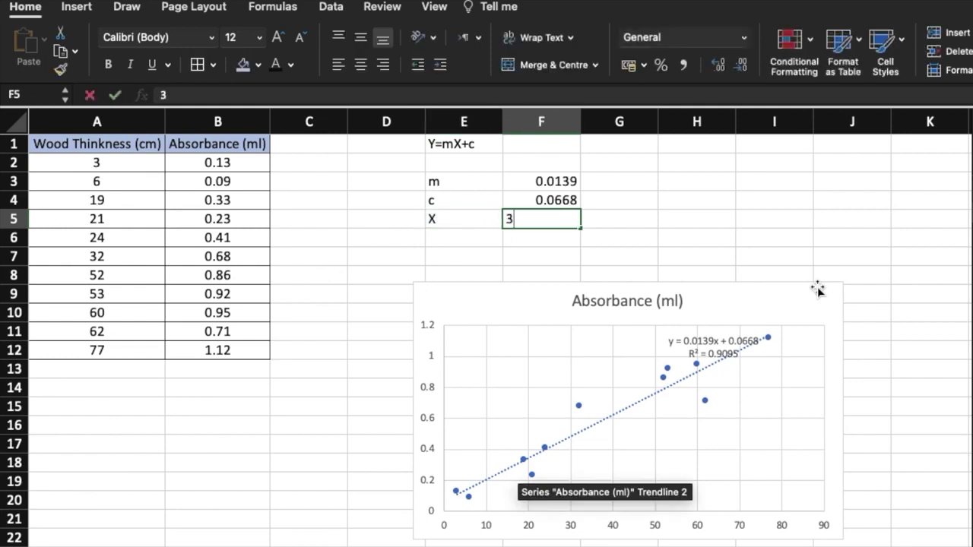
key("Tab")
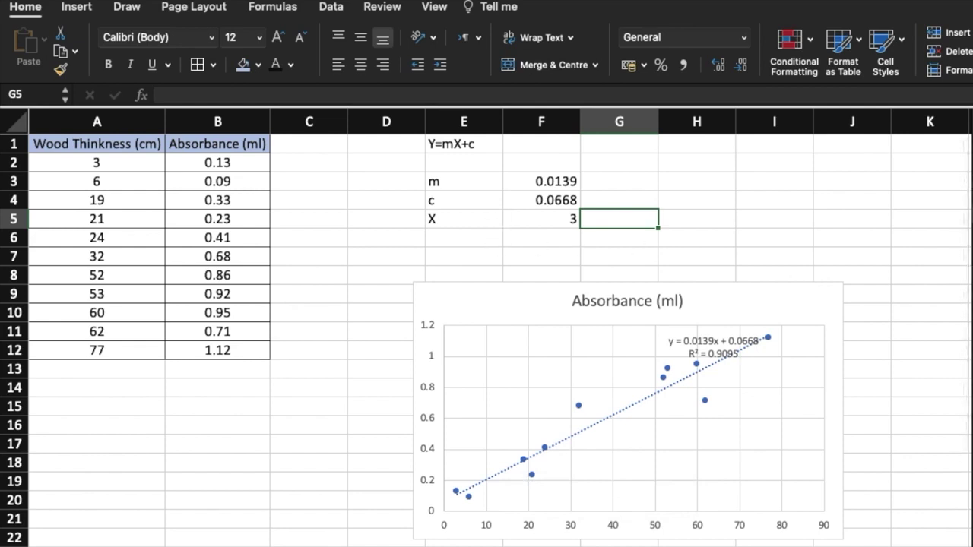
left_click(462, 242)
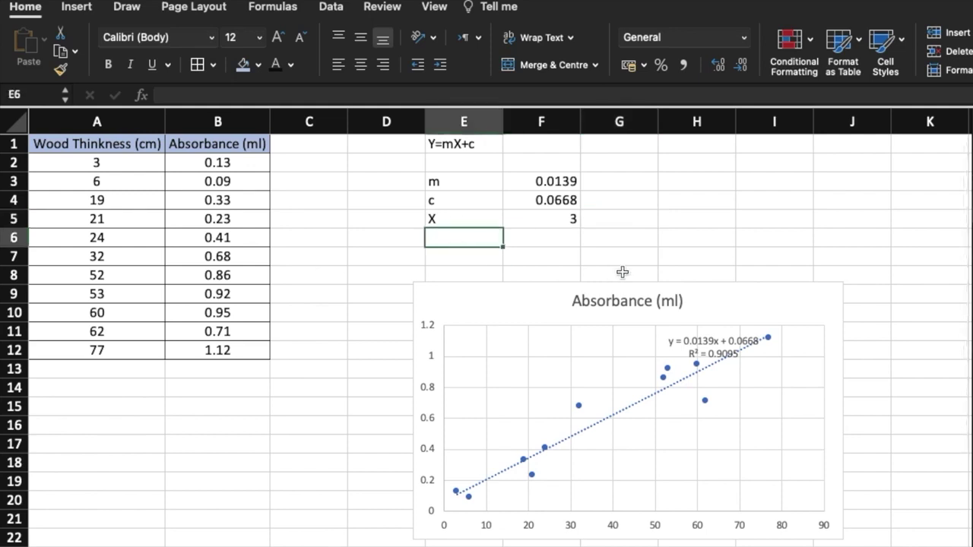
- Label E6 as Y and build a formula in F6 multiplying F3 by F5 plus F4
type("Y")
key("Tab")
type("=")
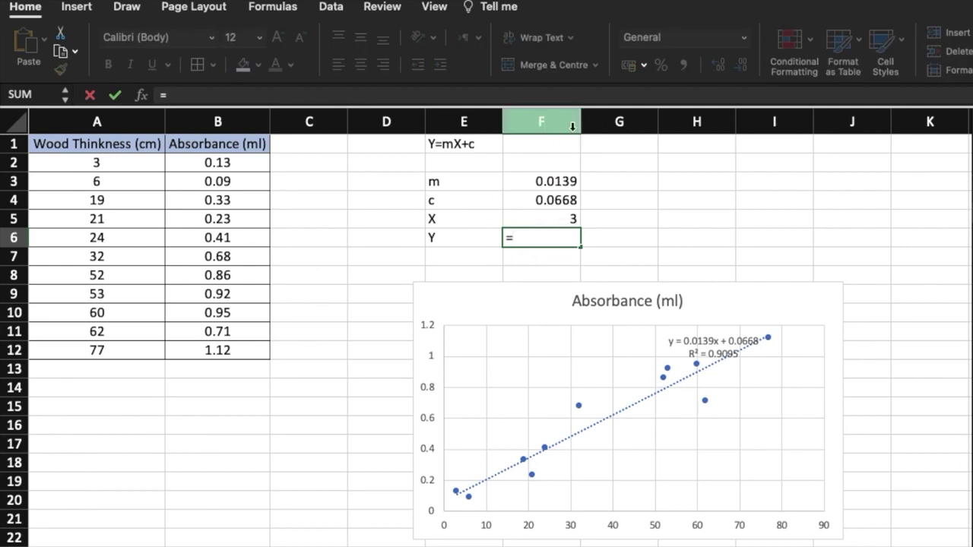
left_click(547, 181)
type("*")
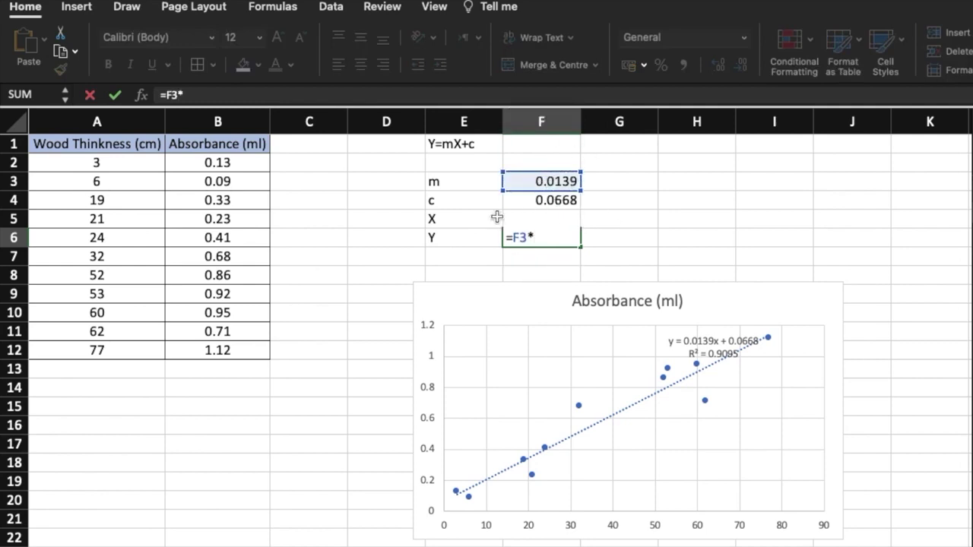
left_click(522, 218)
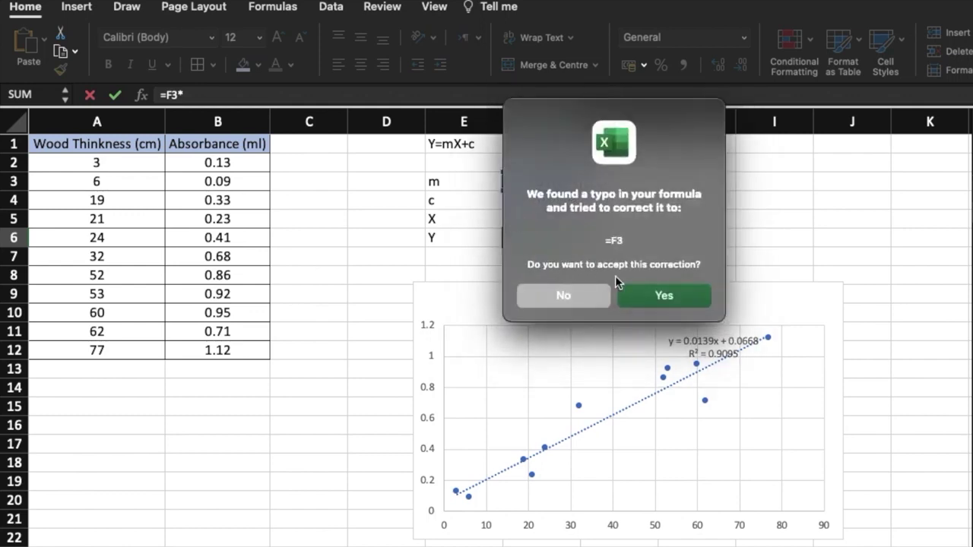
left_click(664, 297)
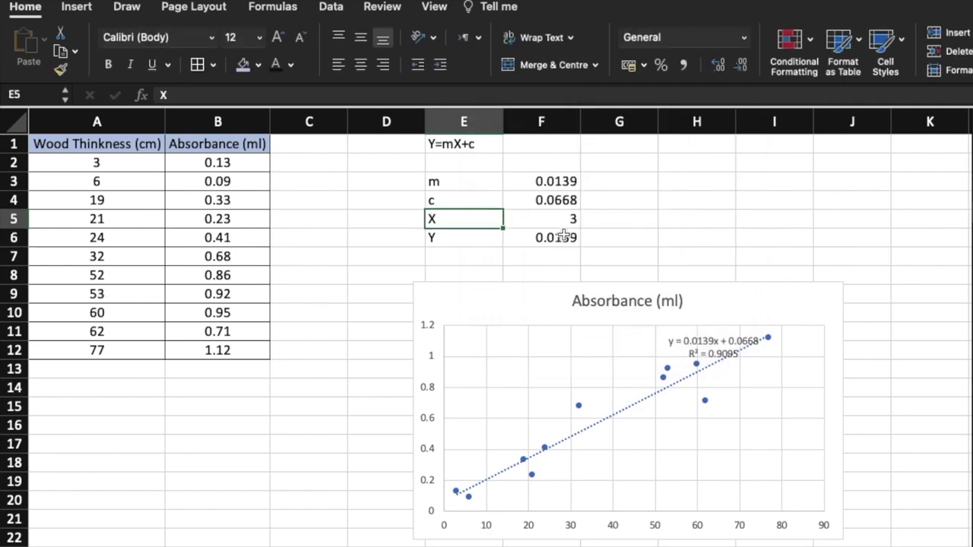
left_click(567, 237)
left_click(231, 95)
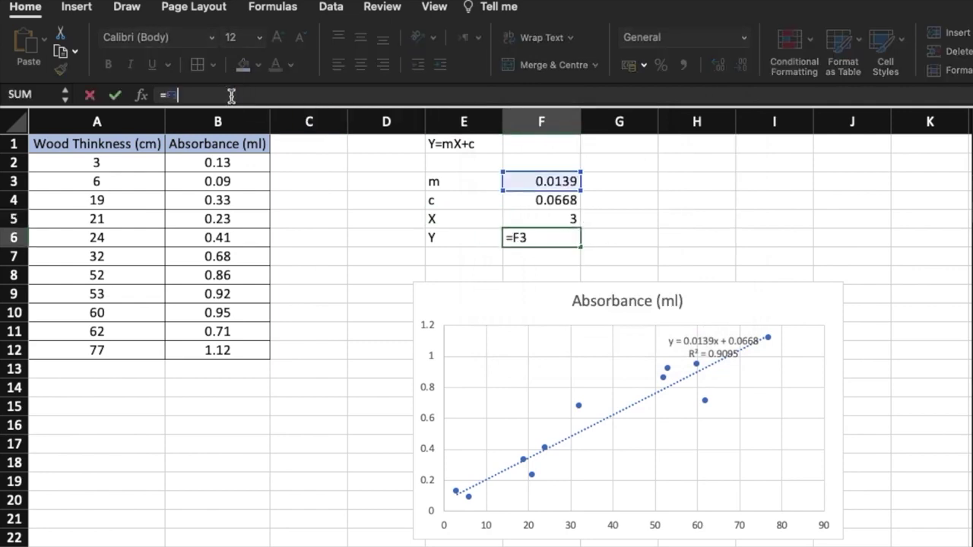
left_click(542, 222)
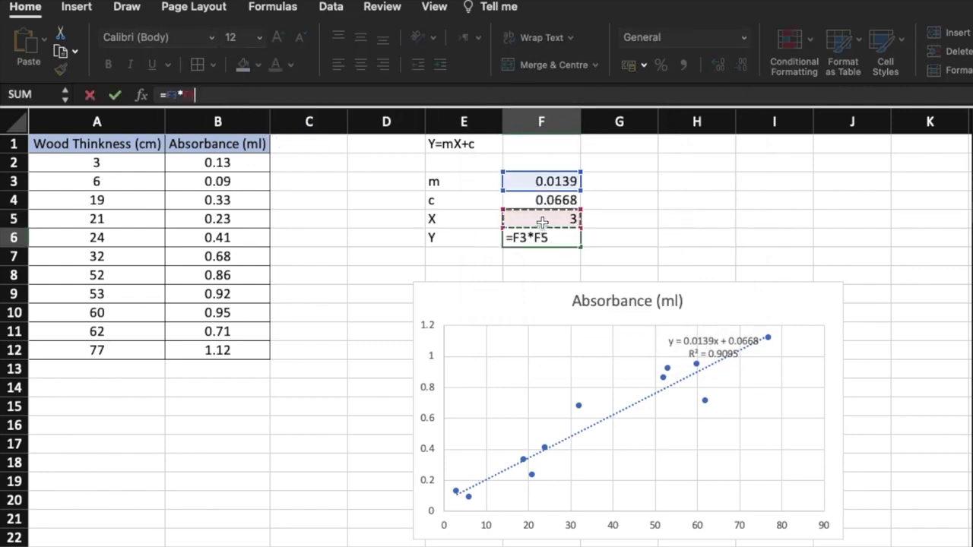
type("+")
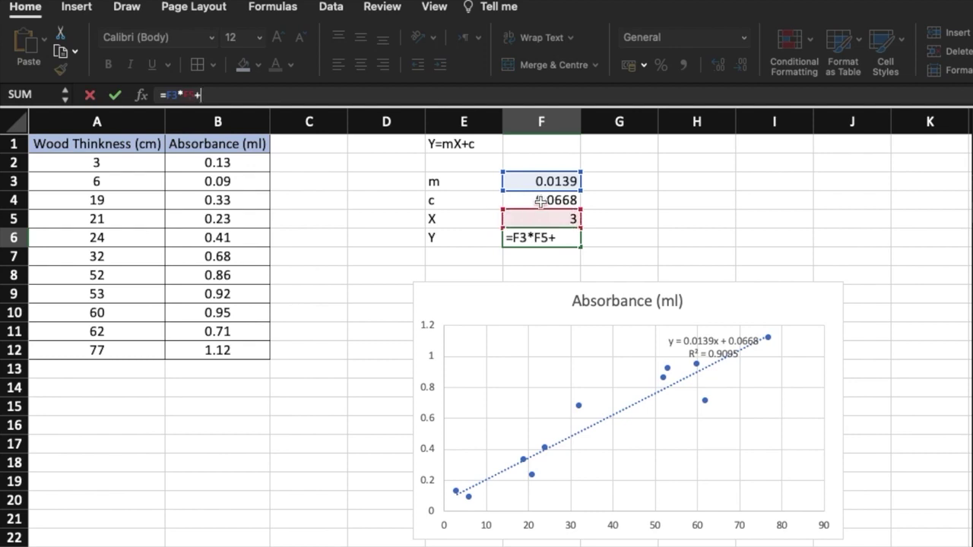
left_click(542, 203)
key("Return")
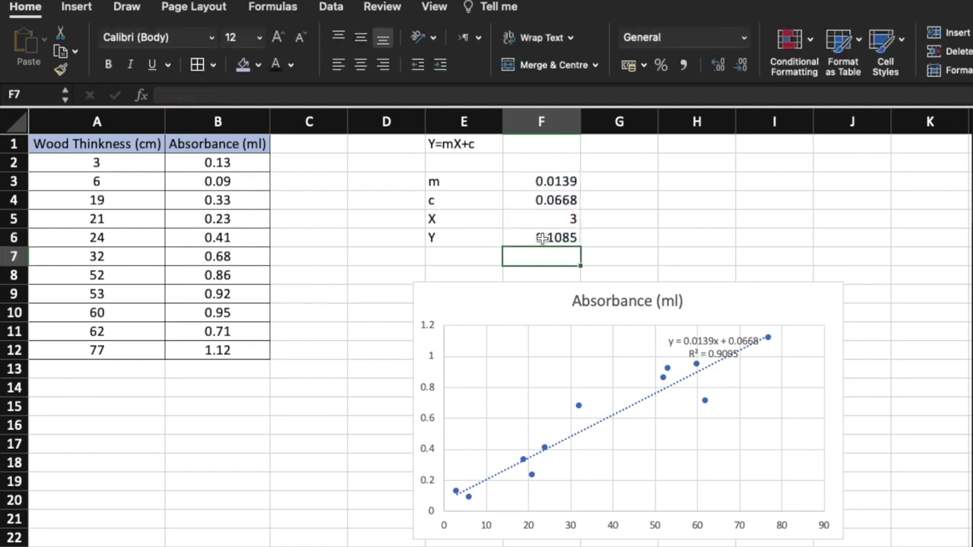
- Bracket the formula to =(F3*F5)+F4, giving 0.1085, and add a Y header in C1
left_click(542, 240)
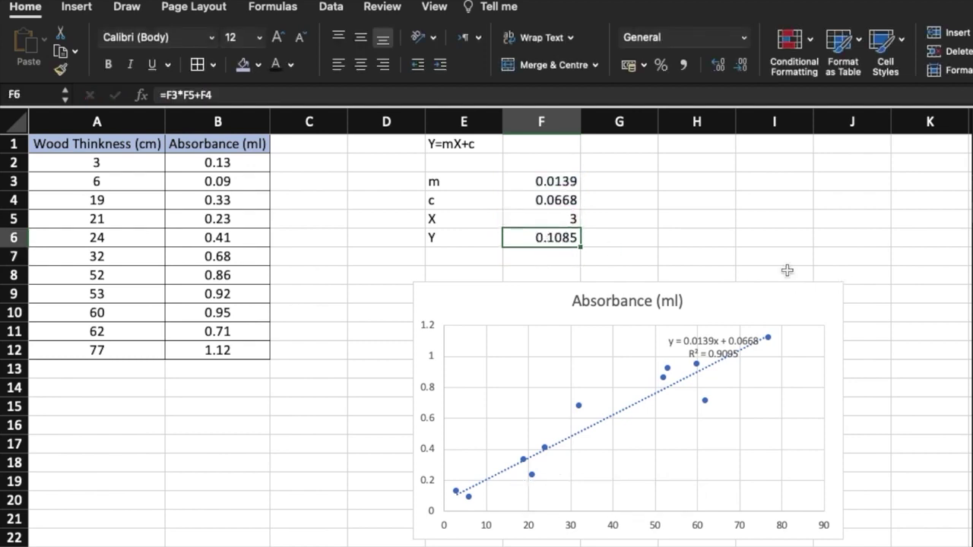
left_click(278, 94)
type(")")
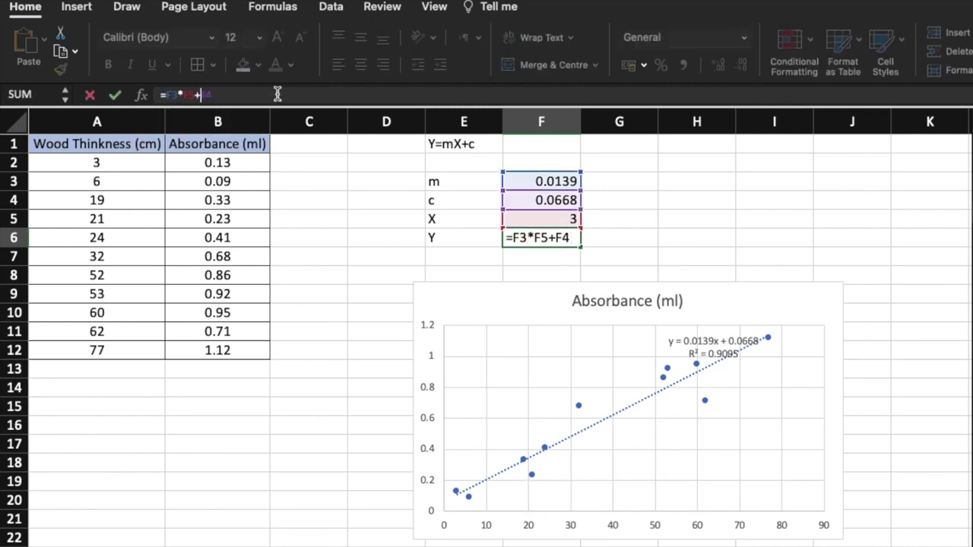
type(")")
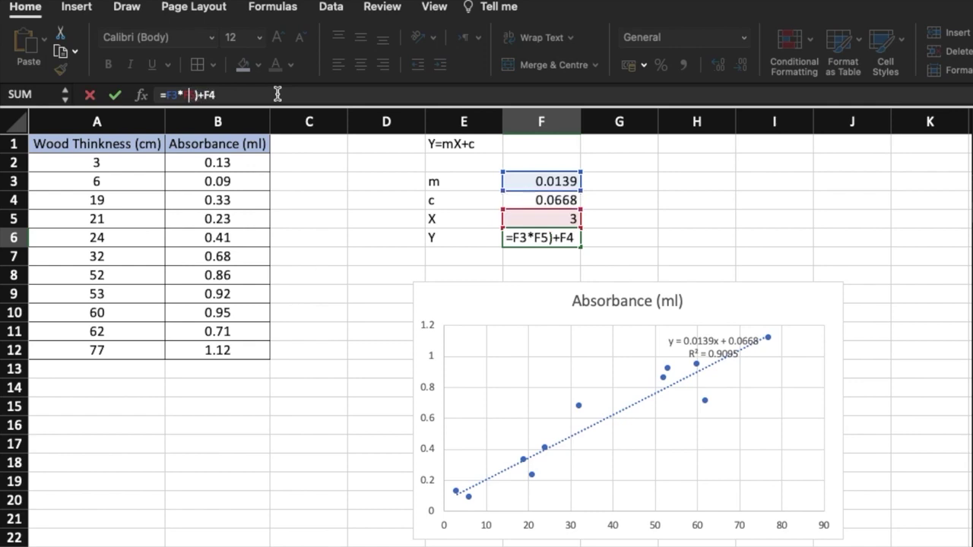
type("(")
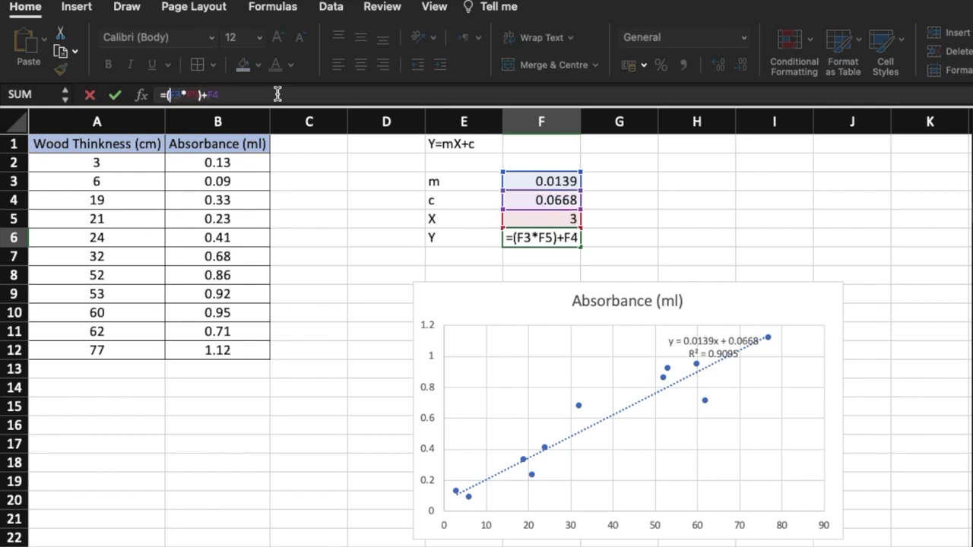
key("Return")
key("Up")
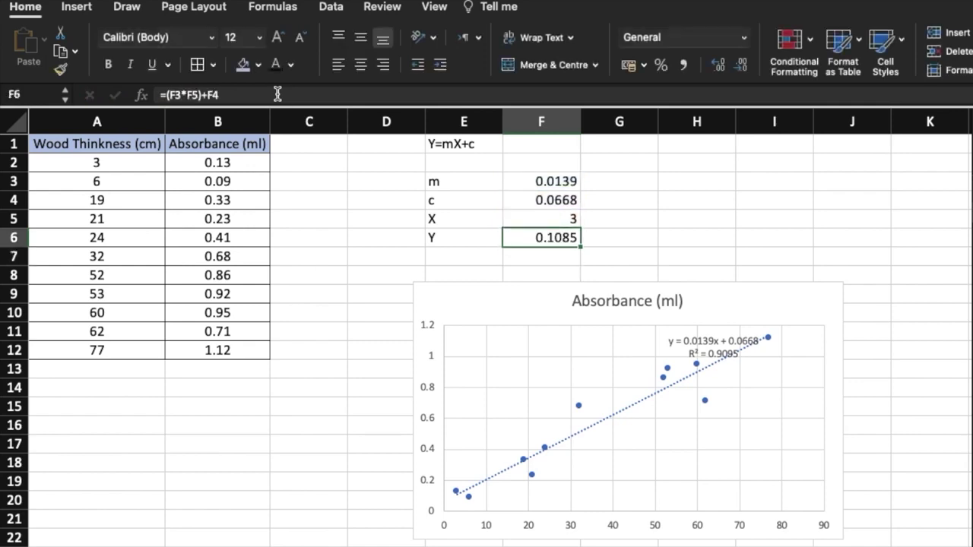
left_click(322, 146)
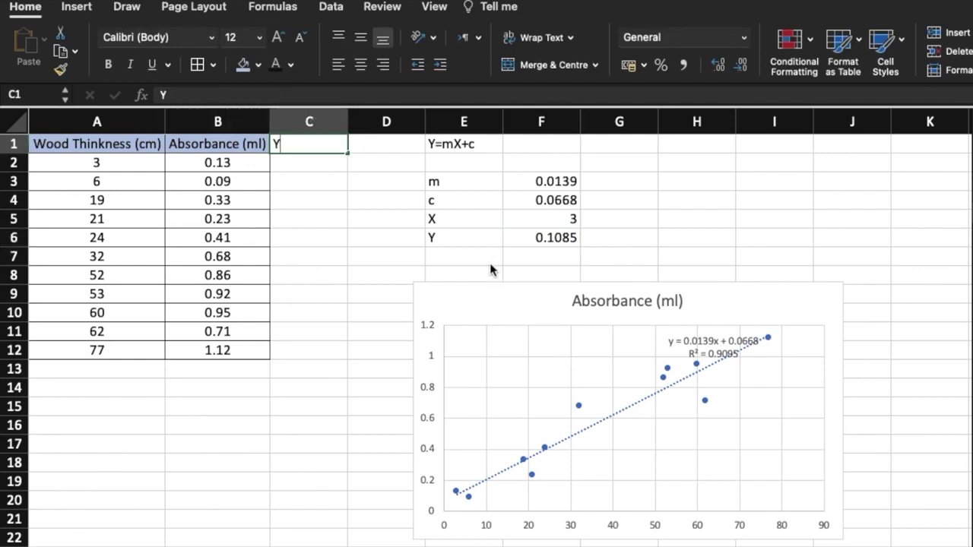
key("Return")
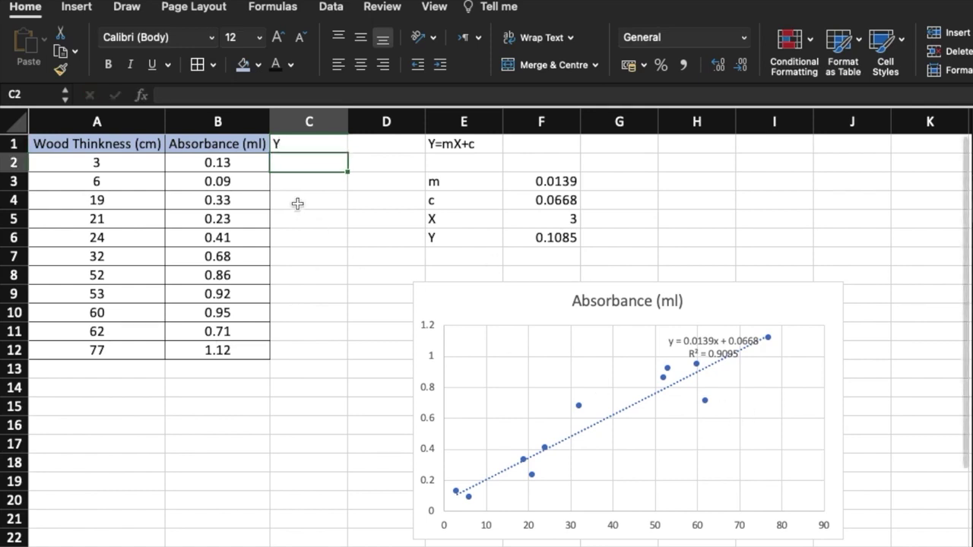
- Paste the Y formula into C2, the first cell of the Y column
left_click(567, 245)
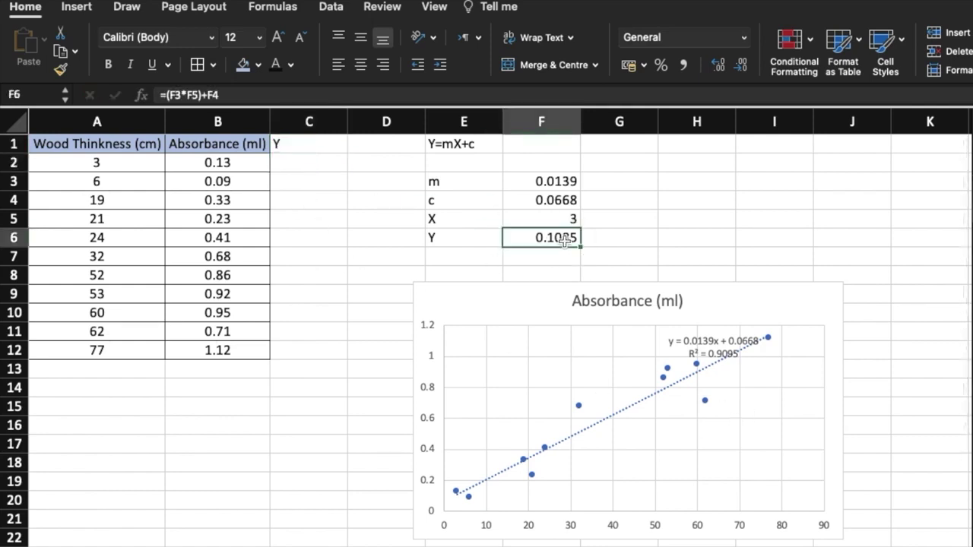
left_click(245, 94)
key("Return")
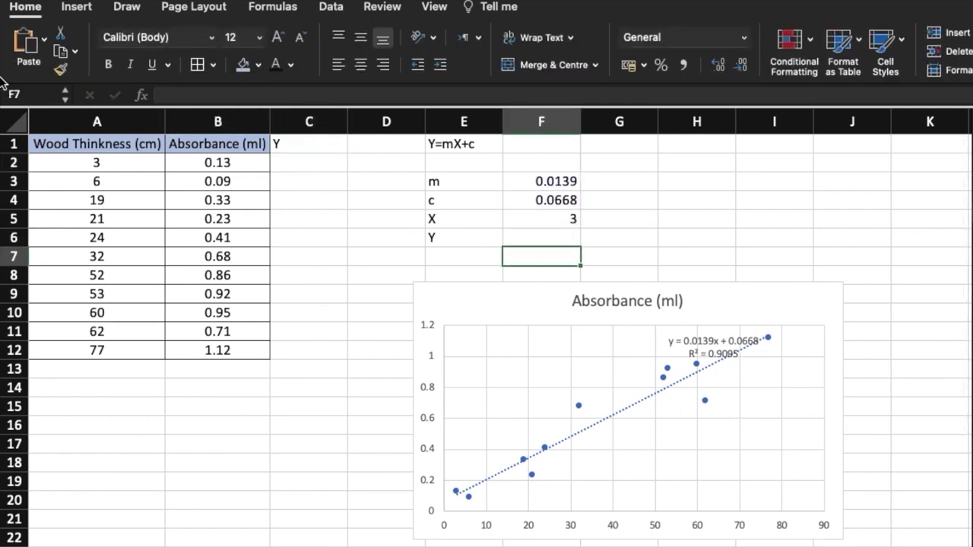
key("Up")
left_click(243, 93)
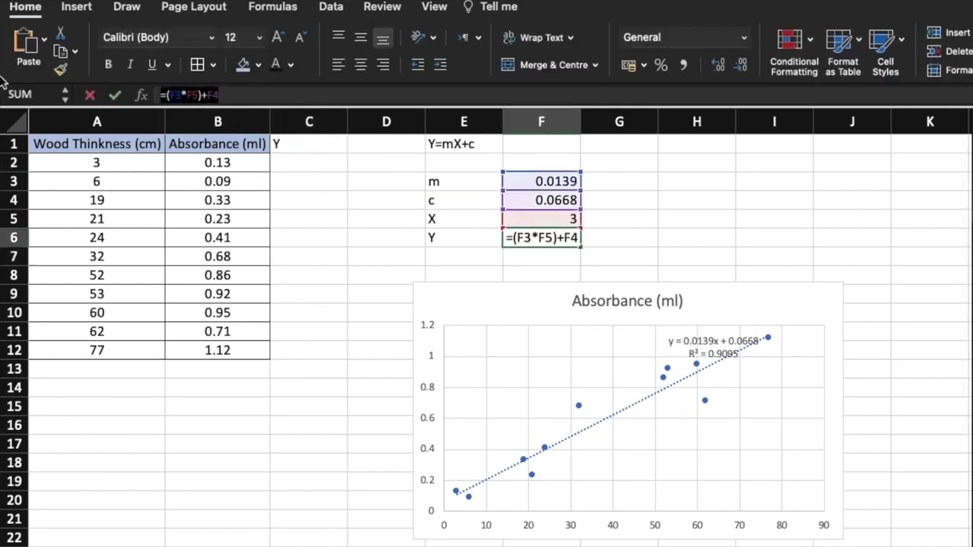
key("Return")
left_click(304, 162)
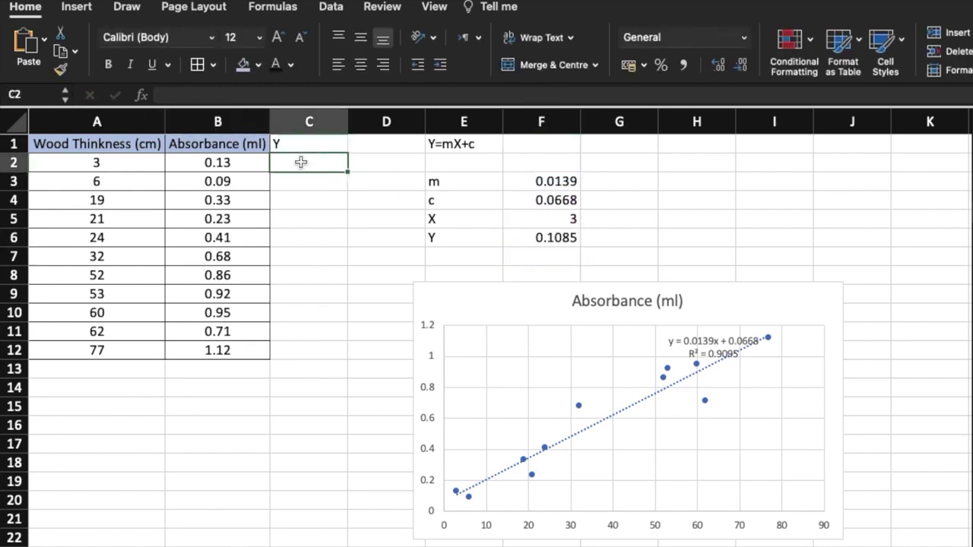
type("=(F3*F5)+F4")
key("Return")
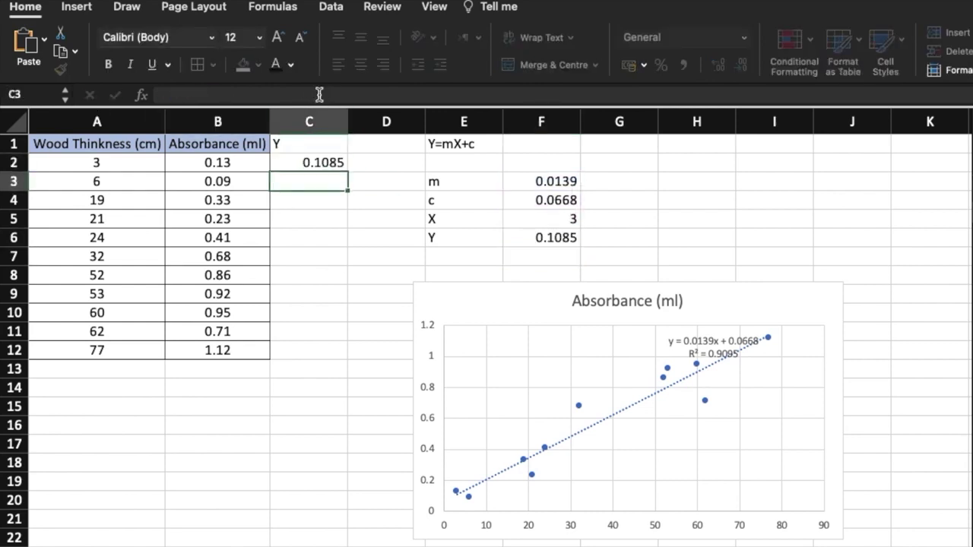
- Lock the intercept as $F$4 and remove the X reference, leaving =(F3*)+$F$4
left_click(319, 164)
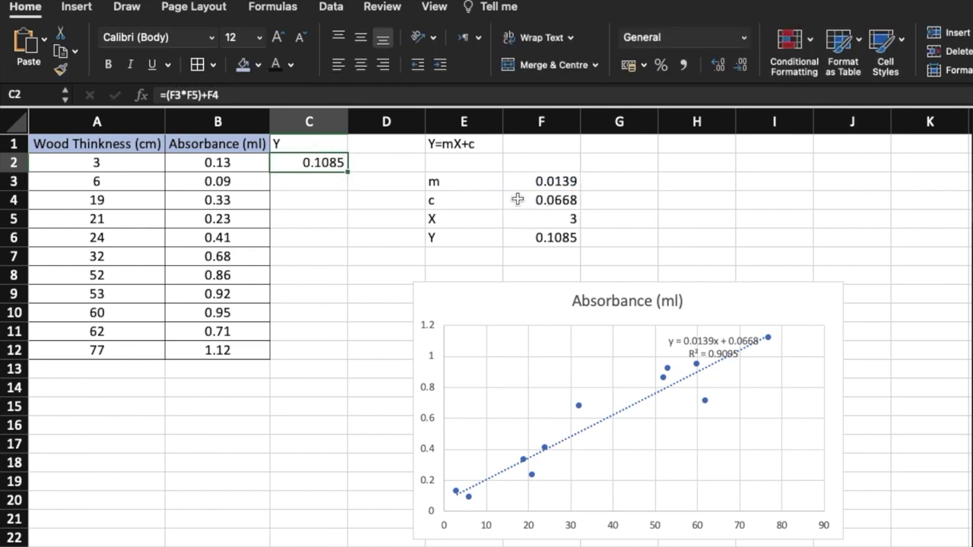
left_click(256, 95)
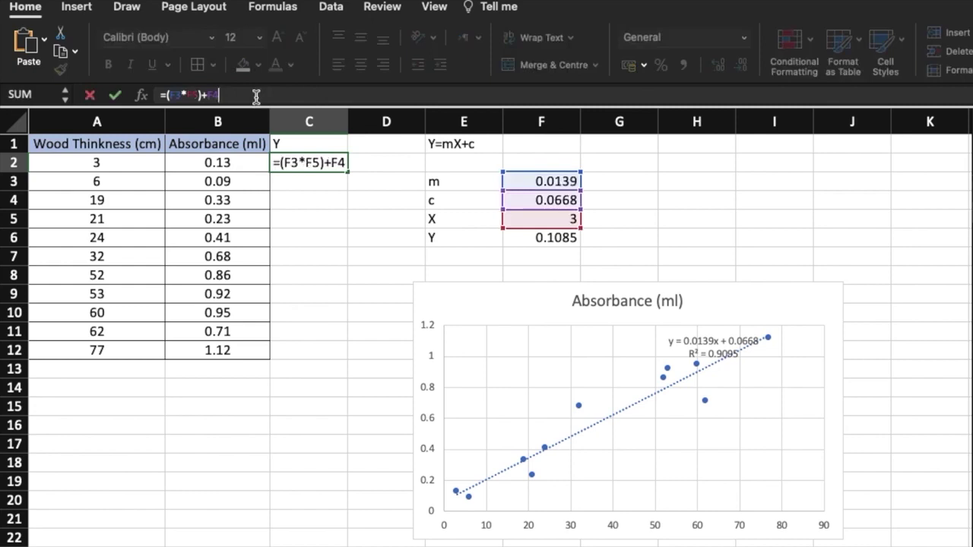
key("F4")
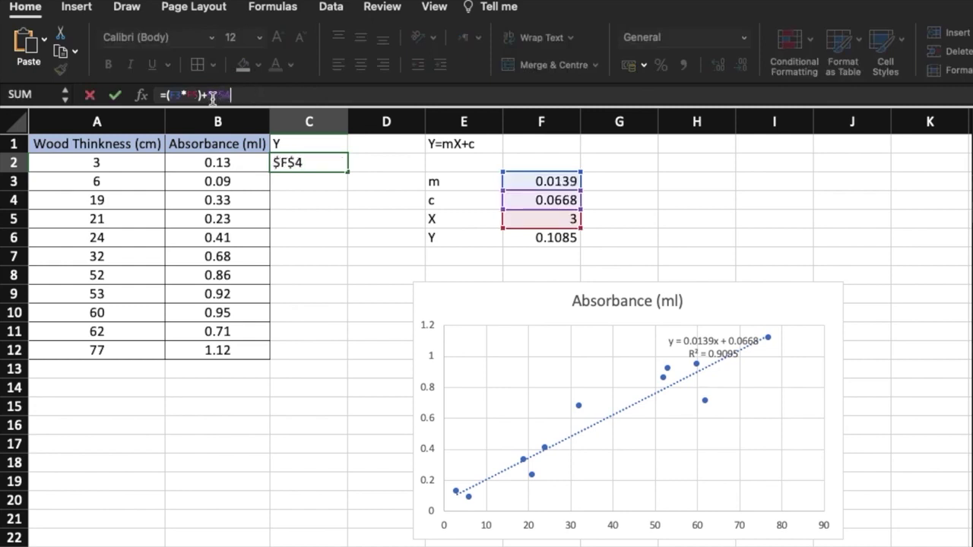
left_click(301, 162)
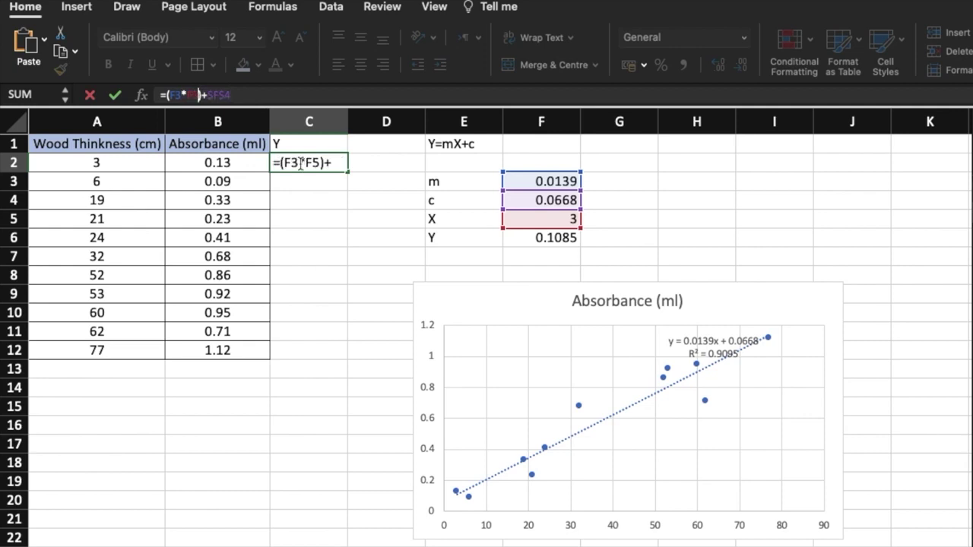
key("F4")
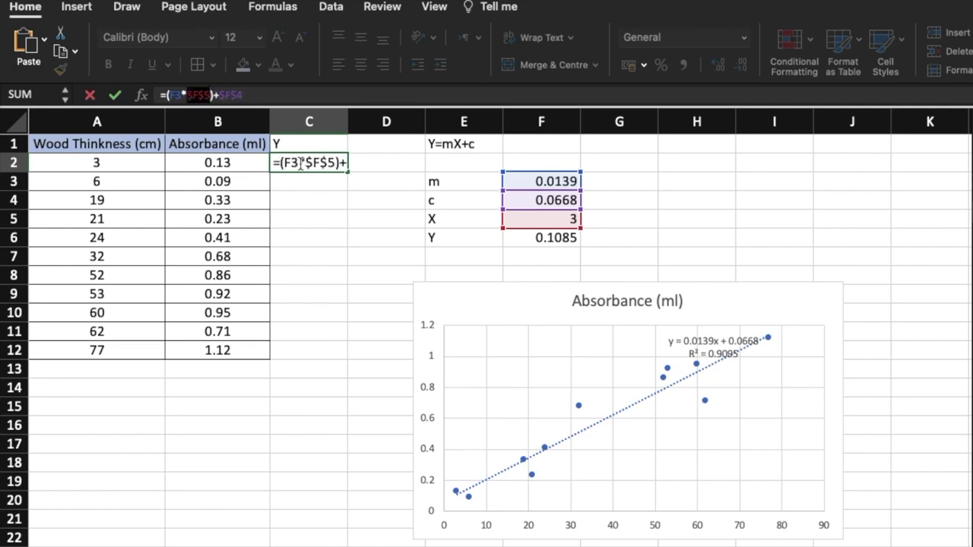
key("BackSpace")
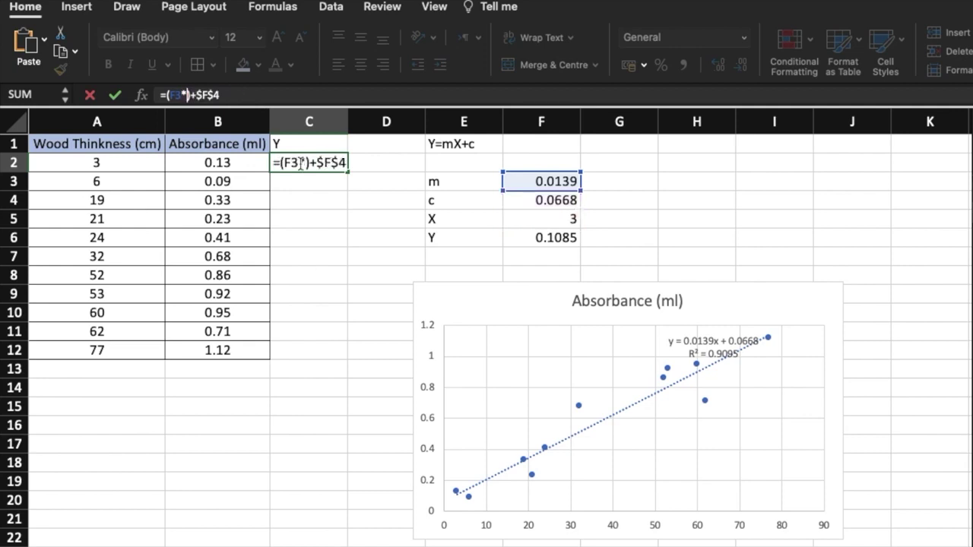
type("zzz")
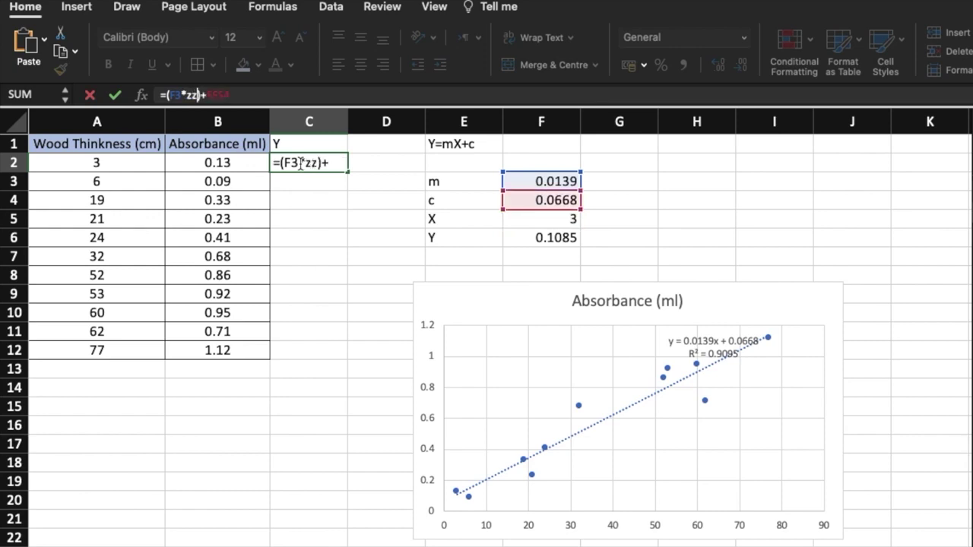
key("BackSpace")
key("BackSpace")
key("BackSpace")
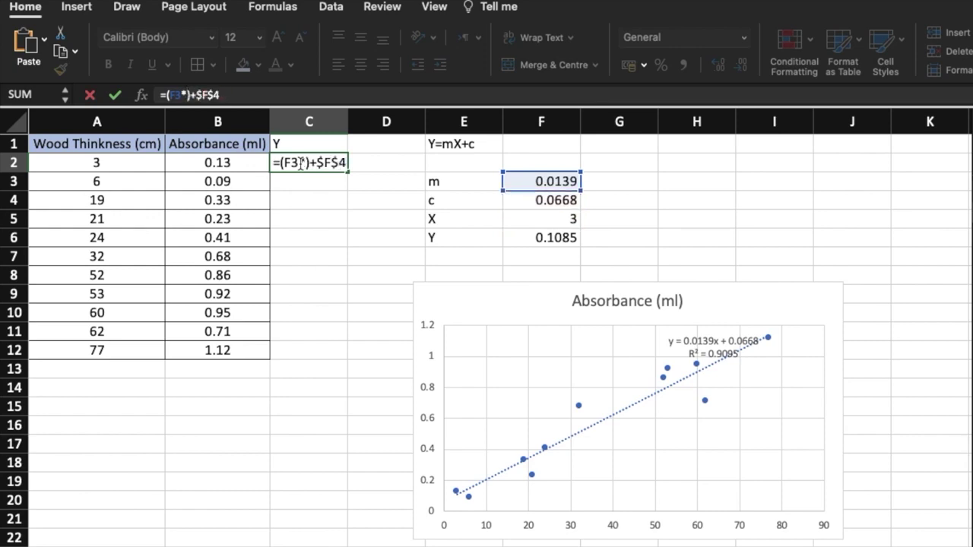
- Complete the C2 formula =(F3*A2)+$F$4, fill it down to C12, and check the copied formulas
left_click(77, 163)
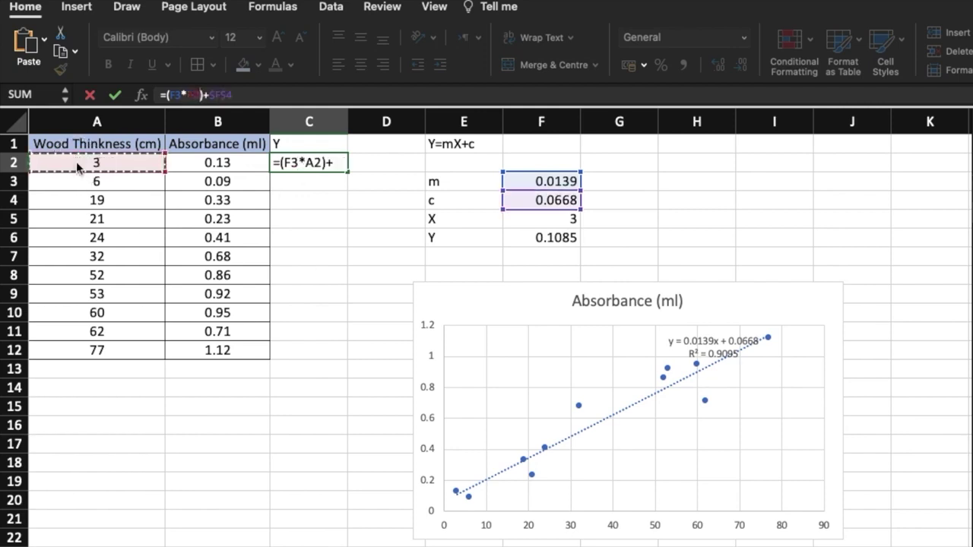
key("Return")
key("Up")
key("Left")
key("ctrl+Down")
key("Right")
key("ctrl+shift+Up")
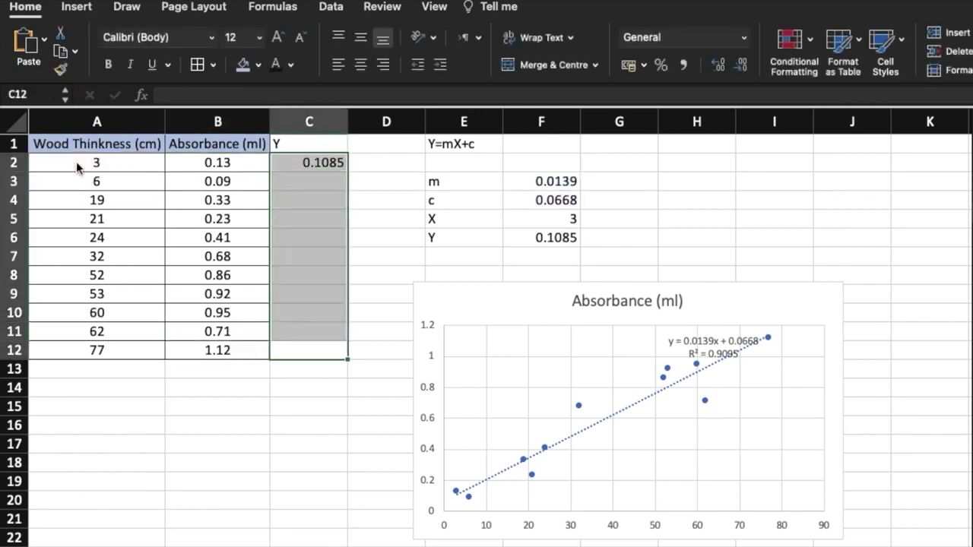
key("ctrl+d")
left_click(321, 226)
left_click(311, 162)
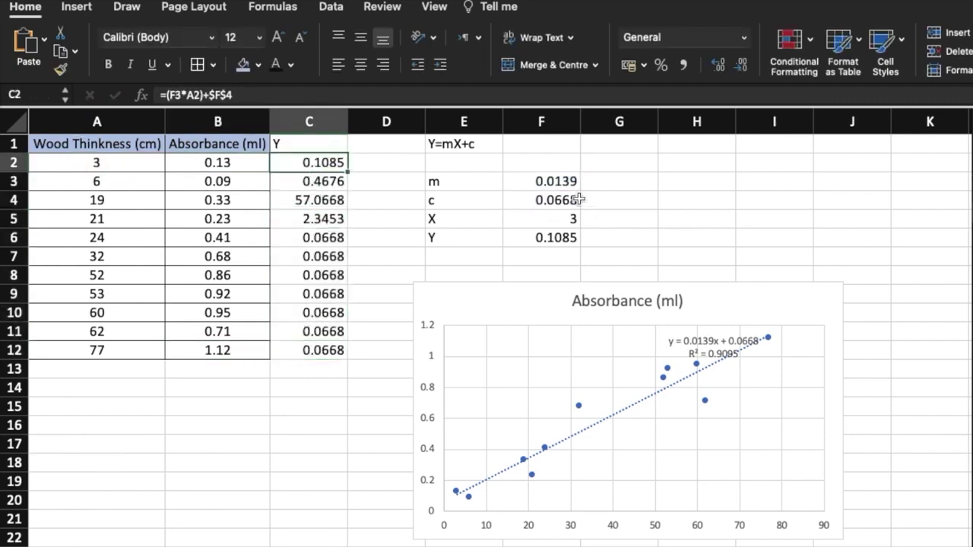
key("Down")
key("Up")
- Lock m as $F$3 so C2 reads =($F$3*A2)+$F$4, and refill C2:C12 (0.1085 to 1.1371)
left_click(171, 94)
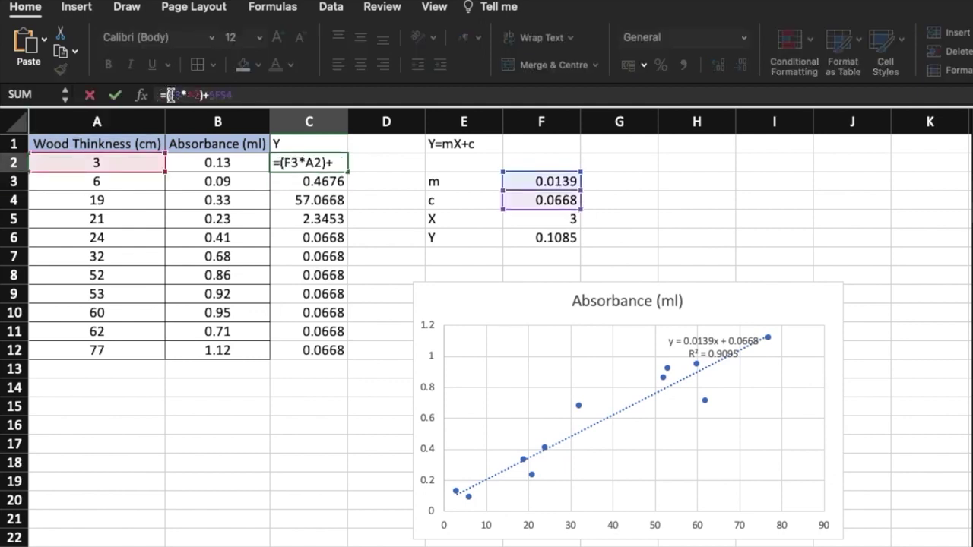
key("F5")
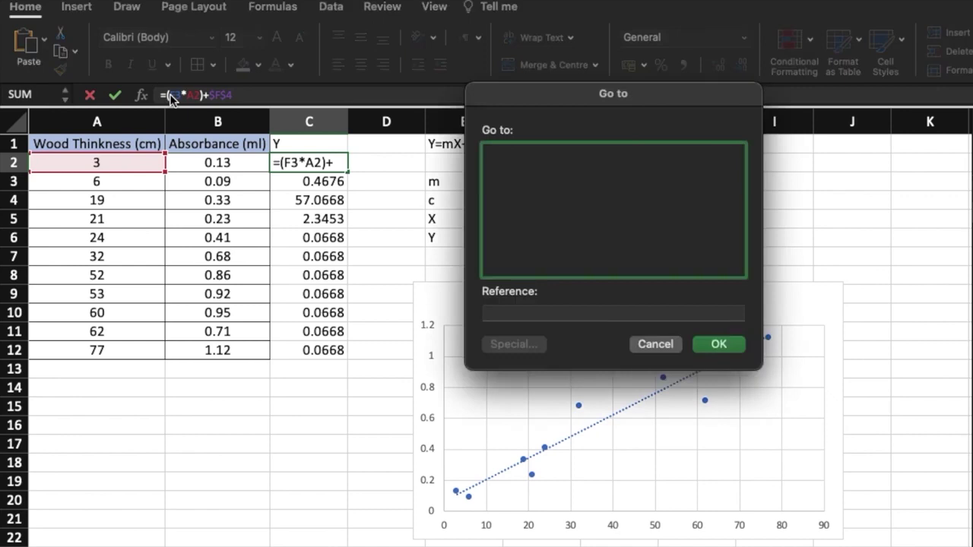
key("Escape")
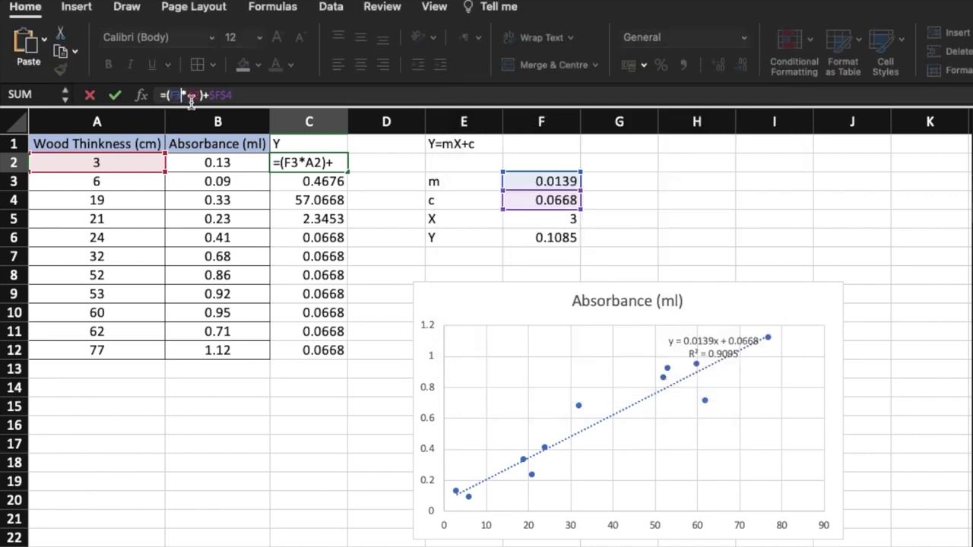
key("F4")
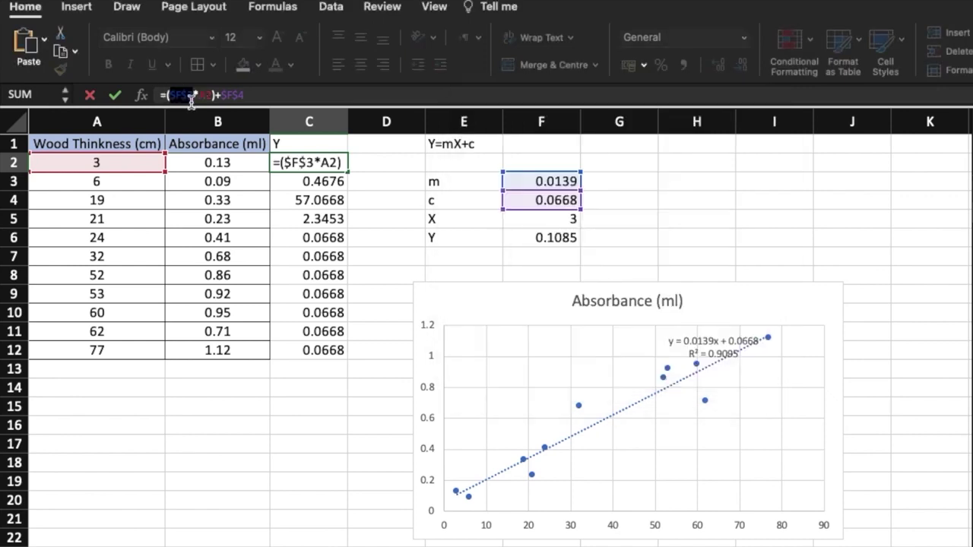
key("Return")
key("Up")
key("ctrl+shift+Down")
key("ctrl+d")
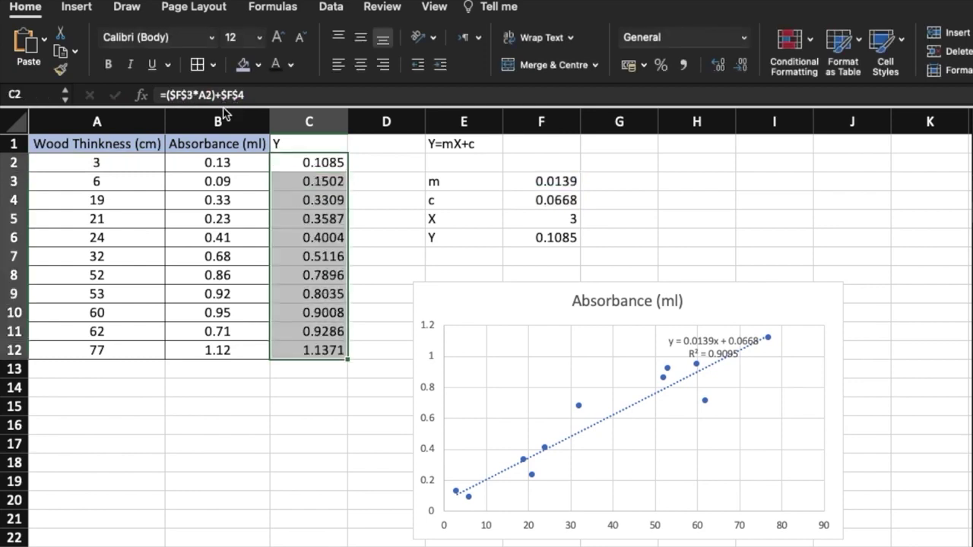
key("Down")
key("Up")
key("Down")
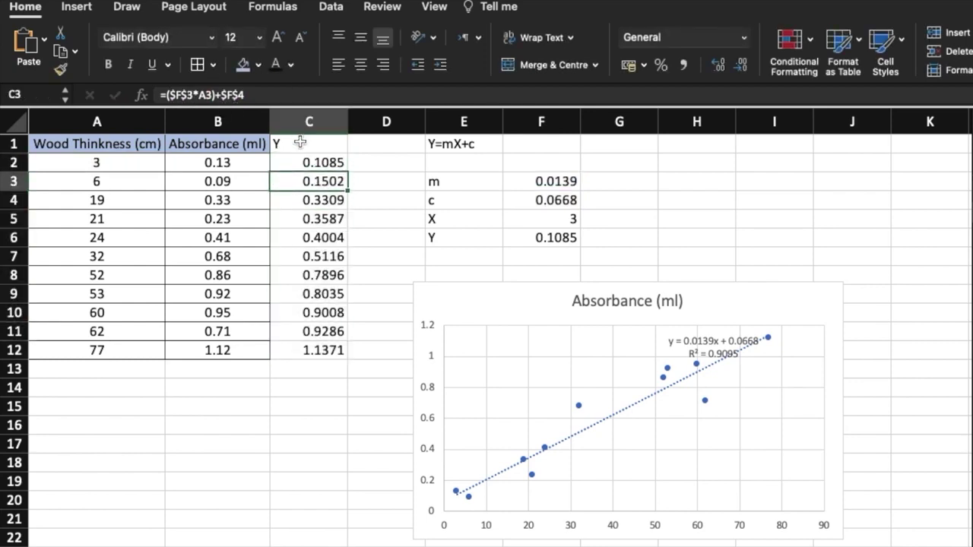
key("Up")
key("Up")
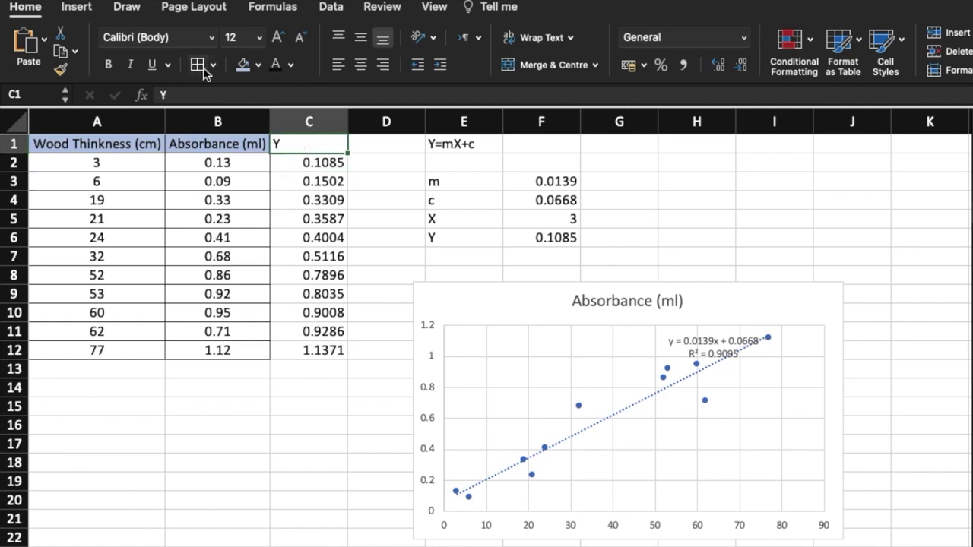
- Centre the Y heading in C1 both vertically and horizontally
left_click(359, 39)
left_click(364, 65)
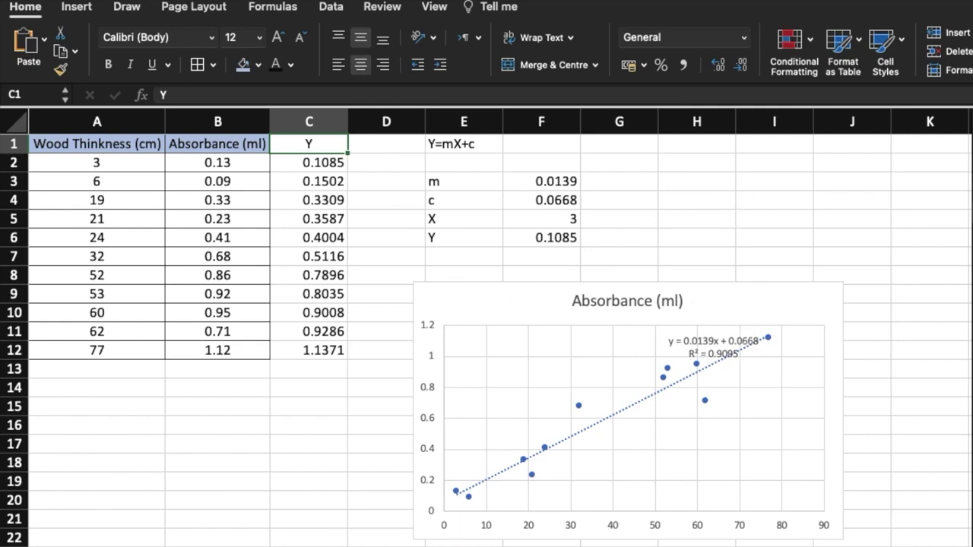
left_click(672, 204)
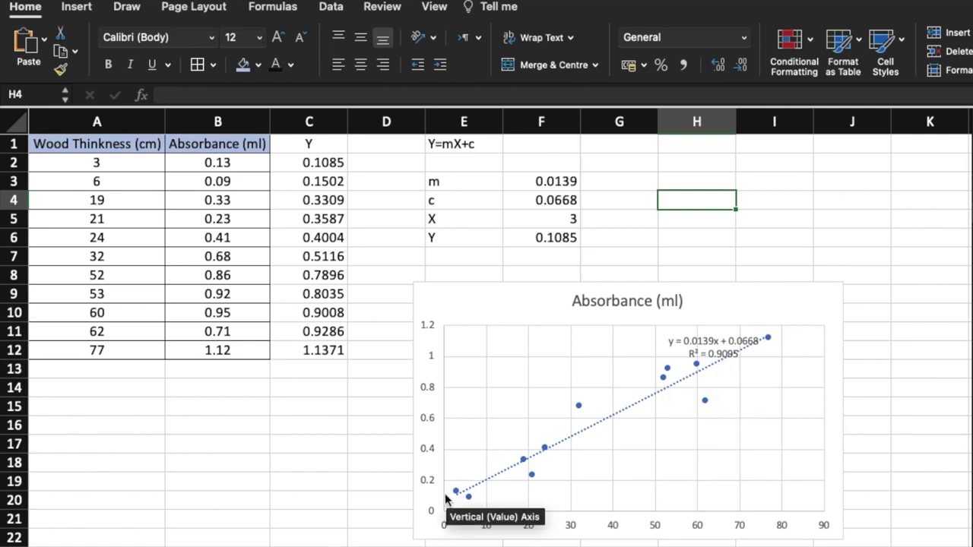
left_click_drag(81, 162, 226, 353)
left_click(201, 218)
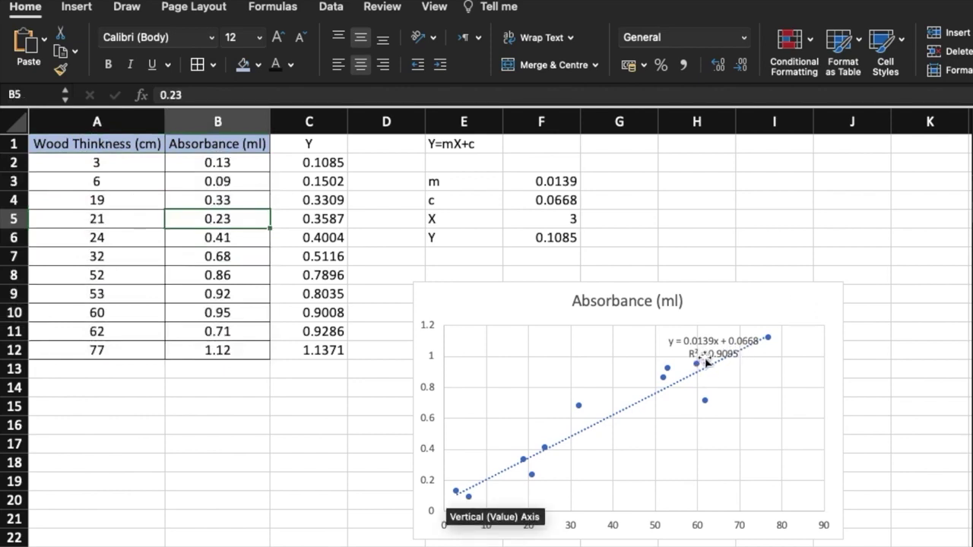
left_click(579, 407)
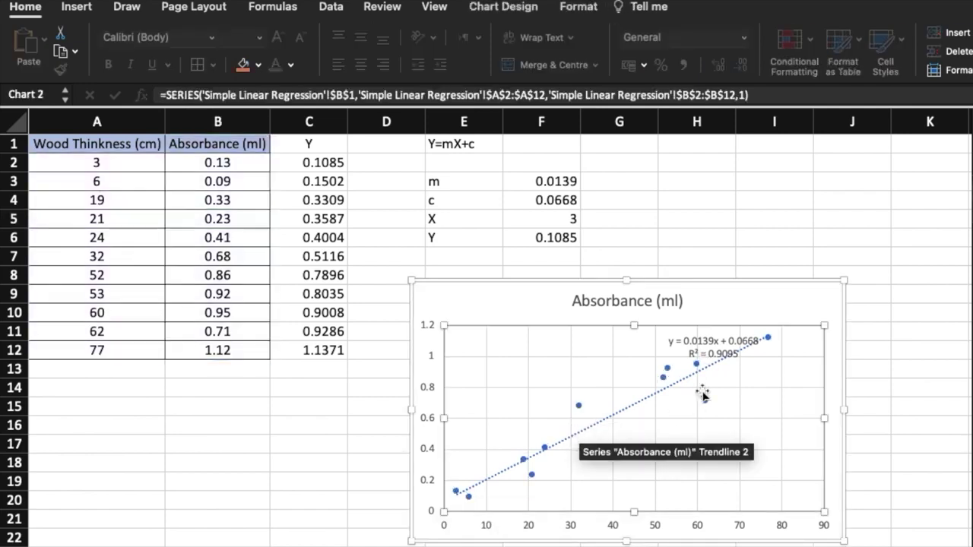
left_click(646, 427)
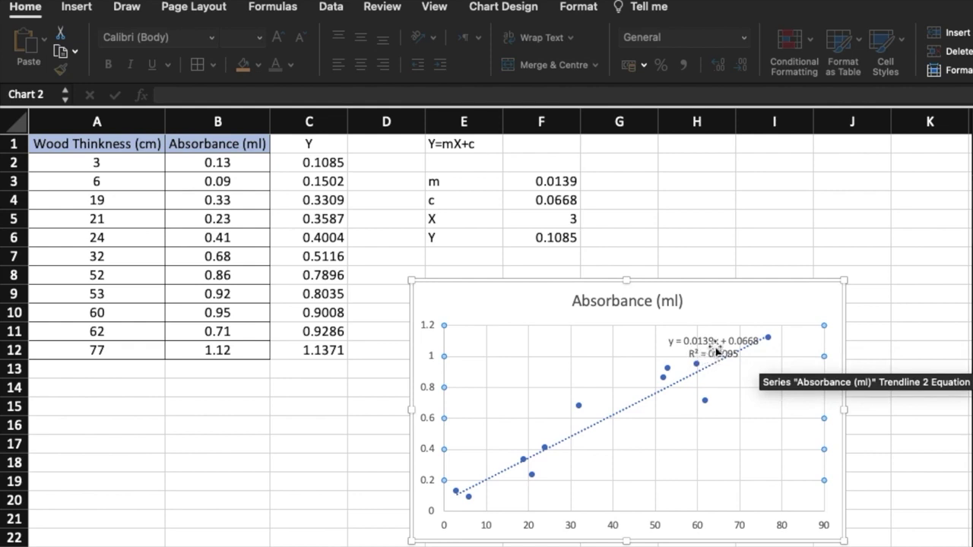
left_click(567, 371)
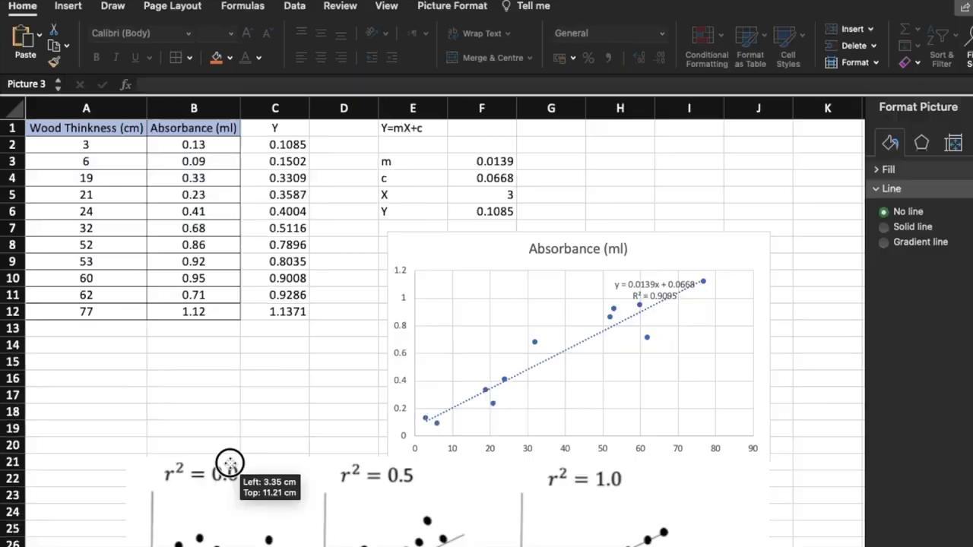
- Place the r² comparison picture below the table and move the scatter chart up and right beside it
left_click_drag(228, 423, 230, 425)
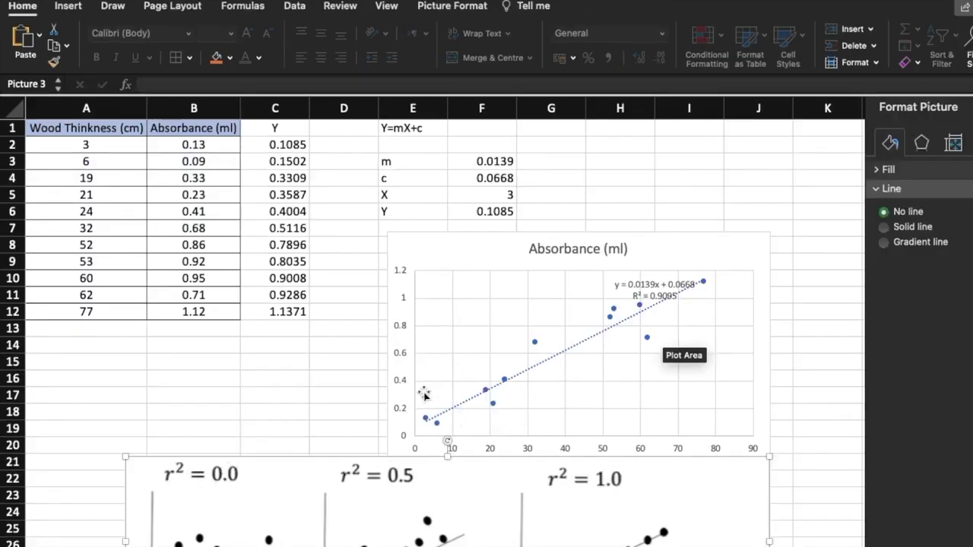
left_click(582, 288)
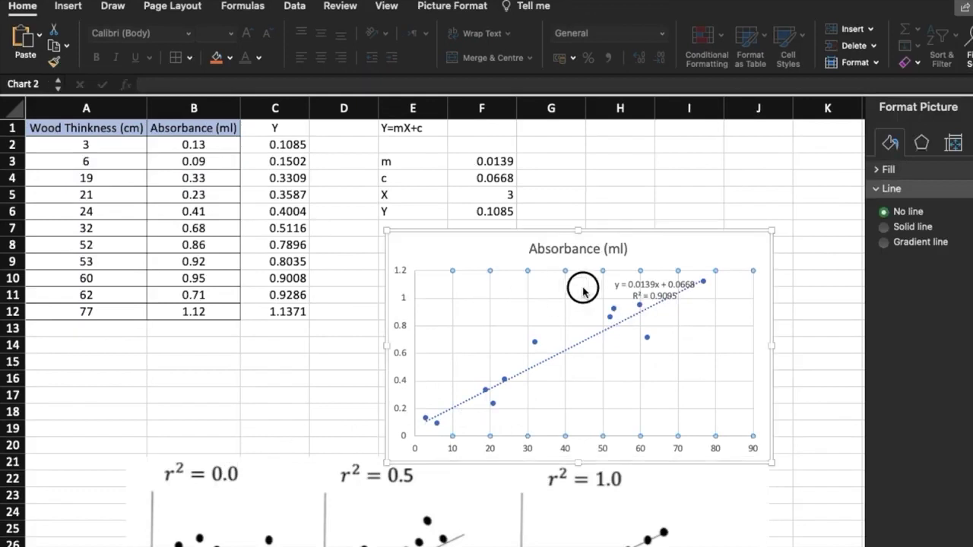
left_click_drag(470, 245, 613, 147)
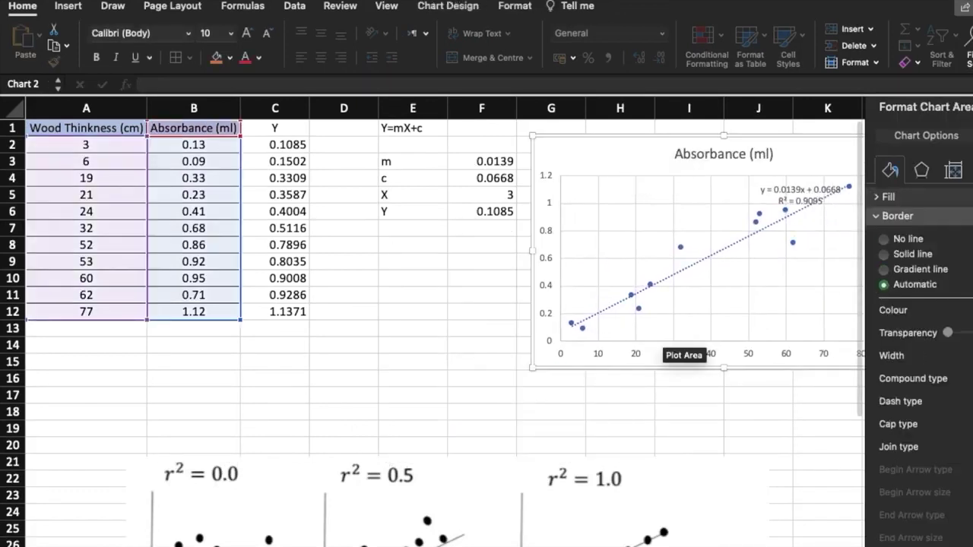
left_click_drag(449, 477, 465, 401)
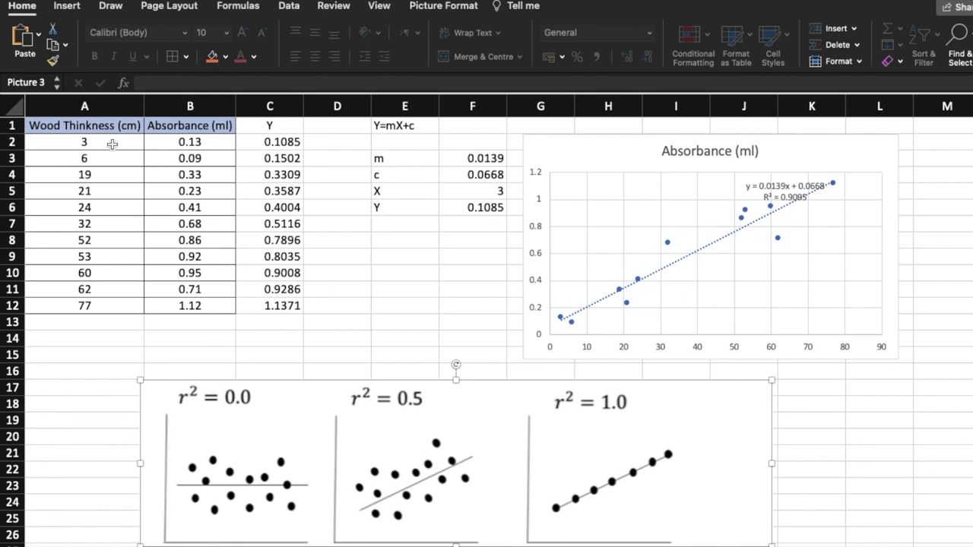
left_click(112, 144)
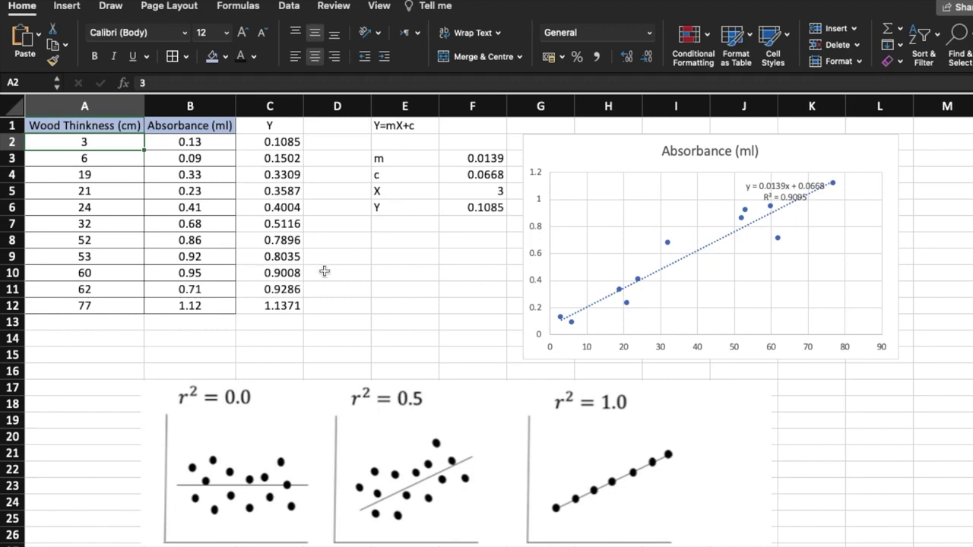
left_click(277, 145)
left_click(448, 393)
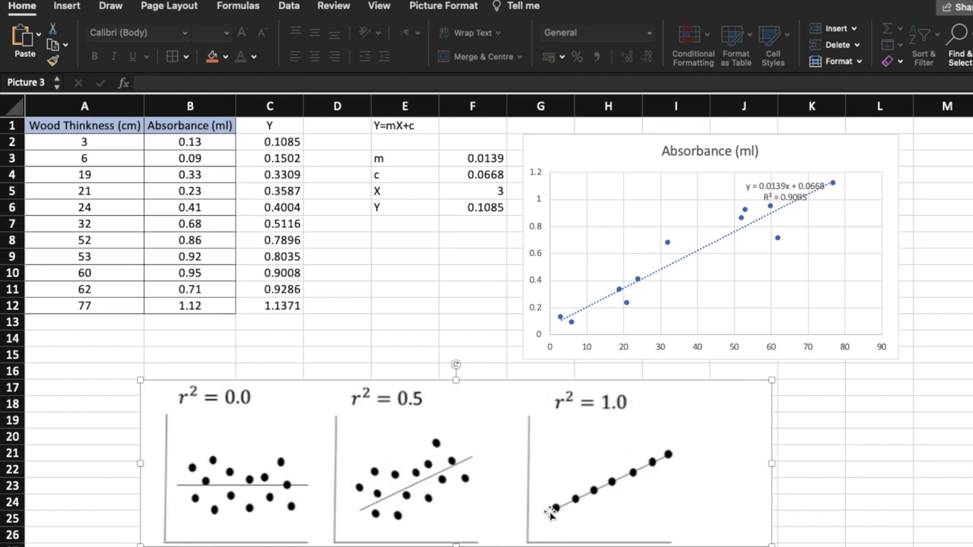
left_click(139, 168)
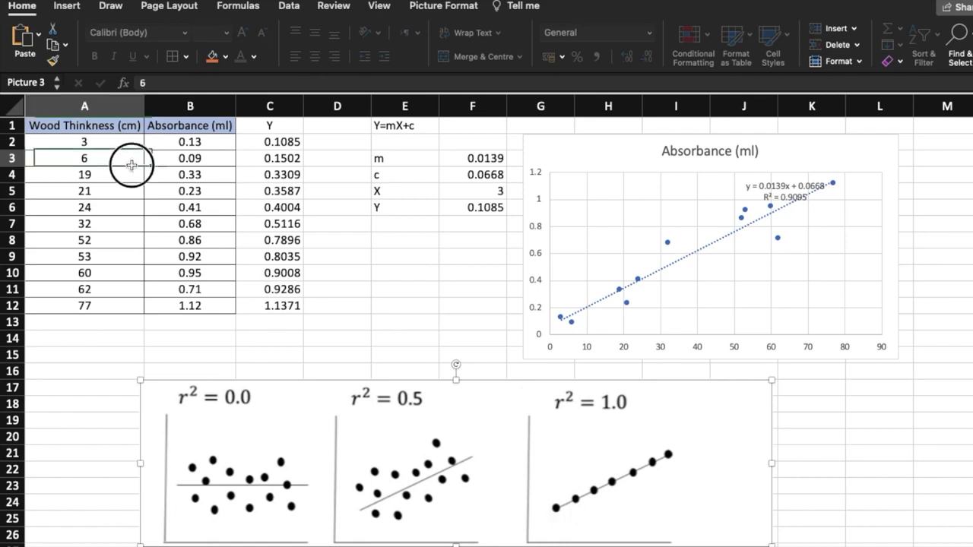
key("Down")
left_click(95, 257)
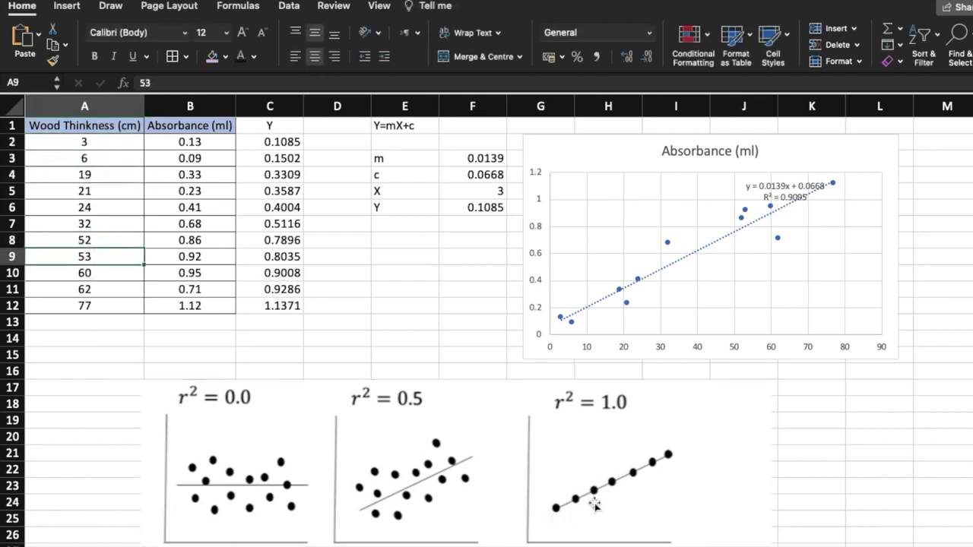